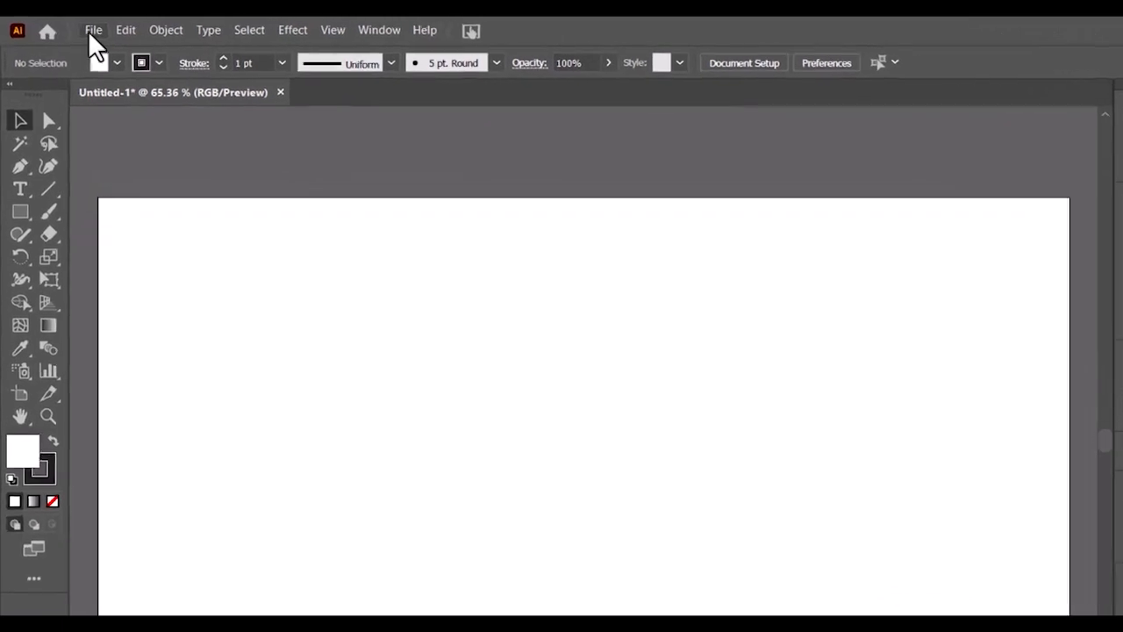
- Load the Plane JPG from the source files folder for placing
{"action": "left_click", "coordinate": [72, 27]}
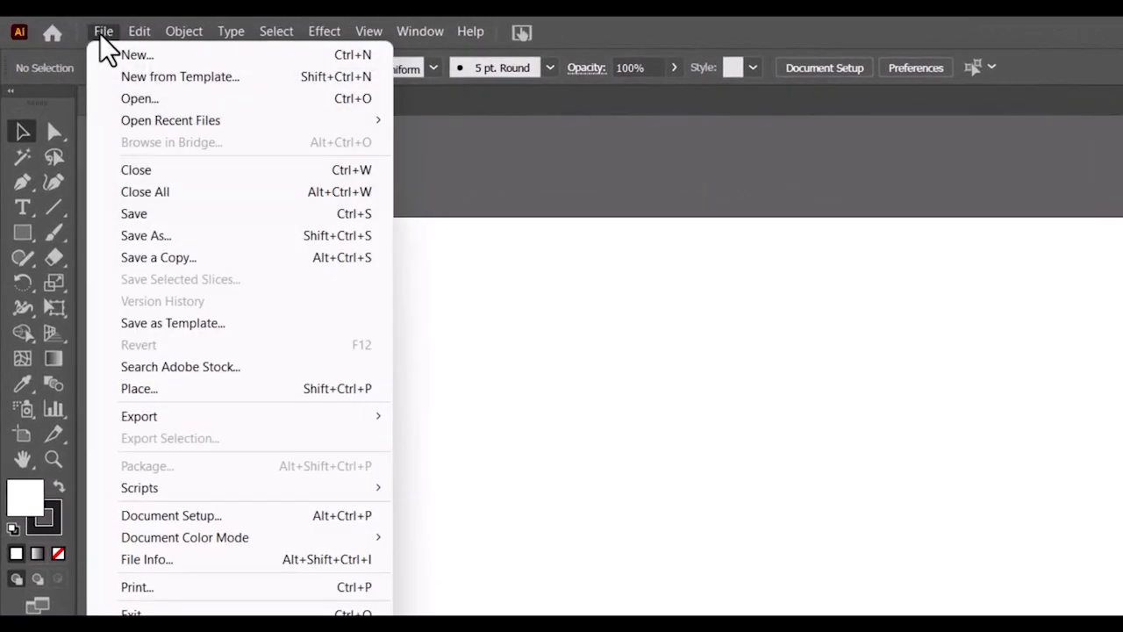
{"action": "left_click", "coordinate": [132, 392]}
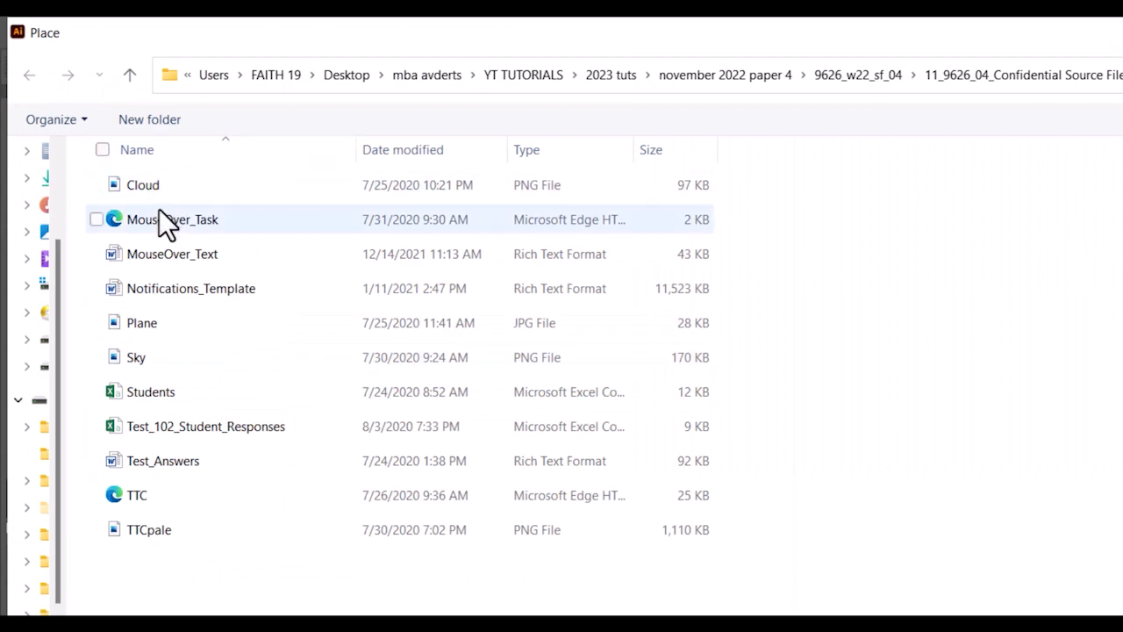
{"action": "left_click", "coordinate": [146, 326]}
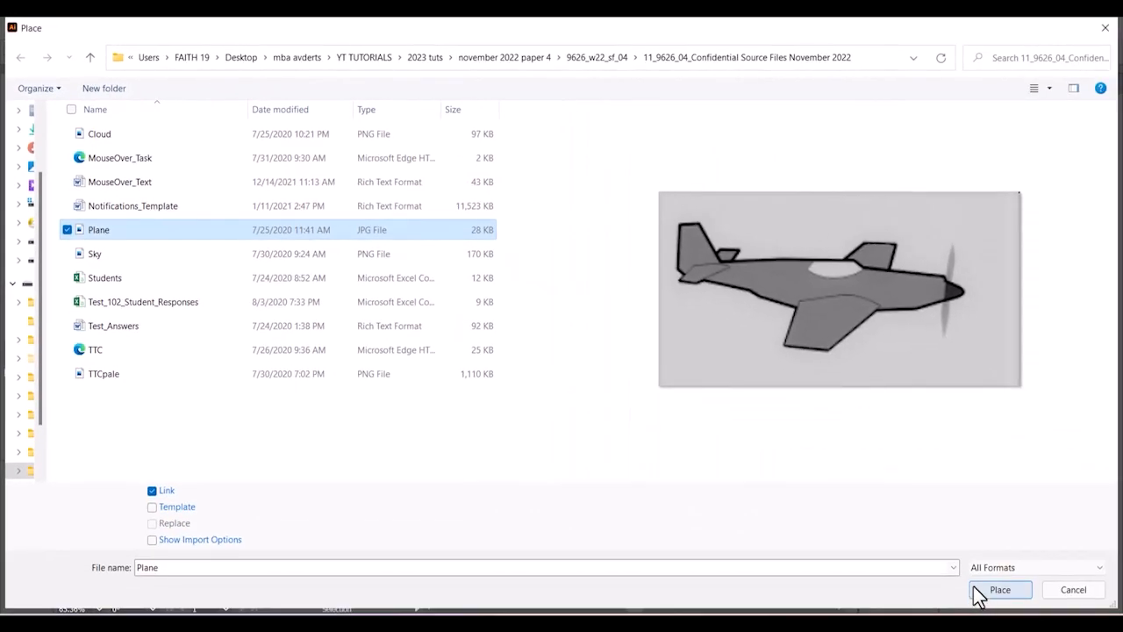
{"action": "left_click", "coordinate": [996, 600]}
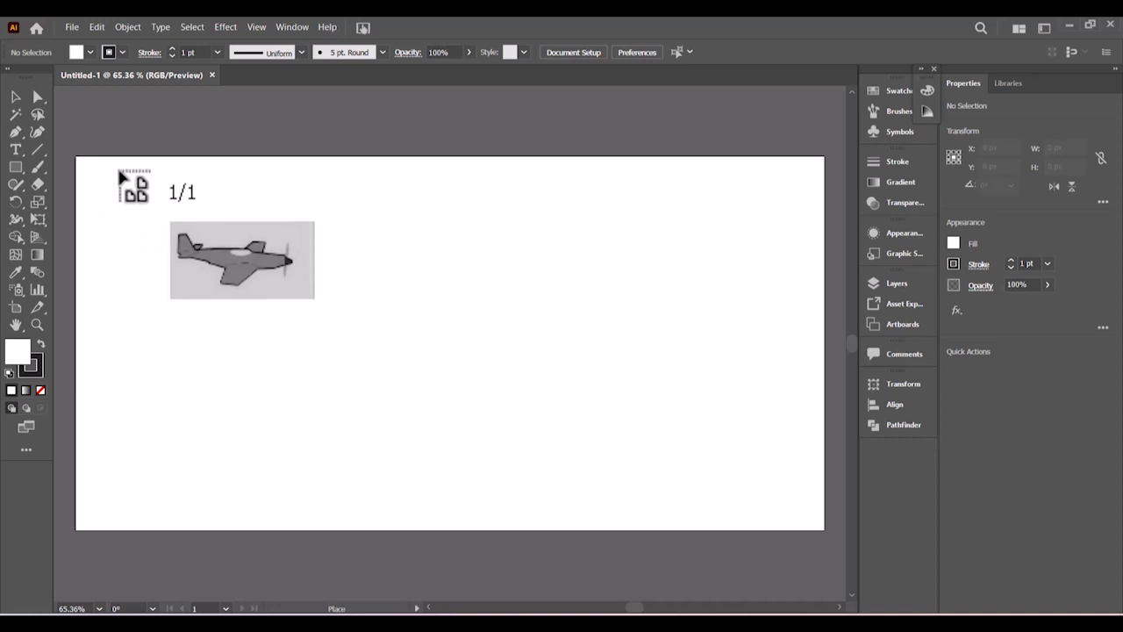
- Drag the Plane image out across most of the artboard and nudge it near the centre
{"action": "left_click_drag", "start_coordinate": [120, 173], "coordinate": [738, 512]}
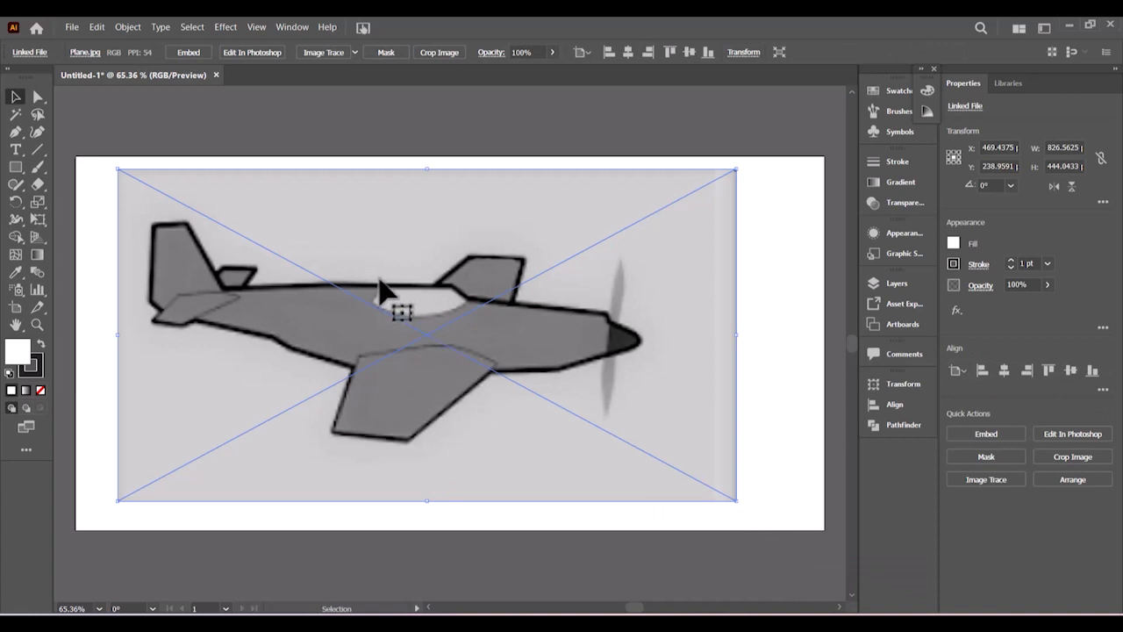
{"action": "left_click_drag", "start_coordinate": [384, 292], "coordinate": [418, 287]}
{"action": "left_click_drag", "start_coordinate": [449, 386], "coordinate": [451, 389]}
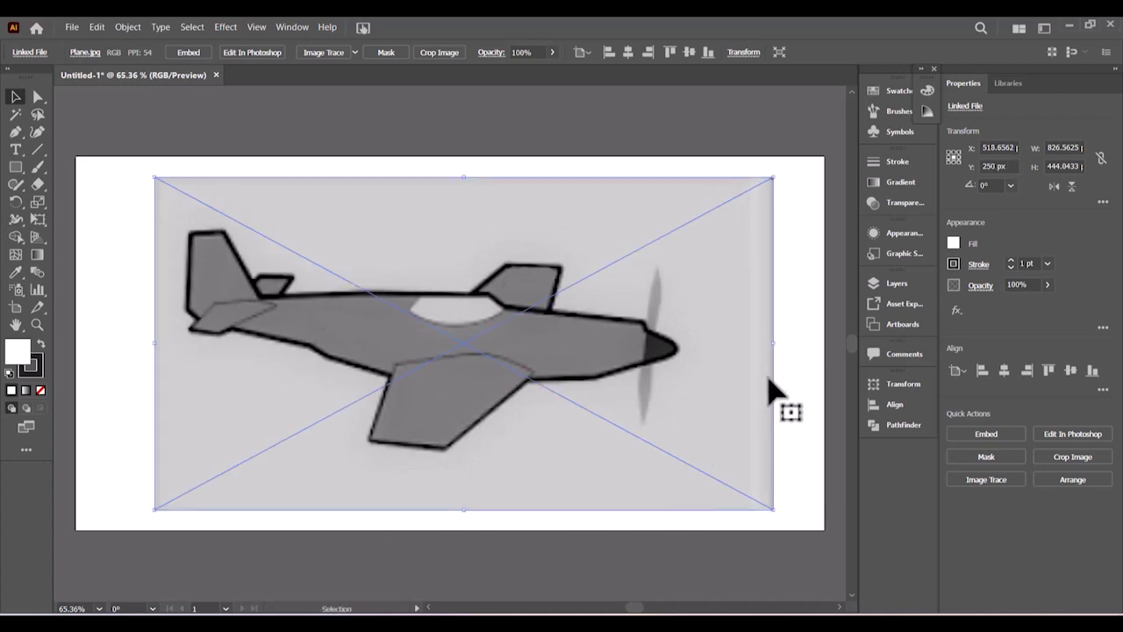
{"action": "left_click", "coordinate": [789, 360]}
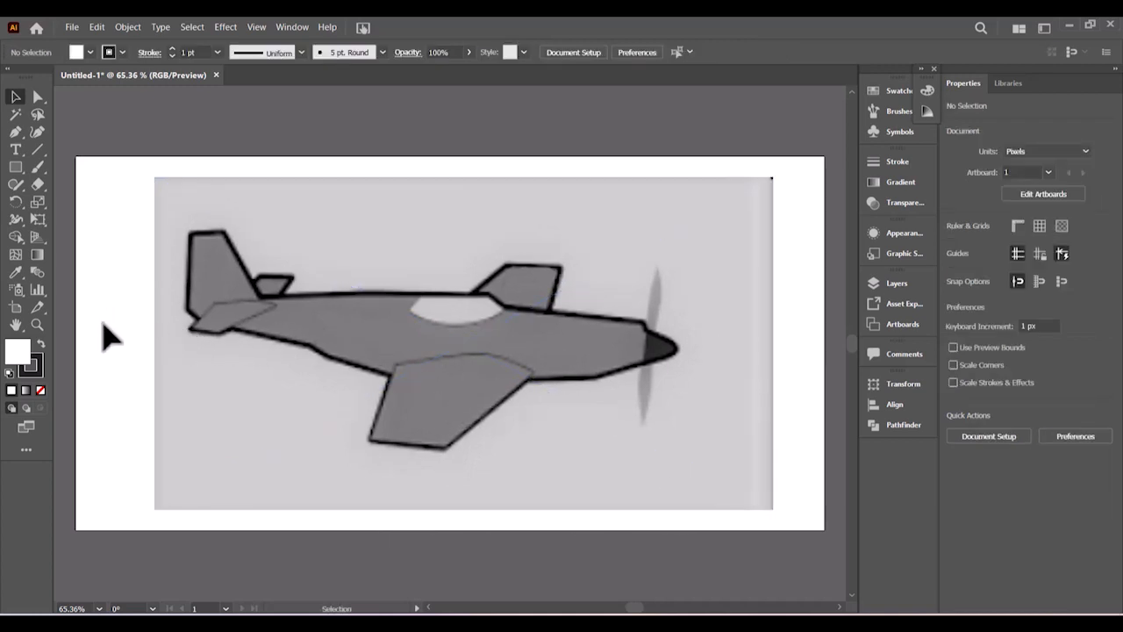
{"action": "left_click", "coordinate": [496, 389]}
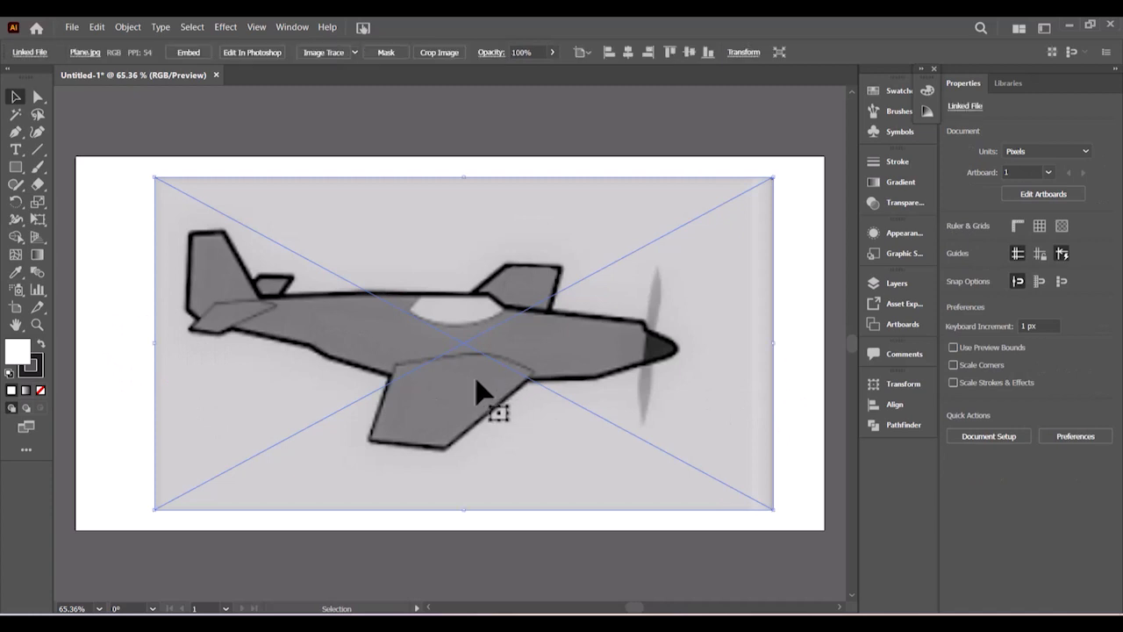
{"action": "left_click_drag", "start_coordinate": [664, 371], "coordinate": [604, 350]}
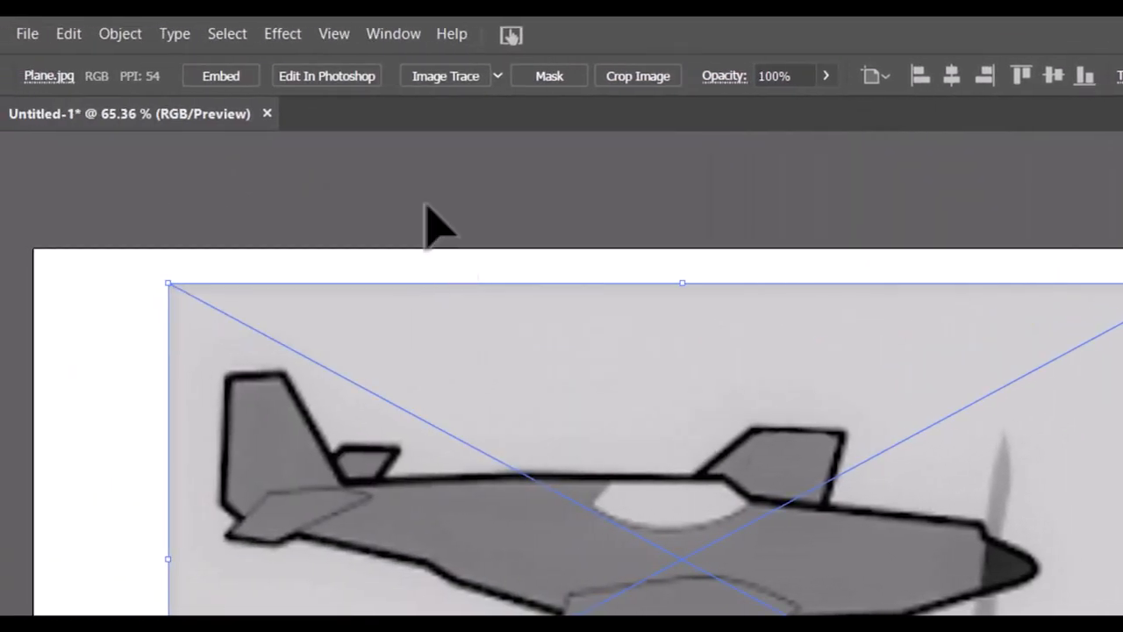
- Set the Plane image's opacity to 40% in the Appearance panel
{"action": "left_click", "coordinate": [404, 40]}
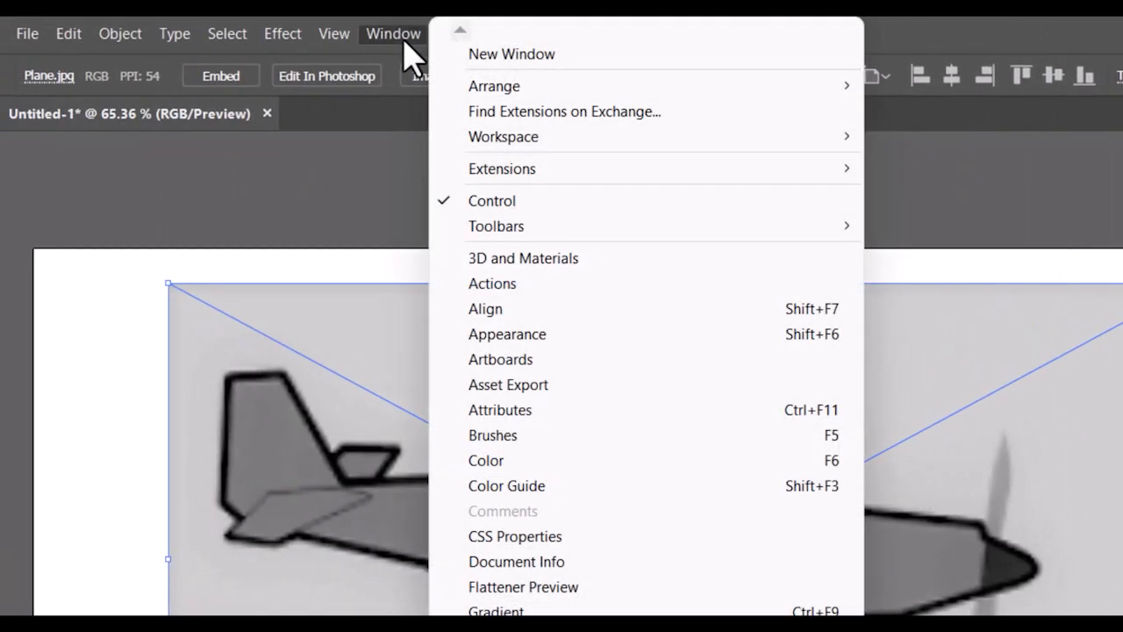
{"action": "left_click", "coordinate": [507, 338]}
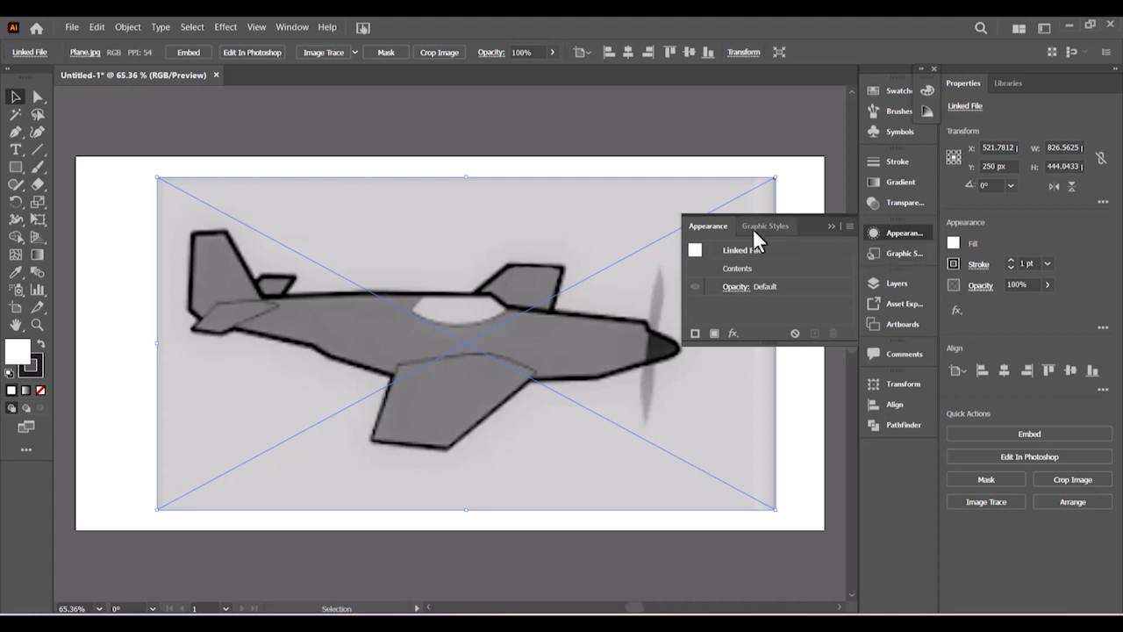
{"action": "left_click", "coordinate": [737, 287]}
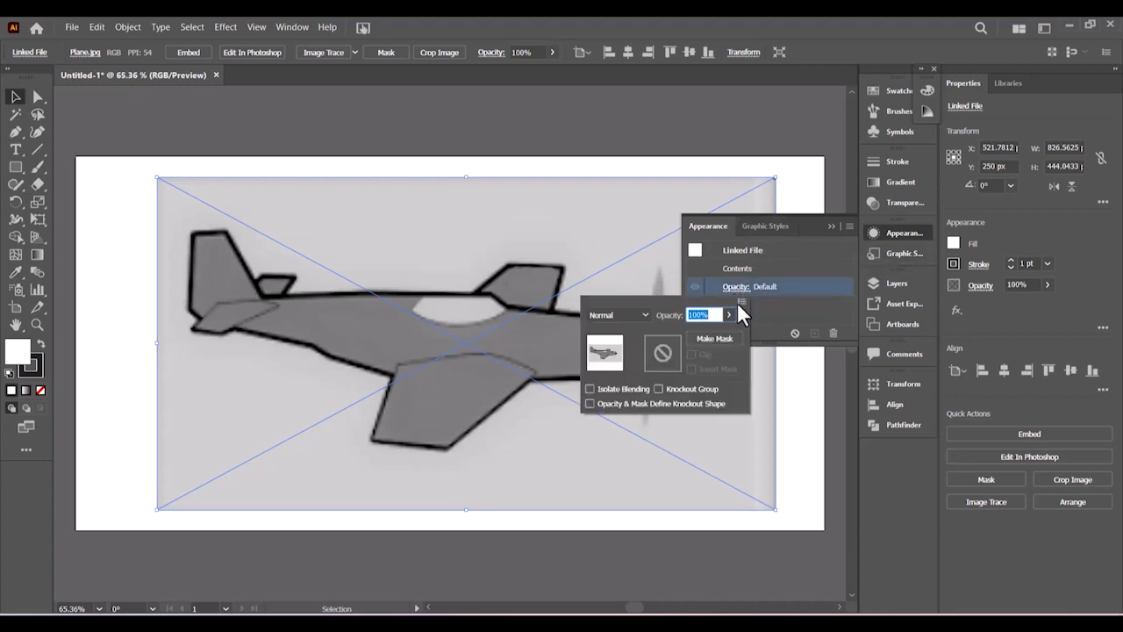
{"action": "left_click", "coordinate": [728, 315]}
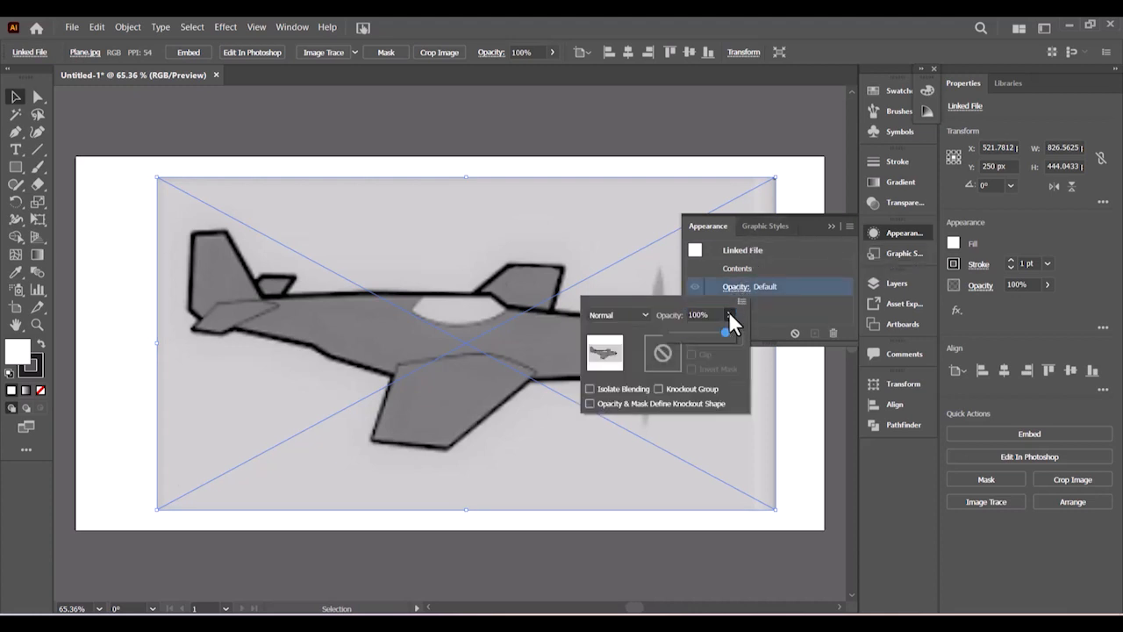
{"action": "left_click_drag", "start_coordinate": [704, 331], "coordinate": [694, 332]}
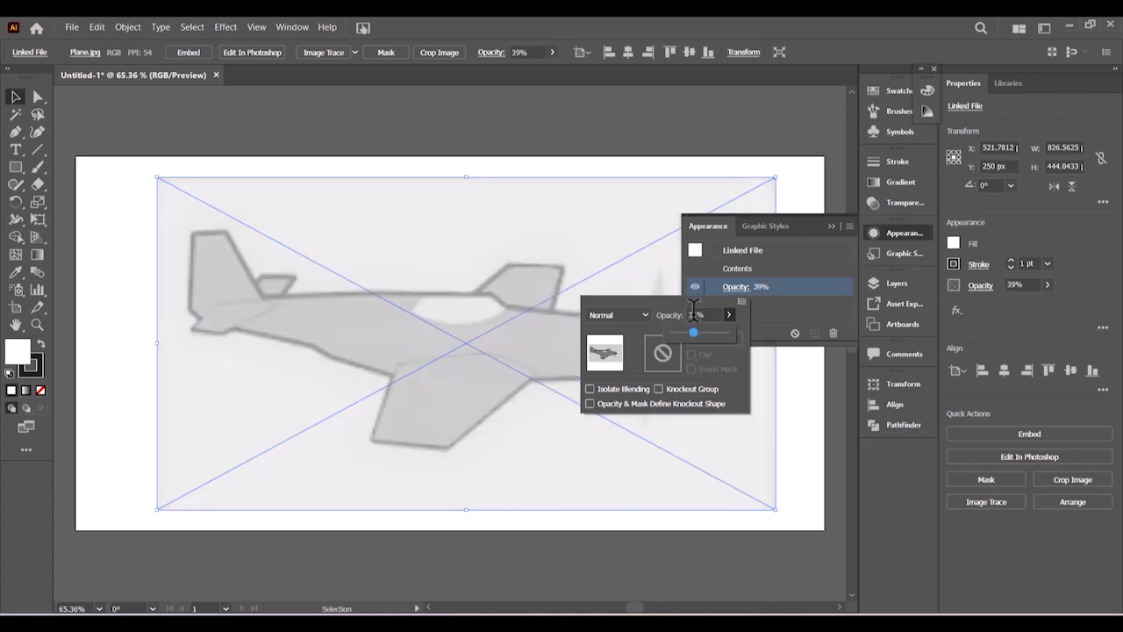
{"action": "left_click", "coordinate": [685, 315]}
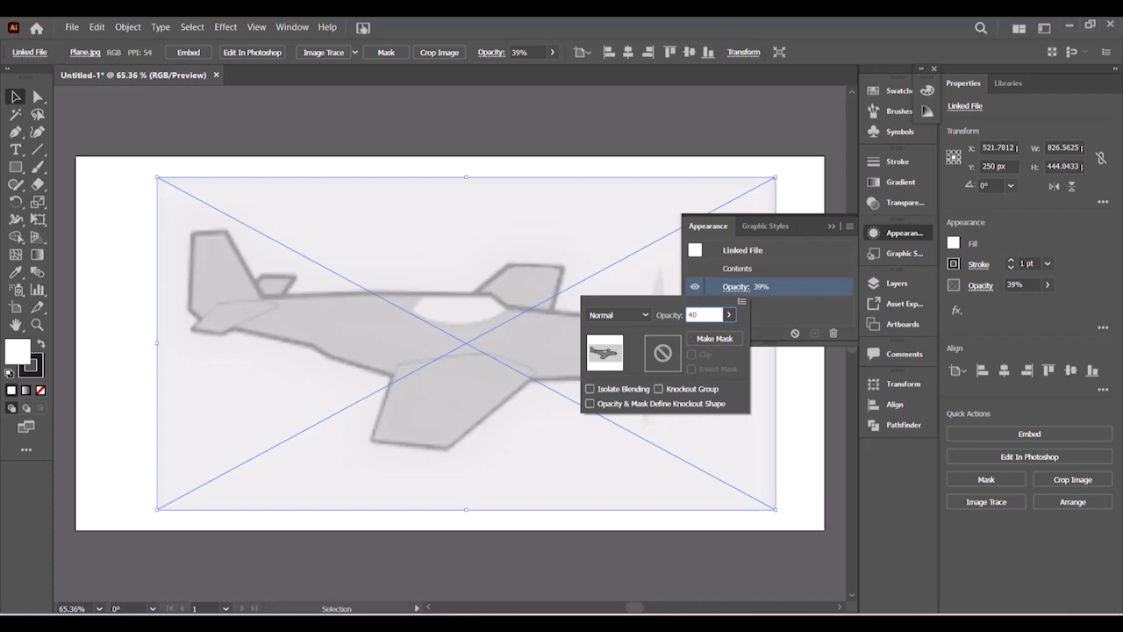
{"action": "key", "text": "Return"}
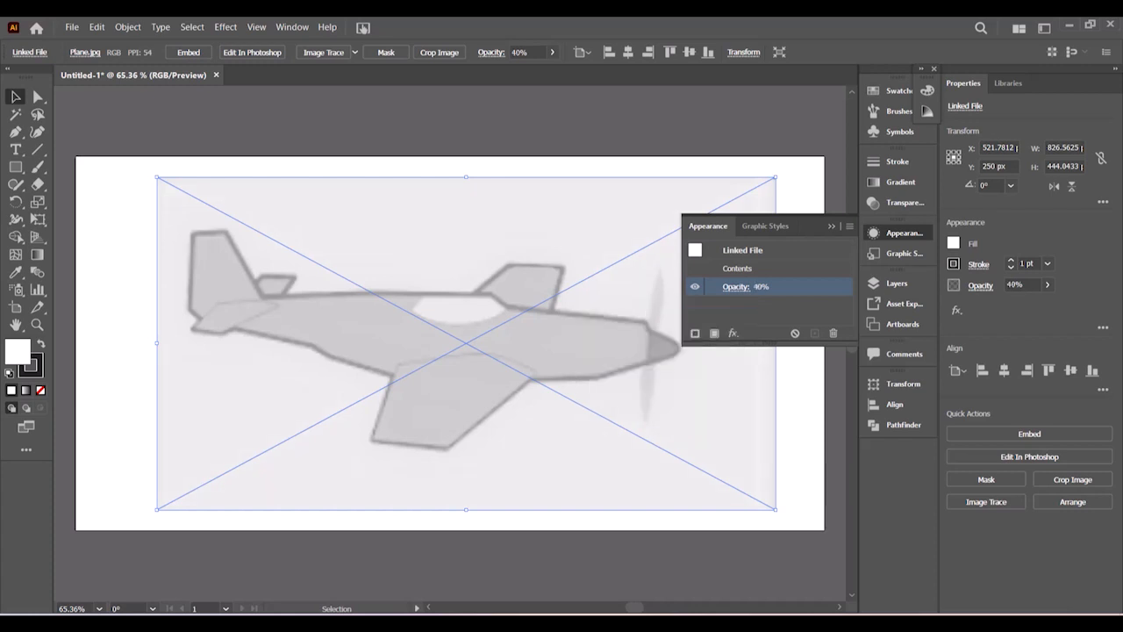
{"action": "left_click", "coordinate": [832, 226]}
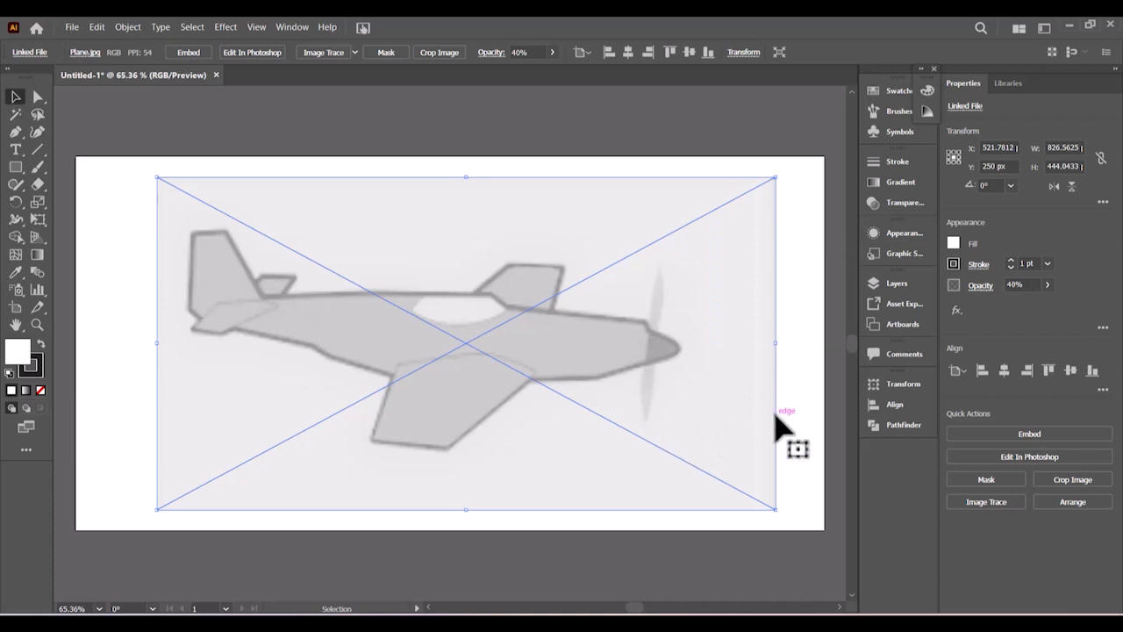
{"action": "left_click", "coordinate": [902, 285]}
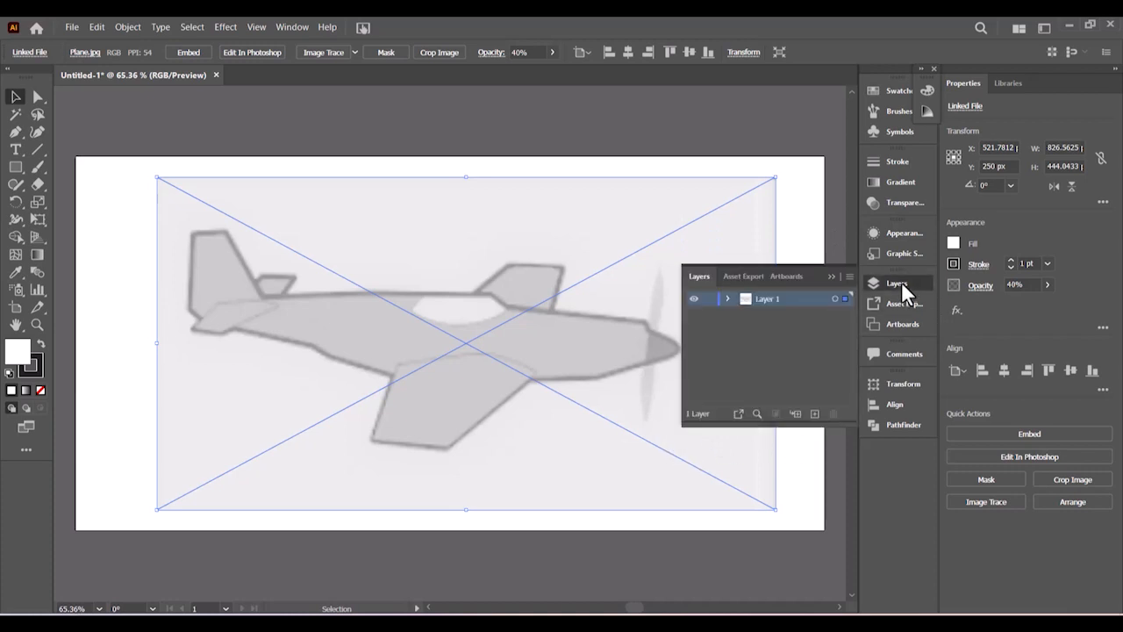
- Add Layer 2, rename Layer 1 to 'plane' and lock it
{"action": "left_click", "coordinate": [727, 299]}
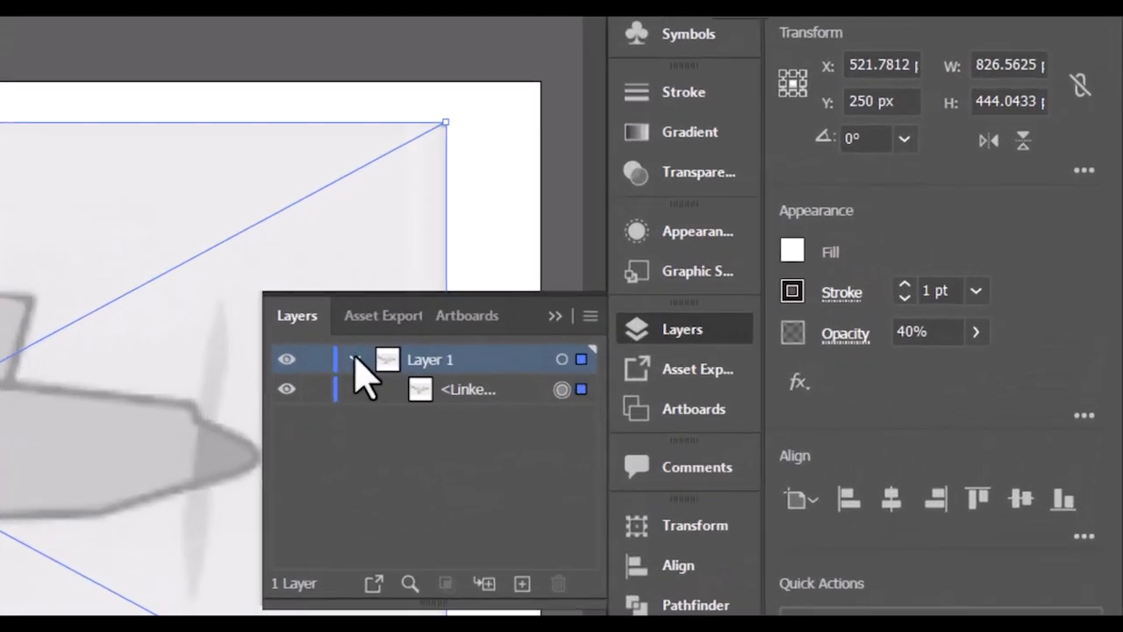
{"action": "left_click", "coordinate": [354, 360]}
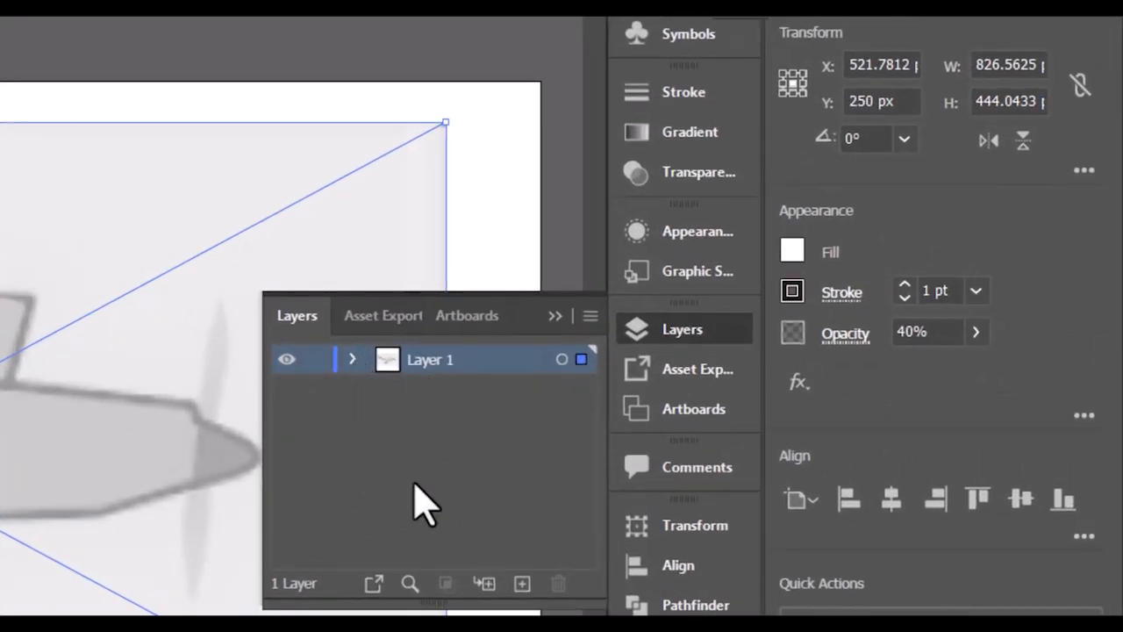
{"action": "left_click", "coordinate": [522, 583]}
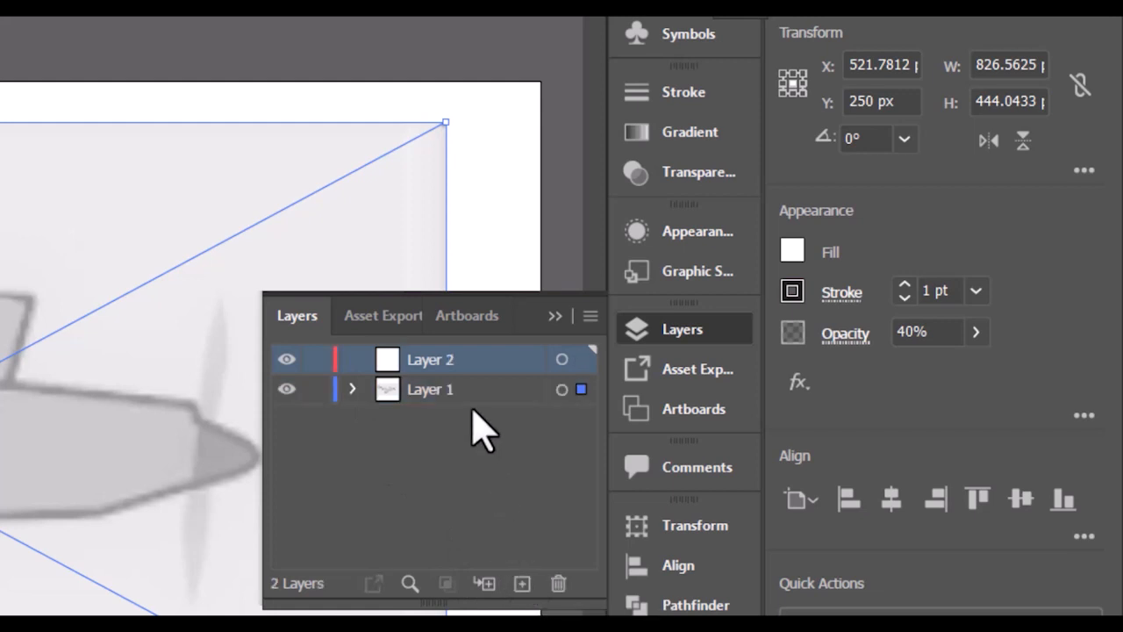
{"action": "left_click", "coordinate": [426, 389]}
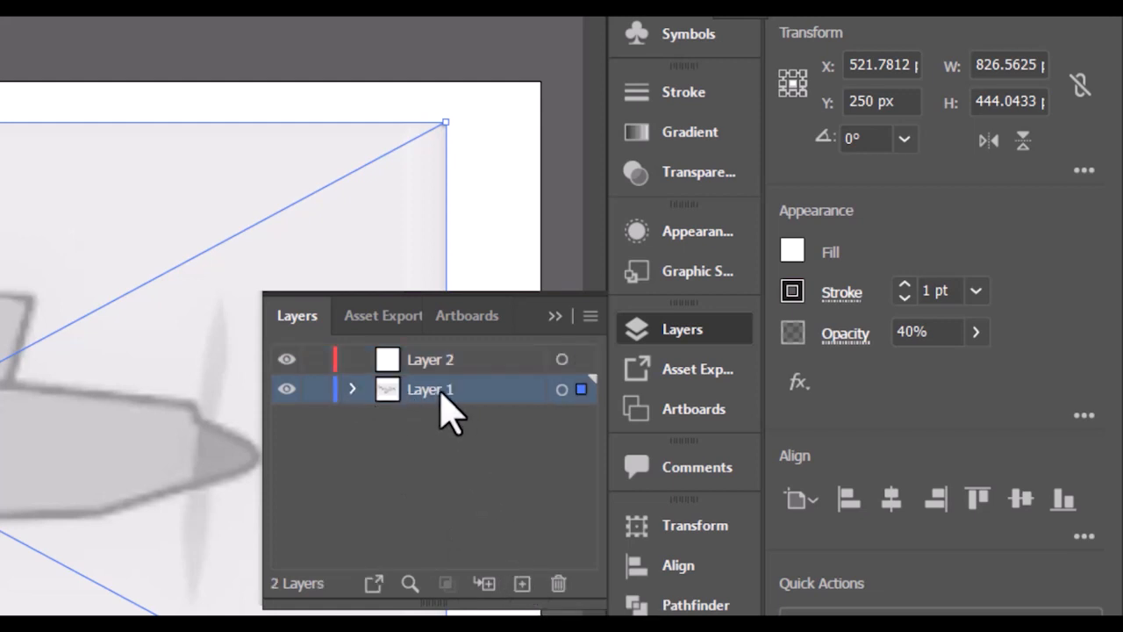
{"action": "double_click", "coordinate": [426, 389]}
{"action": "type", "text": "p"}
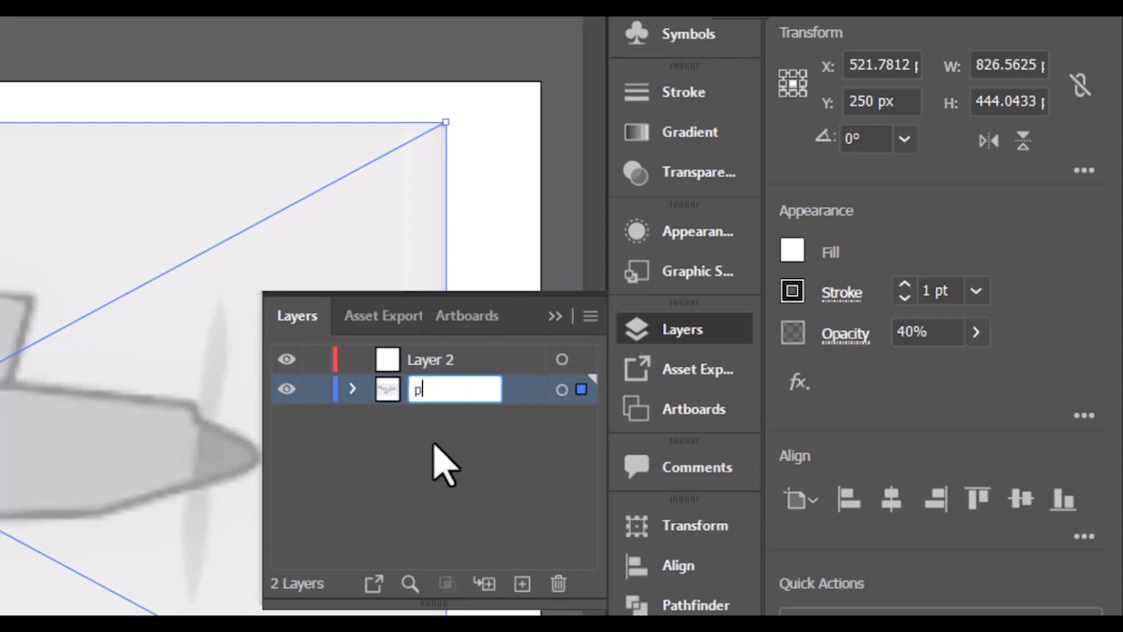
{"action": "type", "text": "lane"}
{"action": "key", "text": "Return"}
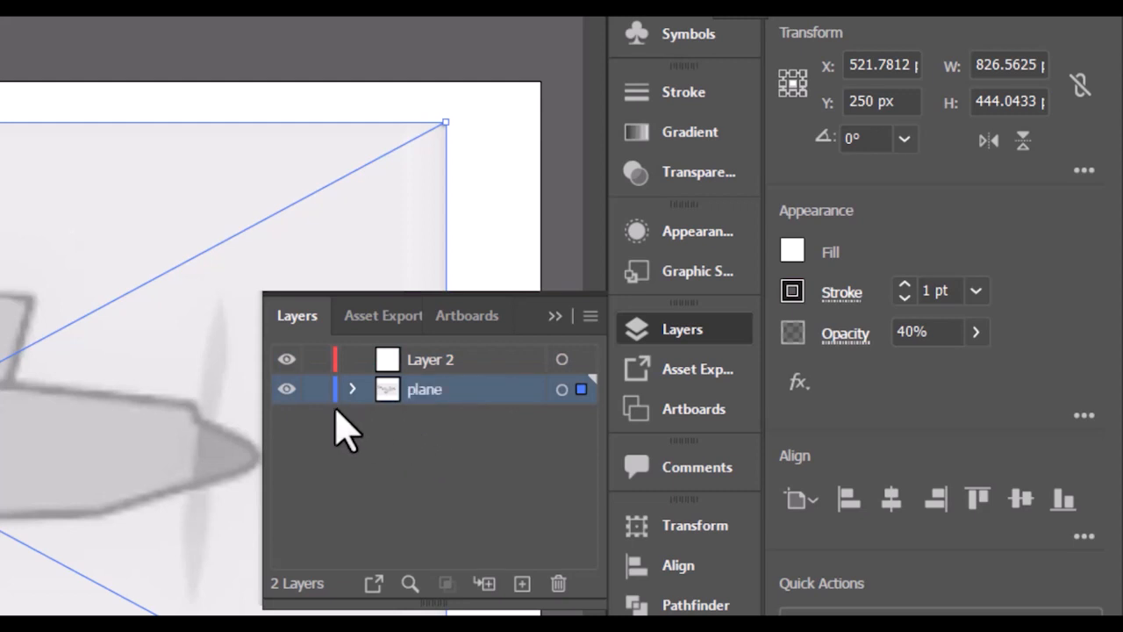
{"action": "left_click", "coordinate": [314, 390]}
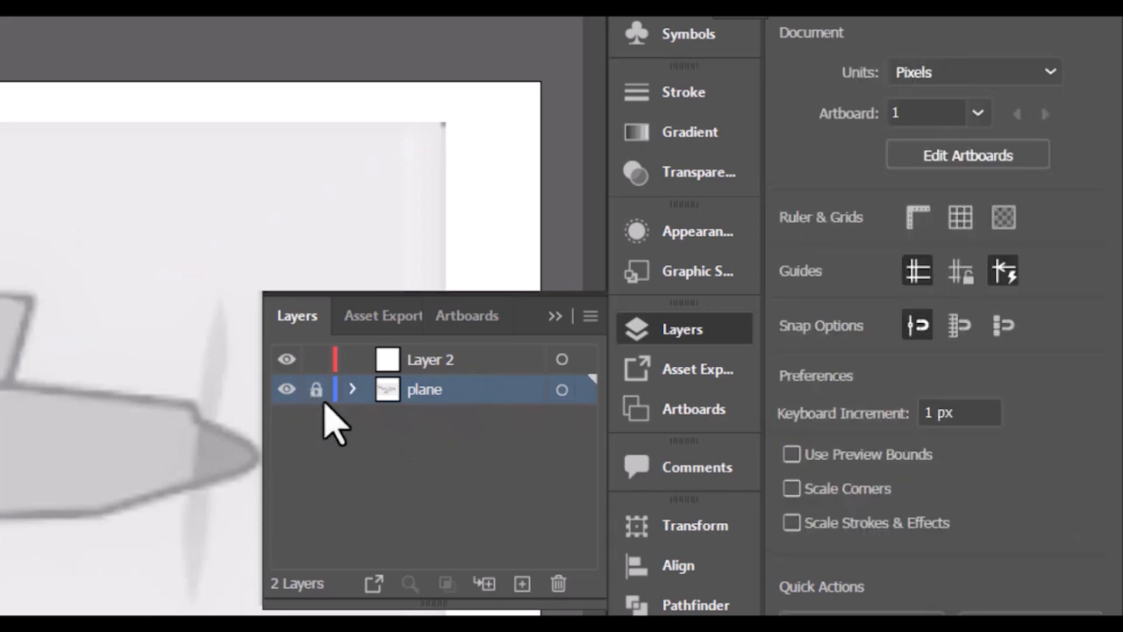
{"action": "left_click", "coordinate": [547, 314]}
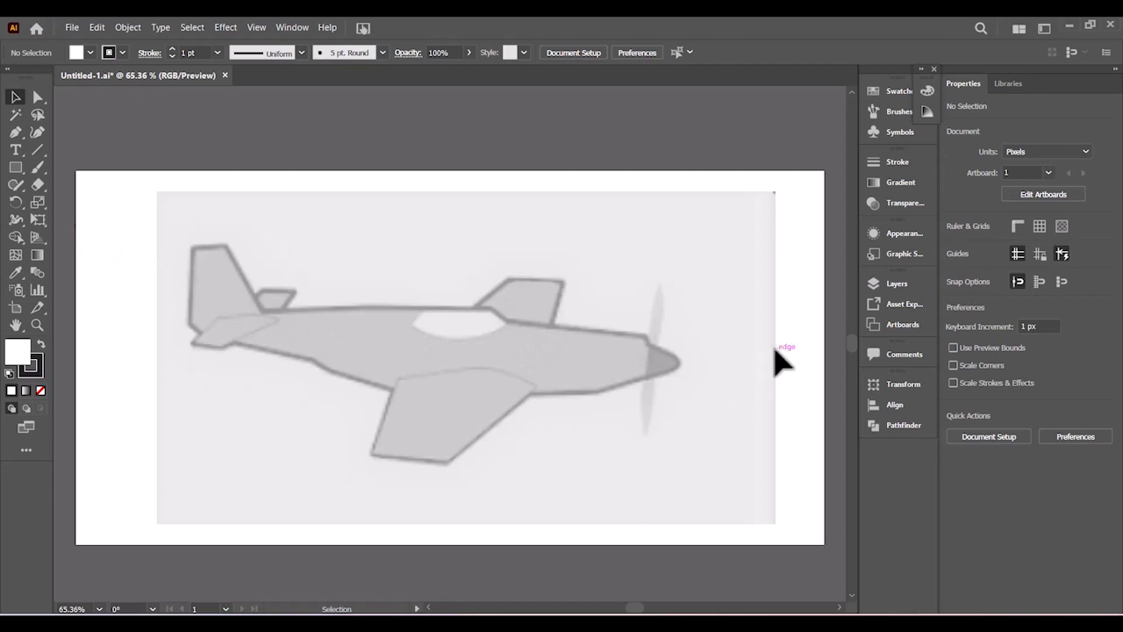
- Pick the Pen tool with yellow fill, black stroke and 3 pt stroke weight
{"action": "left_click", "coordinate": [903, 282]}
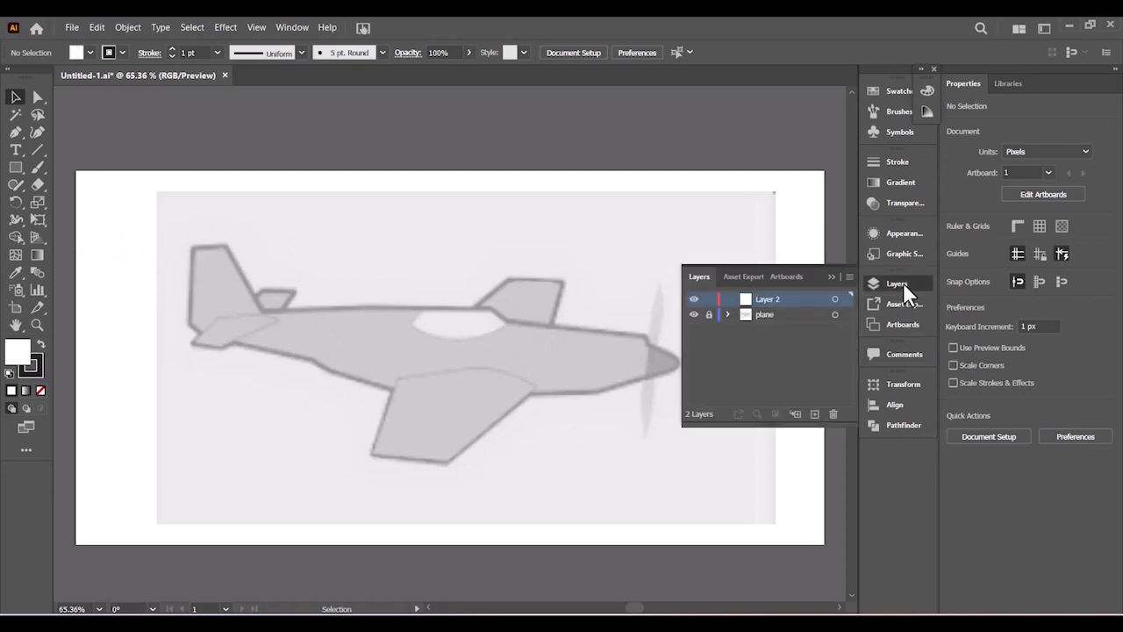
{"action": "left_click", "coordinate": [827, 276]}
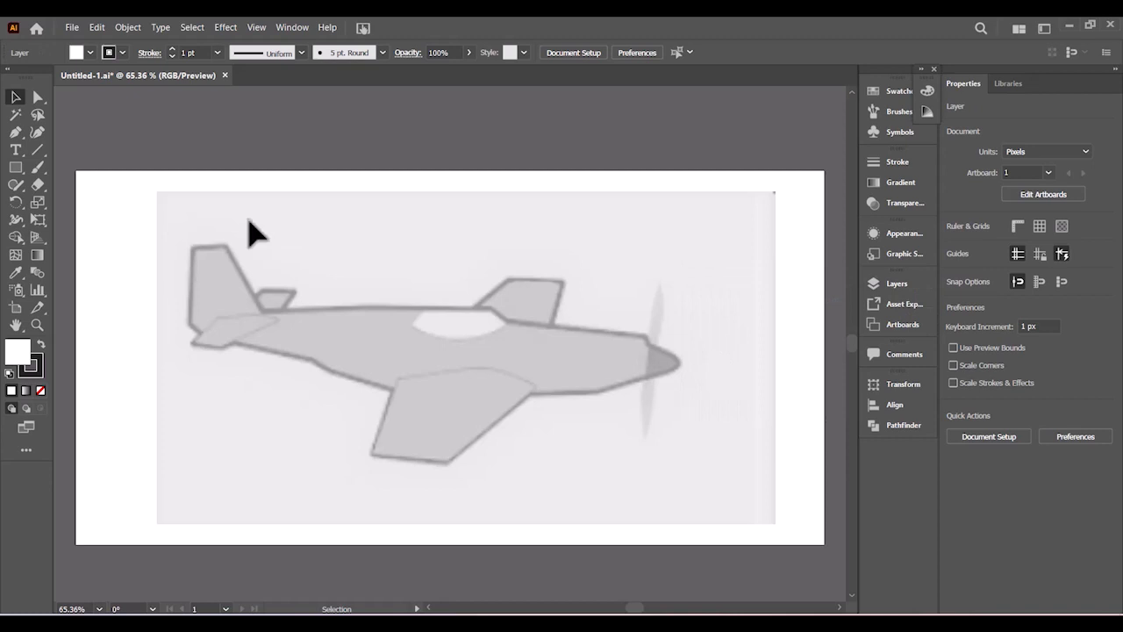
{"action": "left_click", "coordinate": [15, 133]}
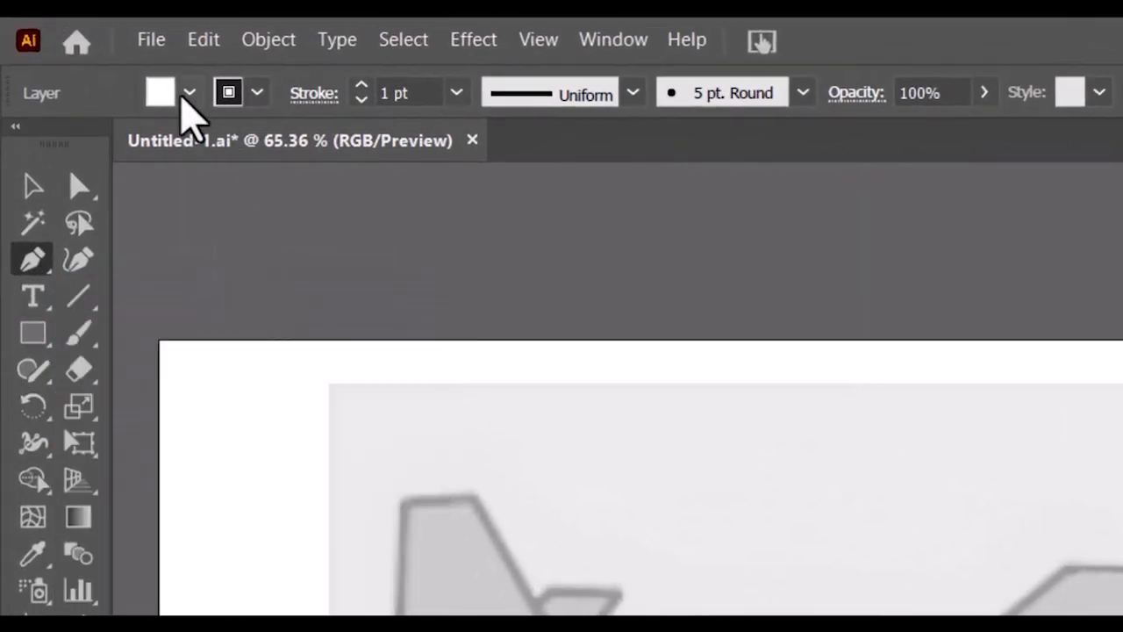
{"action": "left_click", "coordinate": [186, 94]}
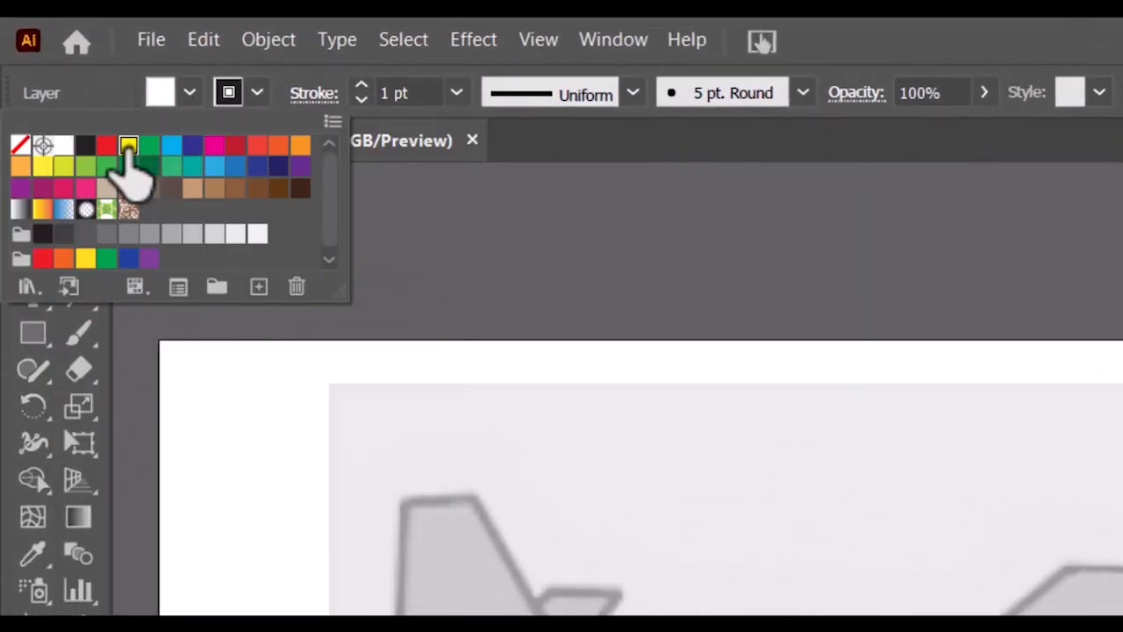
{"action": "left_click", "coordinate": [257, 92]}
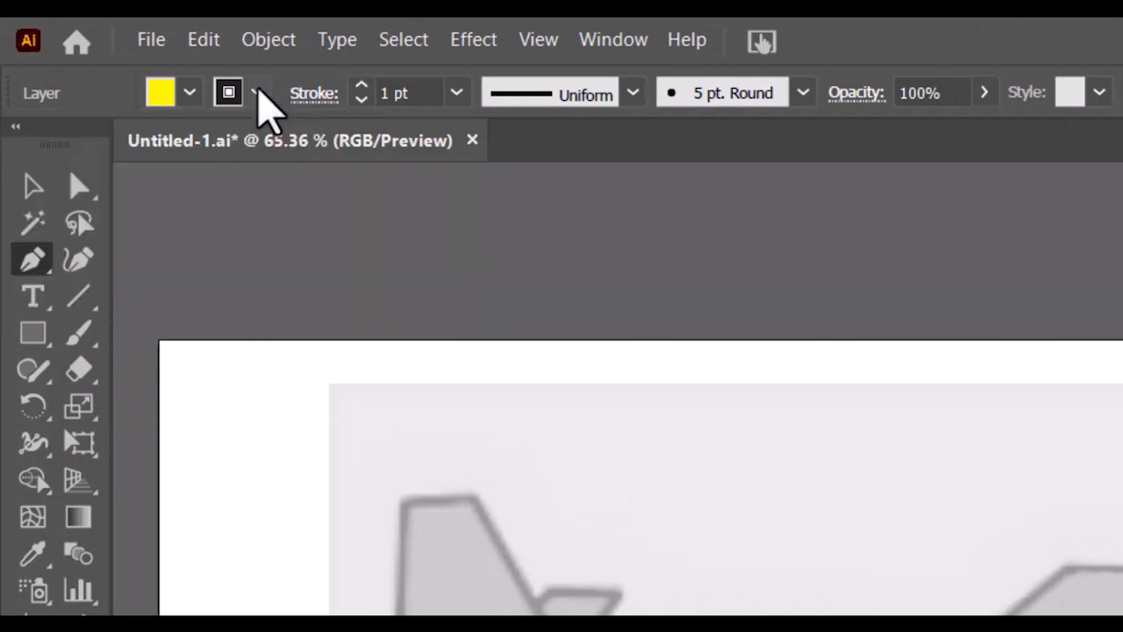
{"action": "left_click", "coordinate": [257, 92]}
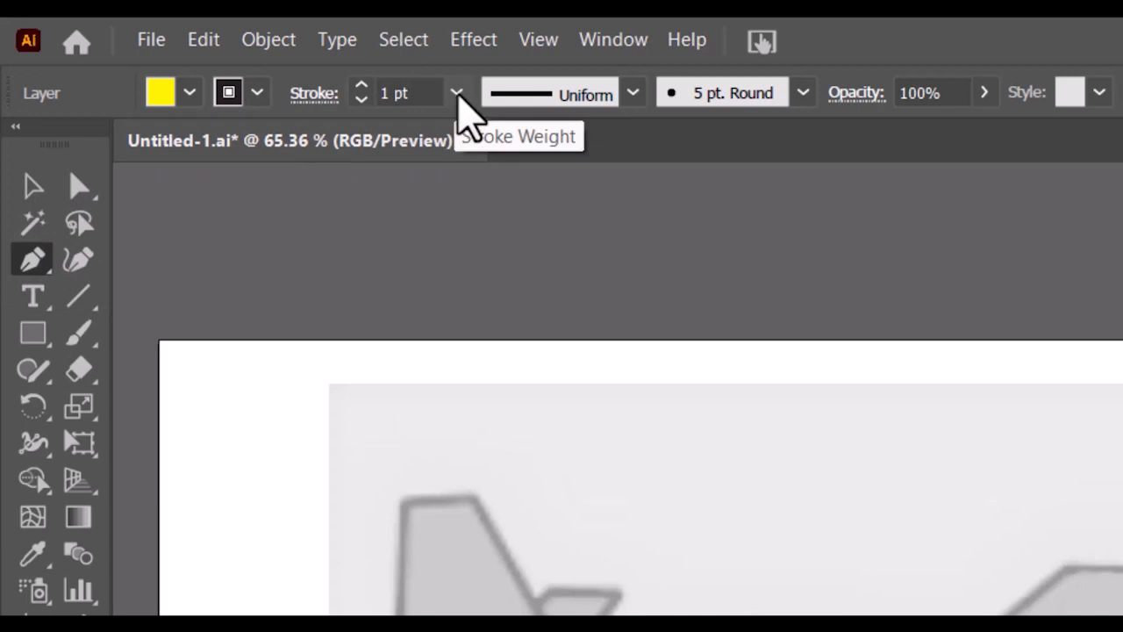
{"action": "left_click", "coordinate": [456, 93]}
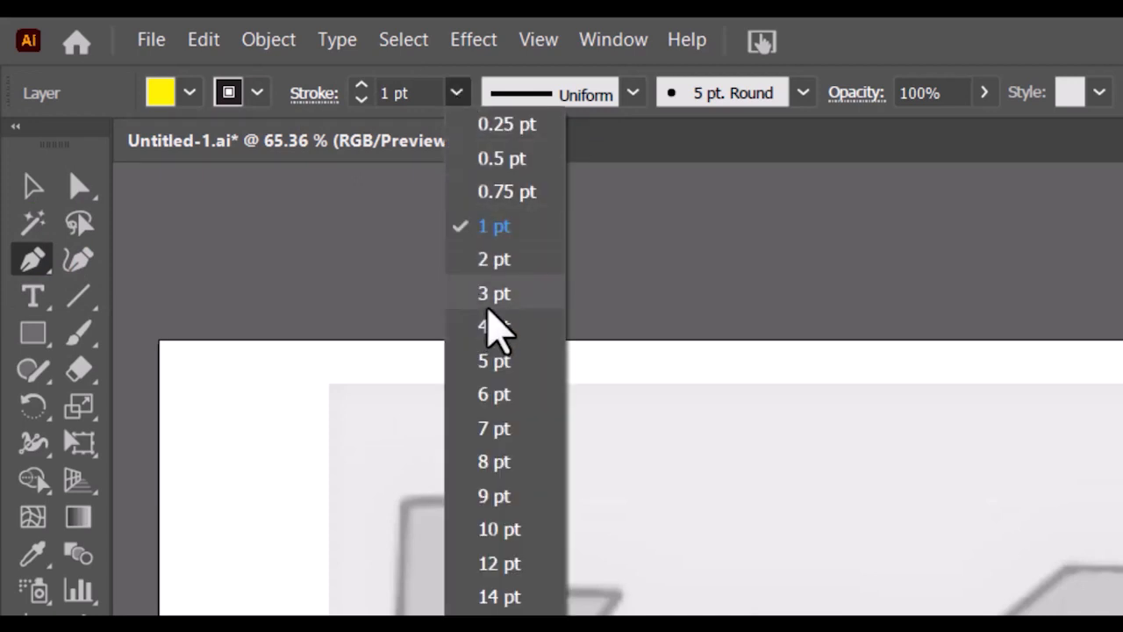
{"action": "left_click", "coordinate": [489, 303]}
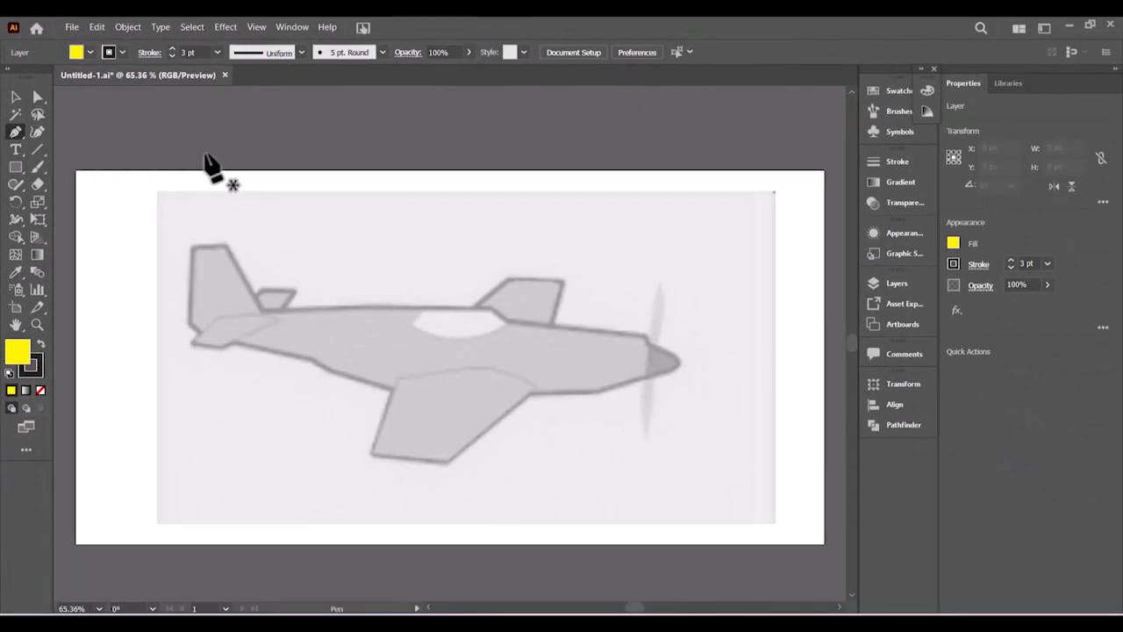
- Trace the tail fin and upper fuselage along the cowling toward the propeller
{"action": "left_click", "coordinate": [192, 247]}
{"action": "left_click", "coordinate": [226, 247]}
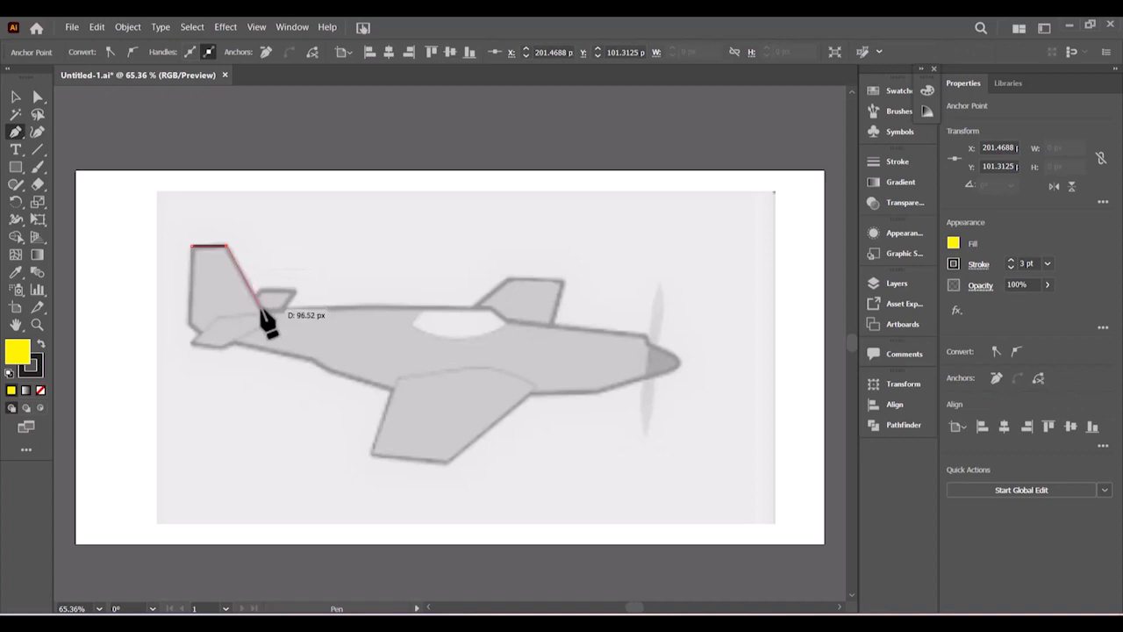
{"action": "left_click", "coordinate": [260, 309]}
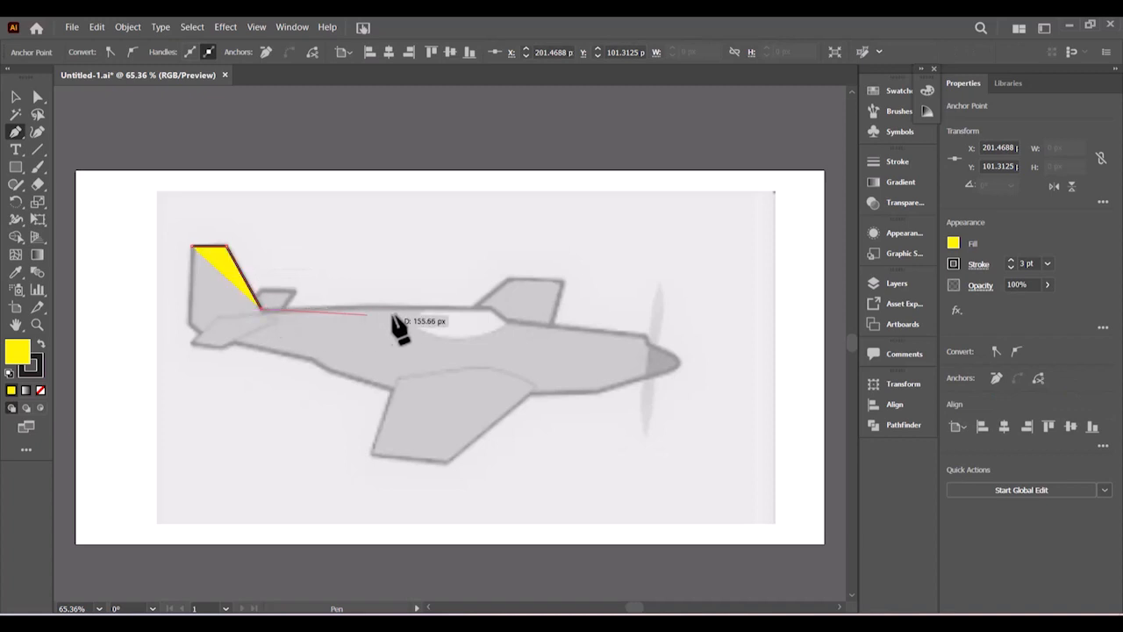
{"action": "left_click", "coordinate": [479, 303]}
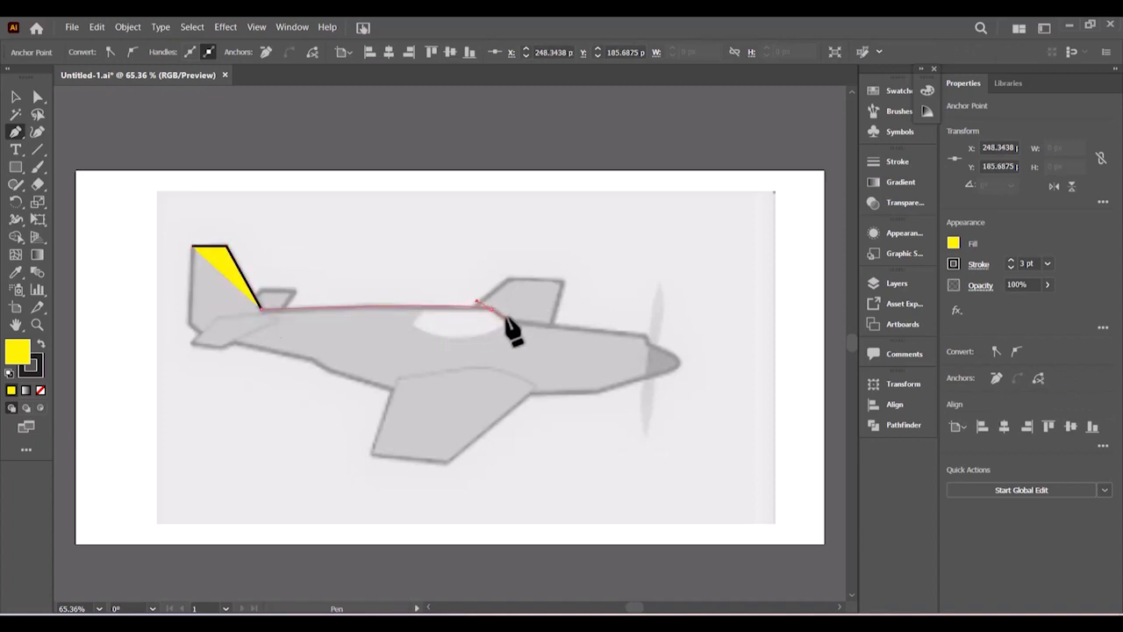
{"action": "left_click_drag", "start_coordinate": [508, 317], "coordinate": [507, 316]}
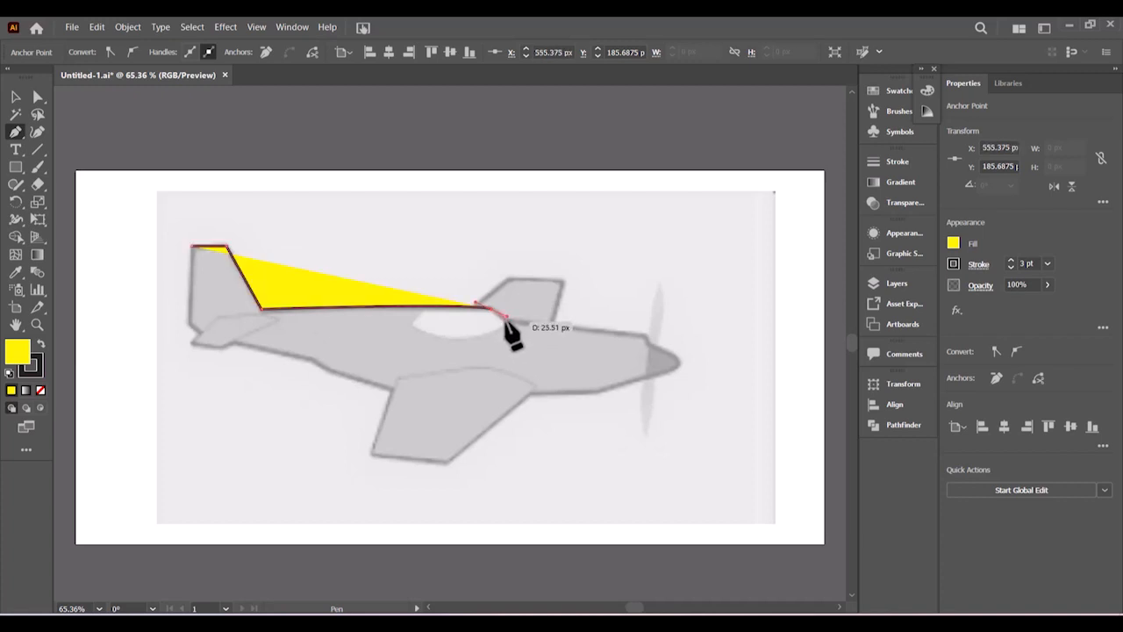
{"action": "left_click", "coordinate": [505, 319]}
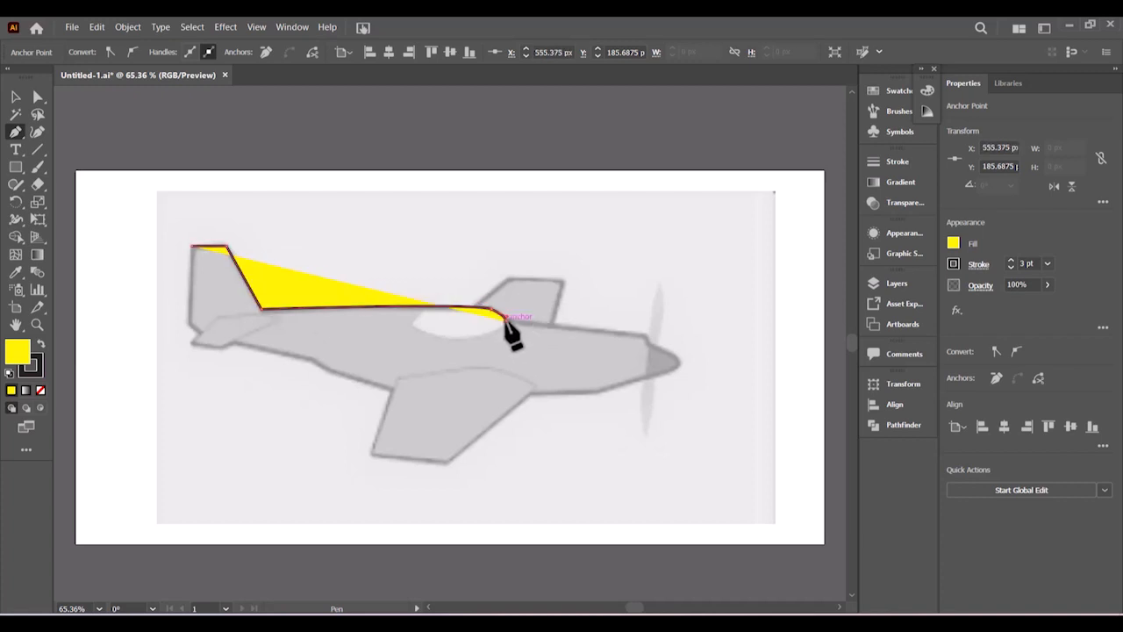
{"action": "left_click", "coordinate": [645, 334]}
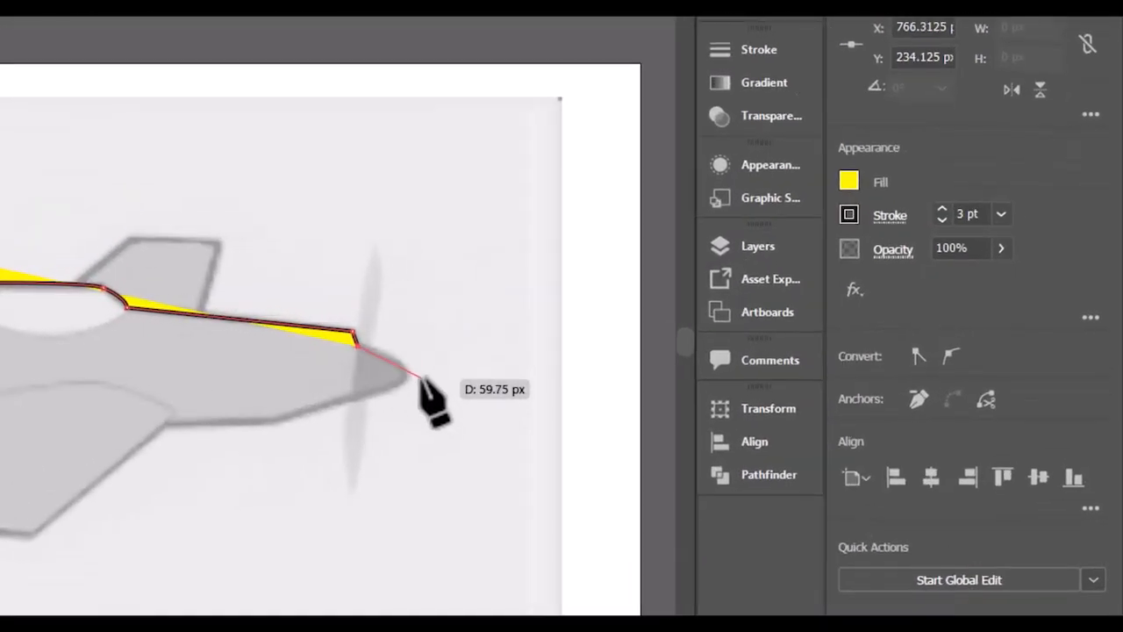
- Round off the nose and continue the path back along the fuselage underside
{"action": "left_click_drag", "start_coordinate": [405, 373], "coordinate": [366, 392]}
{"action": "left_click_drag", "start_coordinate": [365, 392], "coordinate": [273, 420]}
{"action": "left_click", "coordinate": [277, 420]}
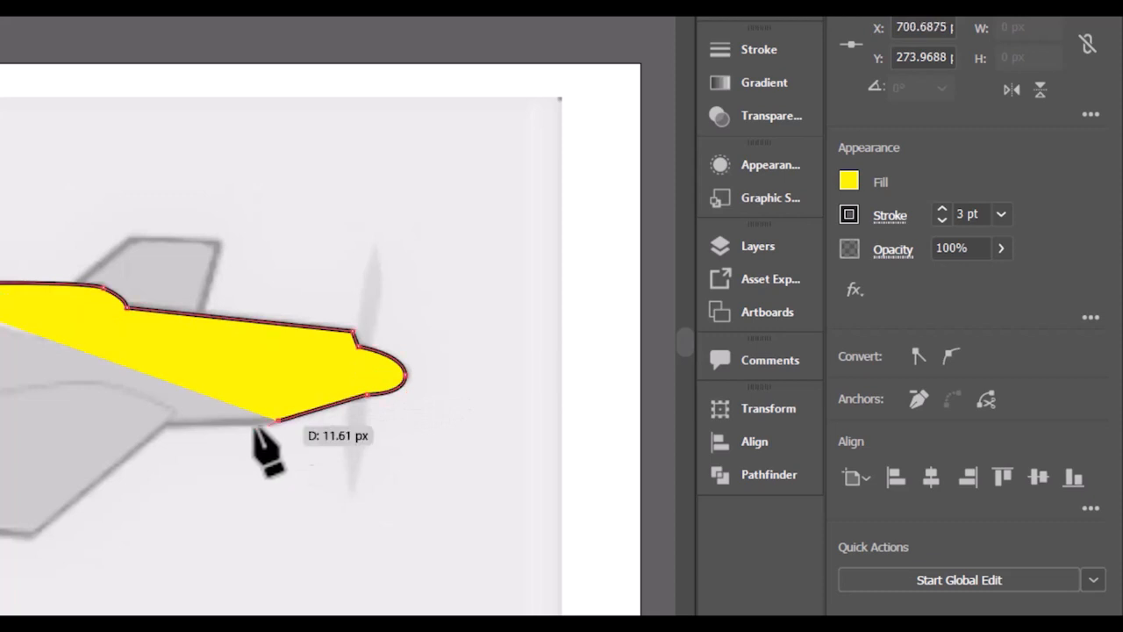
{"action": "left_click", "coordinate": [167, 421]}
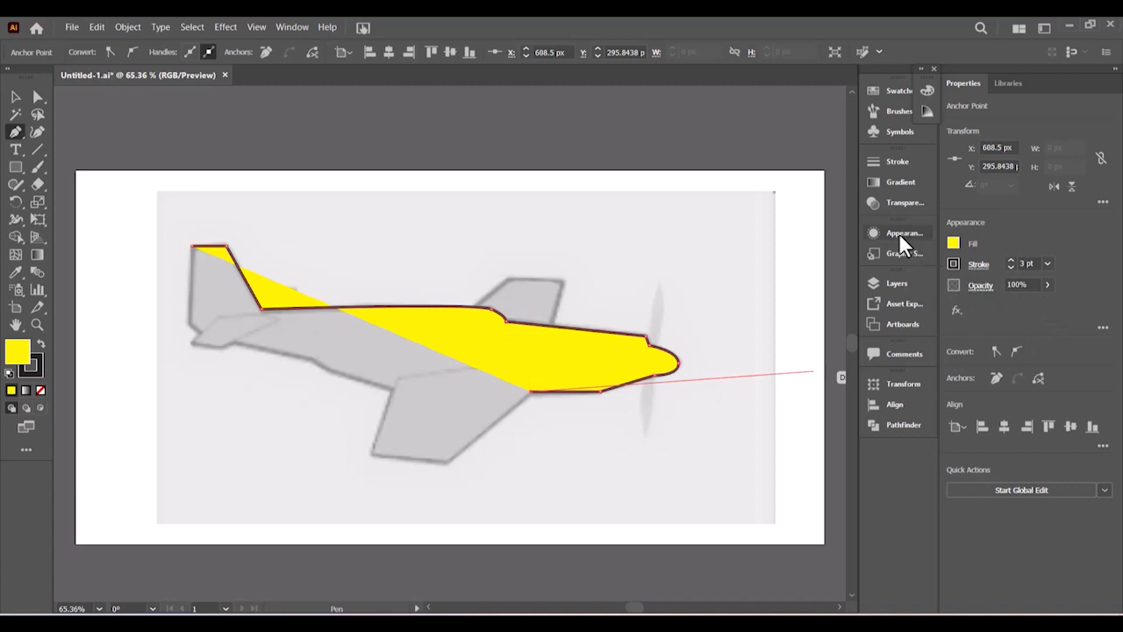
- Lower the fill opacity to 54% and close the fuselage path along the belly to the tail
{"action": "left_click", "coordinate": [1046, 285]}
{"action": "left_click_drag", "start_coordinate": [1023, 303], "coordinate": [1020, 303]}
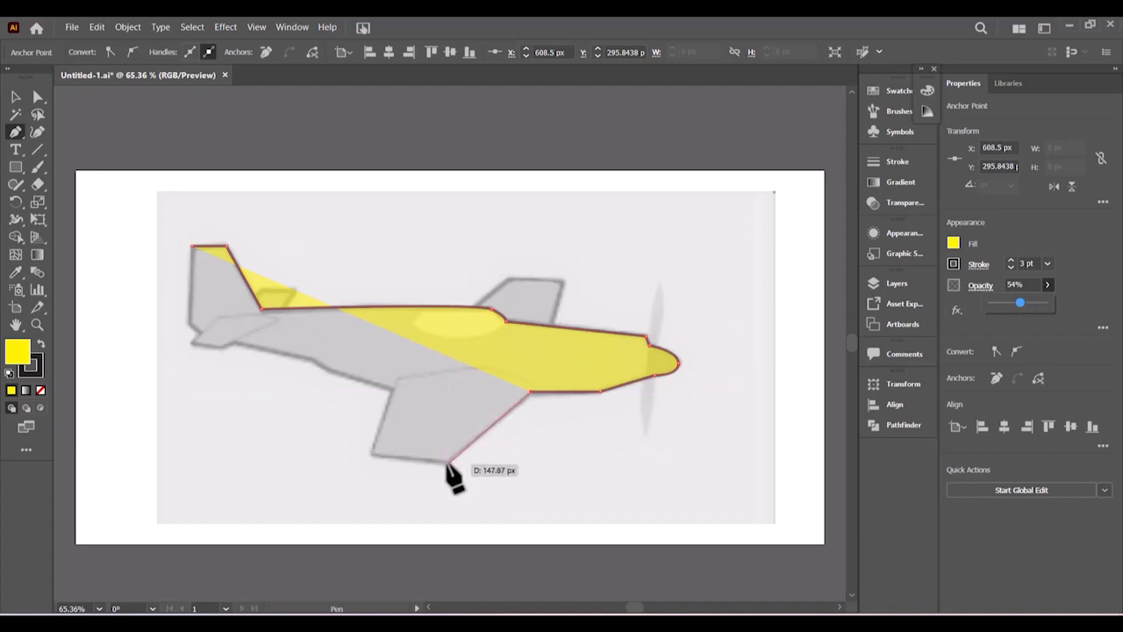
{"action": "left_click", "coordinate": [394, 392]}
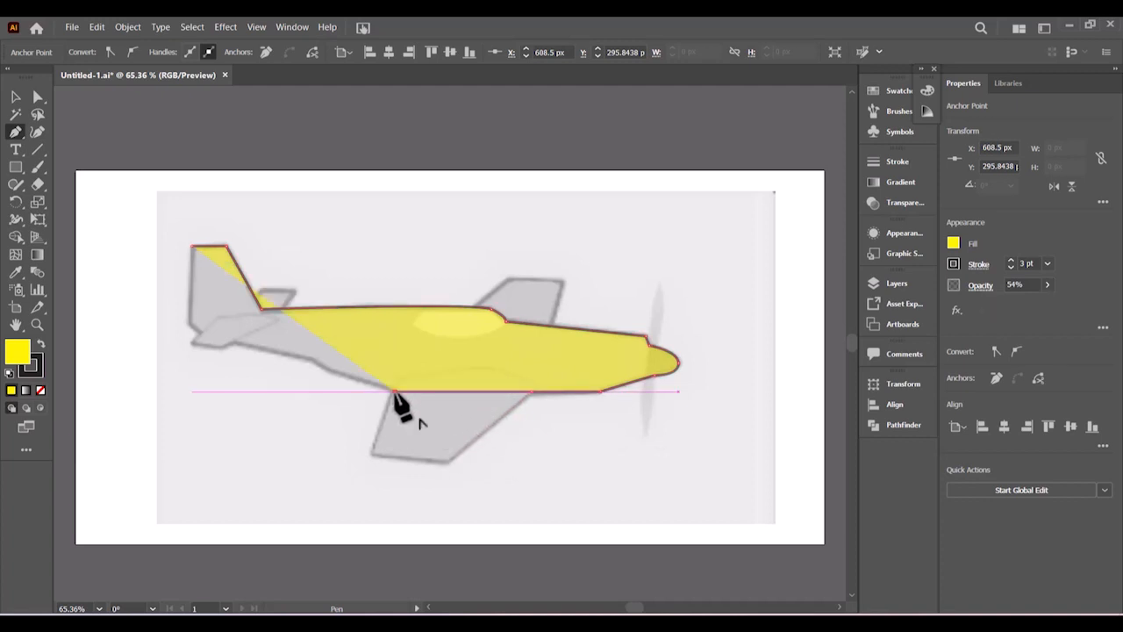
{"action": "left_click", "coordinate": [326, 370]}
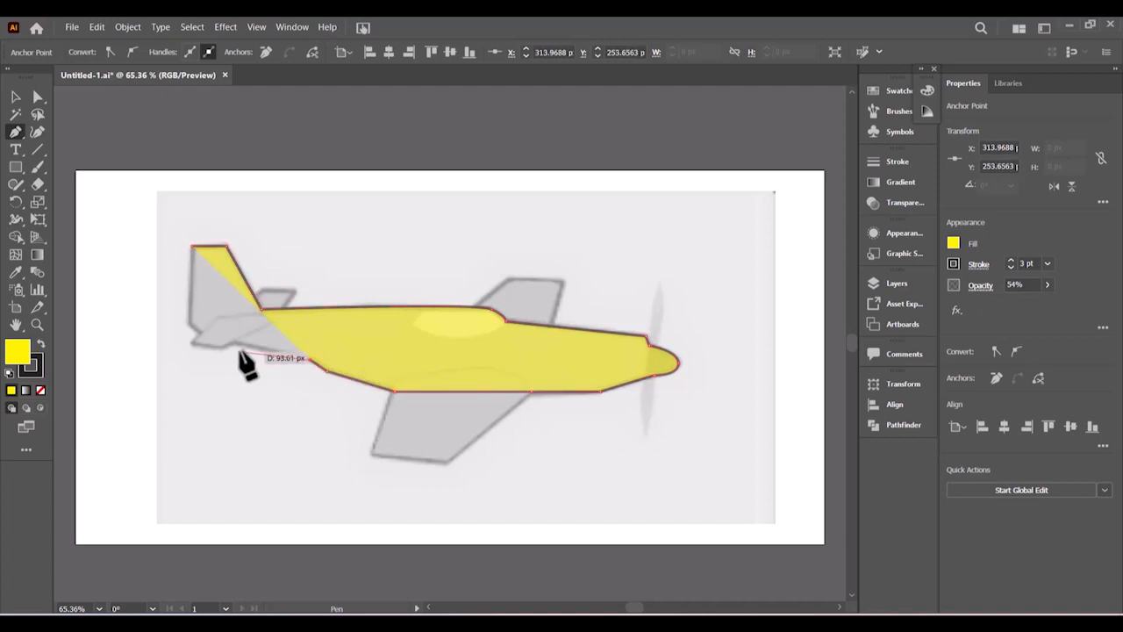
{"action": "left_click", "coordinate": [200, 337]}
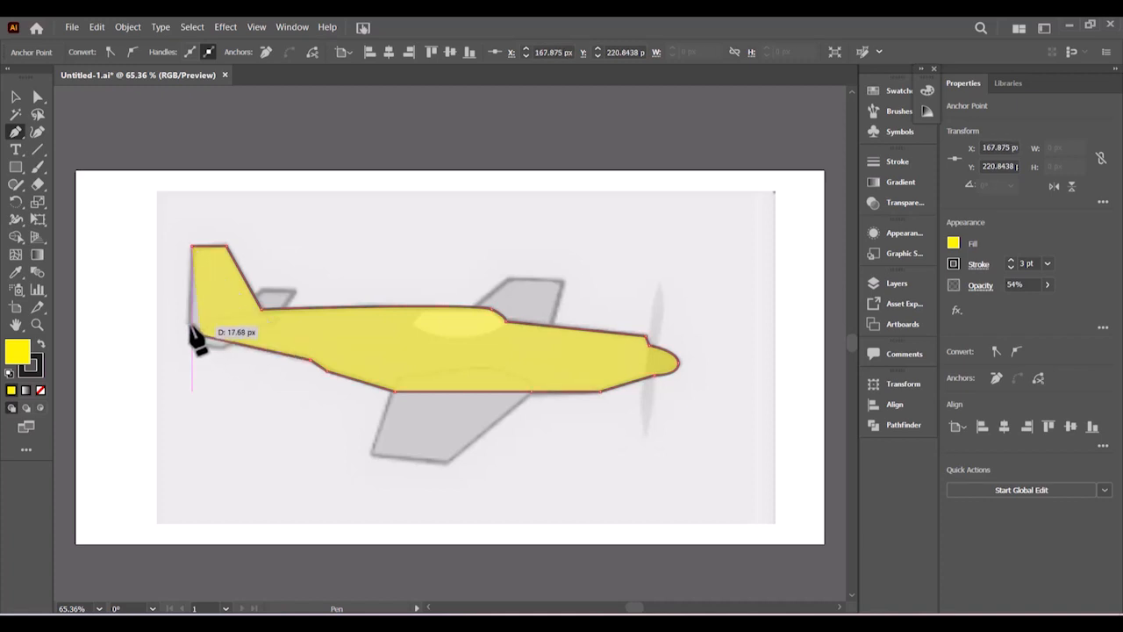
{"action": "left_click", "coordinate": [193, 246]}
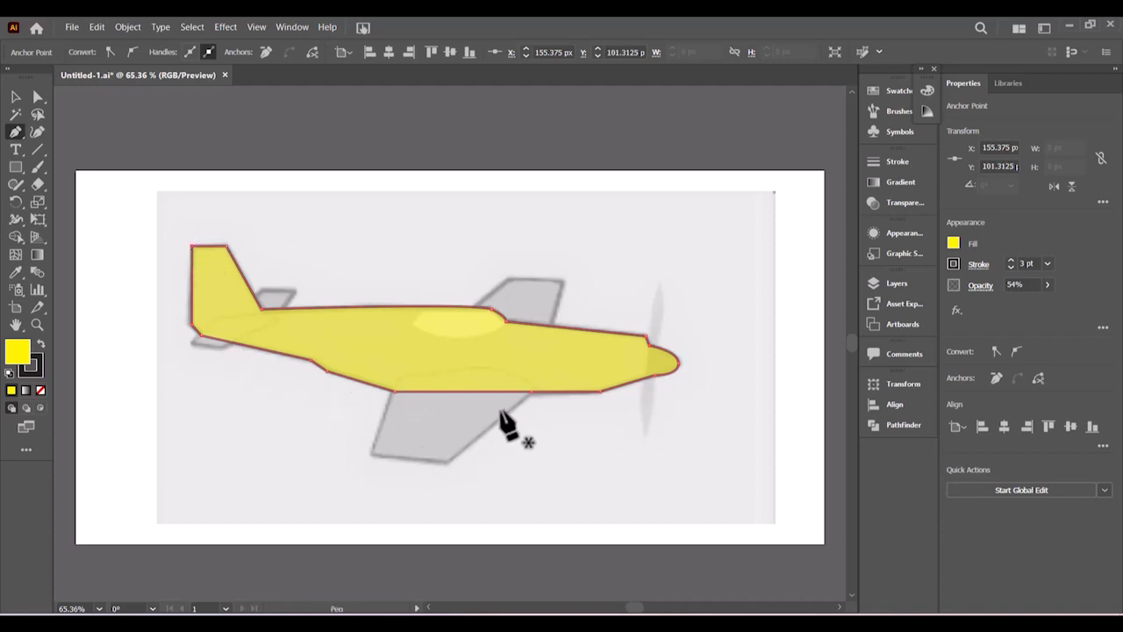
- Trace the near wing's root, tip corners and curved root edge, closing the shape
{"action": "left_click", "coordinate": [397, 381]}
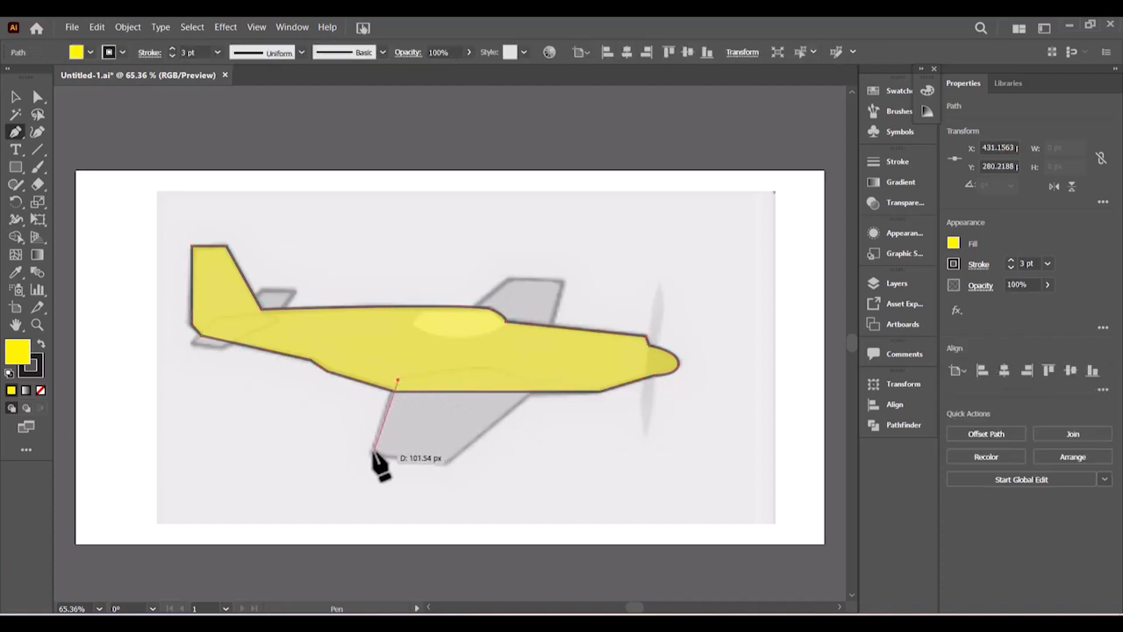
{"action": "left_click", "coordinate": [374, 452]}
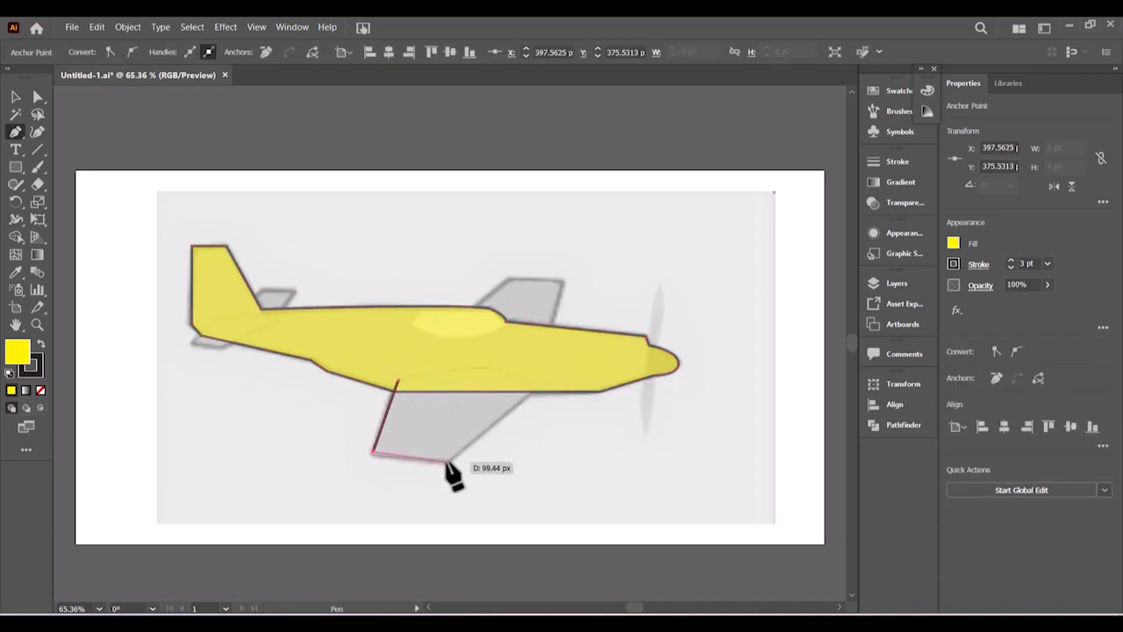
{"action": "left_click", "coordinate": [446, 461]}
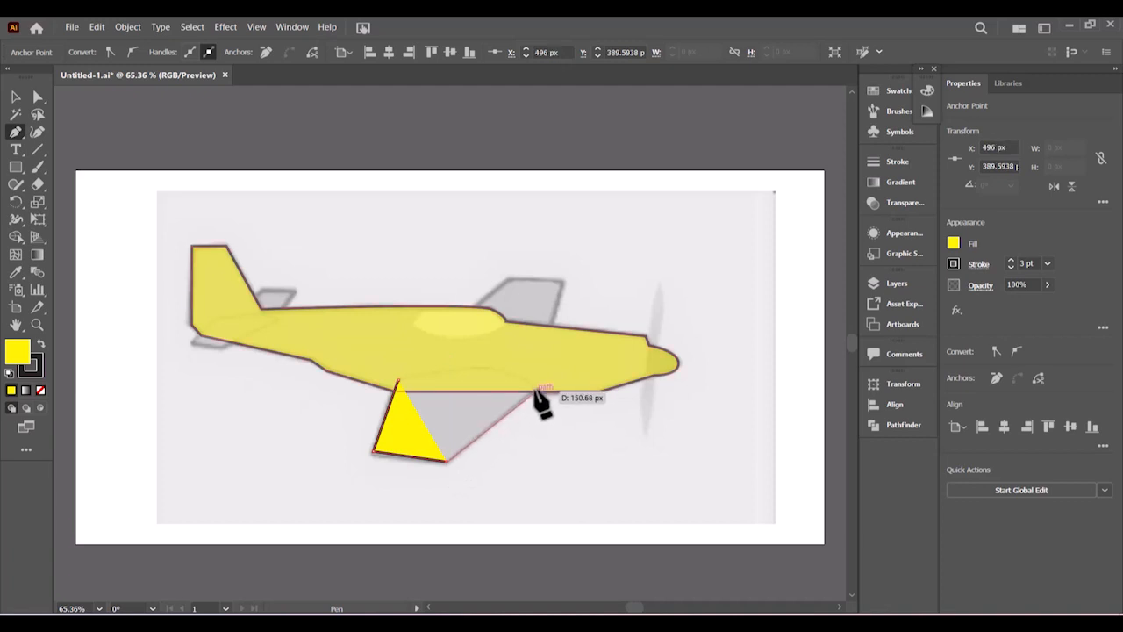
{"action": "left_click", "coordinate": [535, 387]}
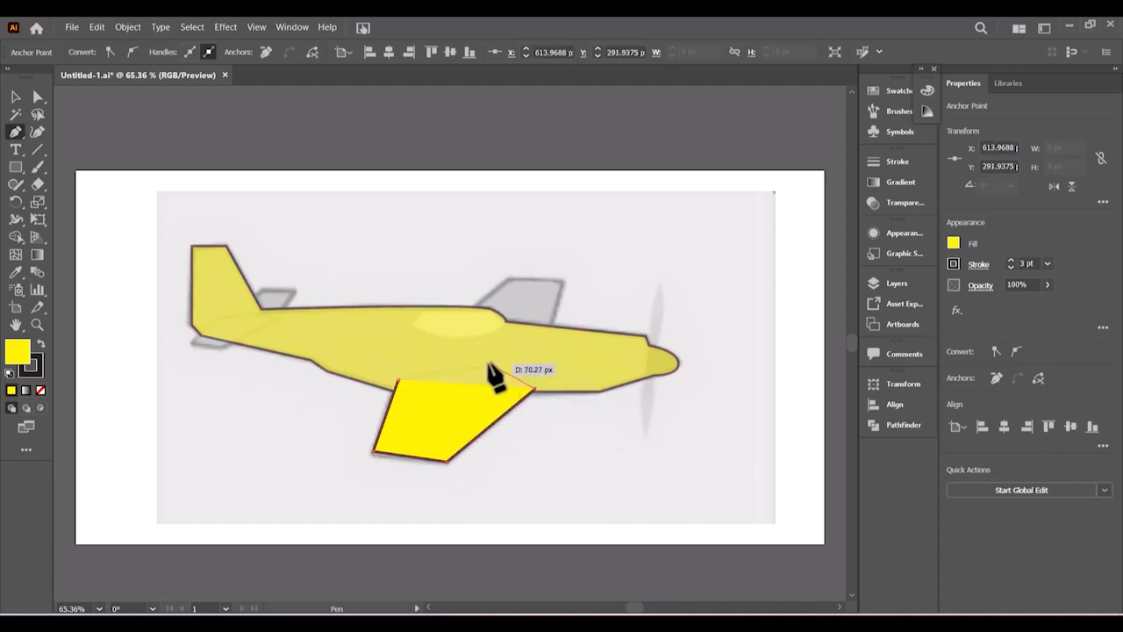
{"action": "left_click_drag", "start_coordinate": [481, 365], "coordinate": [467, 365]}
{"action": "left_click", "coordinate": [399, 379]}
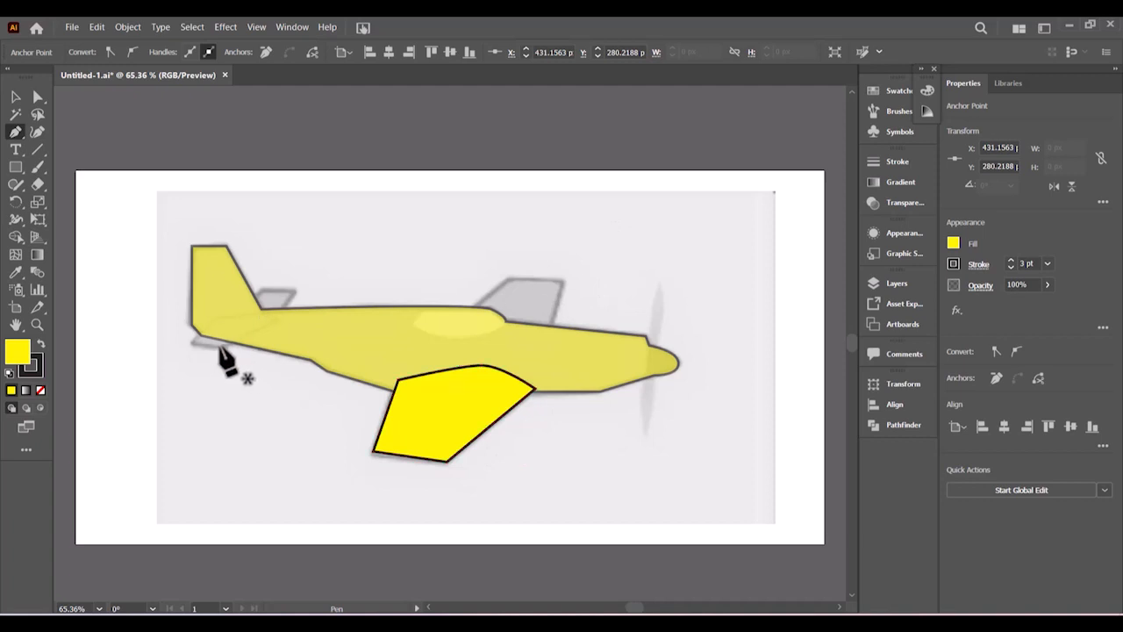
- Trace the lower and upper horizontal tail stabilisers as small closed shapes
{"action": "left_click", "coordinate": [220, 346]}
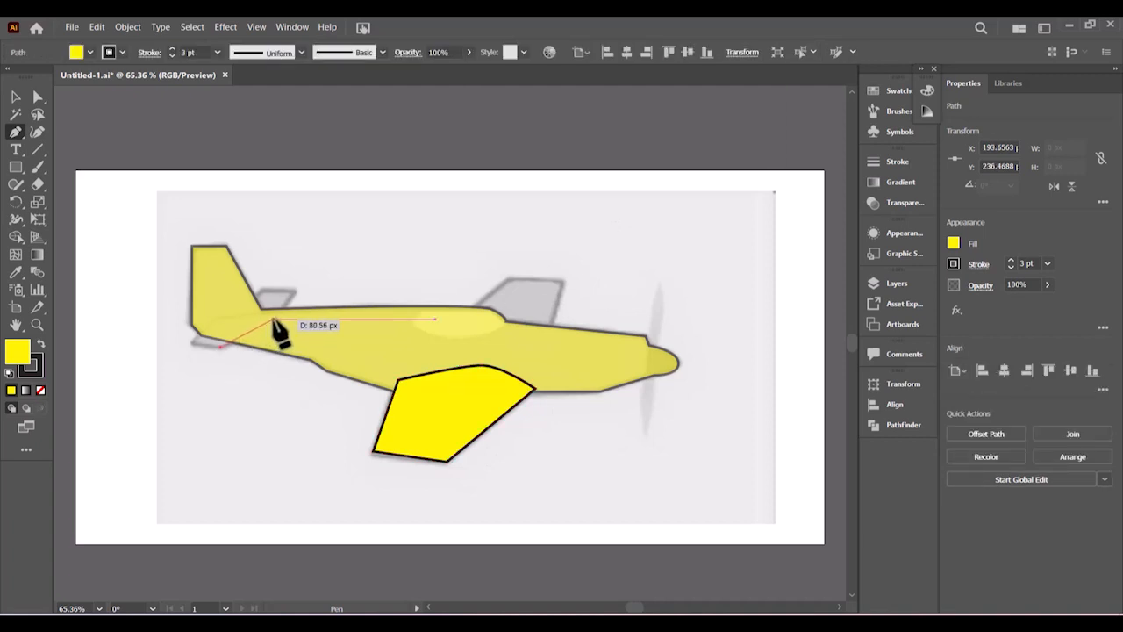
{"action": "left_click_drag", "start_coordinate": [273, 321], "coordinate": [226, 363]}
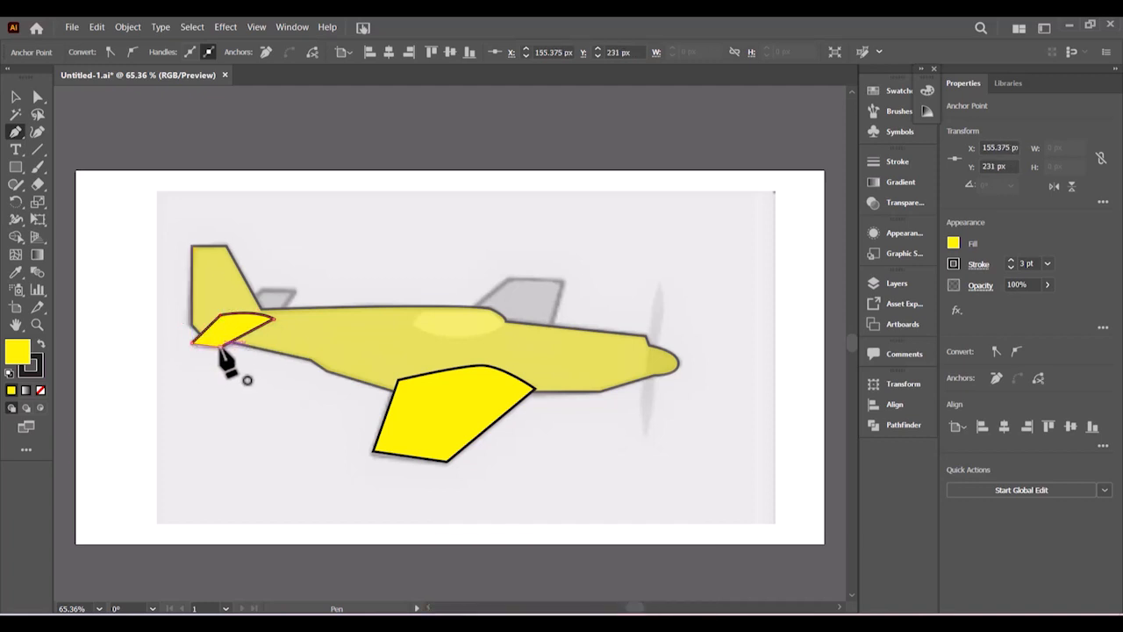
{"action": "left_click", "coordinate": [249, 302]}
{"action": "left_click_drag", "start_coordinate": [261, 291], "coordinate": [287, 290]}
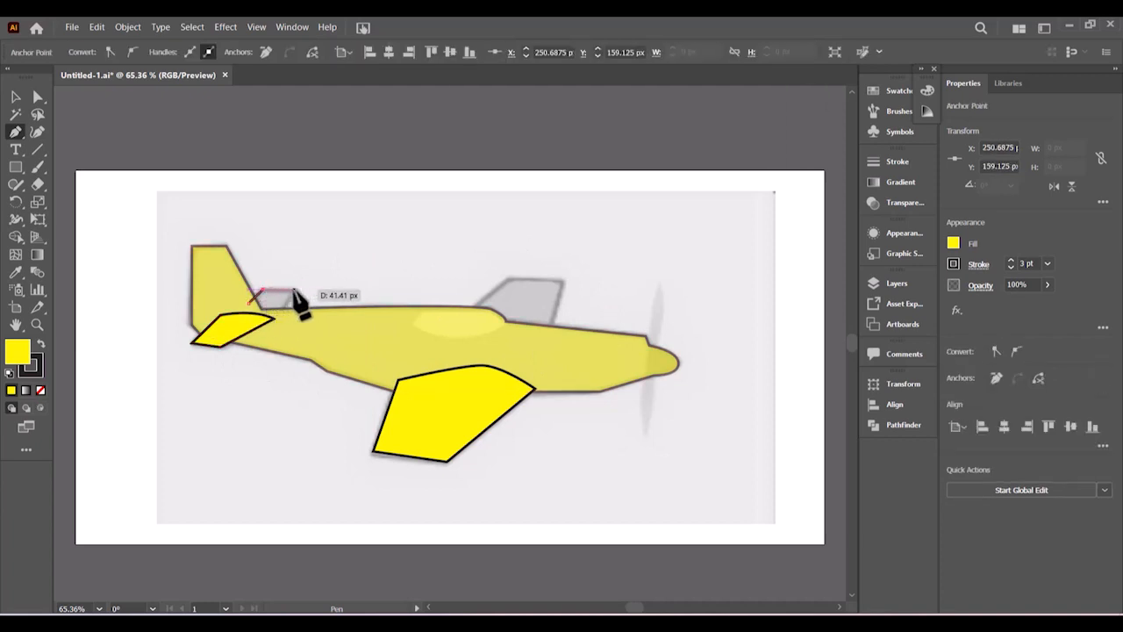
{"action": "left_click", "coordinate": [294, 290]}
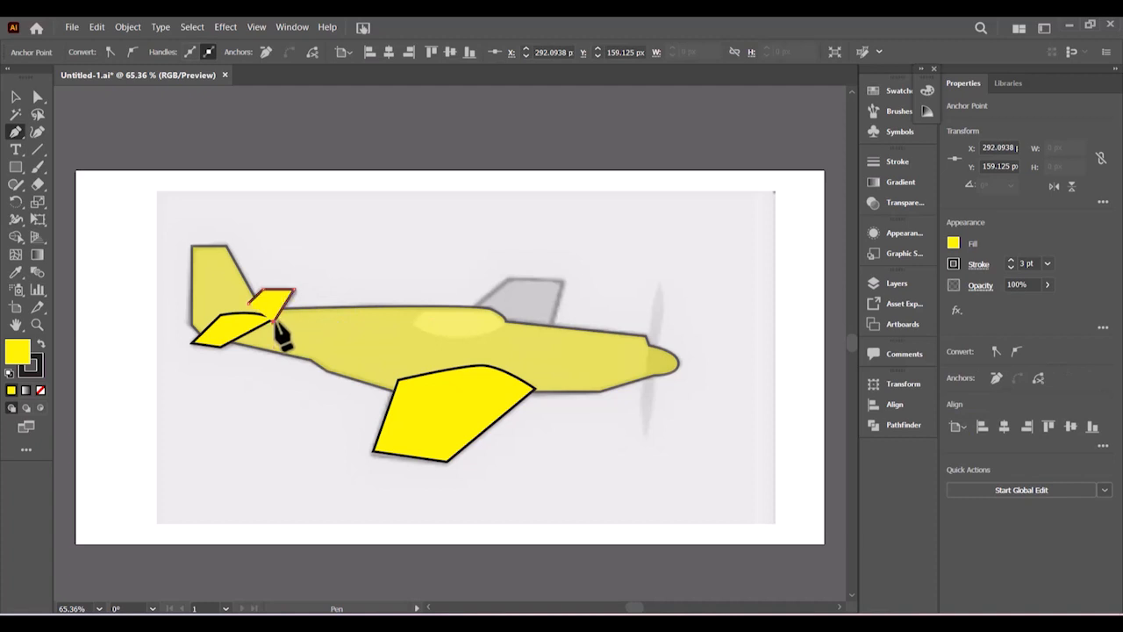
{"action": "left_click", "coordinate": [278, 318]}
{"action": "left_click", "coordinate": [249, 303]}
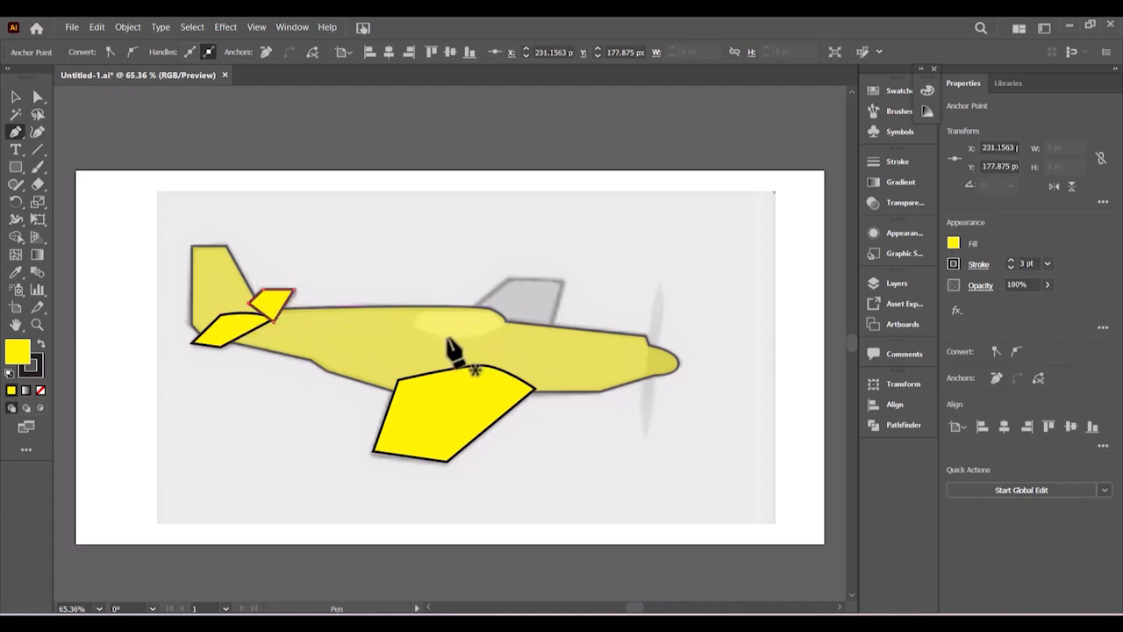
- Trace the far wing's four corners, close the path, and return to the Selection tool
{"action": "left_click", "coordinate": [431, 336]}
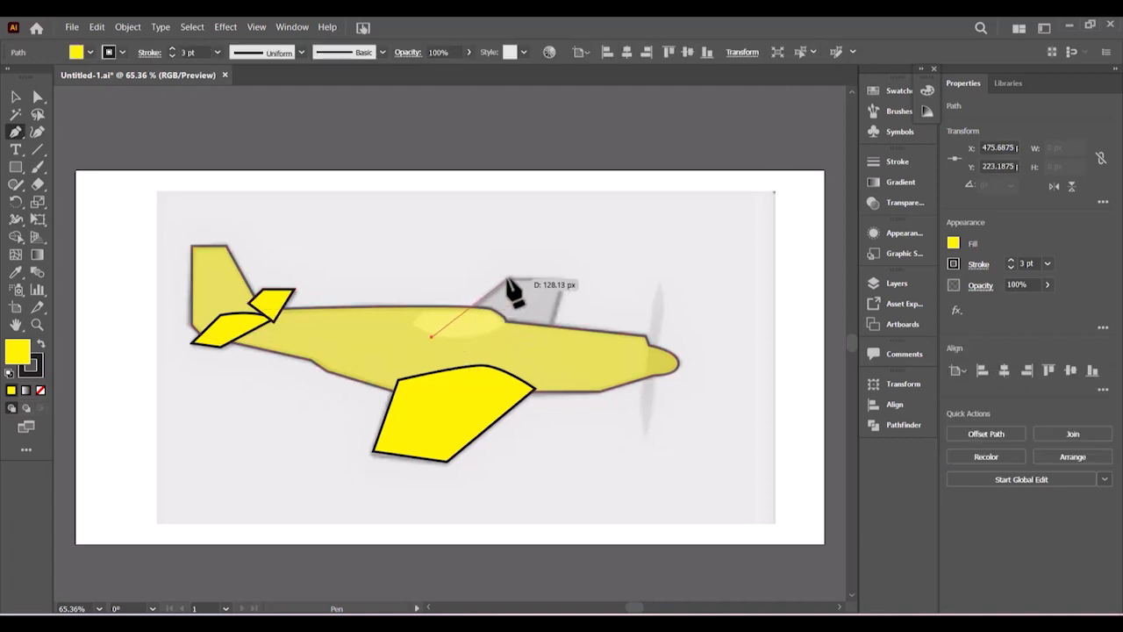
{"action": "left_click", "coordinate": [508, 278]}
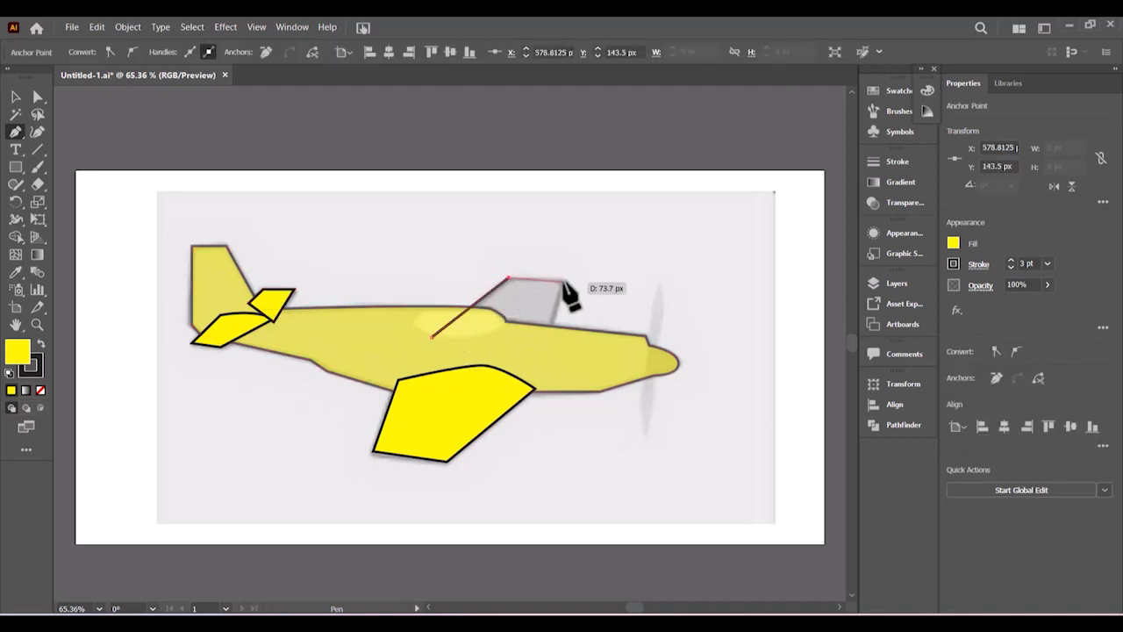
{"action": "left_click", "coordinate": [562, 279]}
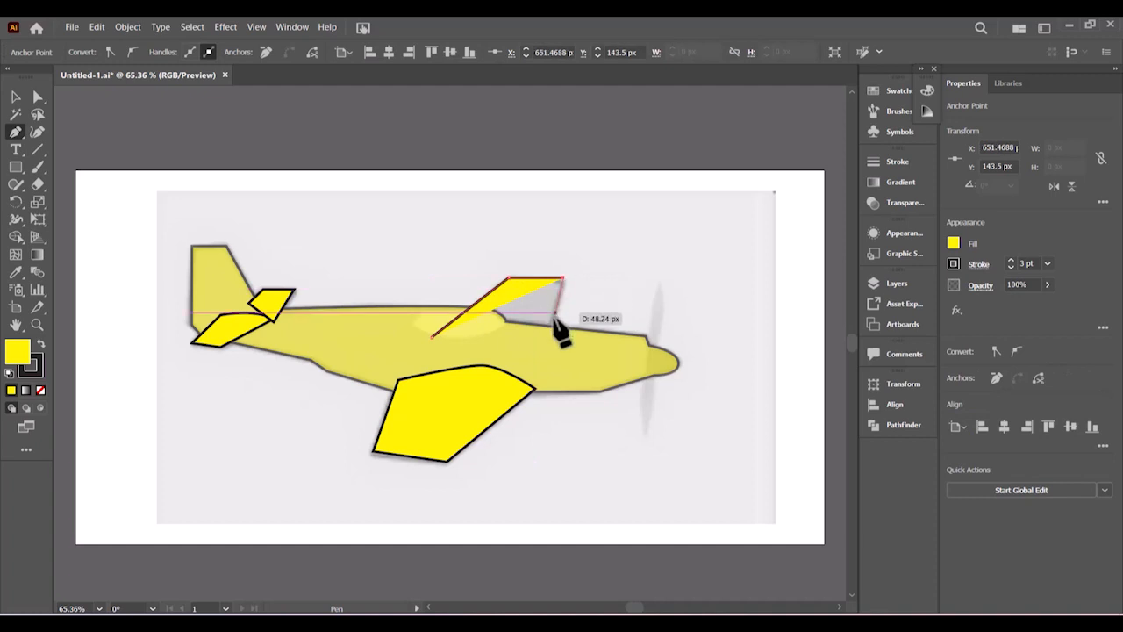
{"action": "left_click", "coordinate": [543, 351]}
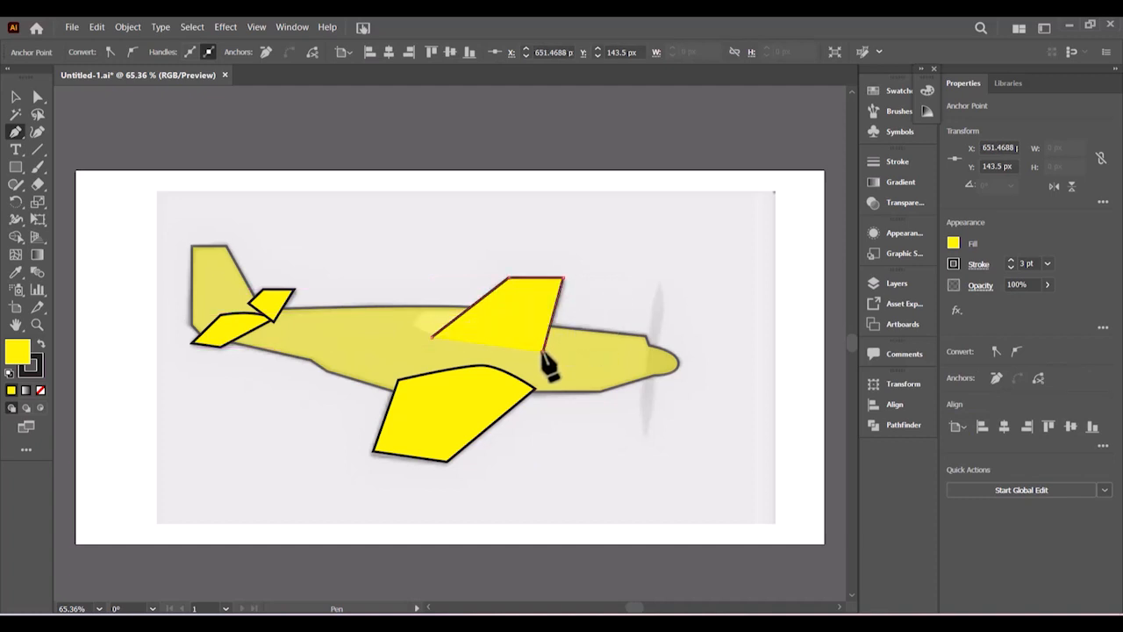
{"action": "left_click", "coordinate": [432, 337]}
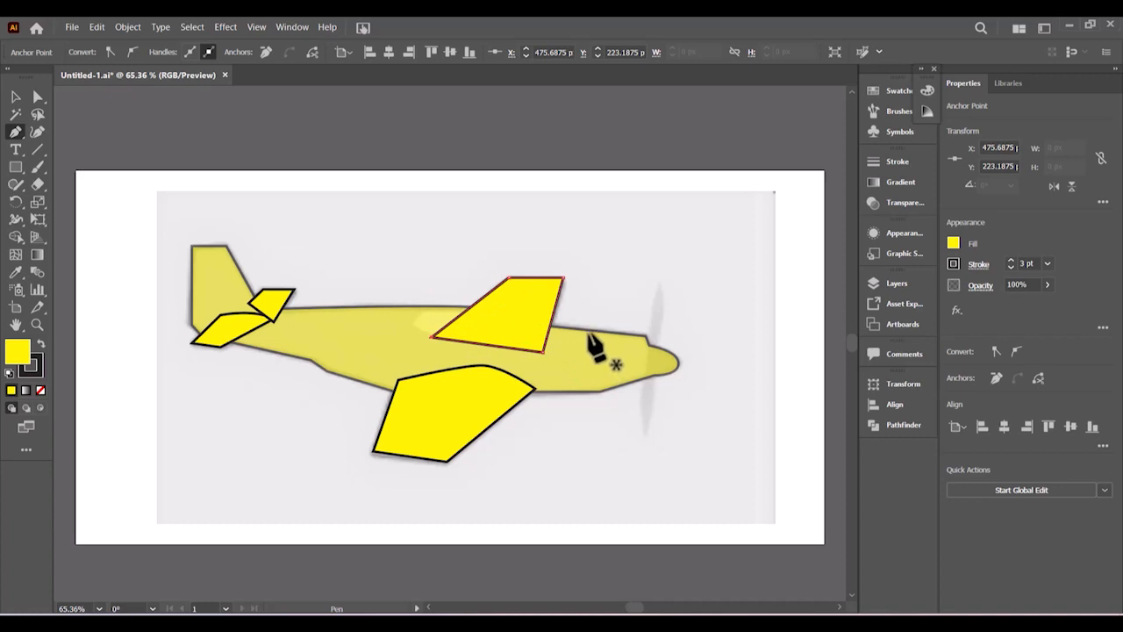
{"action": "left_click", "coordinate": [16, 98]}
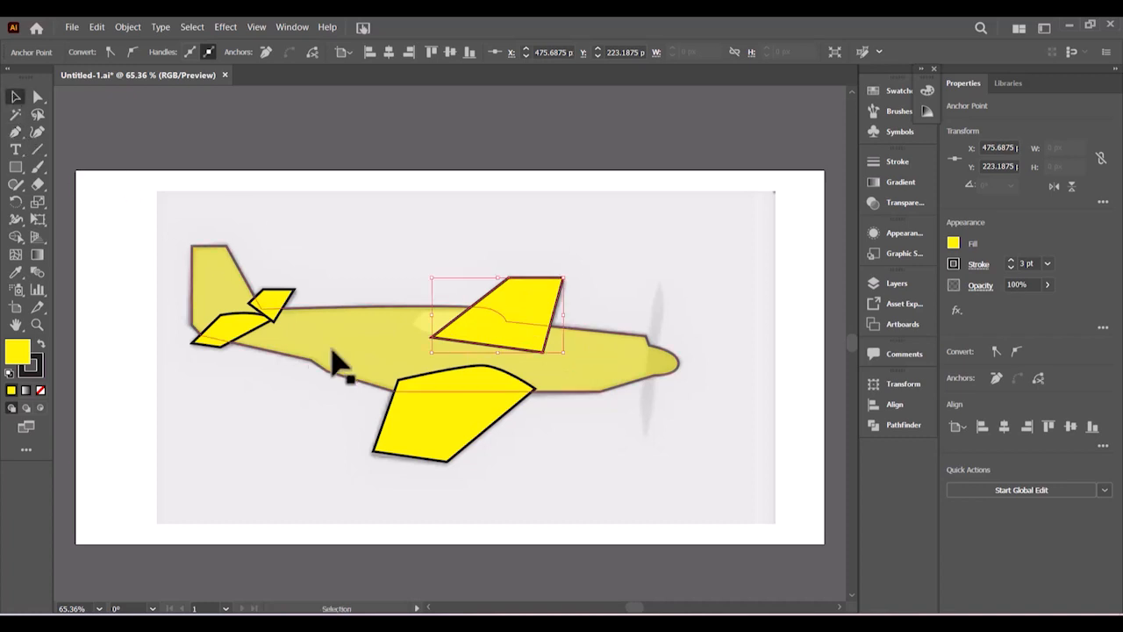
- Set the fuselage opacity to 100%
{"action": "left_click", "coordinate": [364, 361]}
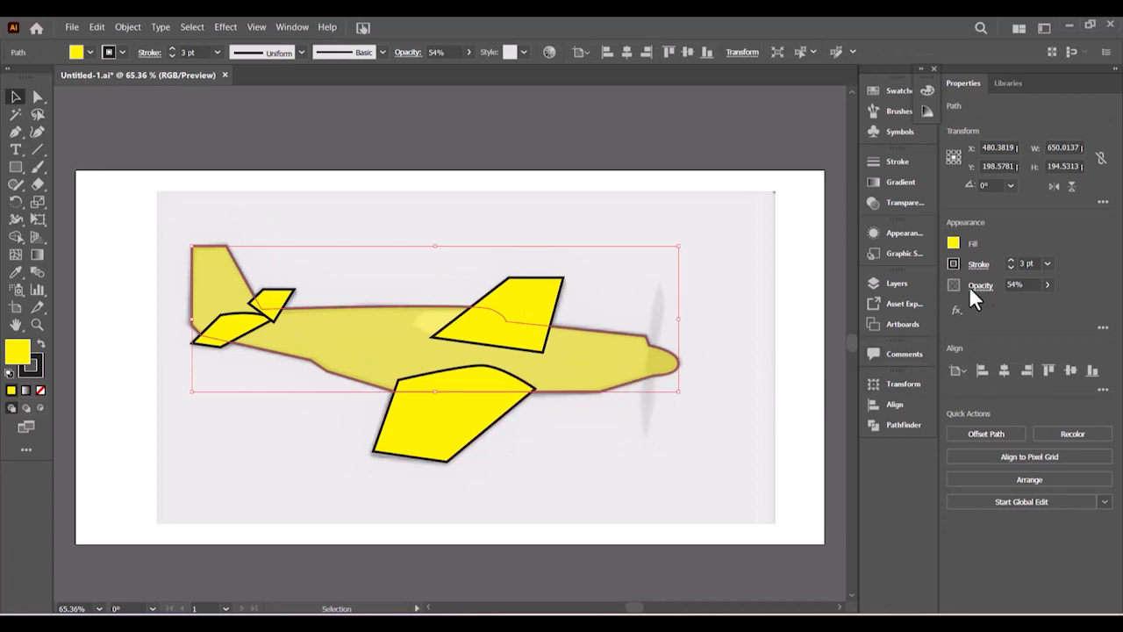
{"action": "left_click", "coordinate": [1045, 286]}
{"action": "left_click", "coordinate": [549, 412]}
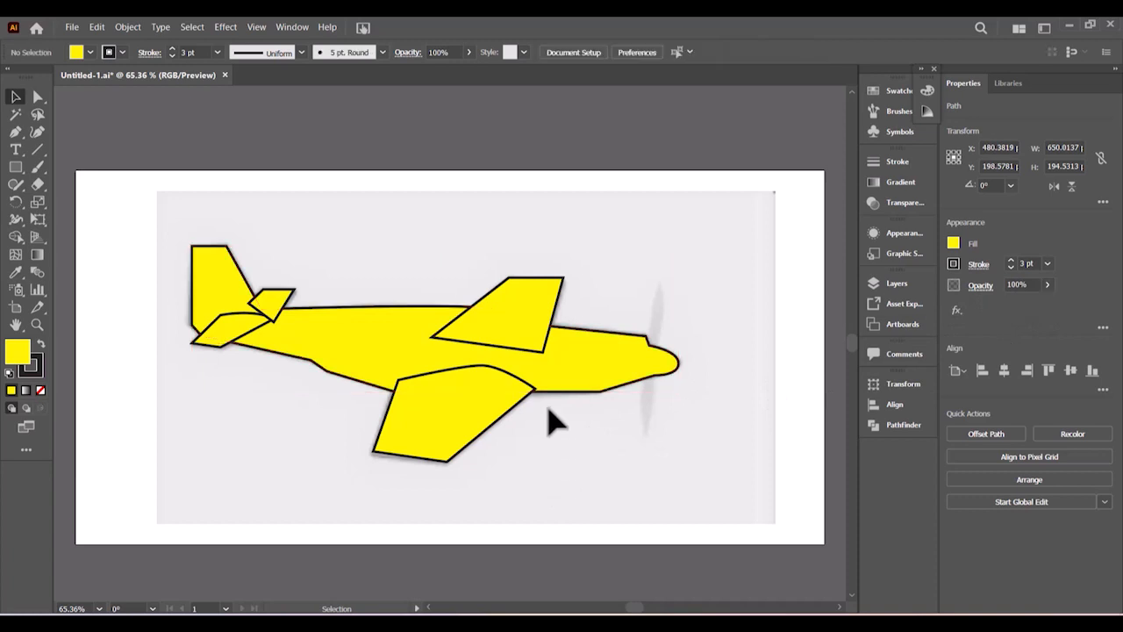
- Send the far-side wing and the tail stabilizer to the back, behind the fuselage
{"action": "left_click", "coordinate": [543, 309]}
{"action": "right_click", "coordinate": [542, 307]}
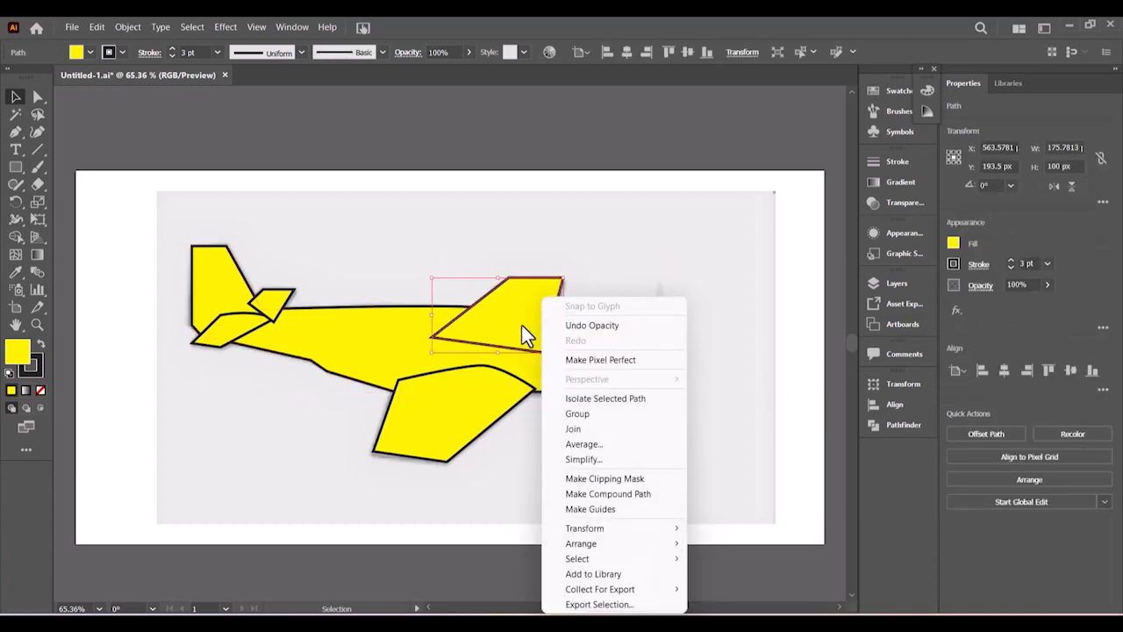
{"action": "mouse_move", "coordinate": [644, 548]}
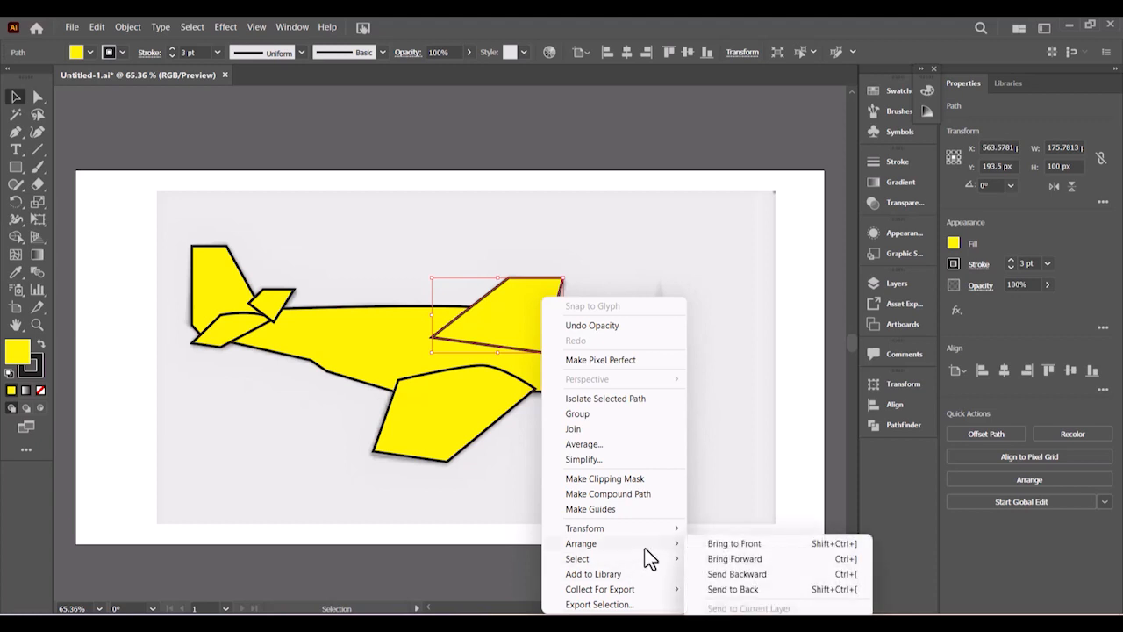
{"action": "right_click", "coordinate": [517, 292]}
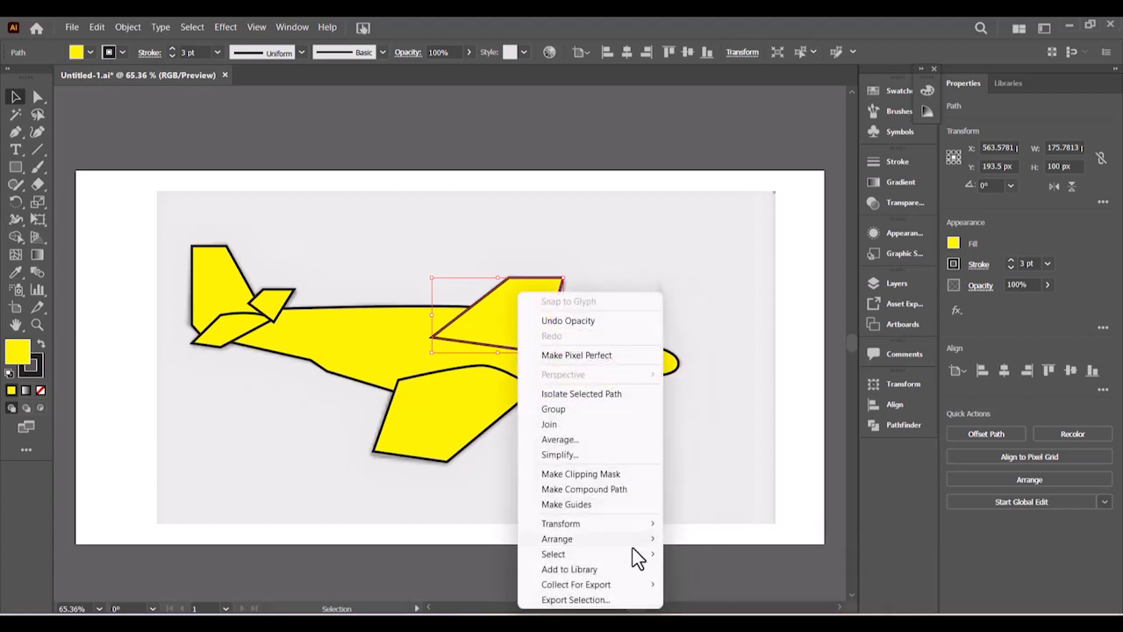
{"action": "mouse_move", "coordinate": [633, 544]}
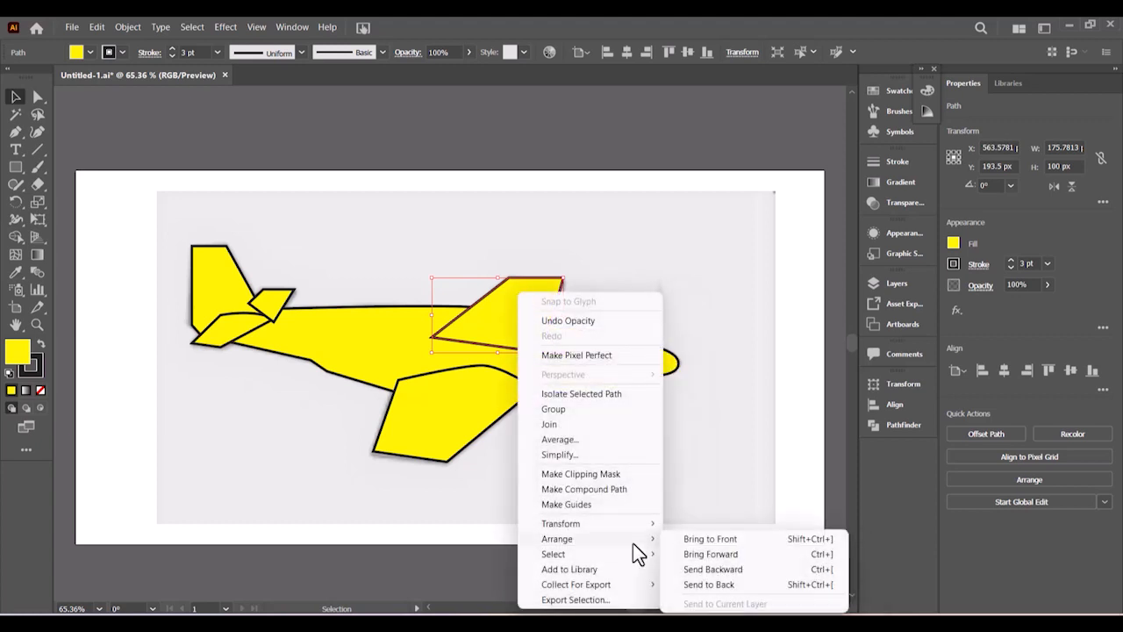
{"action": "left_click", "coordinate": [709, 586]}
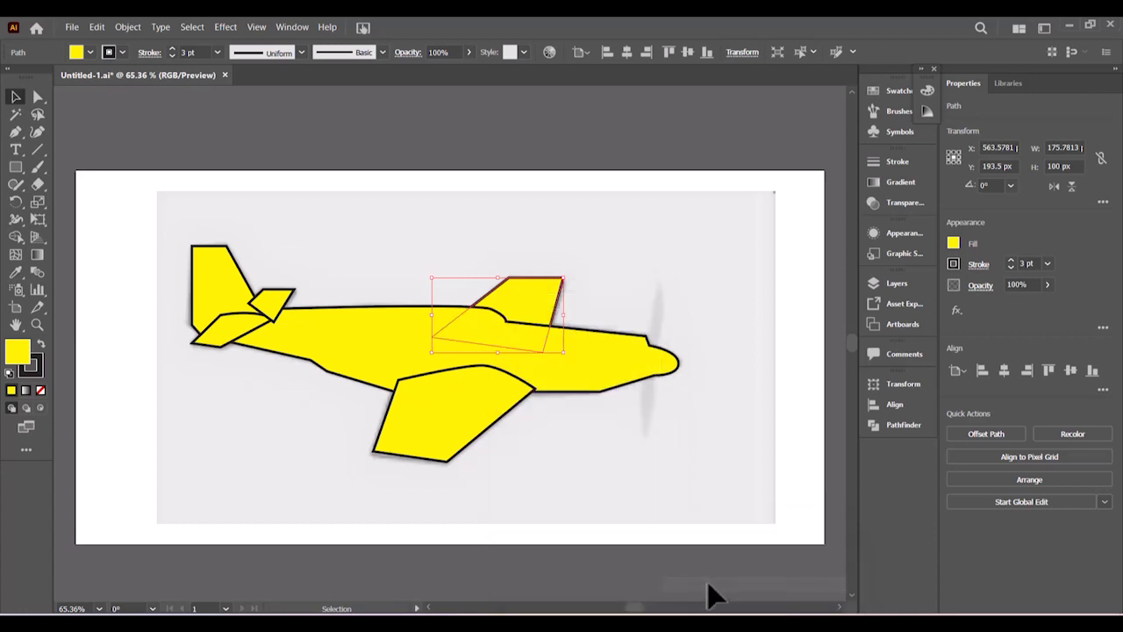
{"action": "left_click", "coordinate": [642, 517]}
{"action": "right_click", "coordinate": [279, 293]}
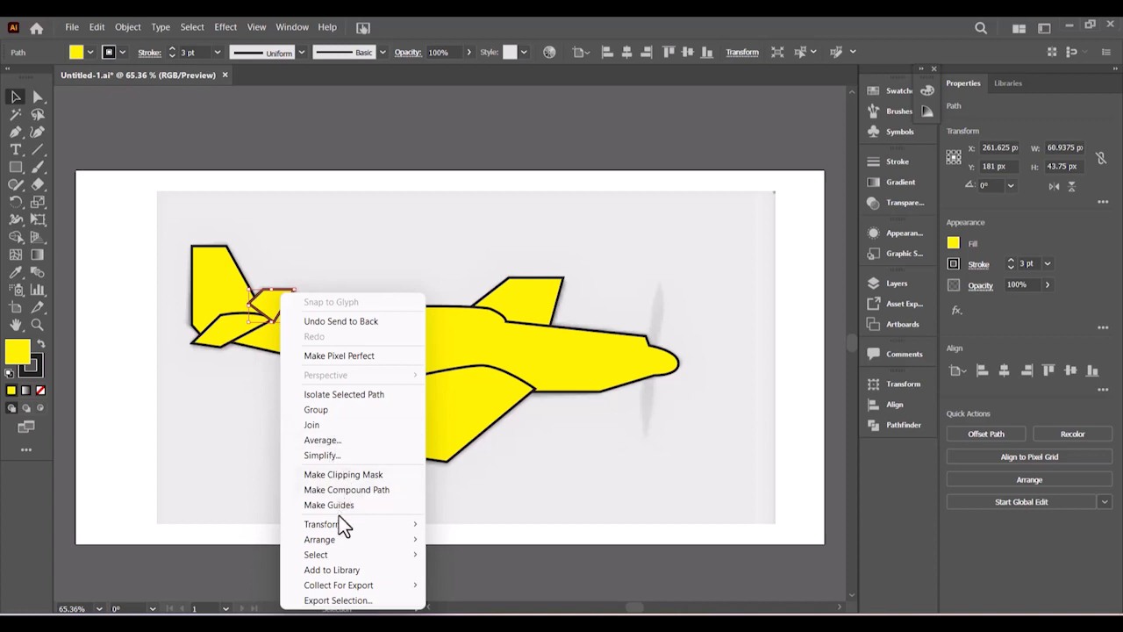
{"action": "mouse_move", "coordinate": [346, 540]}
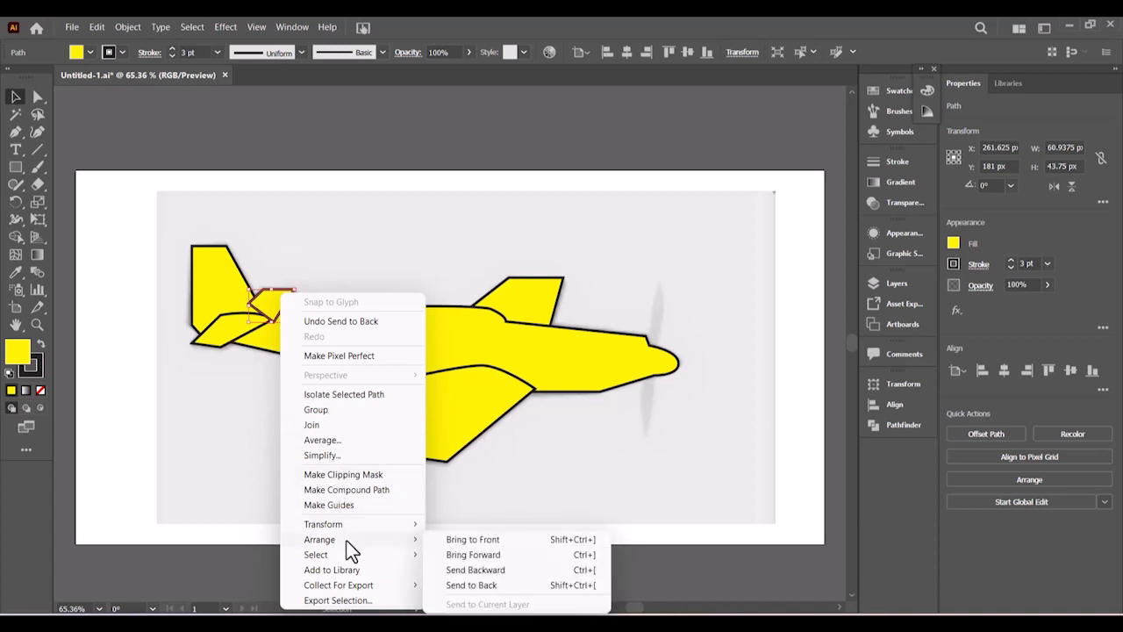
{"action": "left_click", "coordinate": [478, 586]}
{"action": "left_click", "coordinate": [614, 447]}
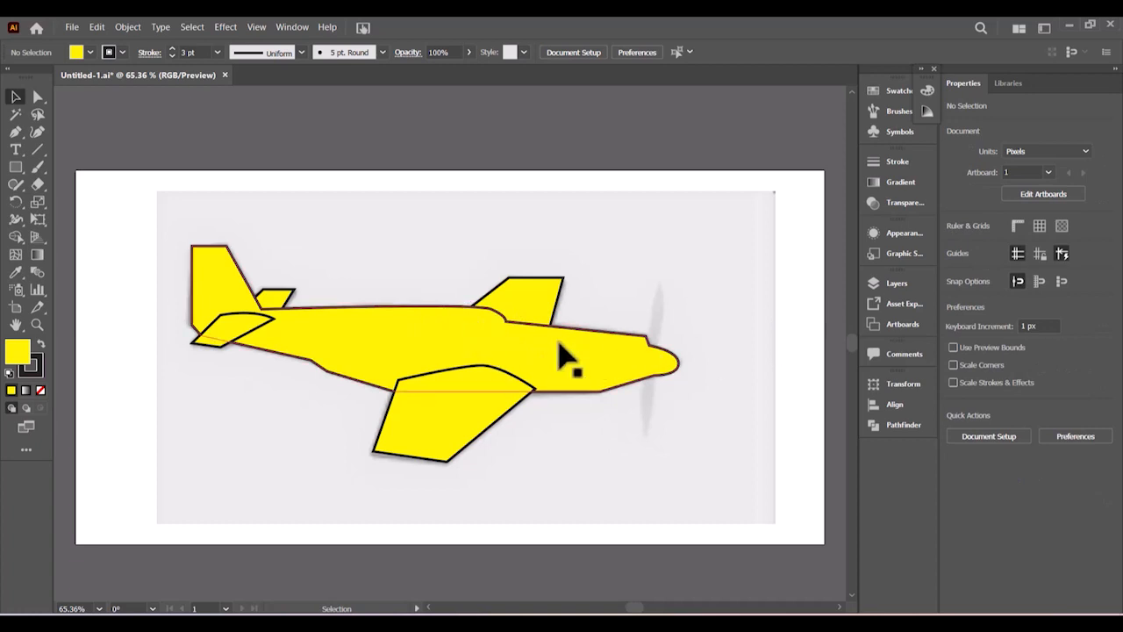
- Lower the fuselage opacity to 52%
{"action": "left_click", "coordinate": [468, 345]}
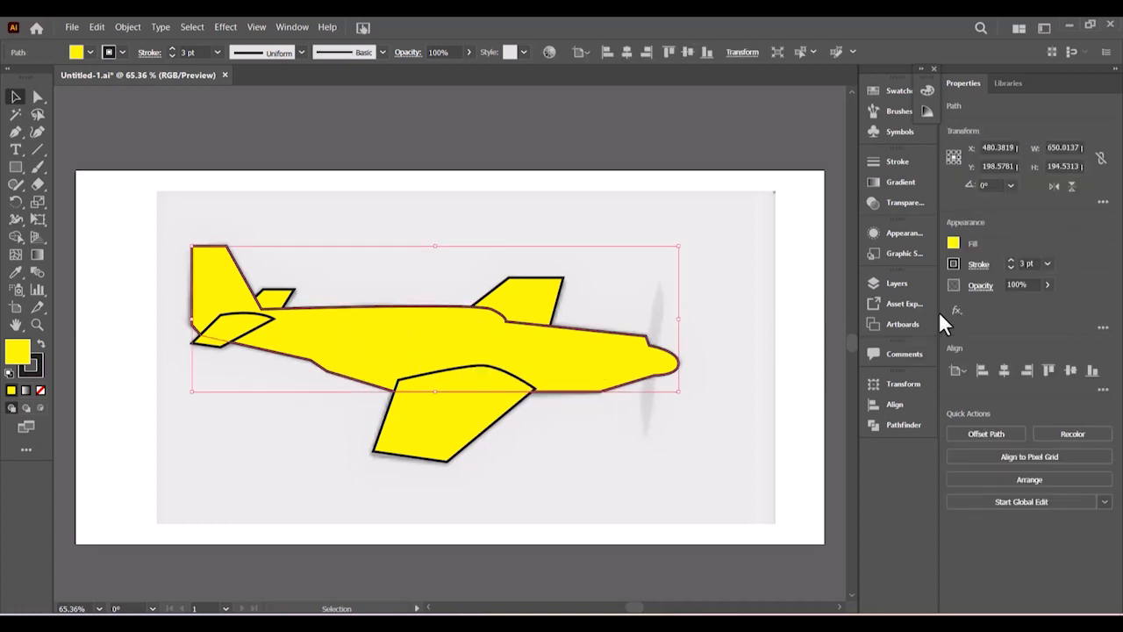
{"action": "left_click", "coordinate": [1047, 285]}
{"action": "left_click_drag", "start_coordinate": [1030, 306], "coordinate": [1027, 305]}
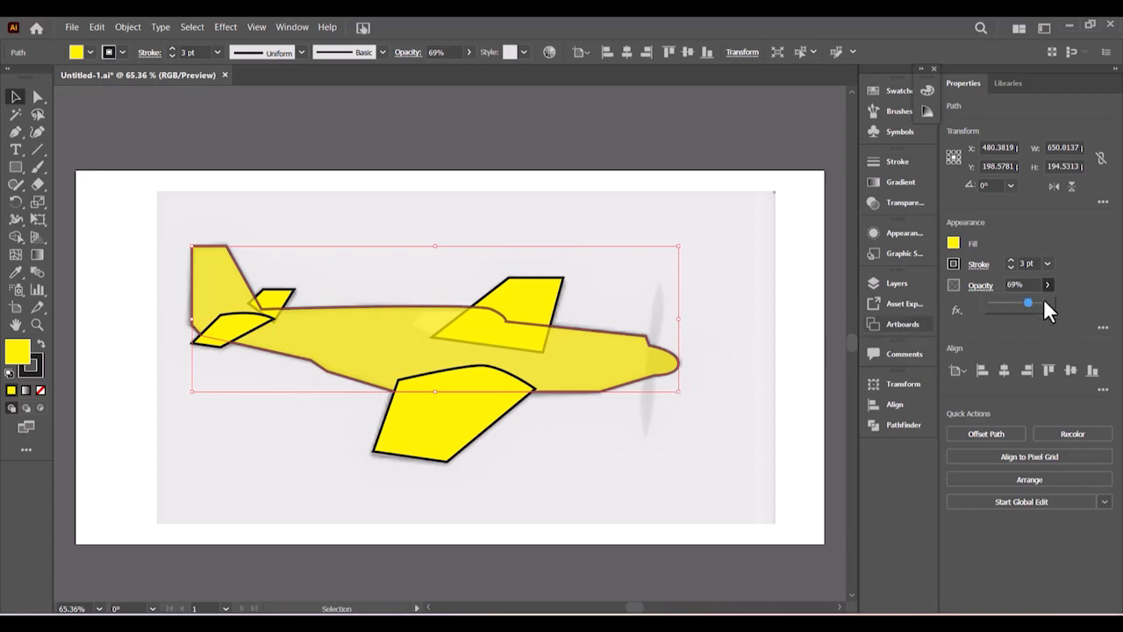
{"action": "left_click_drag", "start_coordinate": [1023, 303], "coordinate": [1017, 303]}
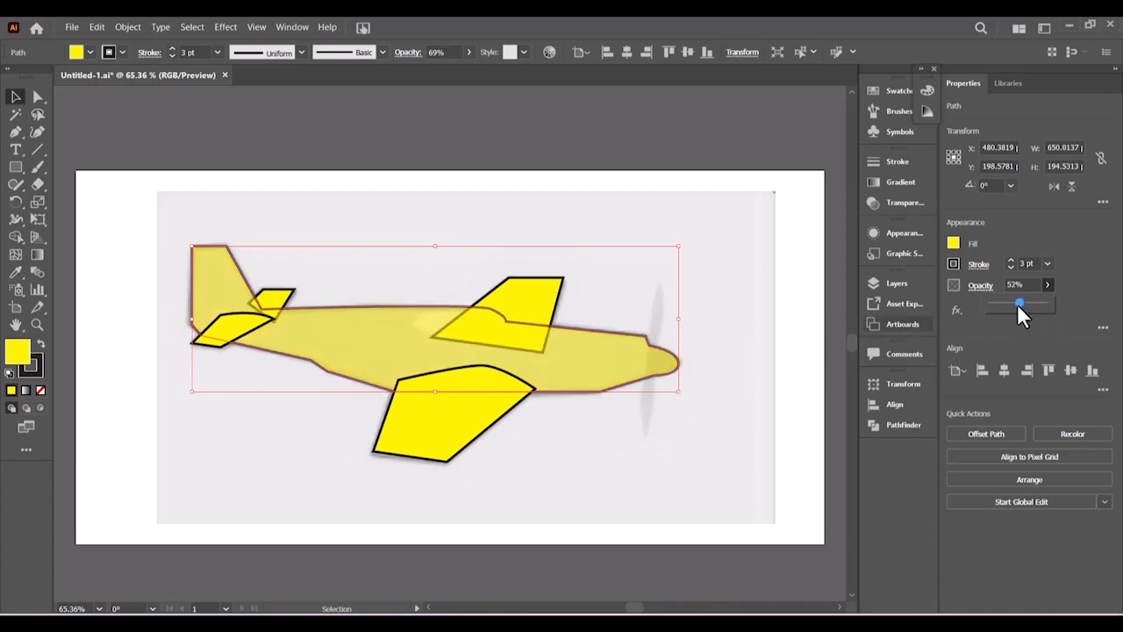
{"action": "left_click", "coordinate": [759, 413]}
- Hide the far-side wing path in Layer 2 using the Layers panel
{"action": "left_click", "coordinate": [538, 301]}
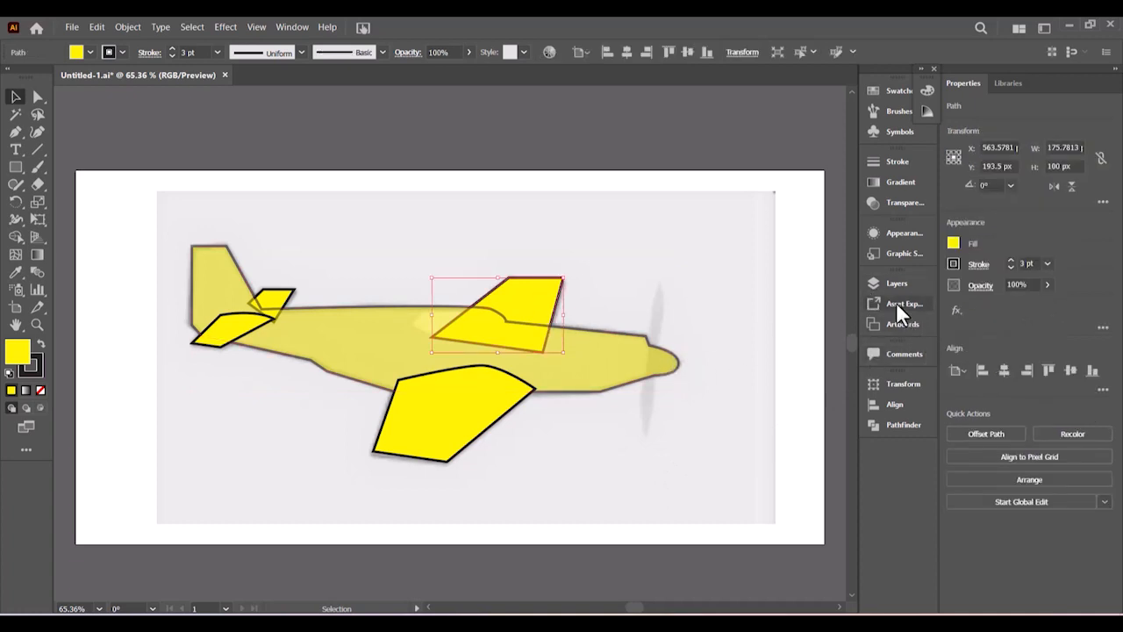
{"action": "left_click", "coordinate": [875, 282]}
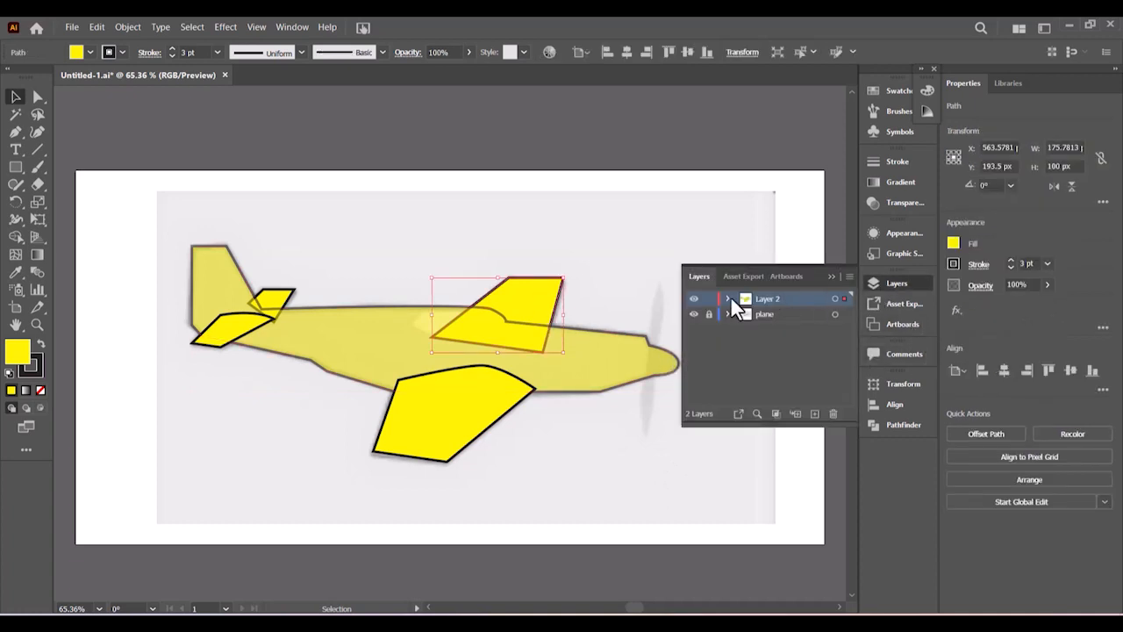
{"action": "left_click", "coordinate": [726, 298]}
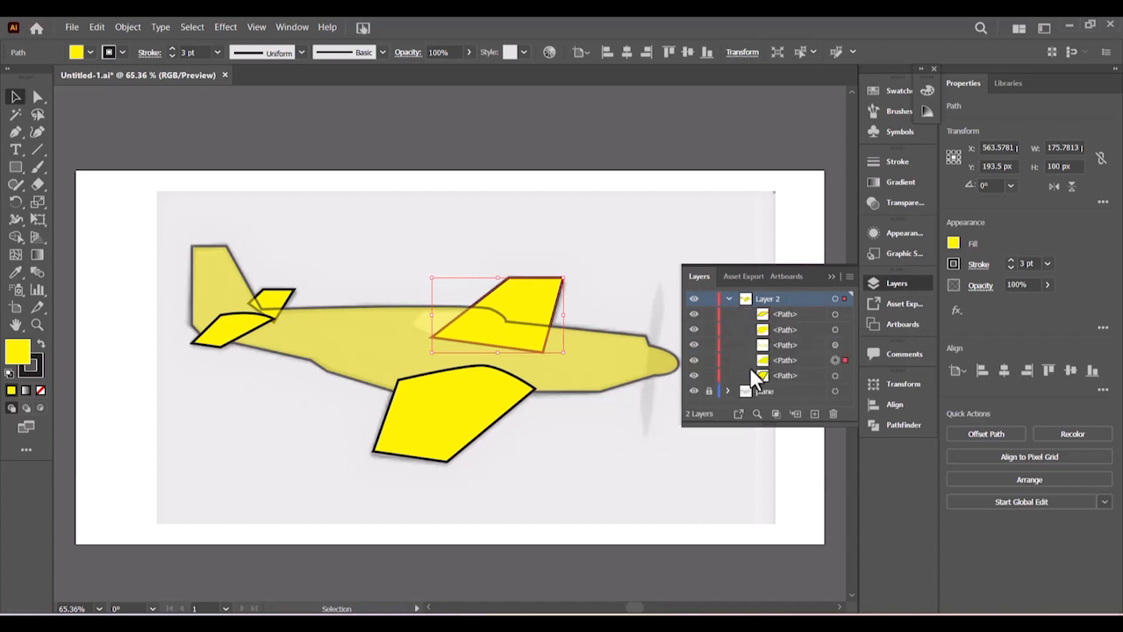
{"action": "left_click", "coordinate": [693, 360]}
{"action": "left_click", "coordinate": [831, 275]}
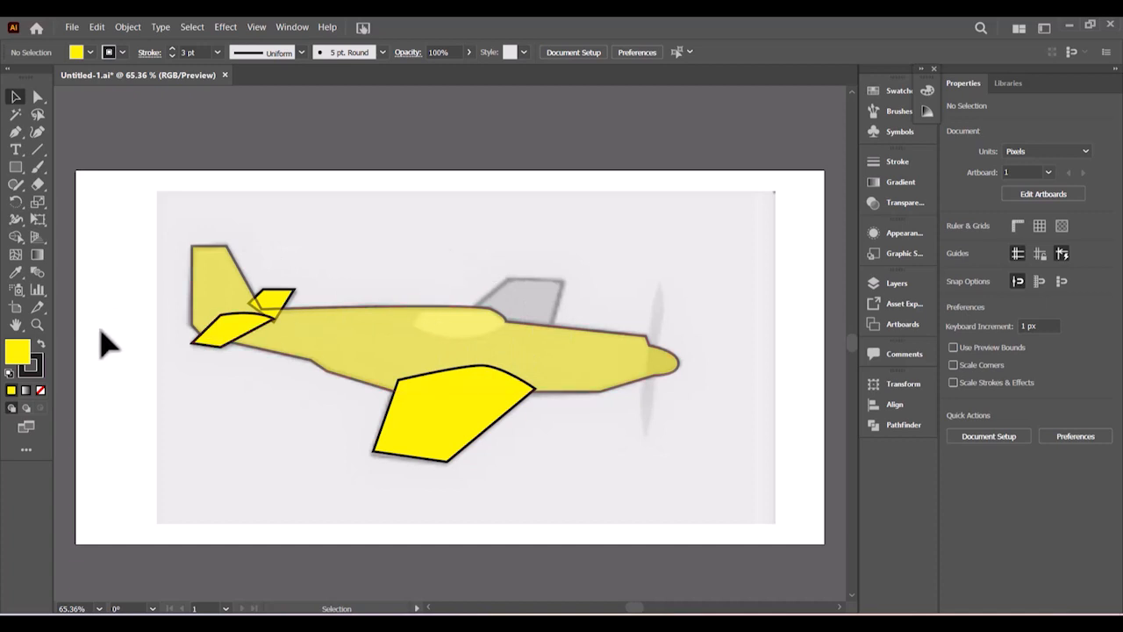
- Choose the Pen tool with a white fill and zoom in on the fuselage
{"action": "left_click", "coordinate": [16, 133]}
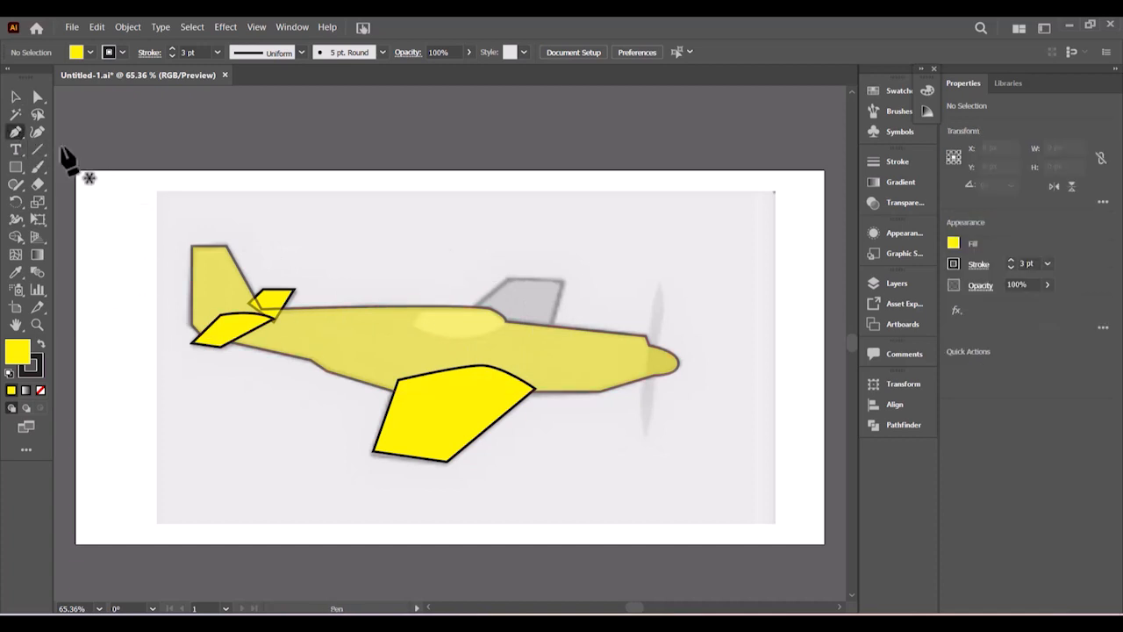
{"action": "left_click", "coordinate": [91, 52]}
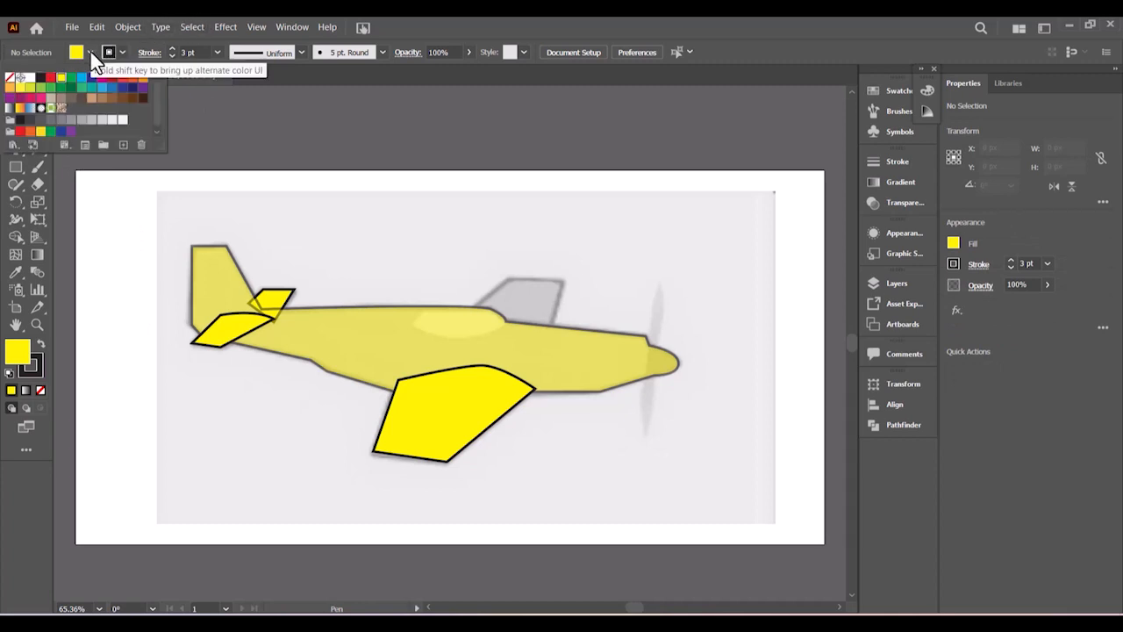
{"action": "left_click", "coordinate": [30, 85]}
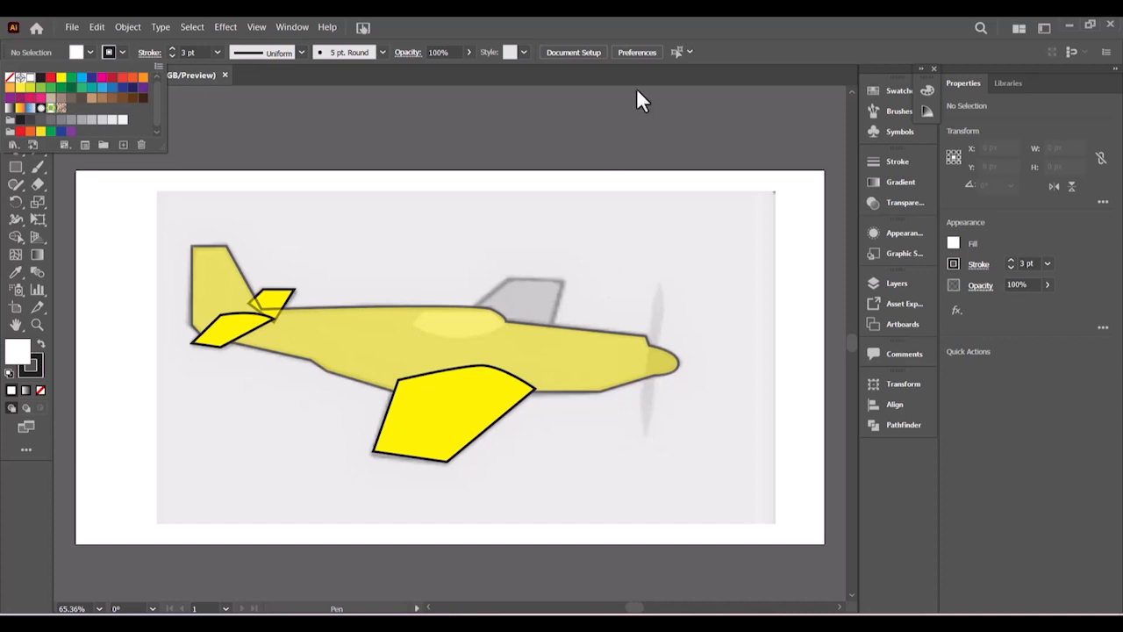
{"action": "left_click", "coordinate": [637, 22]}
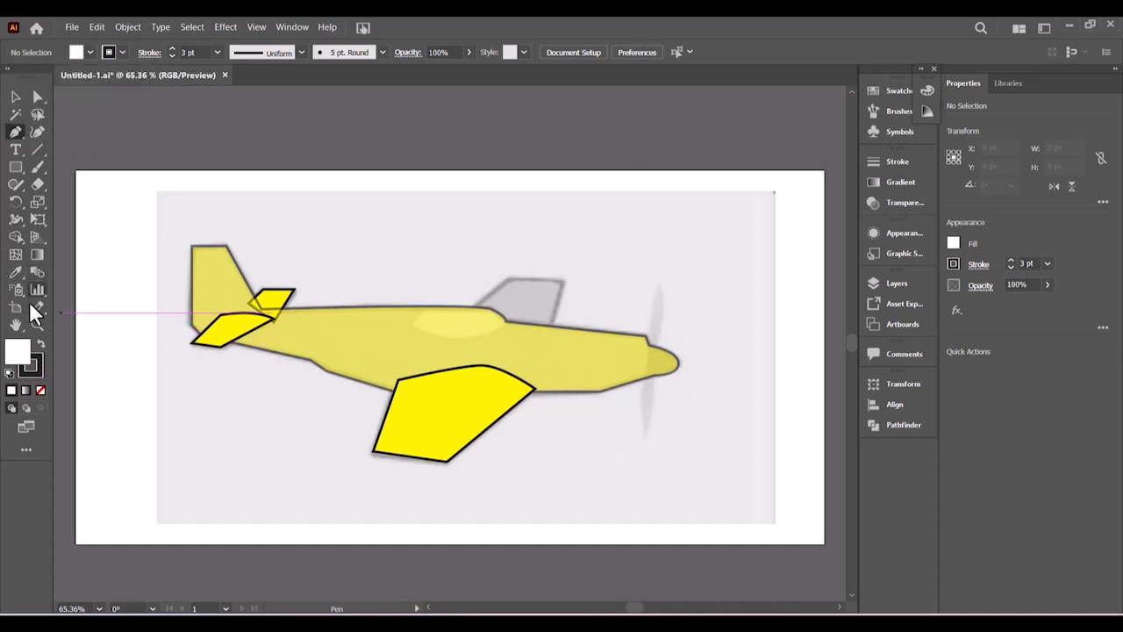
{"action": "left_click", "coordinate": [37, 324]}
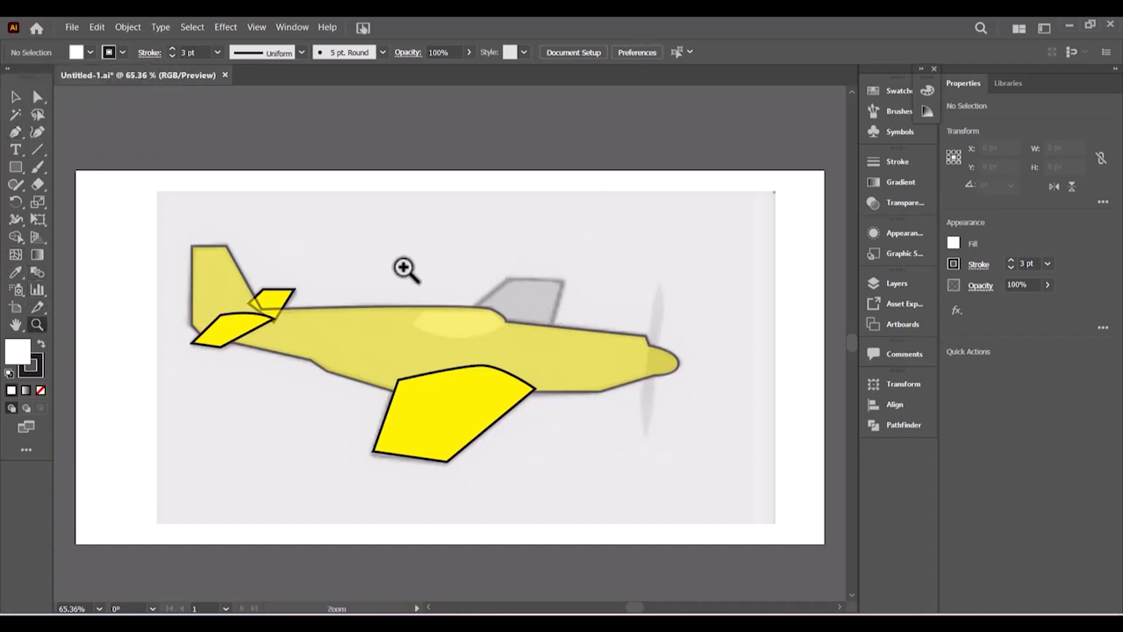
{"action": "left_click_drag", "start_coordinate": [403, 268], "coordinate": [463, 356]}
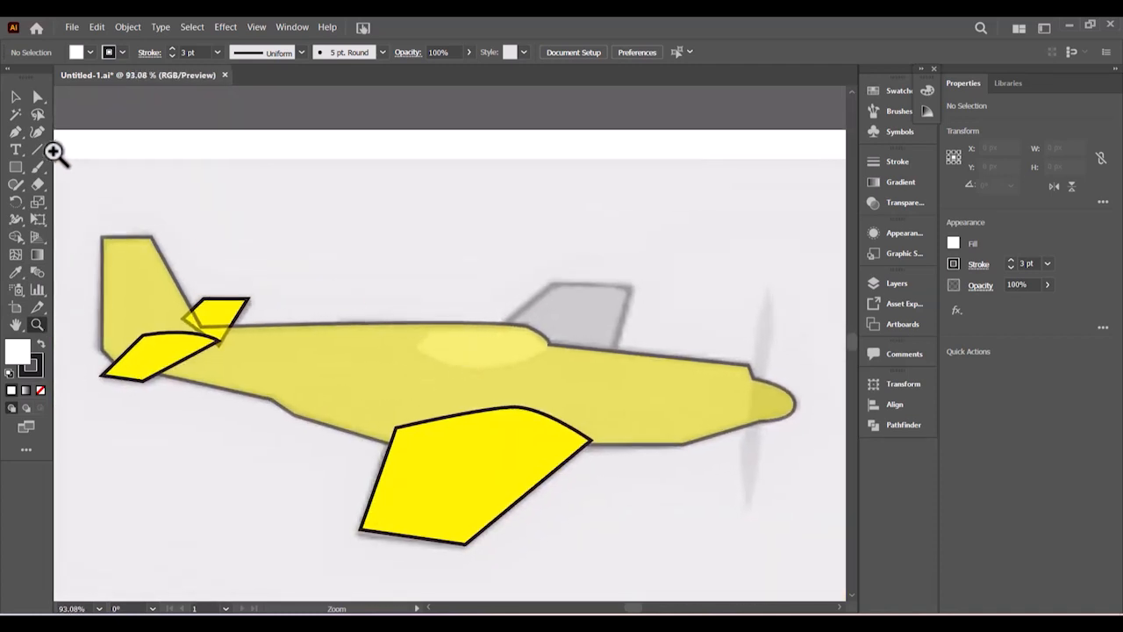
- Draw a closed, curved cockpit canopy outline on top of the fuselage
{"action": "left_click", "coordinate": [14, 133]}
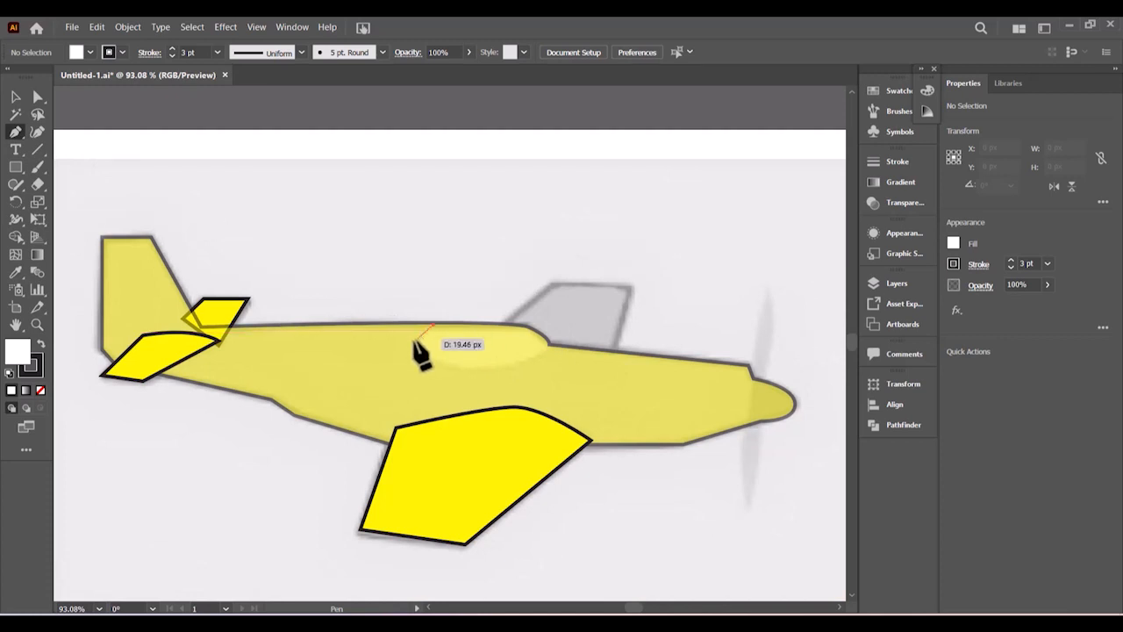
{"action": "left_click", "coordinate": [432, 325]}
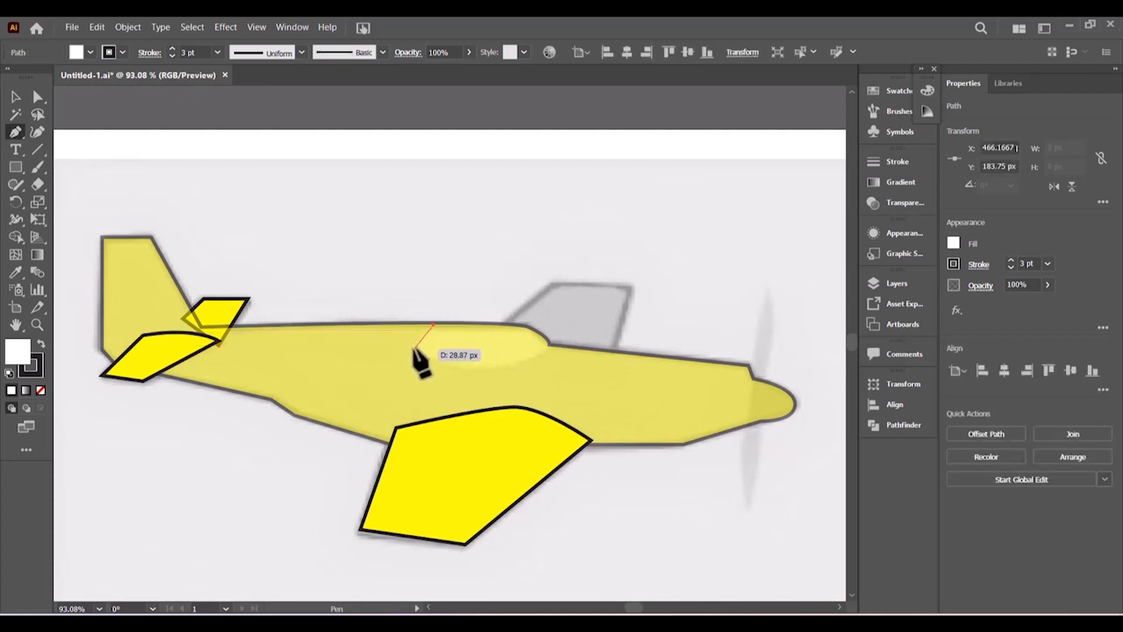
{"action": "left_click", "coordinate": [414, 348]}
{"action": "mouse_move", "coordinate": [514, 365]}
{"action": "left_mouse_down"}
{"action": "mouse_move", "coordinate": [567, 349]}
{"action": "mouse_move", "coordinate": [524, 364]}
{"action": "mouse_move", "coordinate": [539, 348]}
{"action": "mouse_move", "coordinate": [521, 375]}
{"action": "mouse_move", "coordinate": [551, 349]}
{"action": "mouse_move", "coordinate": [527, 324]}
{"action": "mouse_move", "coordinate": [539, 341]}
{"action": "mouse_move", "coordinate": [517, 326]}
{"action": "mouse_move", "coordinate": [435, 328]}
{"action": "left_mouse_up"}
{"action": "left_click", "coordinate": [434, 326]}
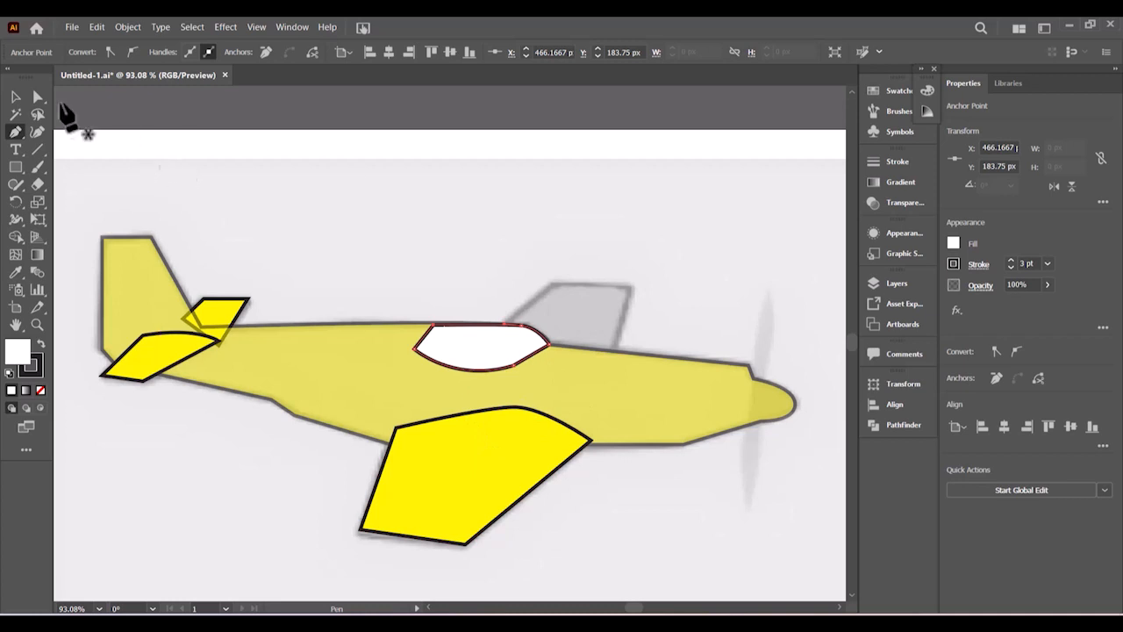
{"action": "left_click", "coordinate": [15, 96]}
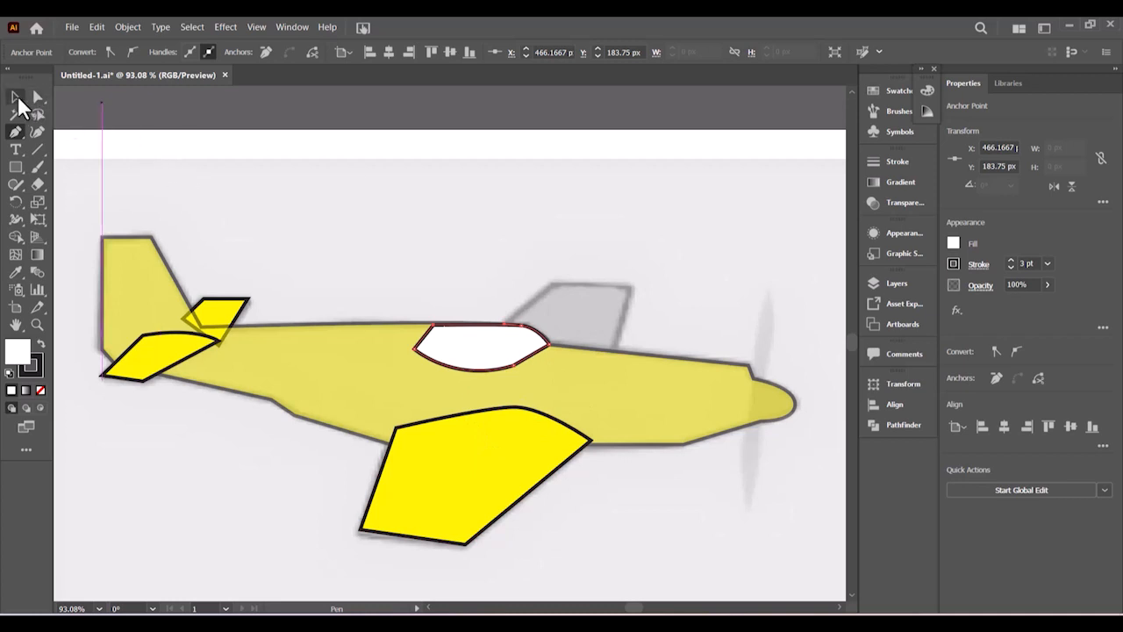
- Set the fuselage back to full opacity and unhide the upper wing path in Layers
{"action": "left_click", "coordinate": [658, 412]}
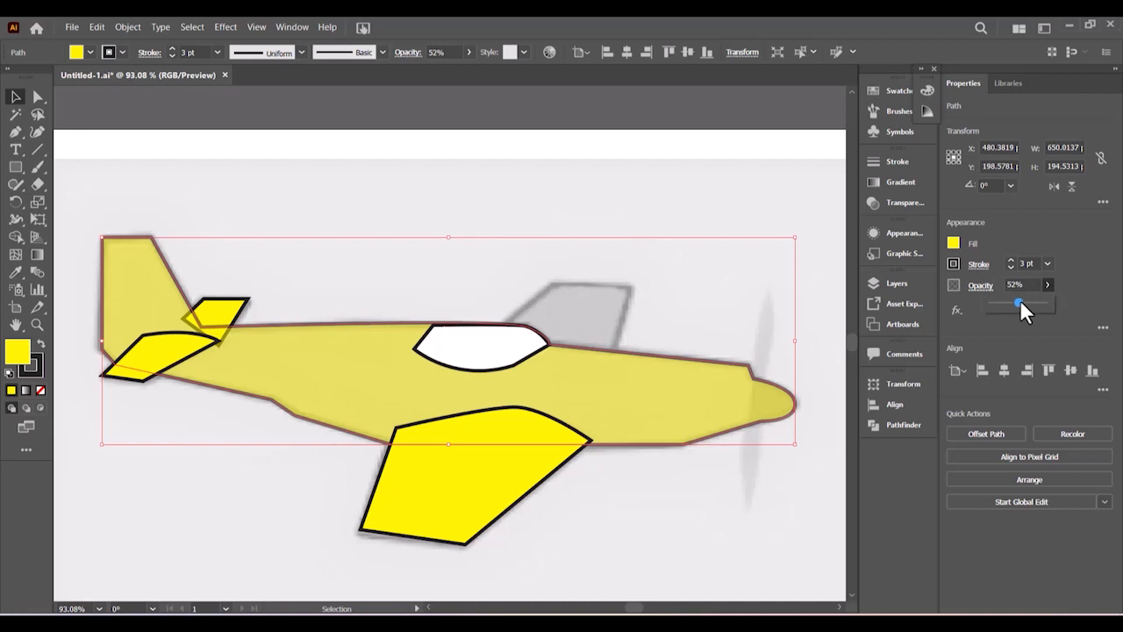
{"action": "left_click_drag", "start_coordinate": [1056, 299], "coordinate": [1056, 301]}
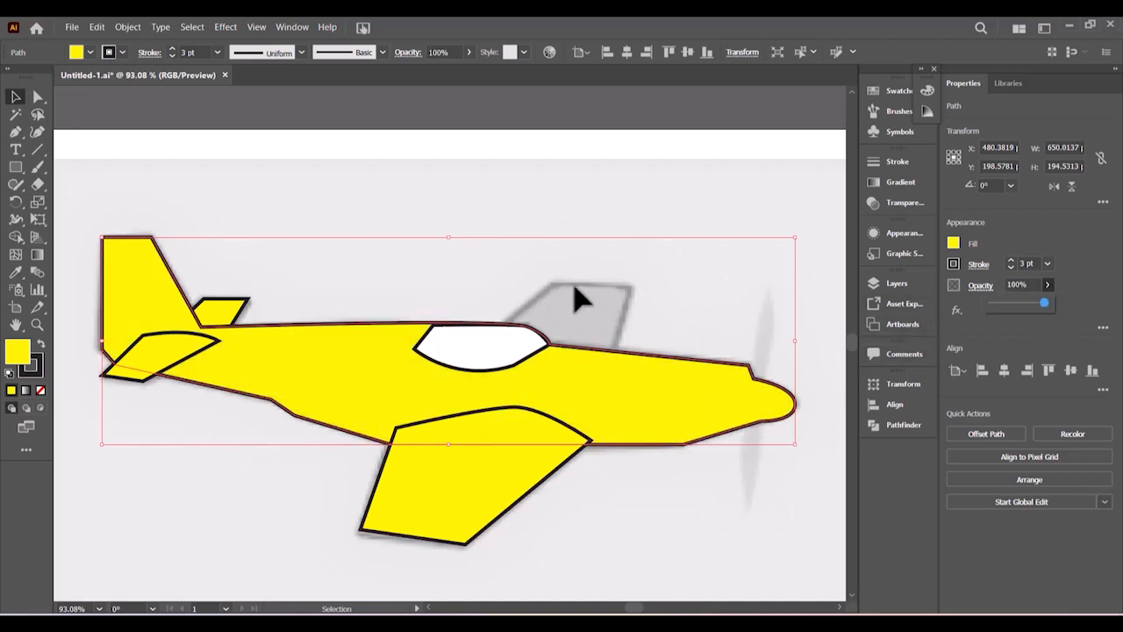
{"action": "left_click", "coordinate": [889, 283]}
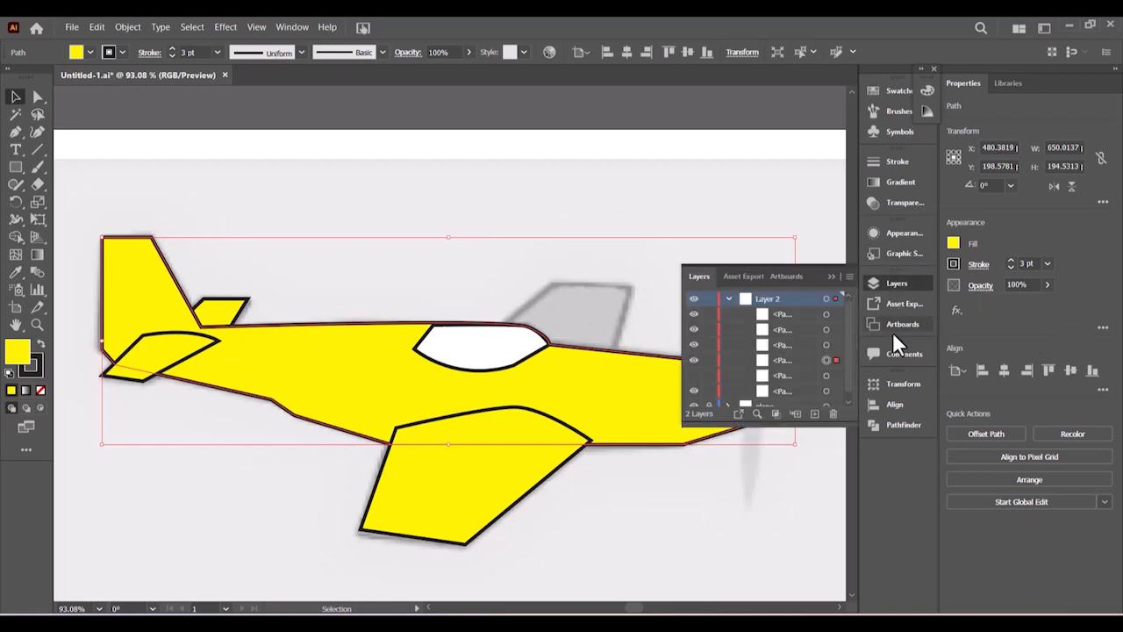
{"action": "left_click", "coordinate": [694, 376]}
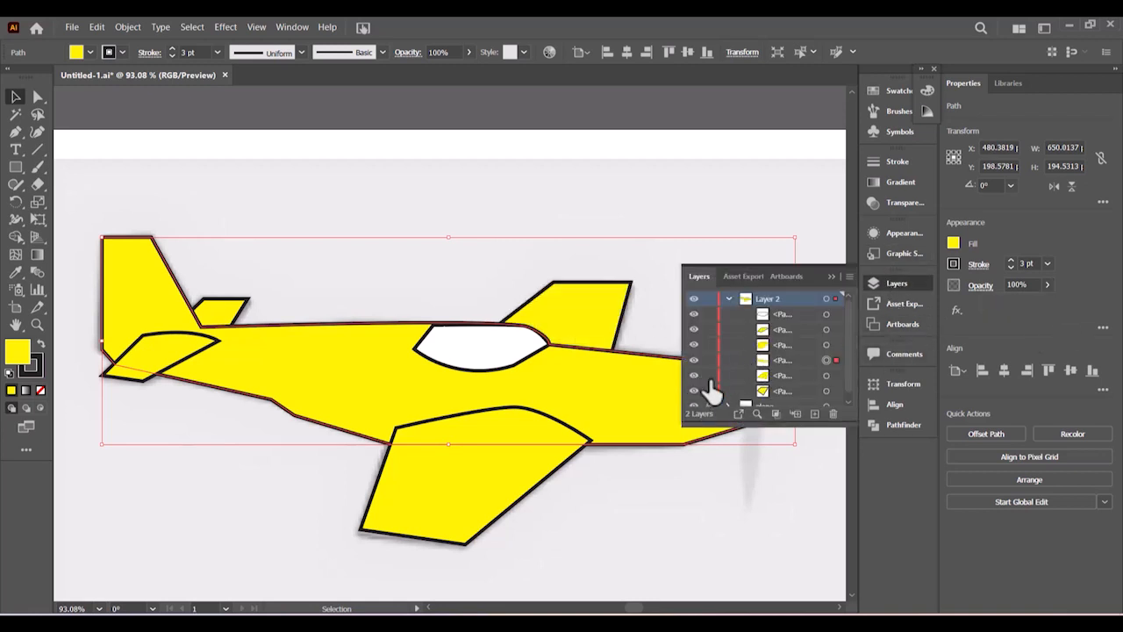
{"action": "left_click", "coordinate": [832, 277]}
{"action": "left_click", "coordinate": [675, 500]}
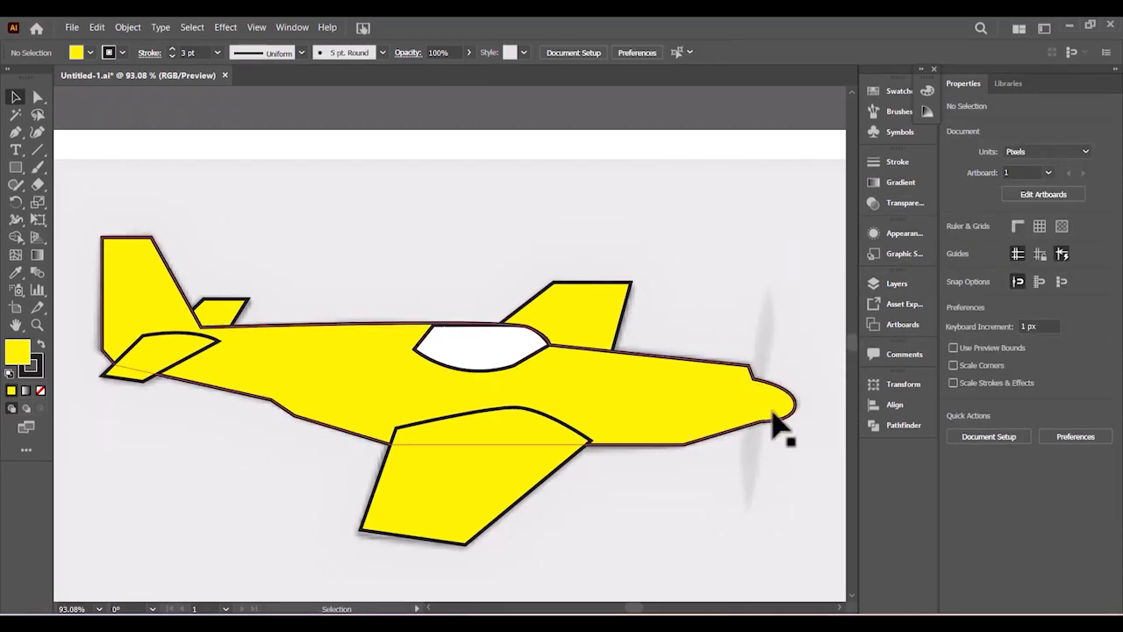
- Choose the Pen tool with a black fill
{"action": "left_click", "coordinate": [16, 132]}
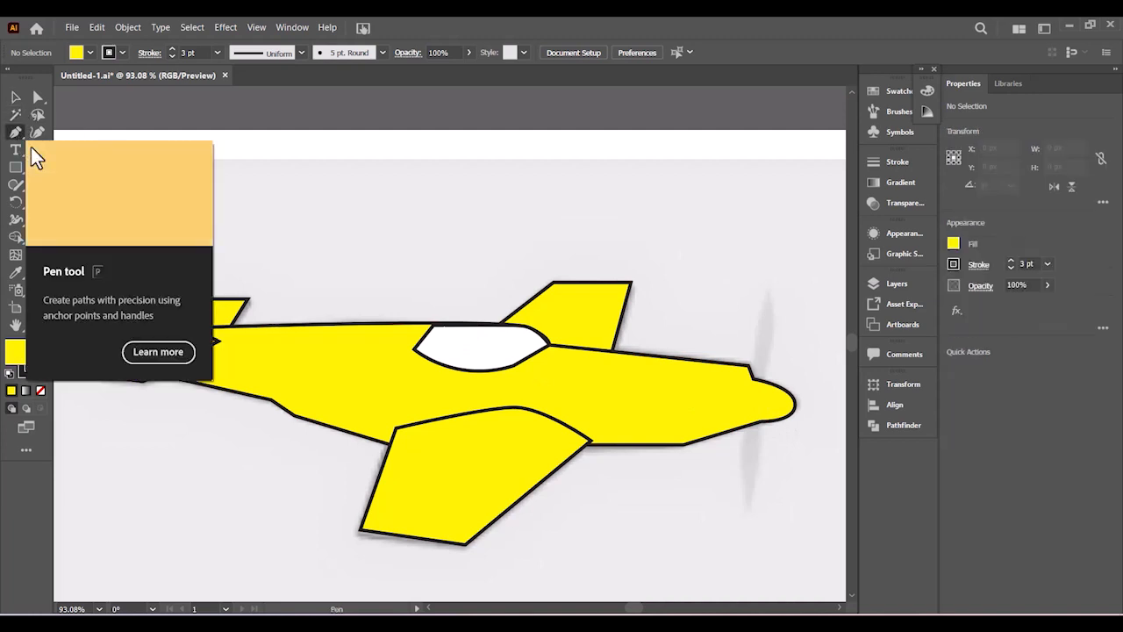
{"action": "left_click", "coordinate": [88, 51]}
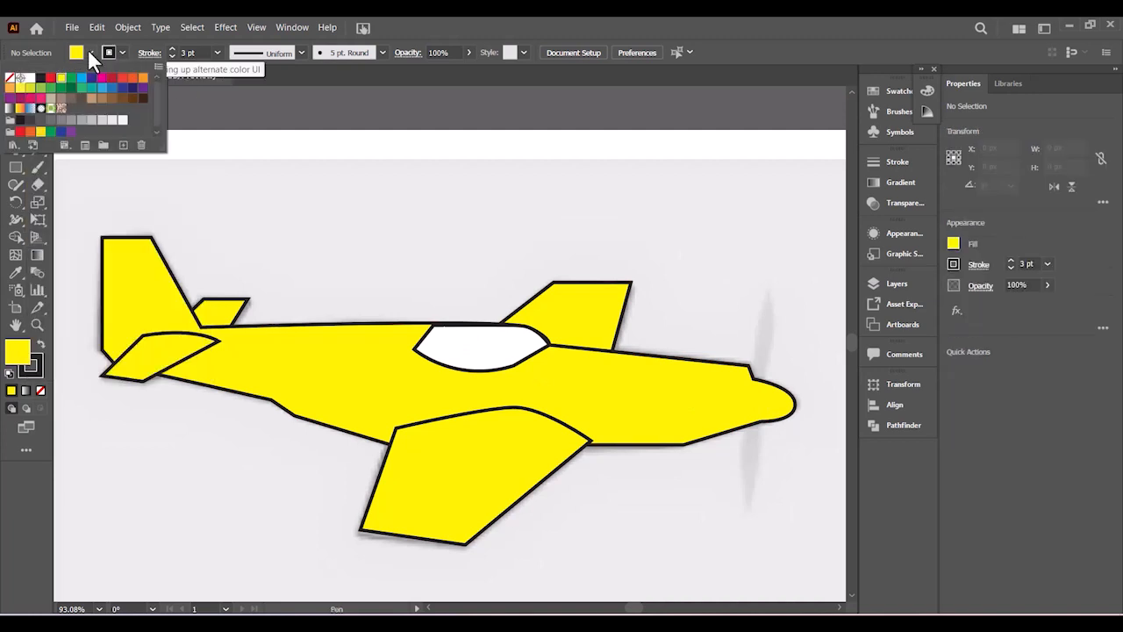
{"action": "left_click", "coordinate": [41, 77]}
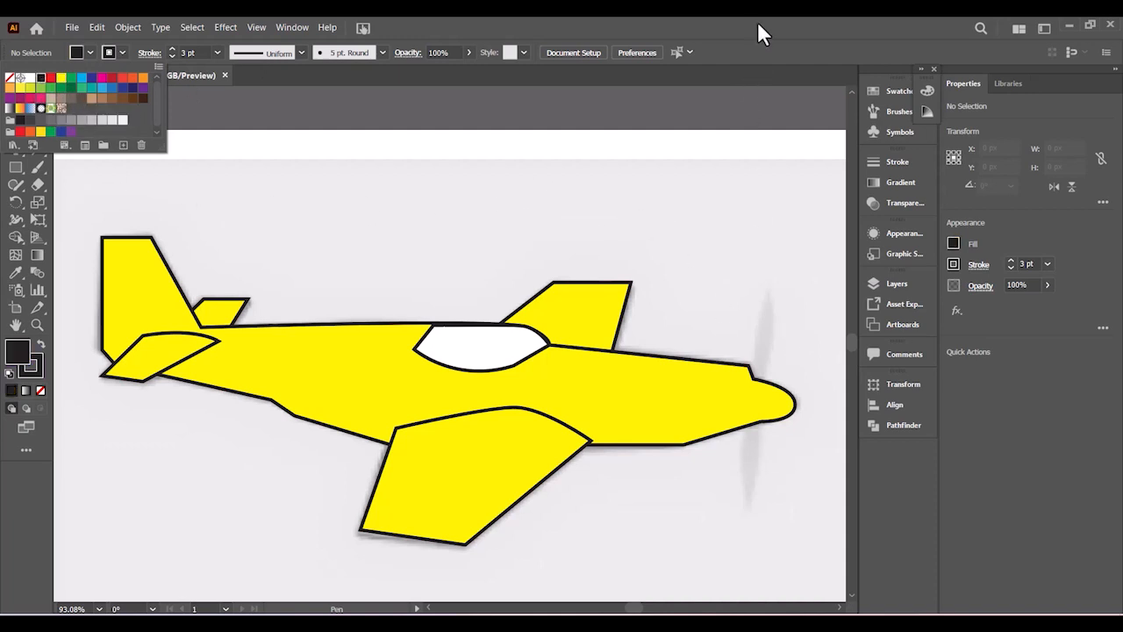
{"action": "left_click", "coordinate": [738, 273]}
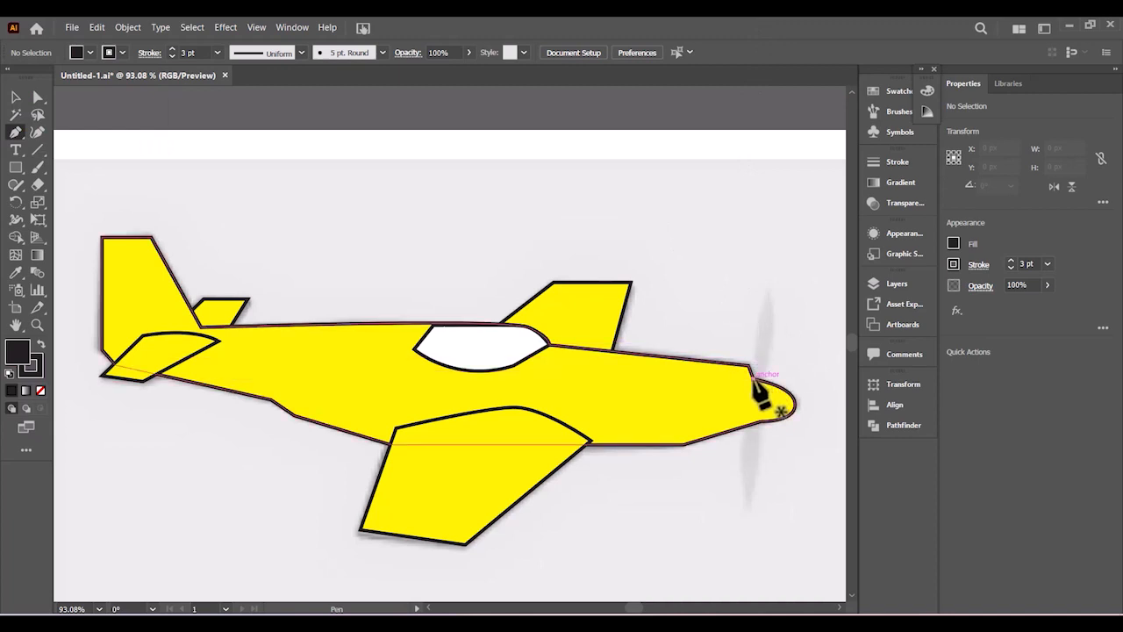
- Draw a closed four-sided black diamond around the plane's nose, then select the plane body
{"action": "left_click", "coordinate": [752, 378]}
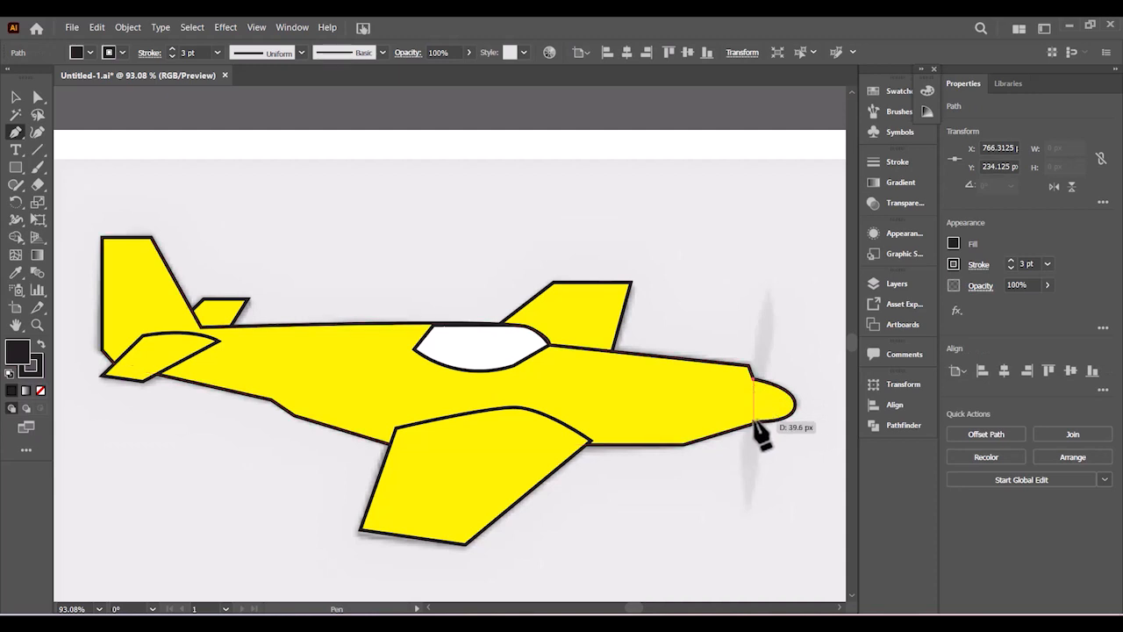
{"action": "left_click", "coordinate": [754, 422]}
{"action": "left_click", "coordinate": [780, 462]}
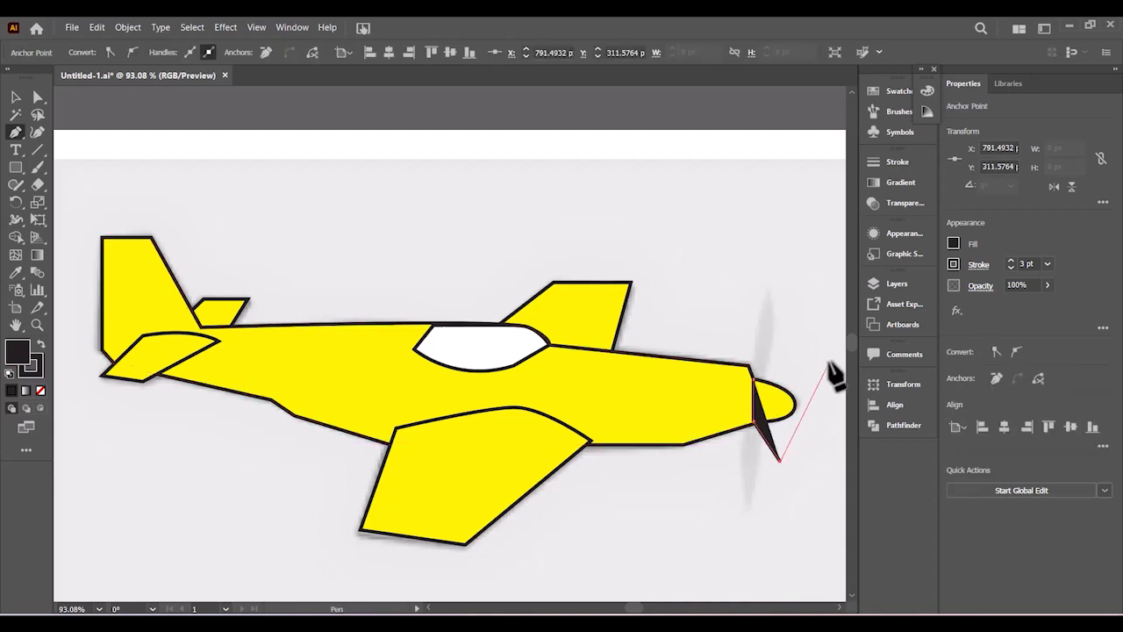
{"action": "left_click", "coordinate": [833, 362]}
{"action": "left_click", "coordinate": [781, 318]}
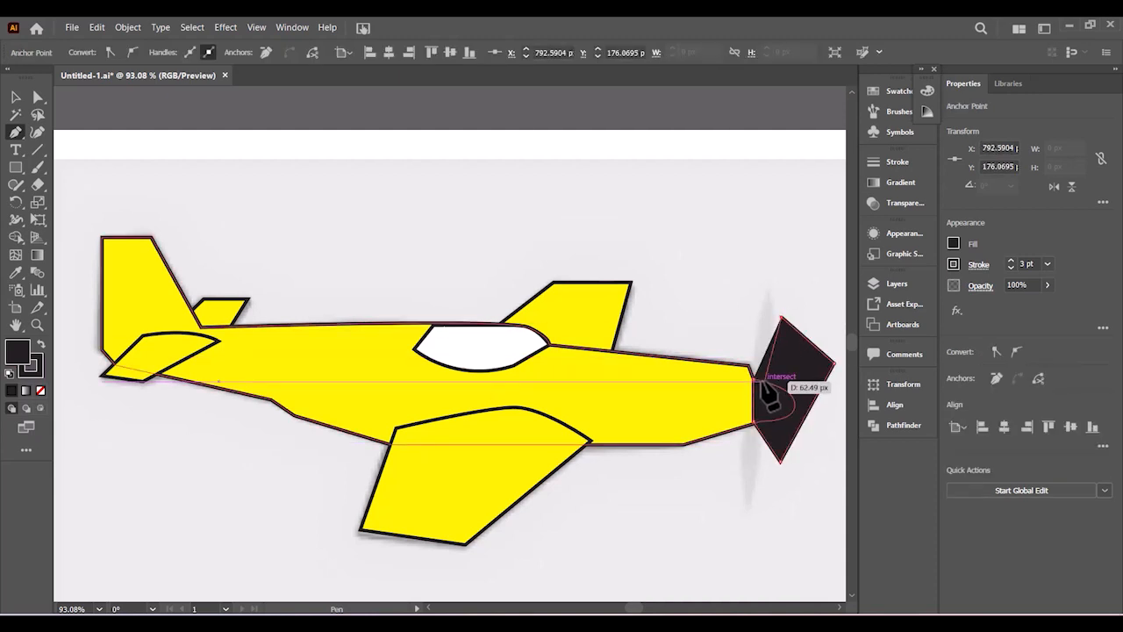
{"action": "left_click", "coordinate": [753, 378]}
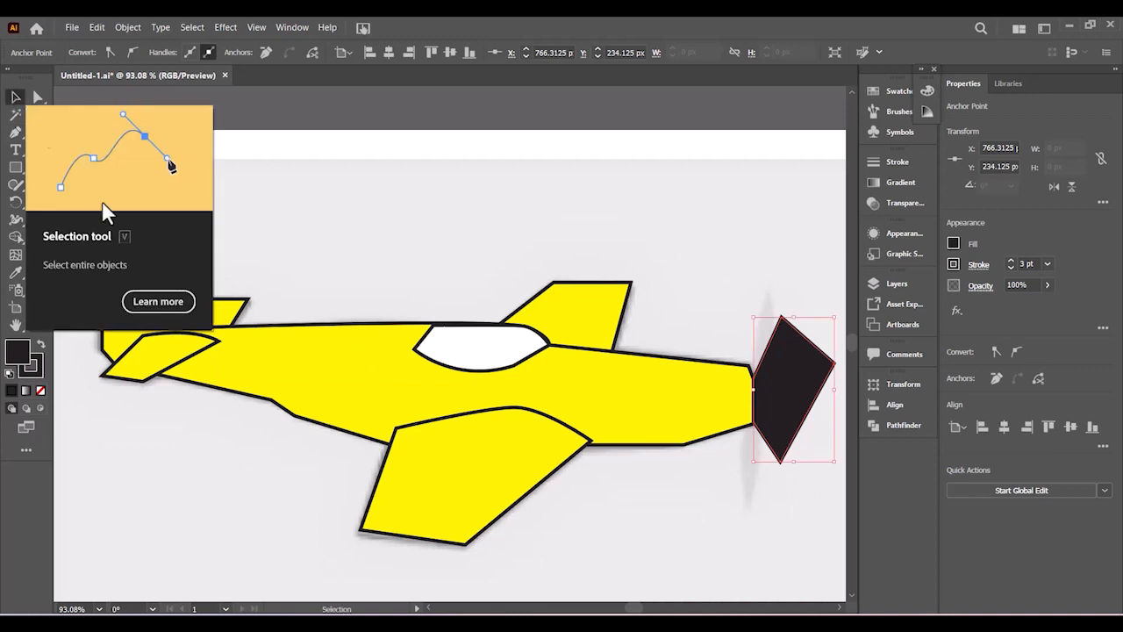
{"action": "left_click", "coordinate": [16, 98]}
{"action": "left_click", "coordinate": [456, 232]}
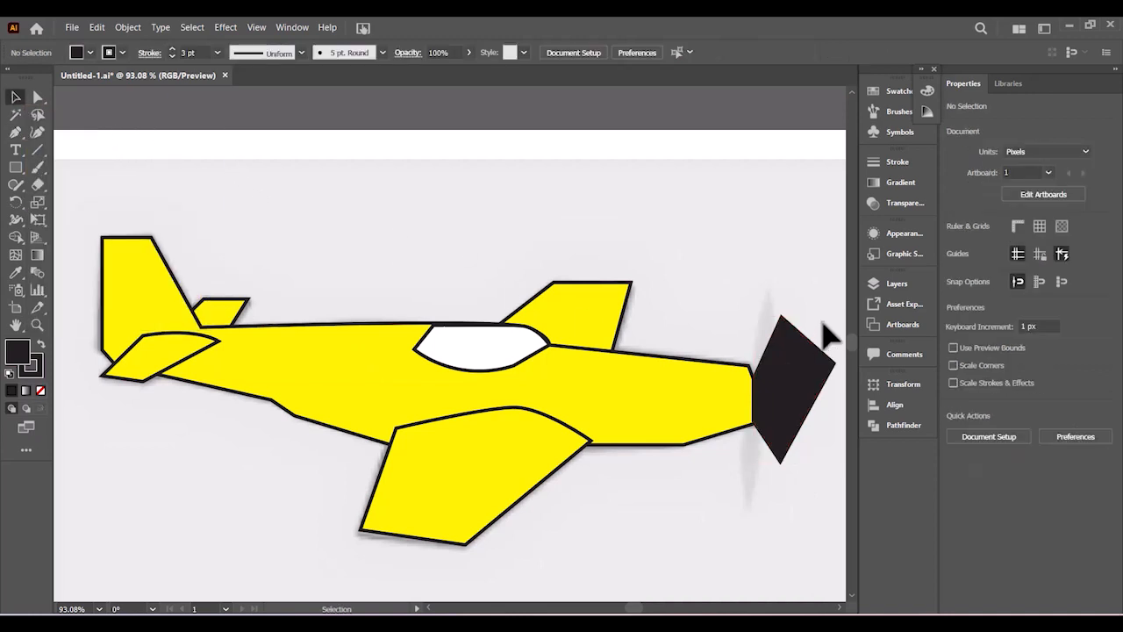
{"action": "left_click", "coordinate": [676, 413]}
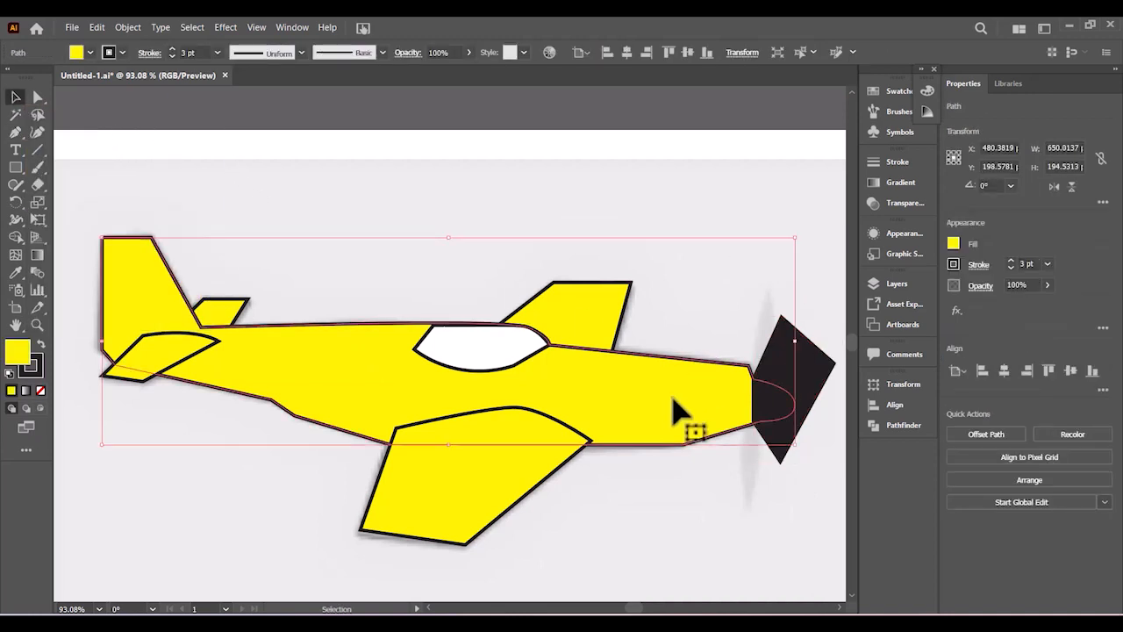
- With body and diamond selected, use Shape Builder to delete the diamond outside the nose
{"action": "left_click", "coordinate": [798, 391], "text": "shift"}
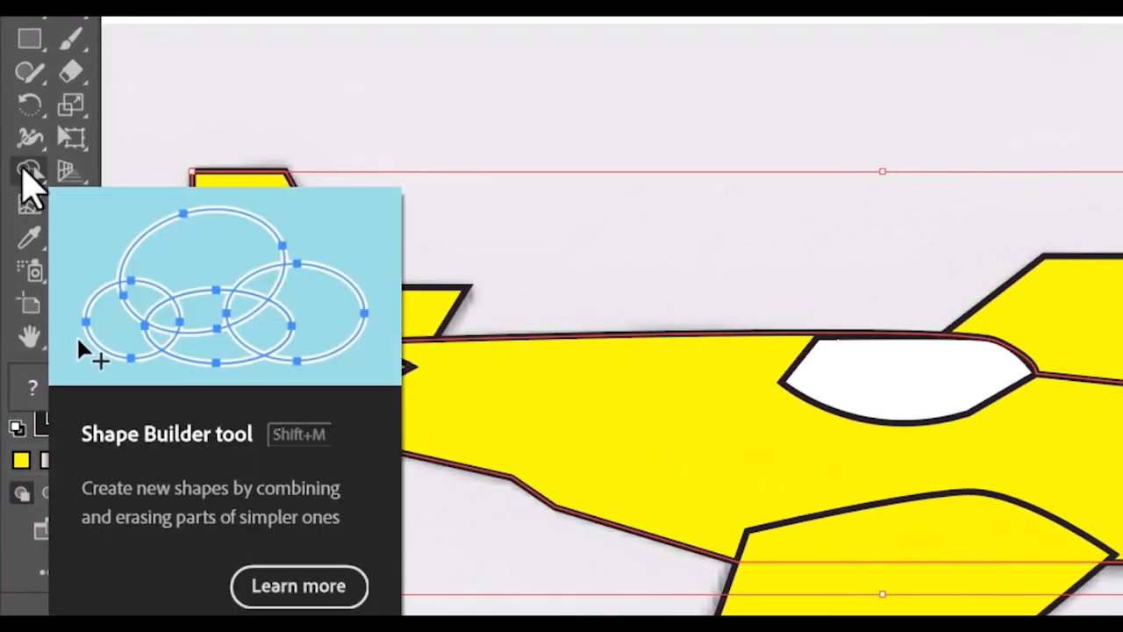
{"action": "left_click", "coordinate": [26, 171]}
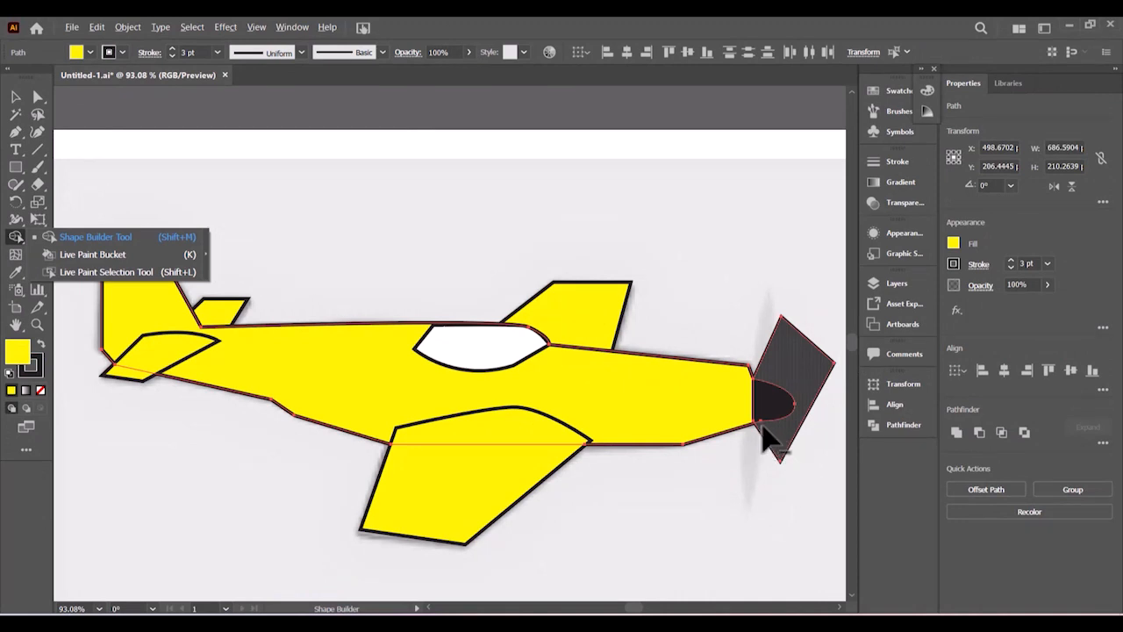
{"action": "left_click", "coordinate": [774, 443], "text": "alt"}
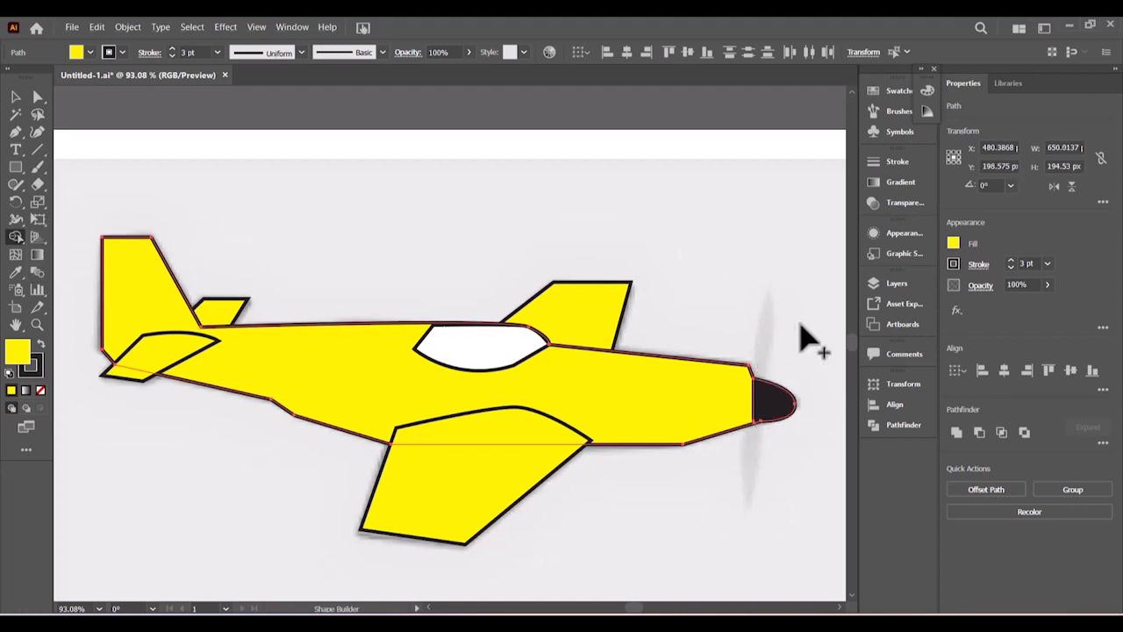
{"action": "key", "text": "v"}
{"action": "left_click", "coordinate": [671, 215]}
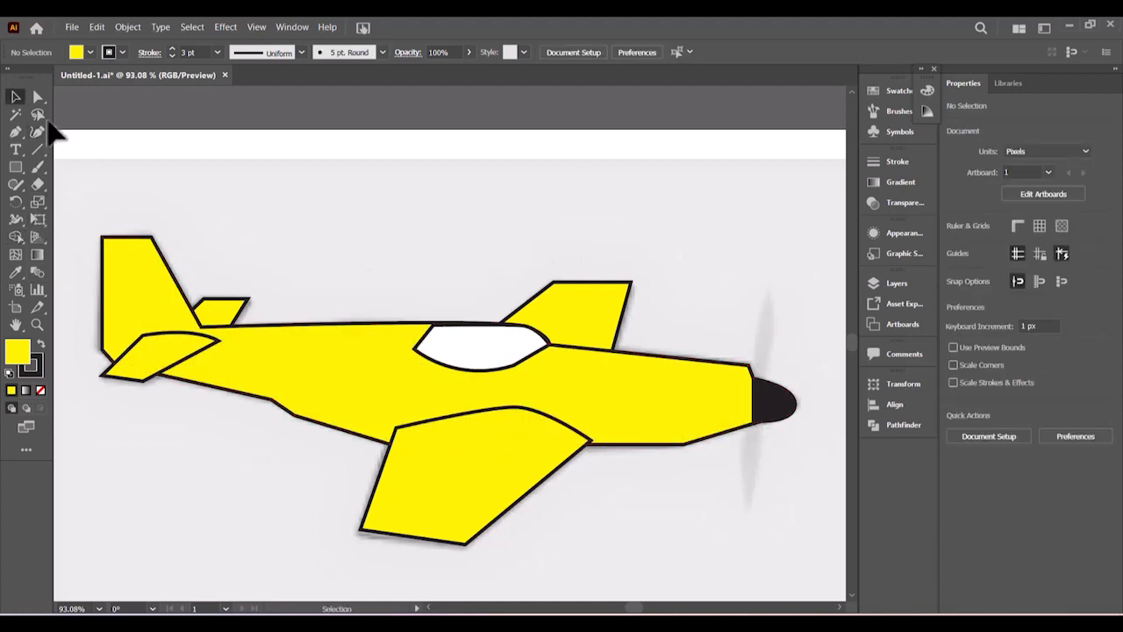
- Draw a no-fill Pen line from above the nose down to the nose
{"action": "left_click", "coordinate": [17, 130]}
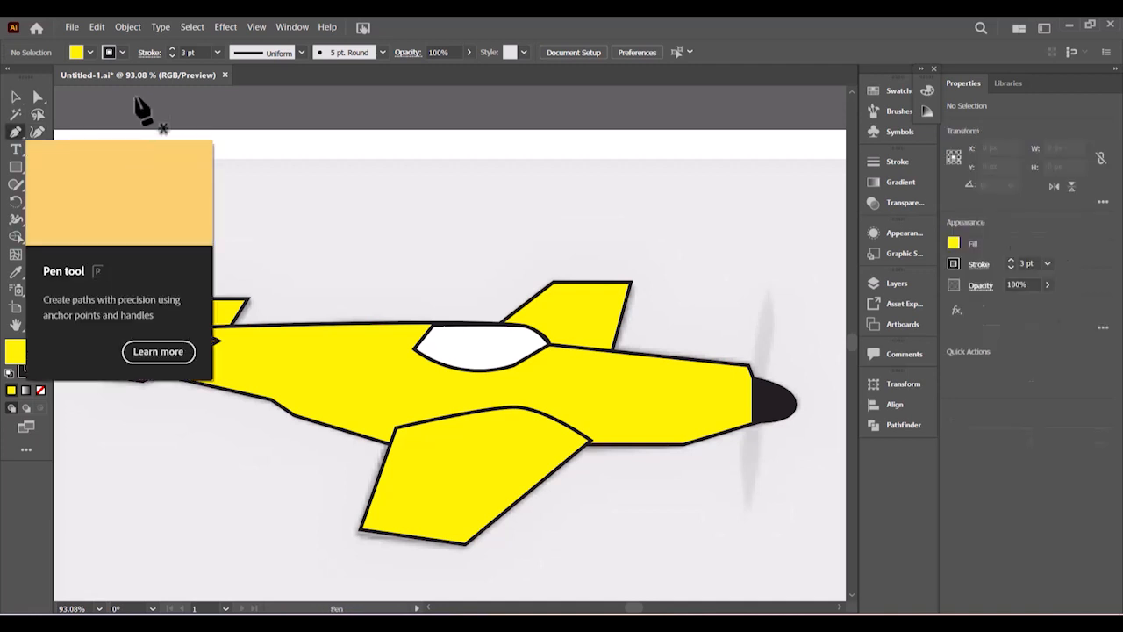
{"action": "left_click", "coordinate": [89, 53]}
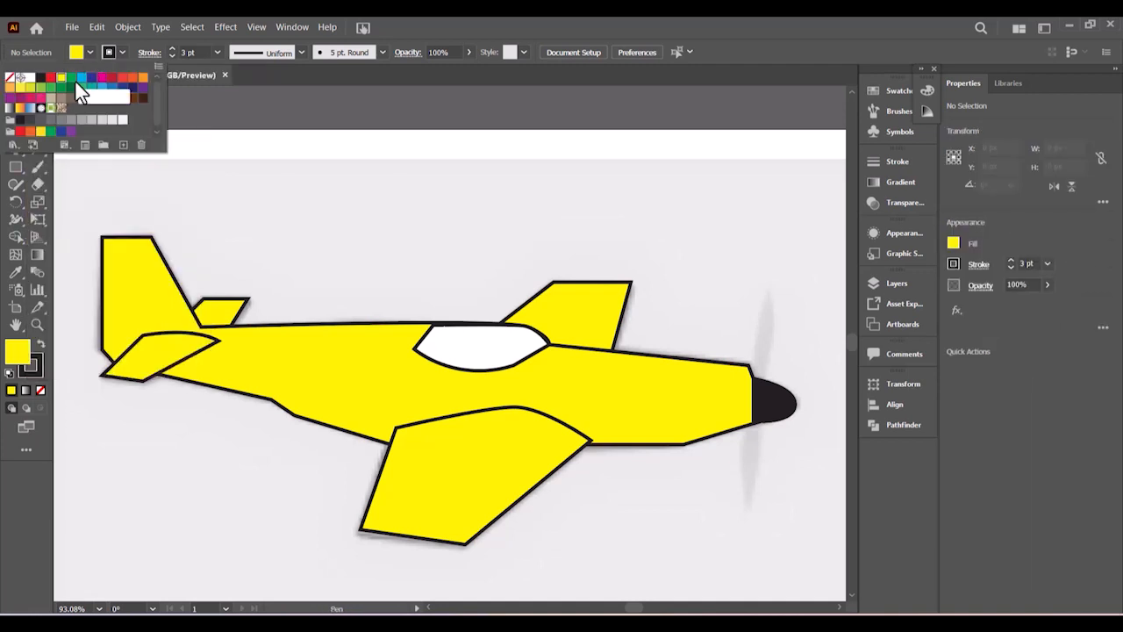
{"action": "left_click", "coordinate": [10, 79]}
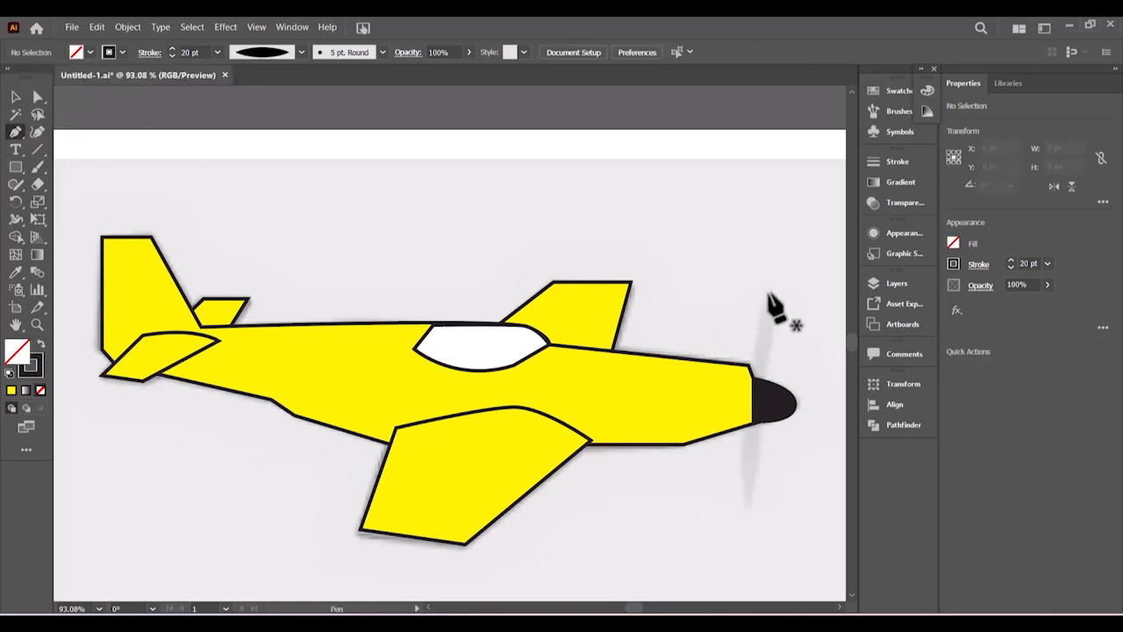
{"action": "left_click", "coordinate": [769, 286]}
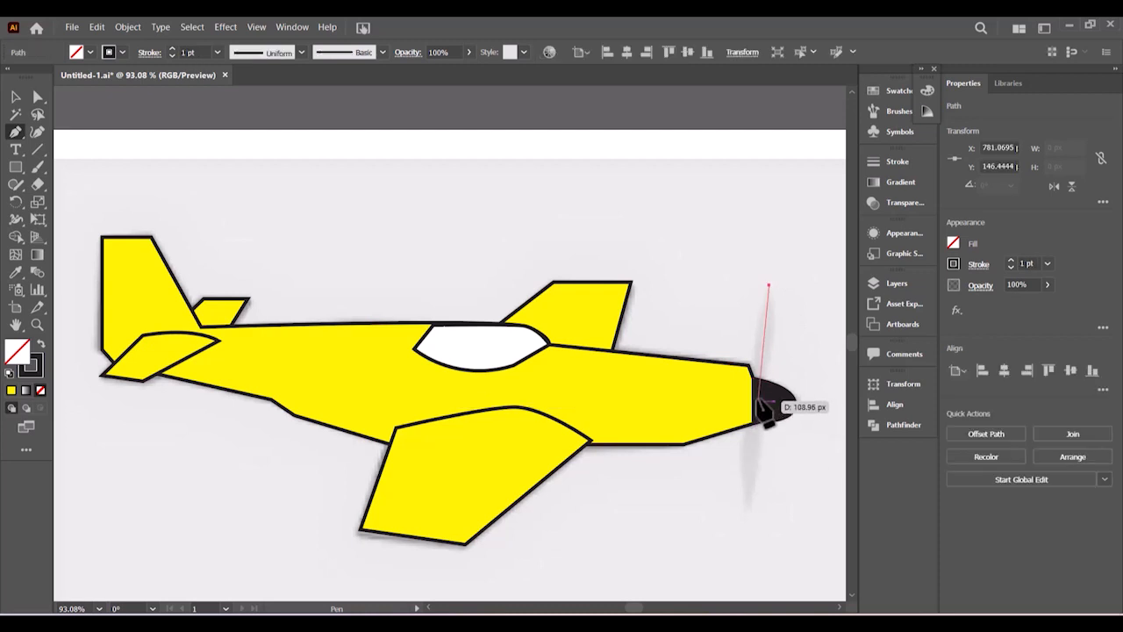
{"action": "left_click", "coordinate": [763, 402]}
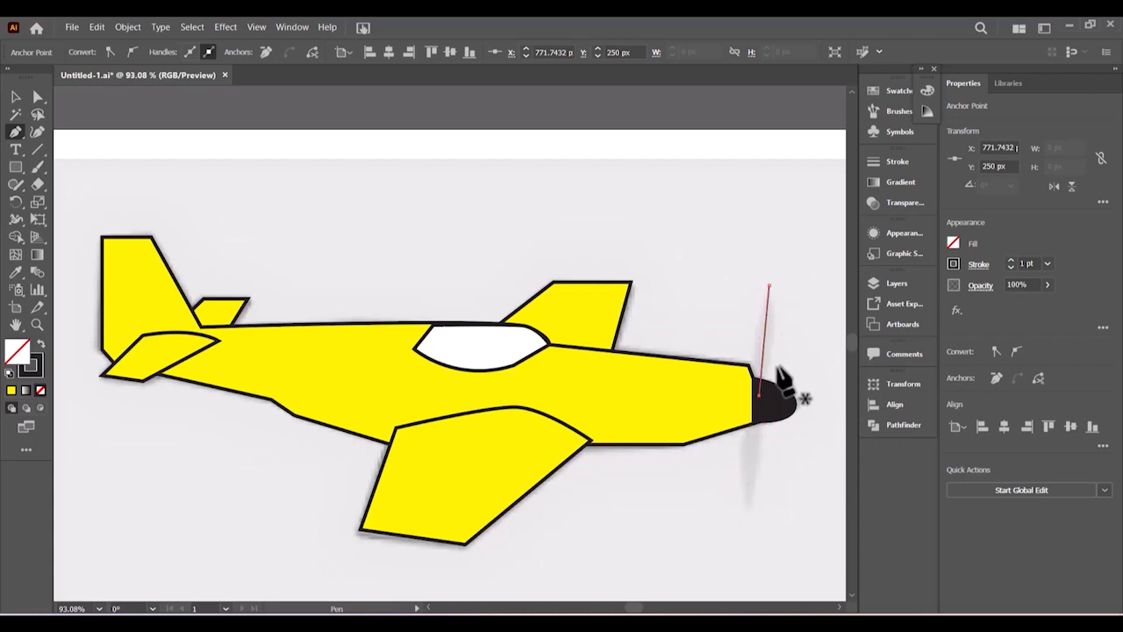
- Give the blade line a 20 pt stroke and the lens-shaped Width Profile 1
{"action": "left_click", "coordinate": [16, 94]}
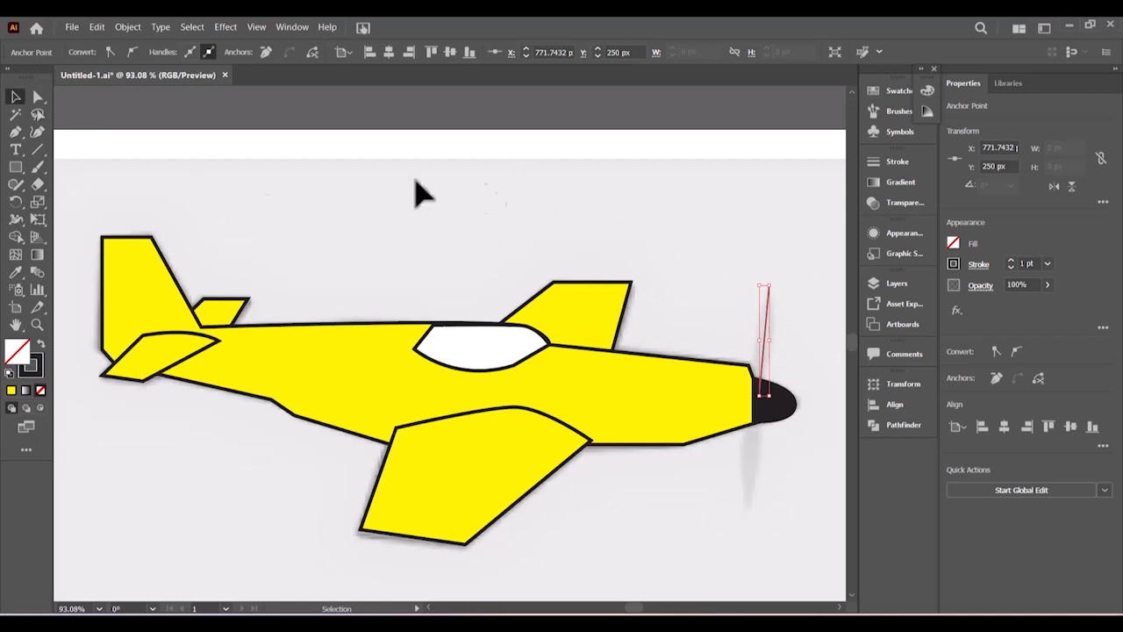
{"action": "left_click", "coordinate": [709, 259]}
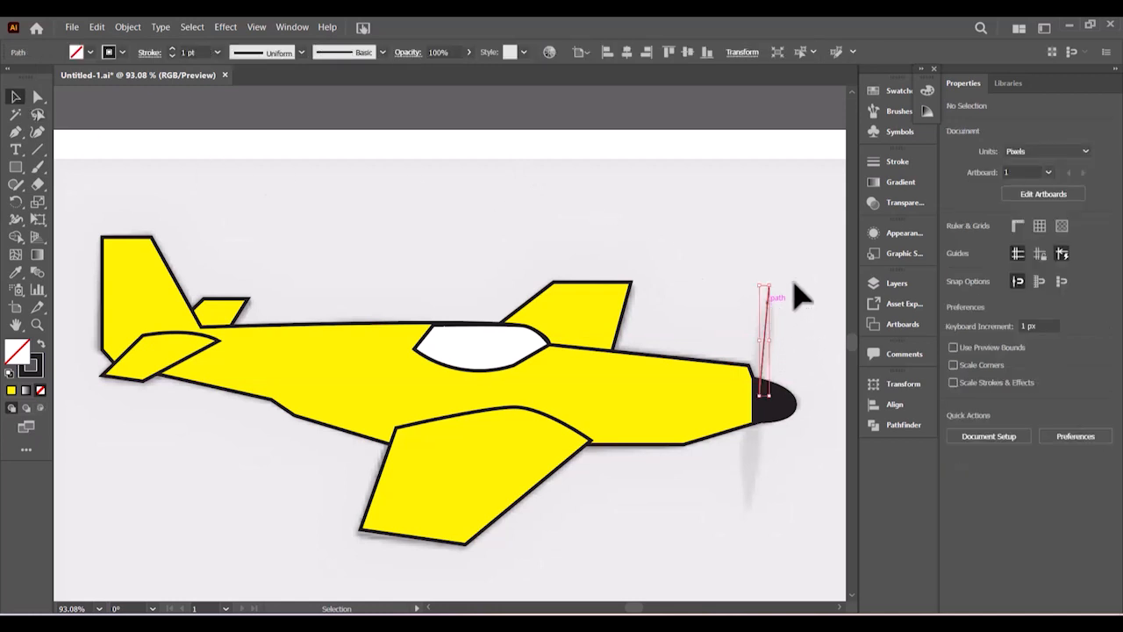
{"action": "left_click", "coordinate": [794, 286]}
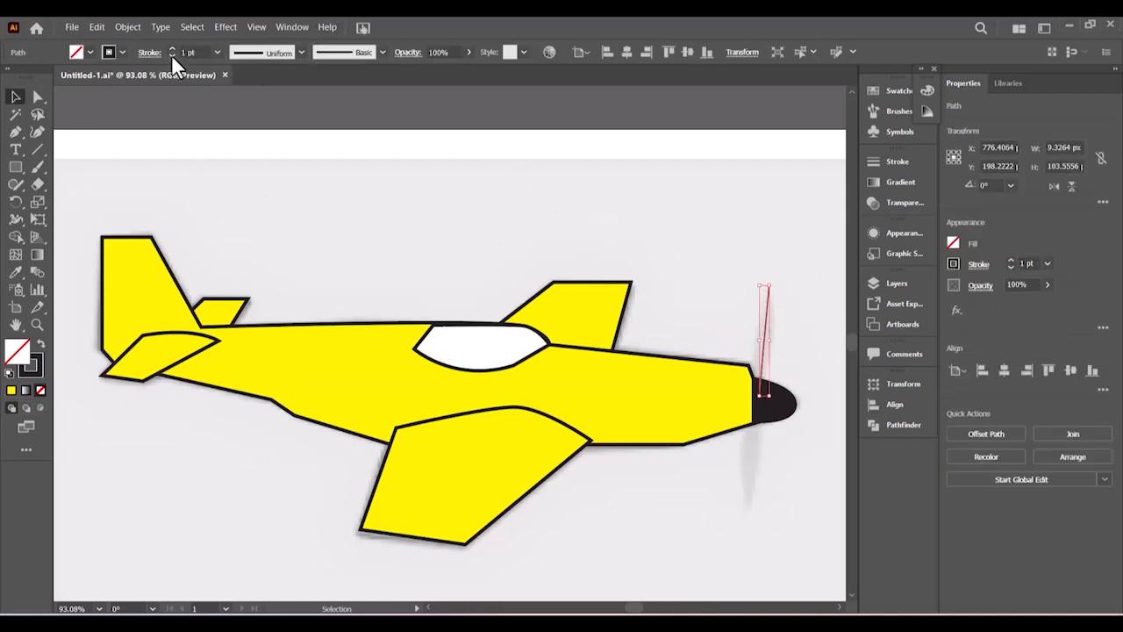
{"action": "left_click", "coordinate": [218, 51]}
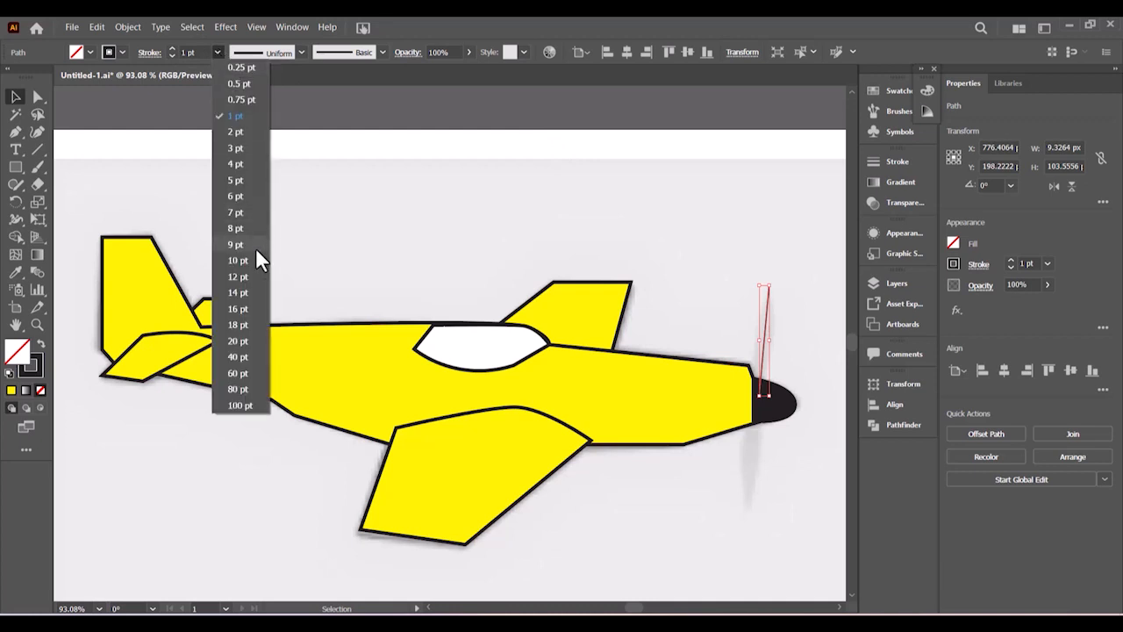
{"action": "left_click", "coordinate": [236, 341]}
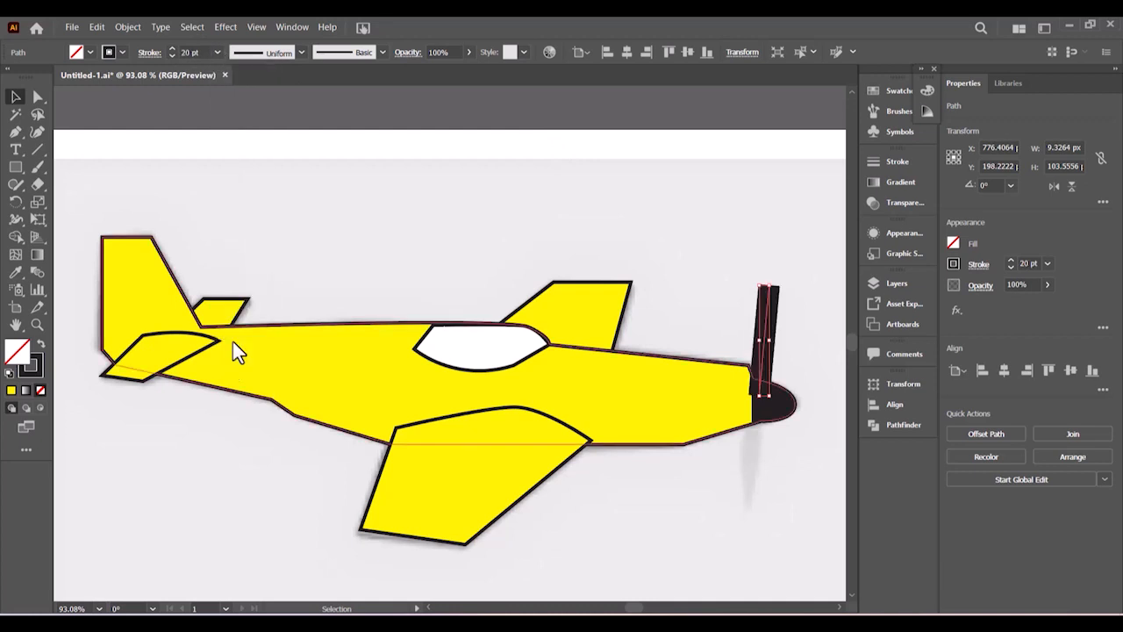
{"action": "left_click", "coordinate": [301, 53]}
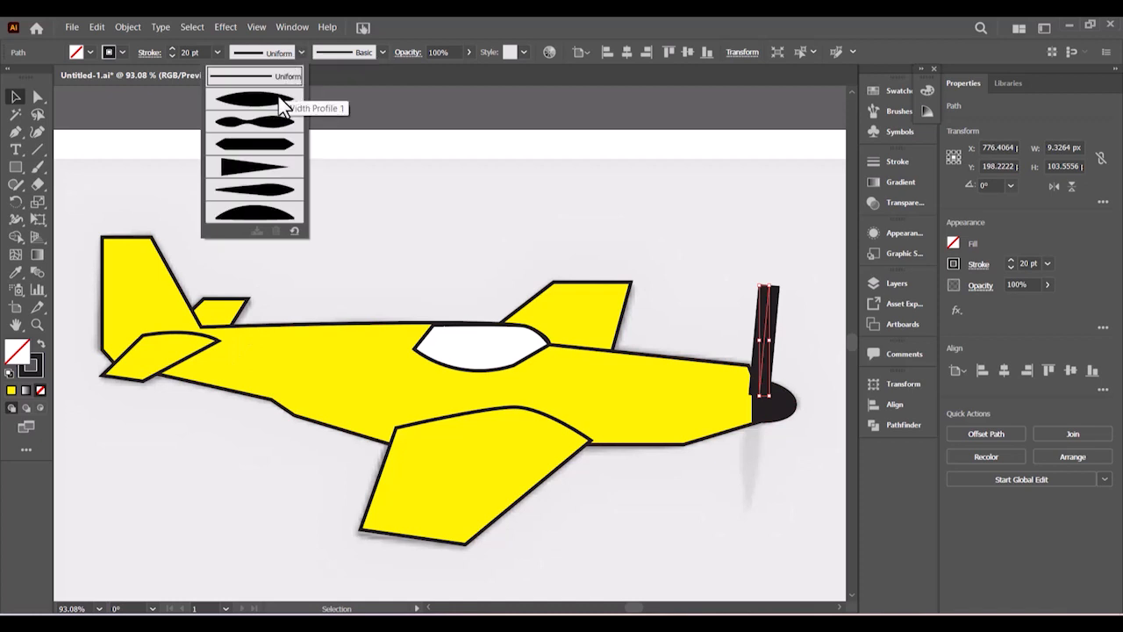
{"action": "left_click", "coordinate": [281, 106]}
- Place a copy of the blade below the nose
{"action": "left_click", "coordinate": [693, 290]}
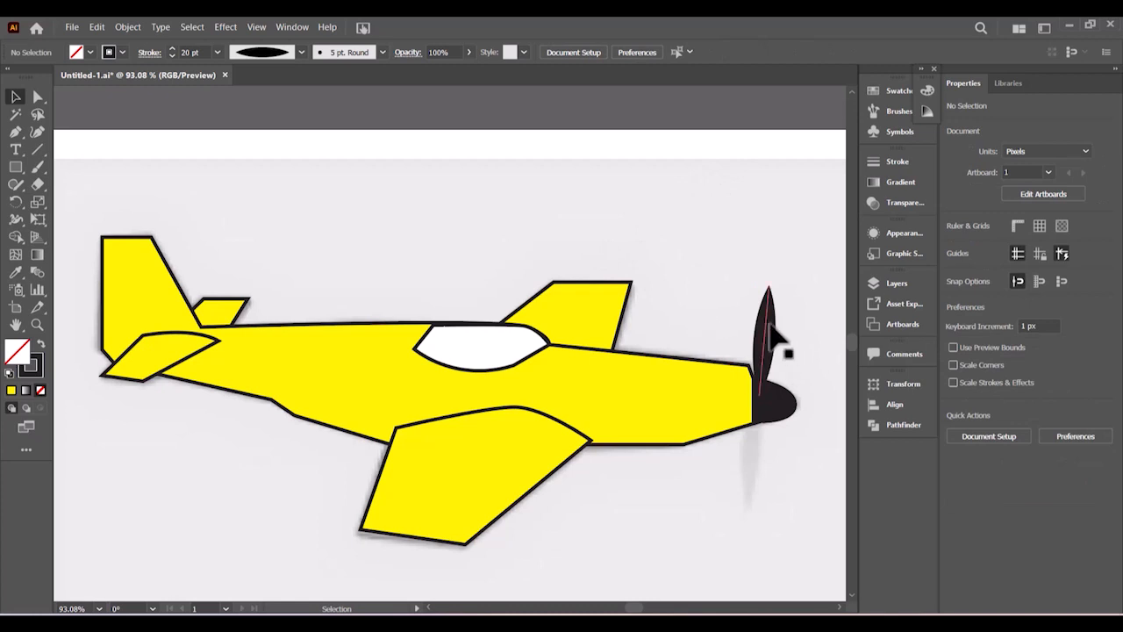
{"action": "left_click_drag", "start_coordinate": [772, 334], "coordinate": [765, 446]}
{"action": "left_click", "coordinate": [809, 336]}
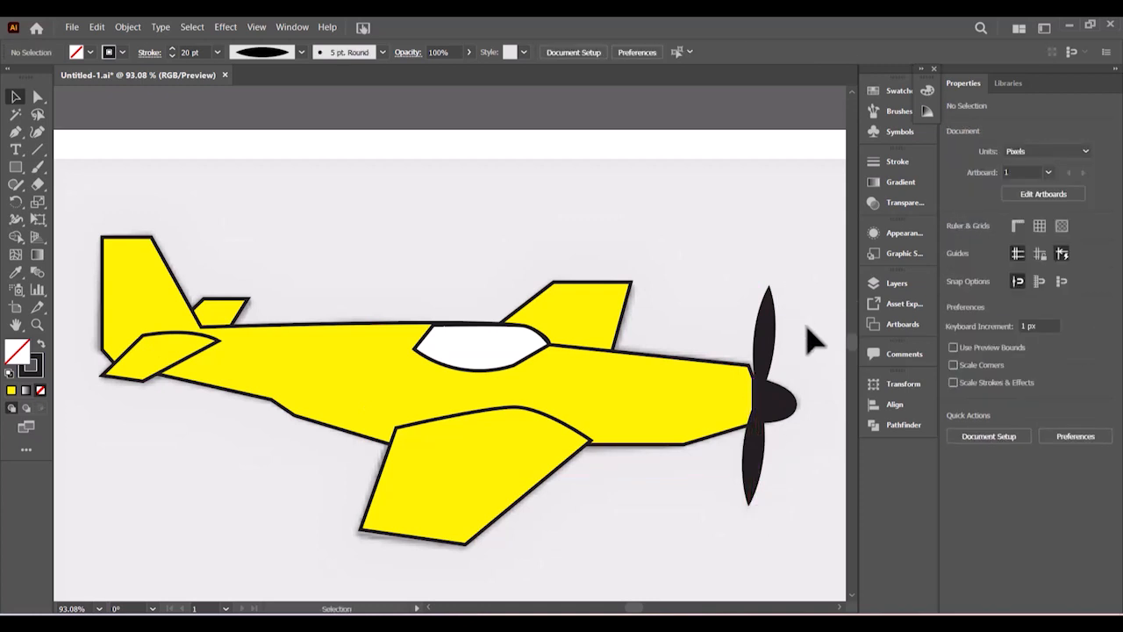
{"action": "scroll", "coordinate": [737, 184], "scroll_direction": "down", "scroll_amount": 2}
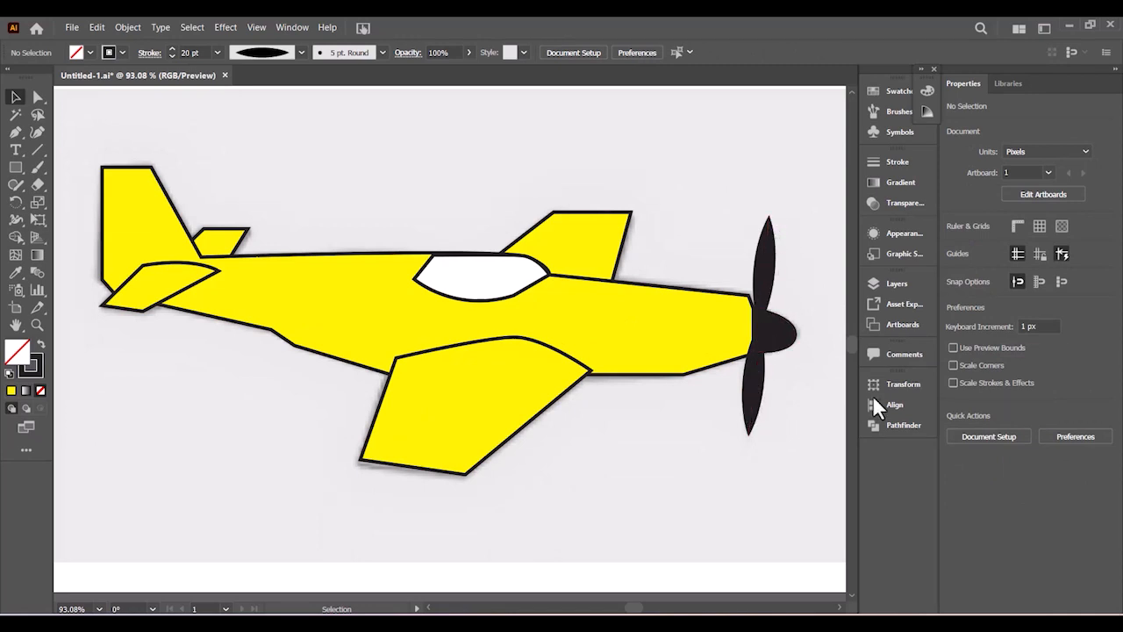
{"action": "left_click", "coordinate": [878, 286]}
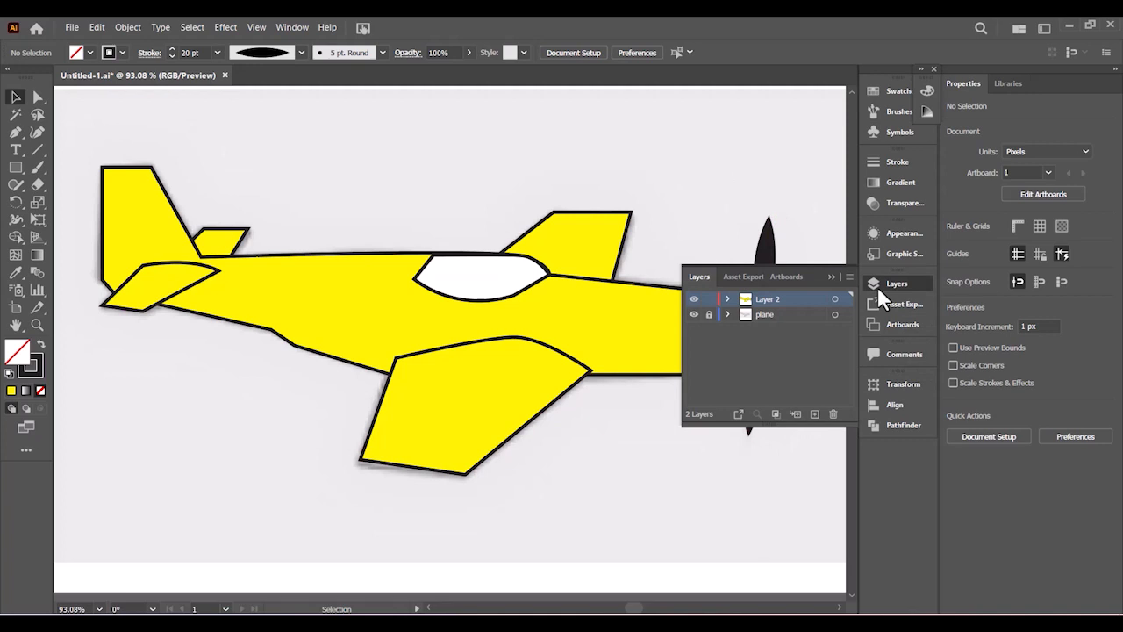
{"action": "left_click", "coordinate": [693, 300]}
{"action": "left_click", "coordinate": [693, 300]}
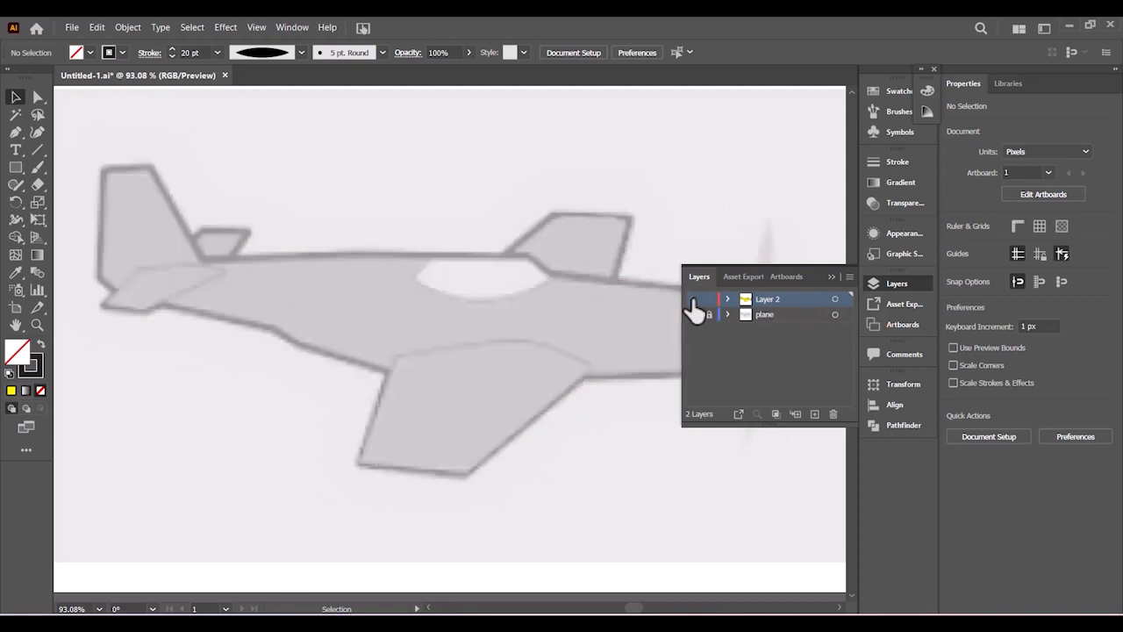
{"action": "left_click", "coordinate": [830, 277]}
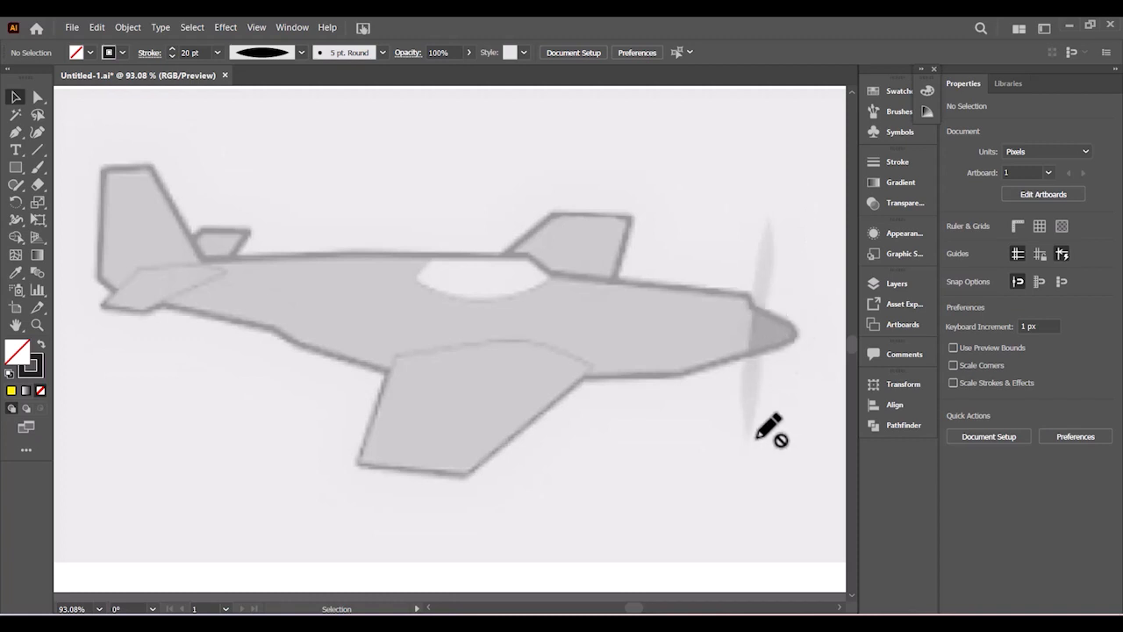
{"action": "left_click", "coordinate": [897, 283]}
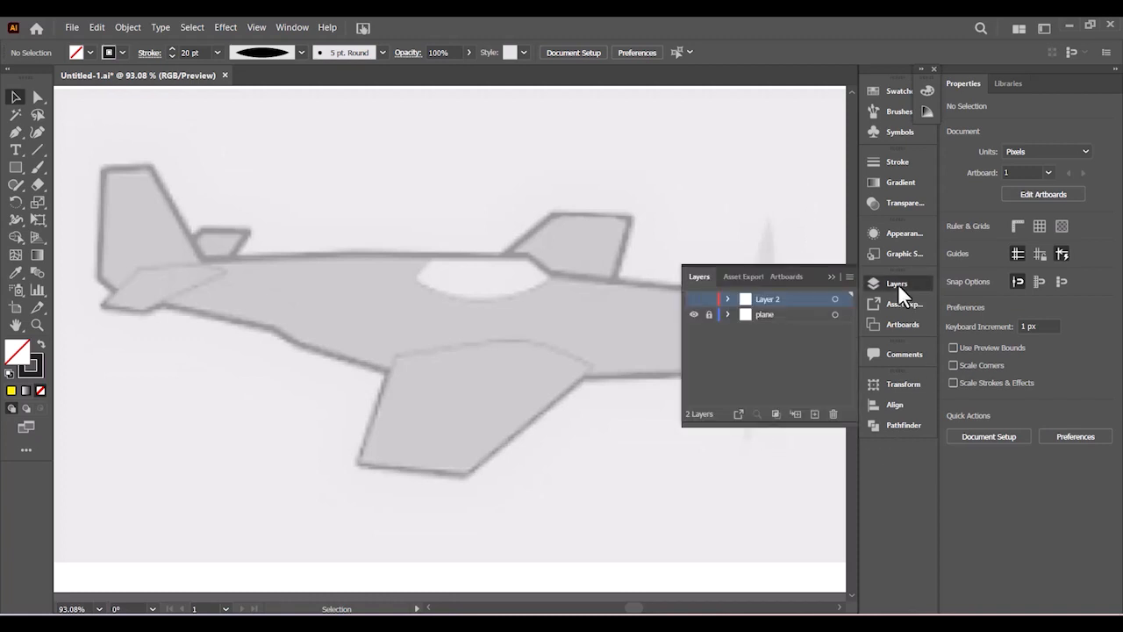
{"action": "left_click", "coordinate": [695, 299]}
{"action": "left_click", "coordinate": [831, 277]}
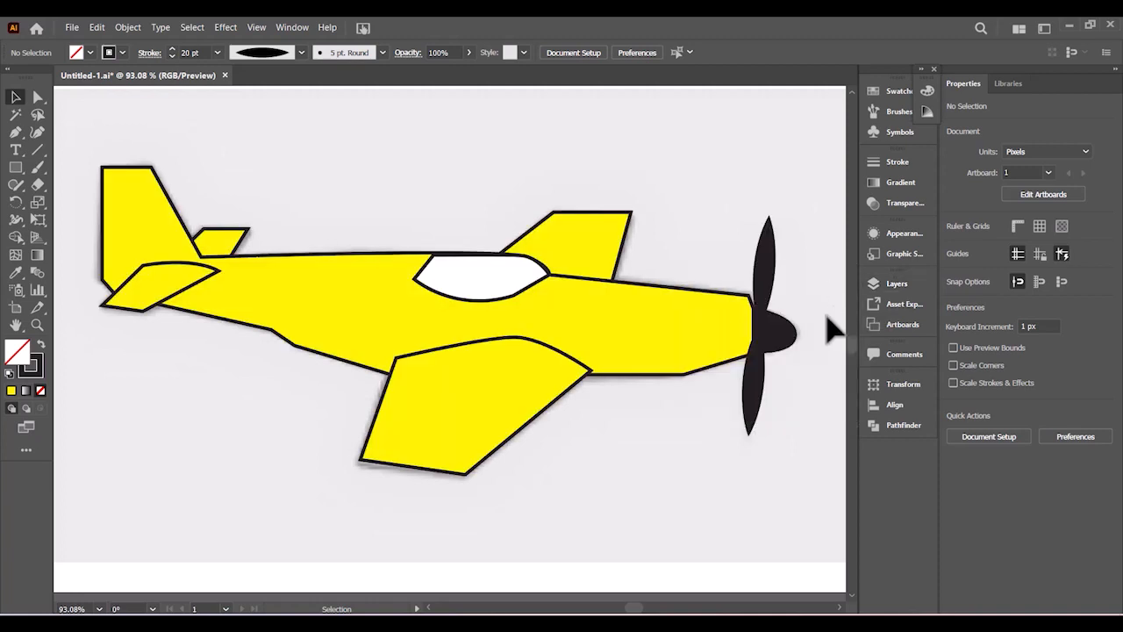
- Select the upper and lower propeller blades and group them
{"action": "left_click", "coordinate": [768, 283]}
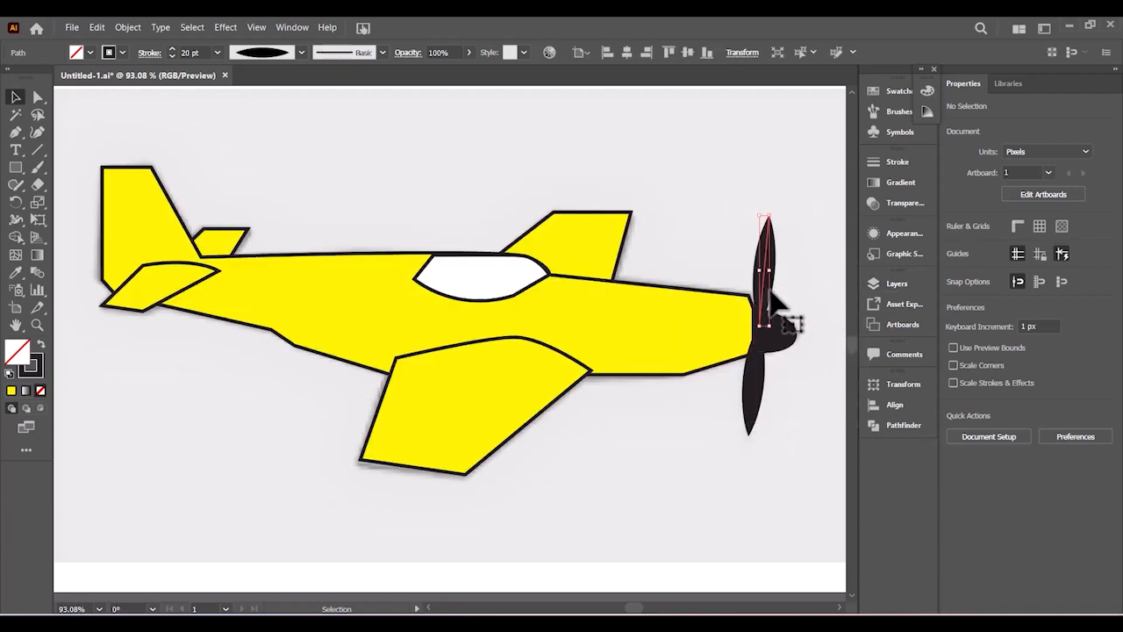
{"action": "left_click", "coordinate": [754, 400], "text": "shift"}
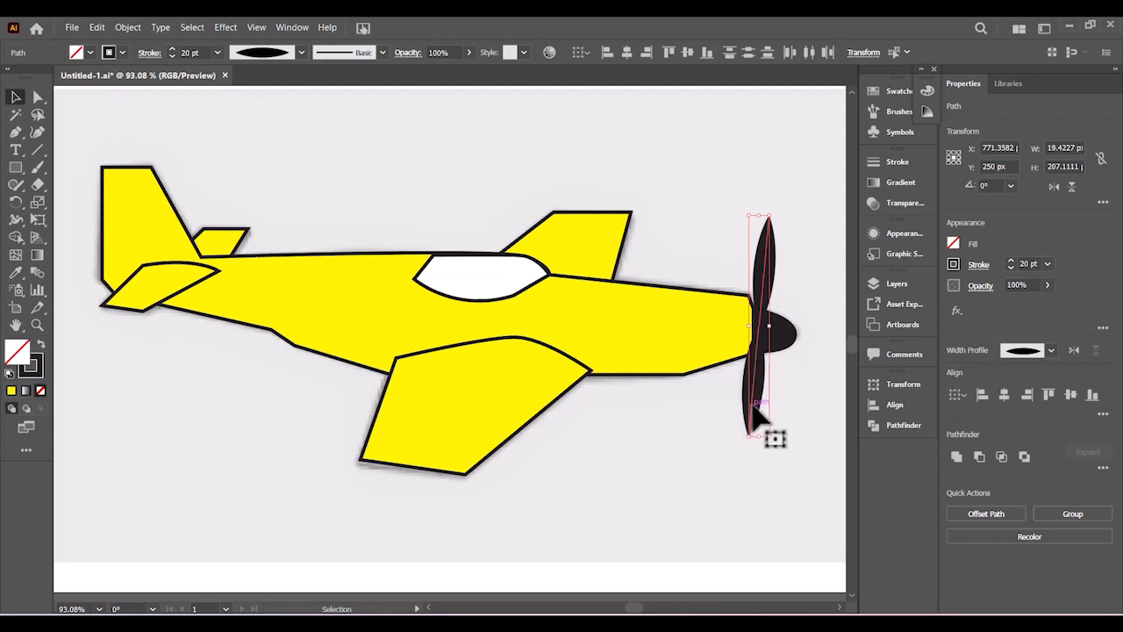
{"action": "right_click", "coordinate": [754, 403]}
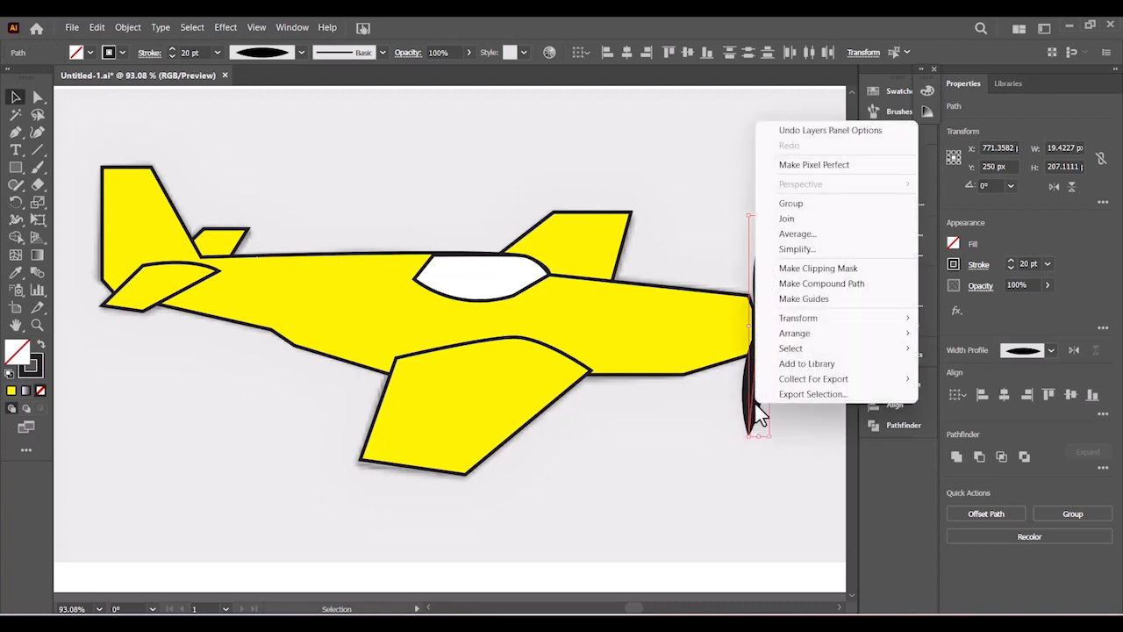
{"action": "left_click", "coordinate": [792, 207]}
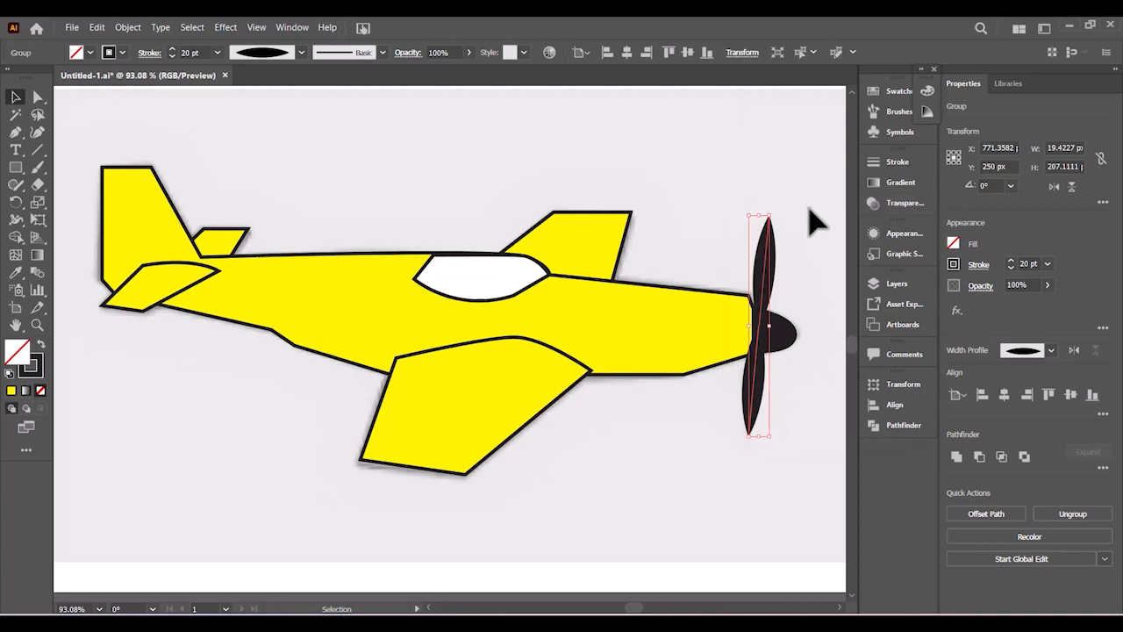
- Apply Effect > Blur > Gaussian Blur with a 10-pixel radius to the propeller group
{"action": "left_click", "coordinate": [225, 29]}
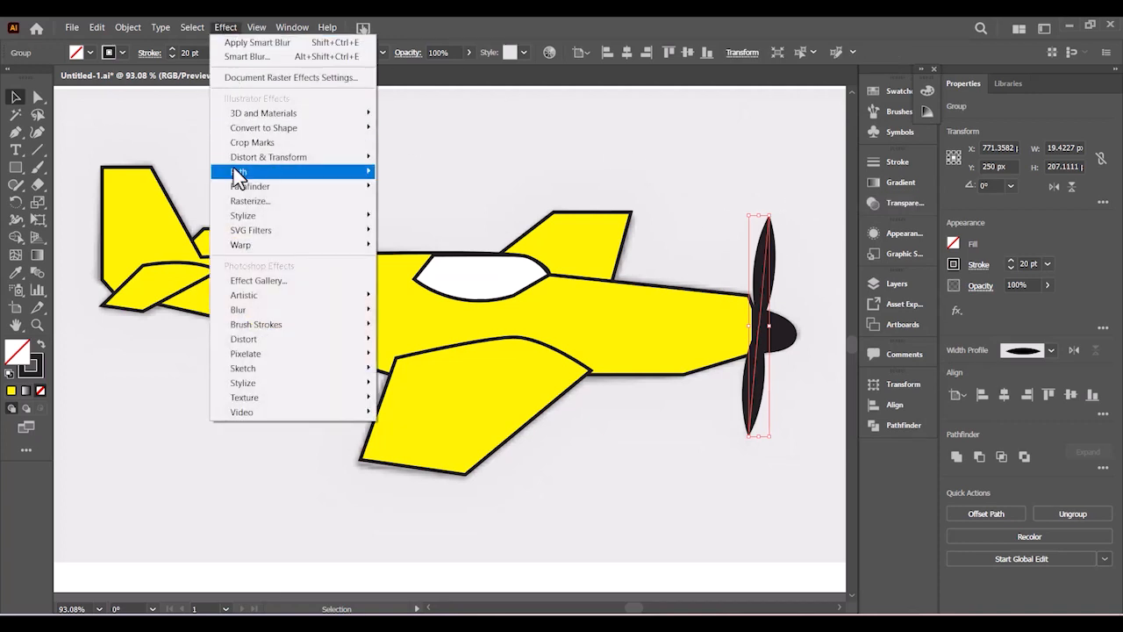
{"action": "mouse_move", "coordinate": [264, 317]}
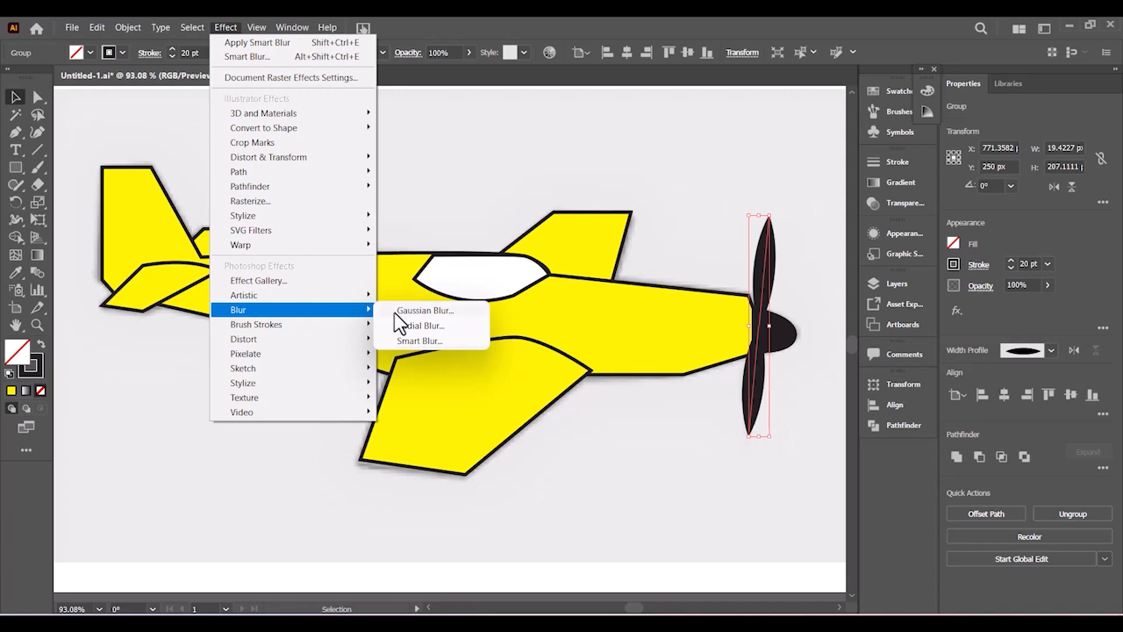
{"action": "left_click", "coordinate": [421, 311]}
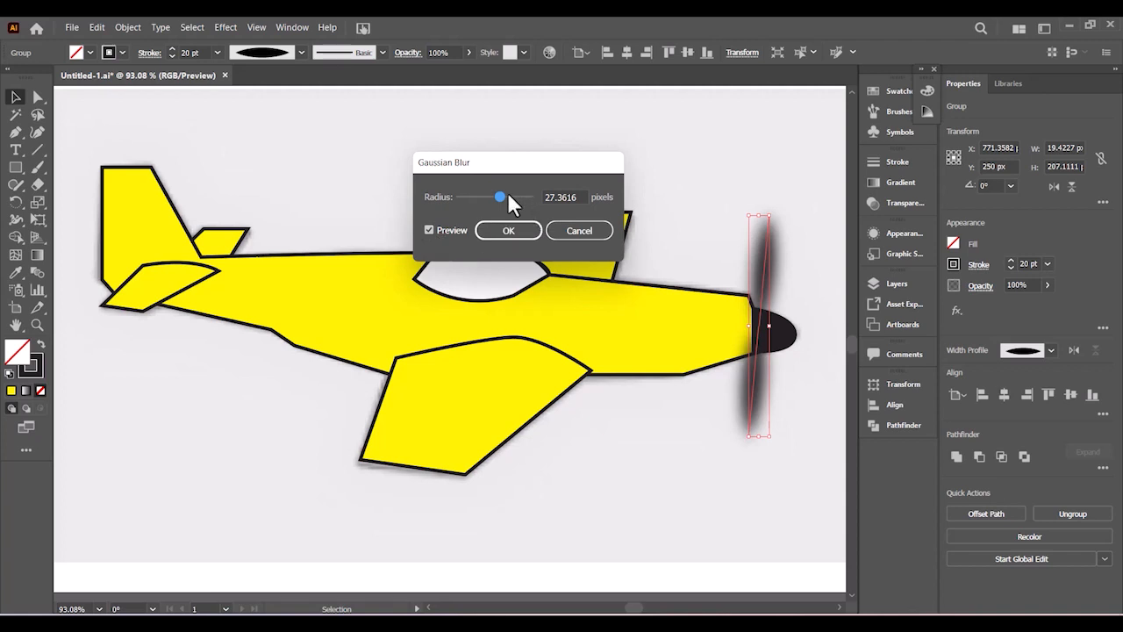
{"action": "left_click_drag", "start_coordinate": [502, 194], "coordinate": [493, 200]}
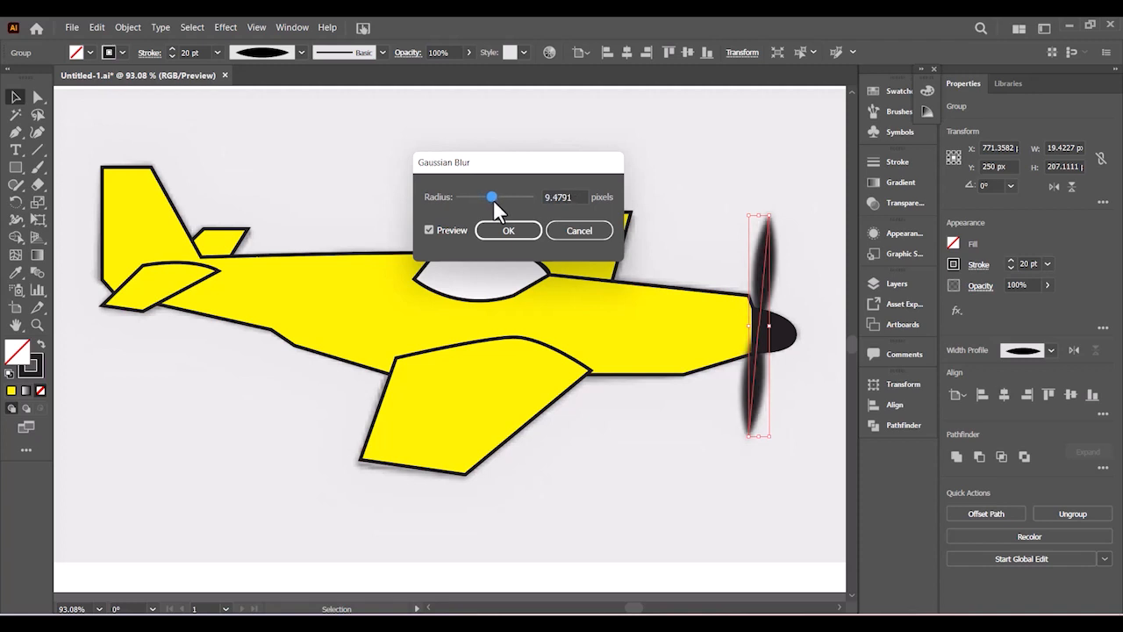
{"action": "left_click_drag", "start_coordinate": [577, 194], "coordinate": [533, 195]}
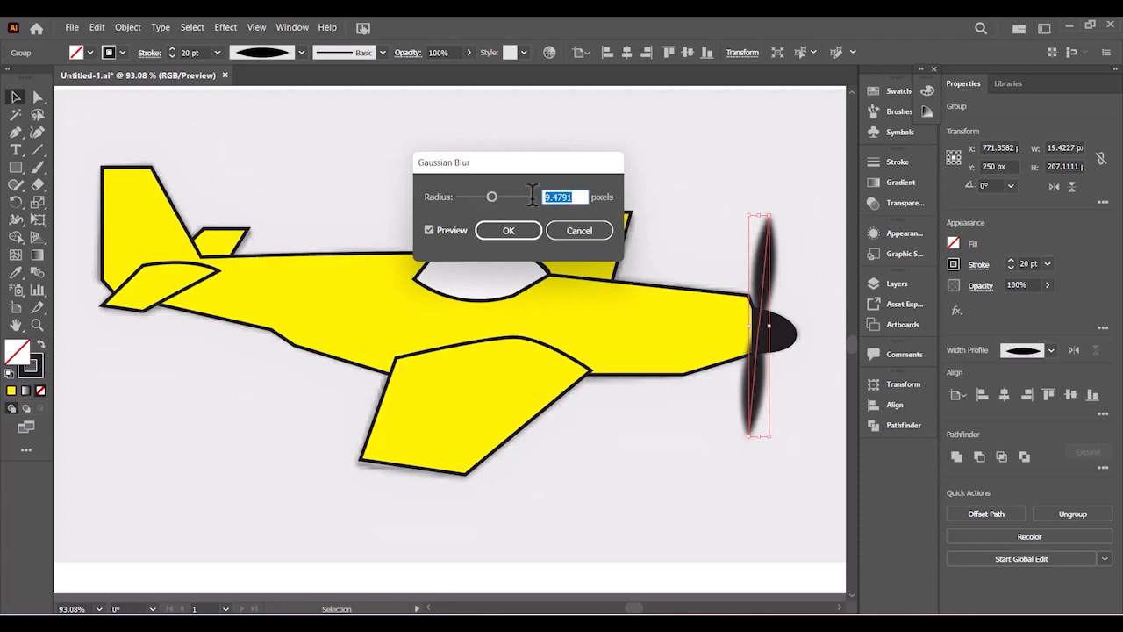
{"action": "type", "text": "10"}
{"action": "left_click", "coordinate": [513, 229]}
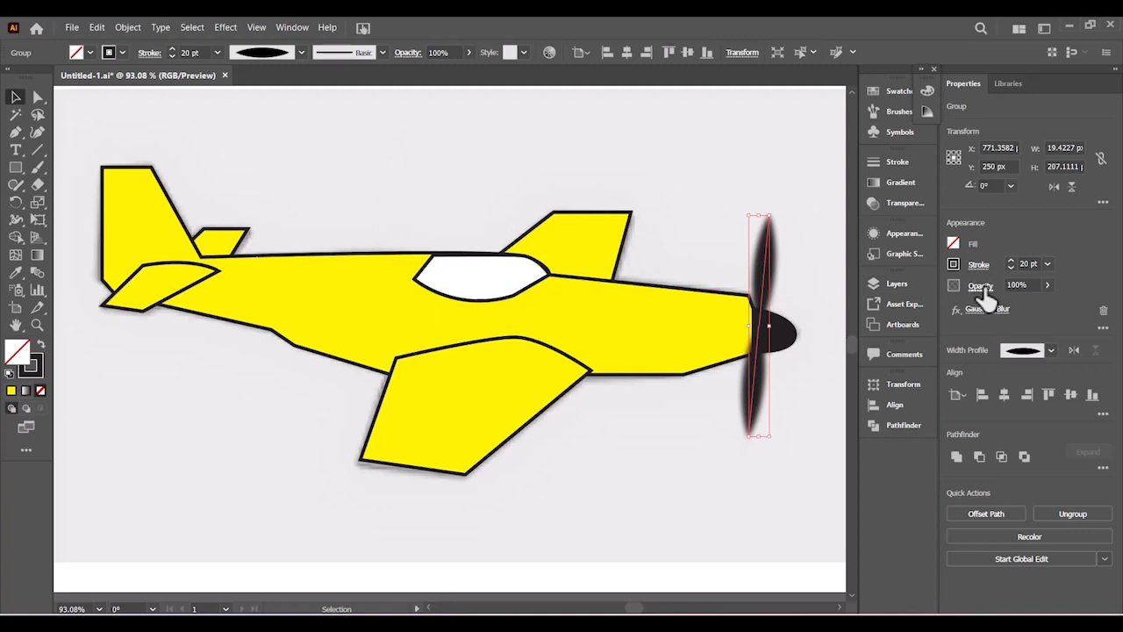
- Set the propeller opacity to 61%
{"action": "left_click", "coordinate": [1046, 284]}
{"action": "left_click_drag", "start_coordinate": [1044, 303], "coordinate": [1031, 303]}
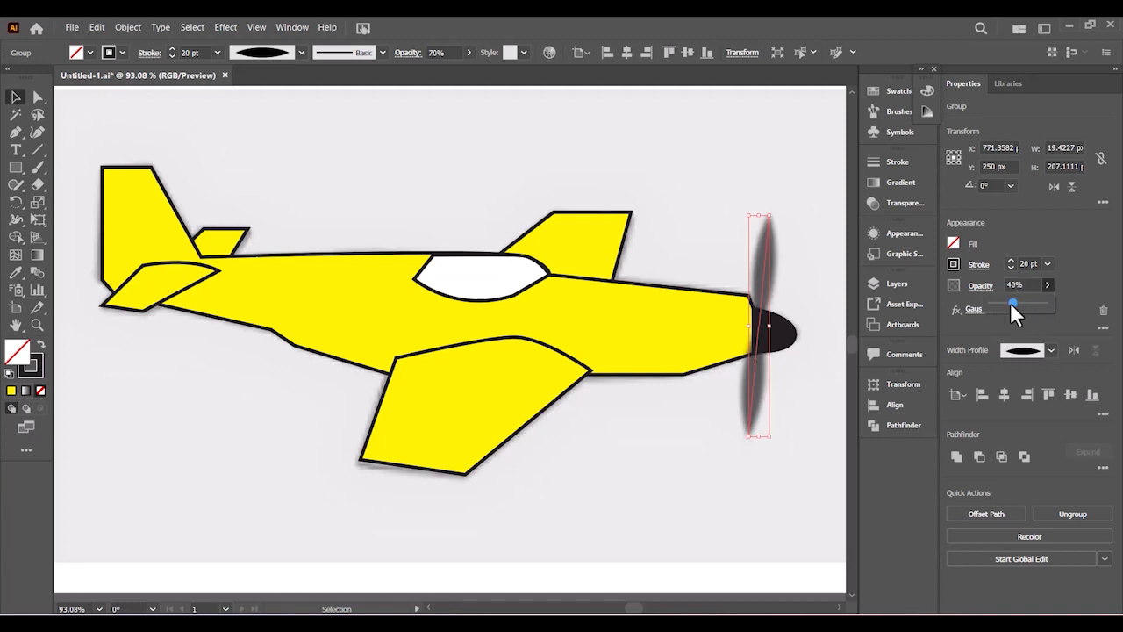
{"action": "left_click_drag", "start_coordinate": [1022, 301], "coordinate": [1024, 301]}
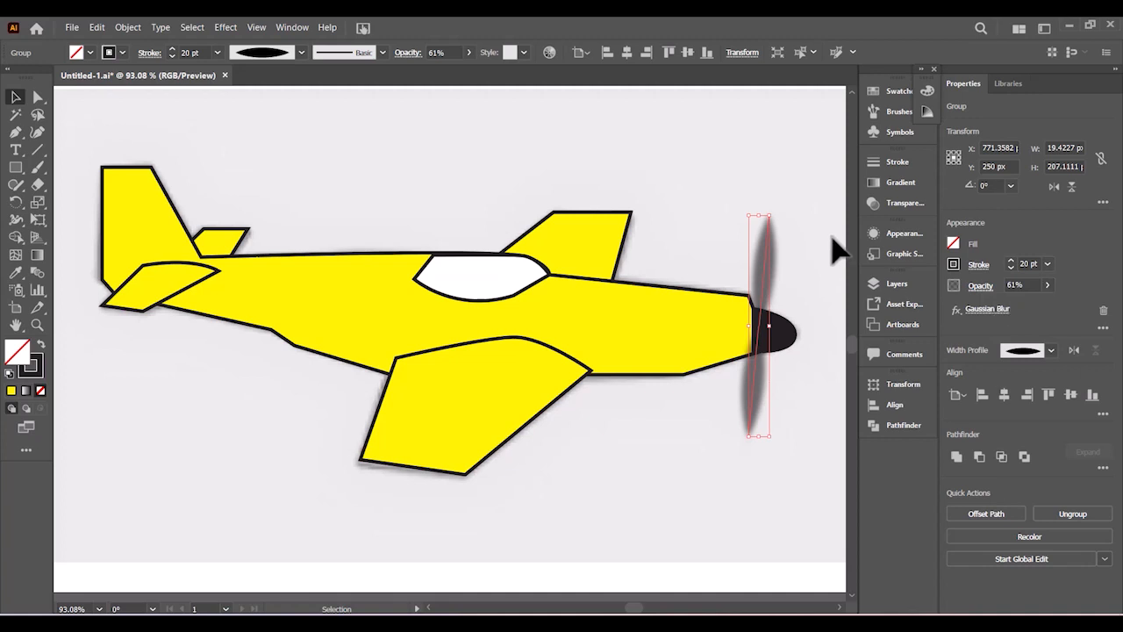
{"action": "left_click", "coordinate": [788, 262]}
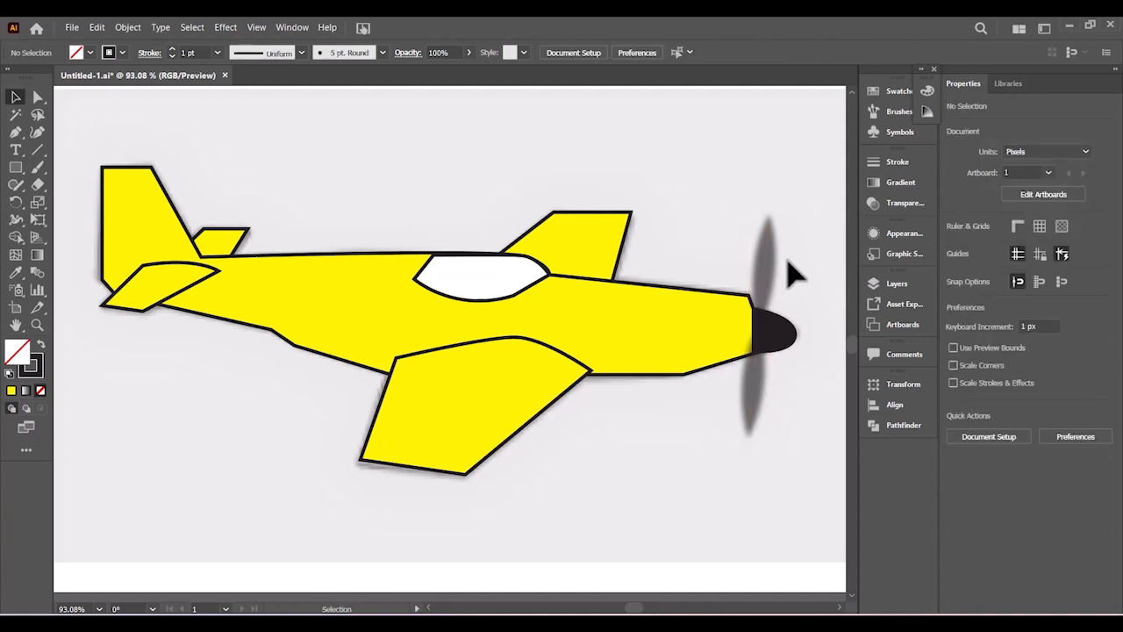
- Fit the artboard in view and check the task instructions PDF
{"action": "key", "text": "ctrl+0"}
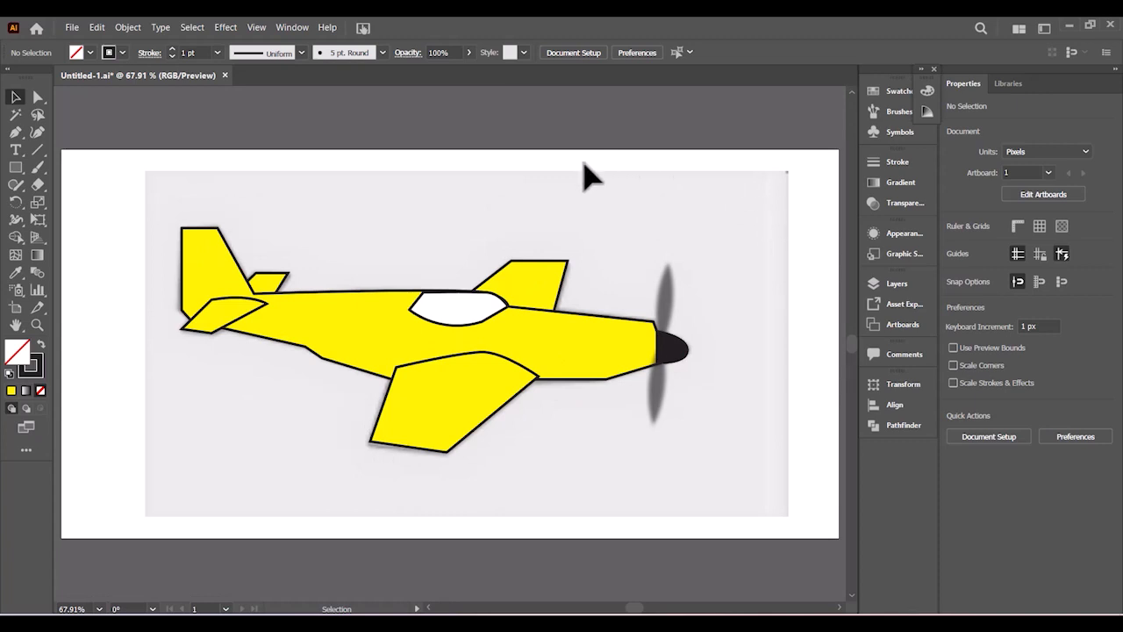
{"action": "left_click", "coordinate": [748, 622]}
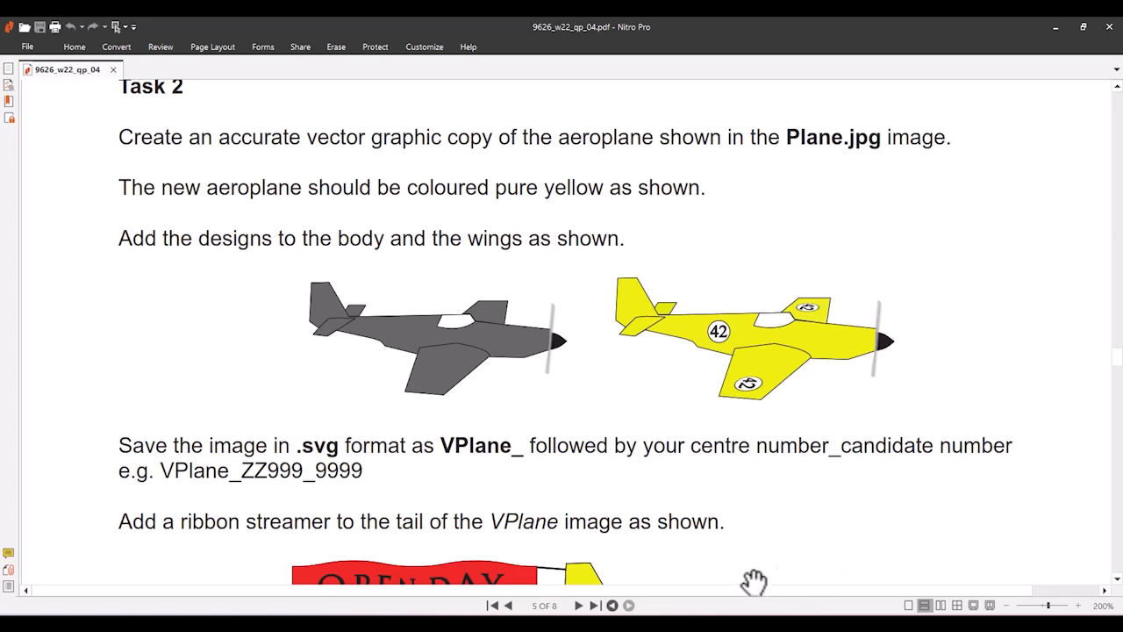
{"action": "left_click", "coordinate": [705, 624]}
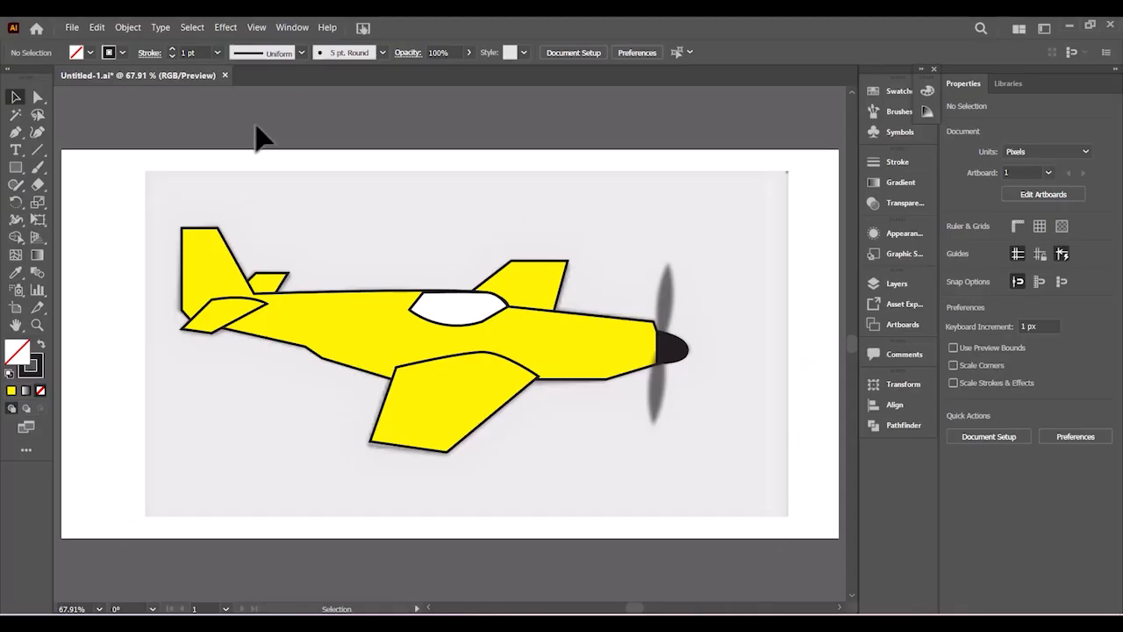
- Hide the plane reference image layer so only the yellow plane shows on the artboard
{"action": "left_click", "coordinate": [878, 282]}
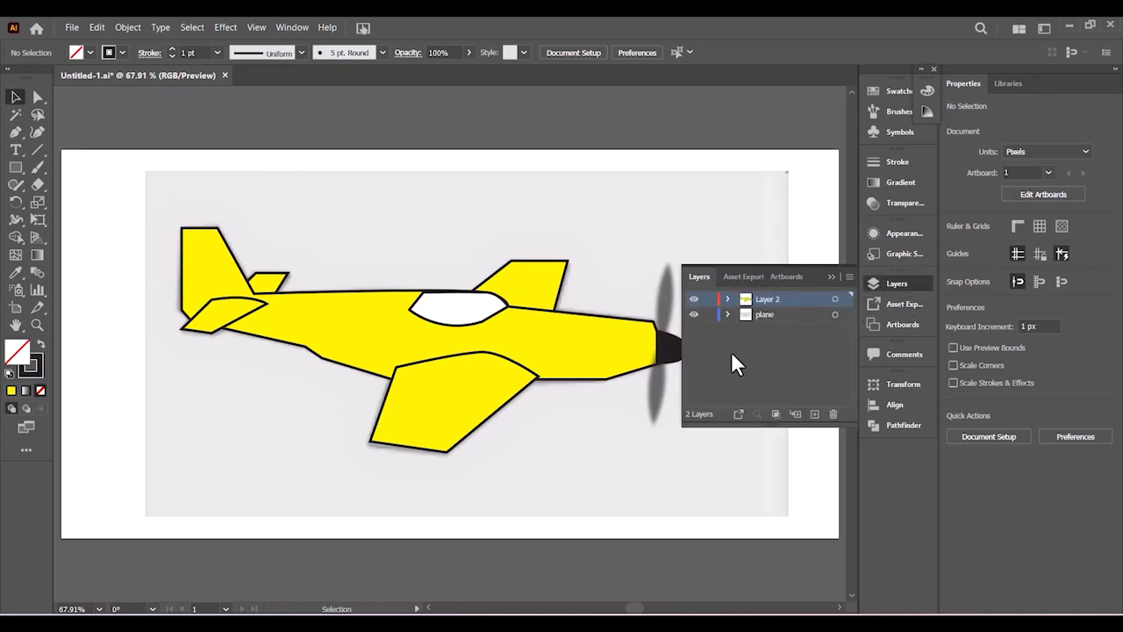
{"action": "left_click", "coordinate": [694, 314]}
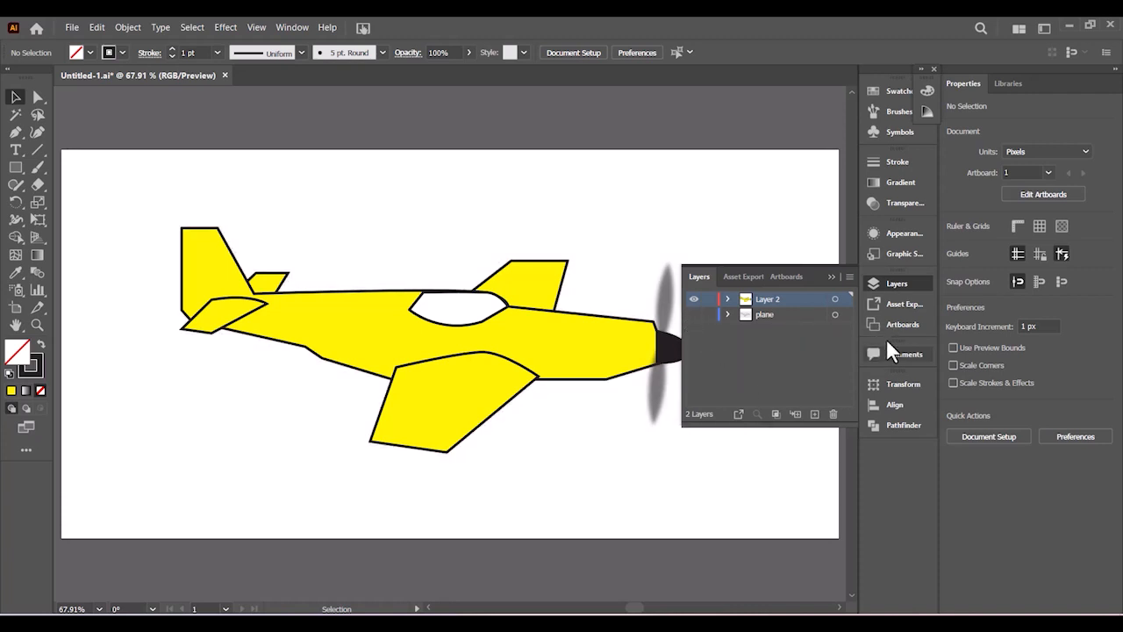
{"action": "left_click", "coordinate": [832, 277]}
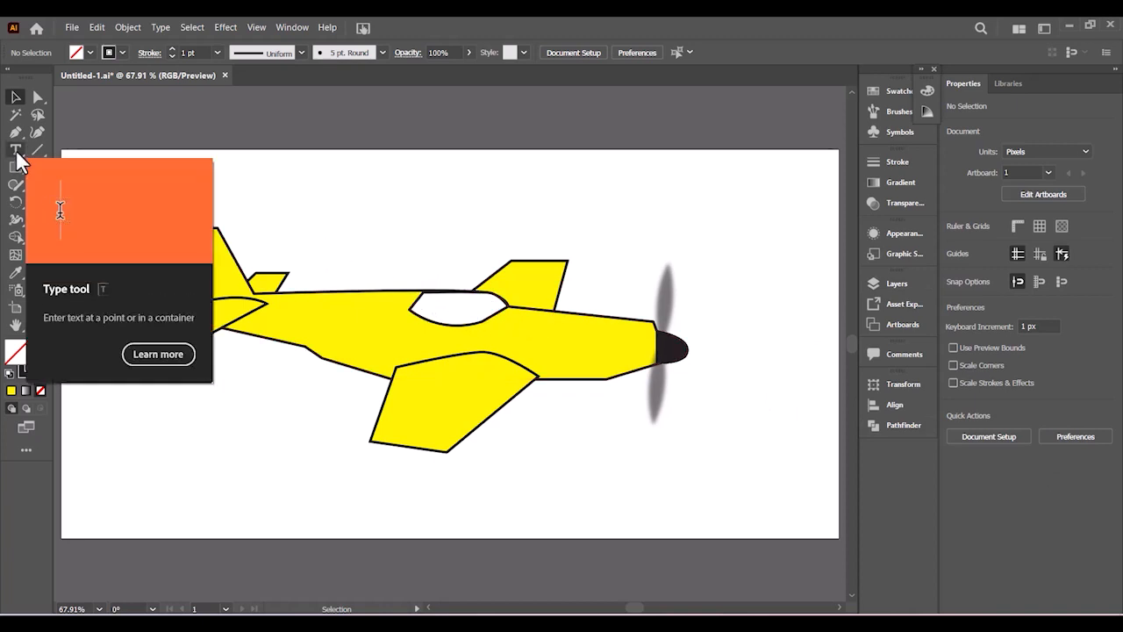
- Set the Type tool's font to Times New Roman and place a text object above the plane
{"action": "key", "text": "t"}
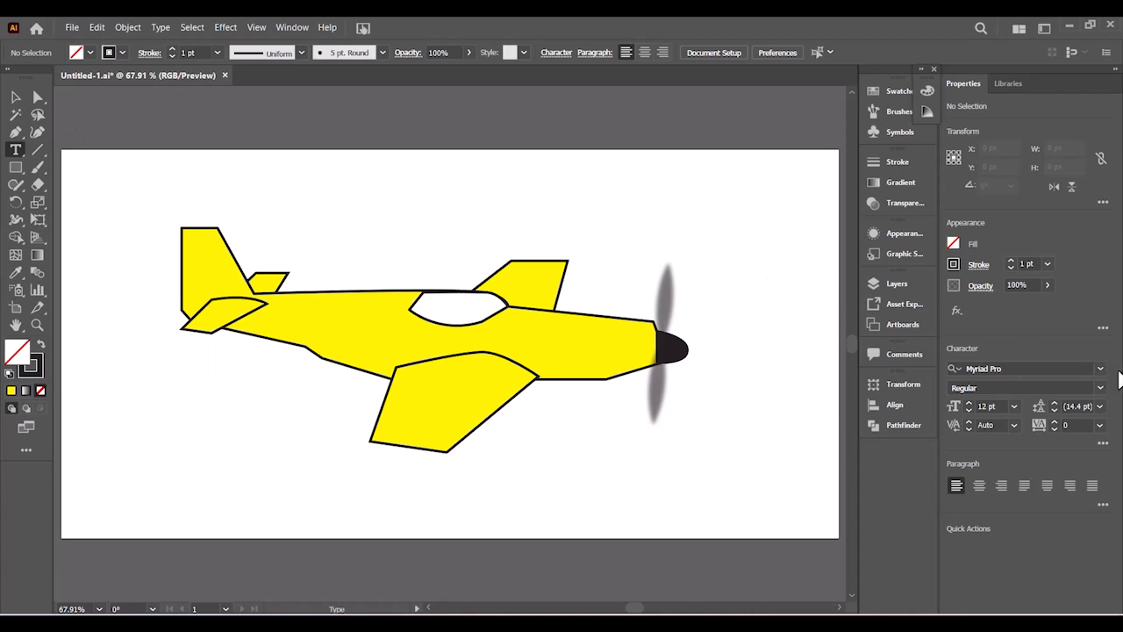
{"action": "left_click", "coordinate": [1100, 369]}
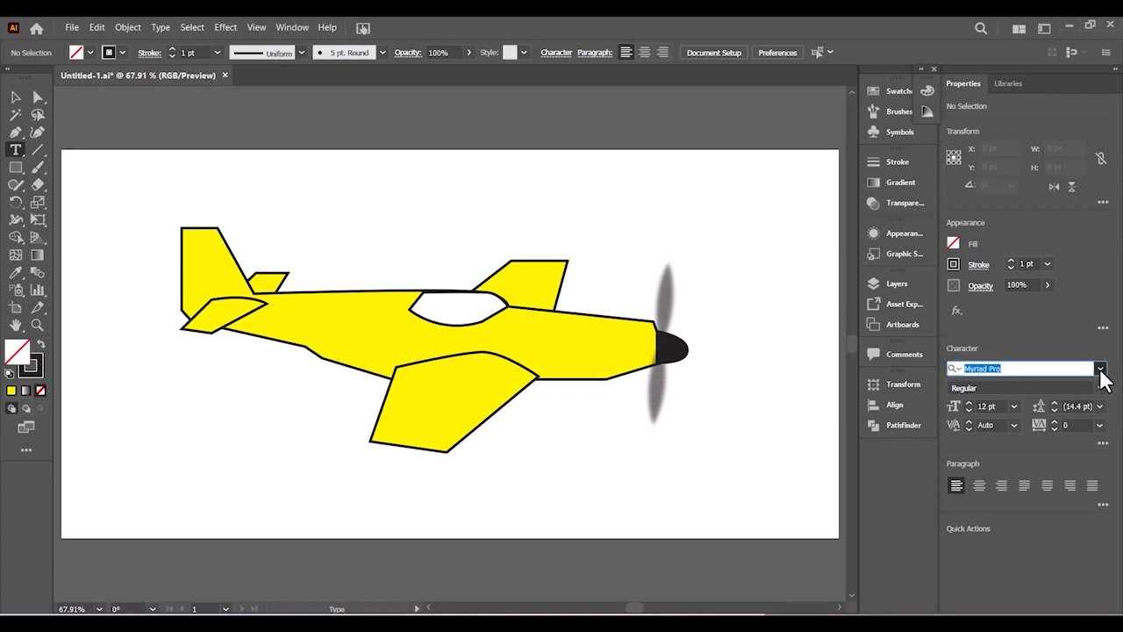
{"action": "type", "text": "time"}
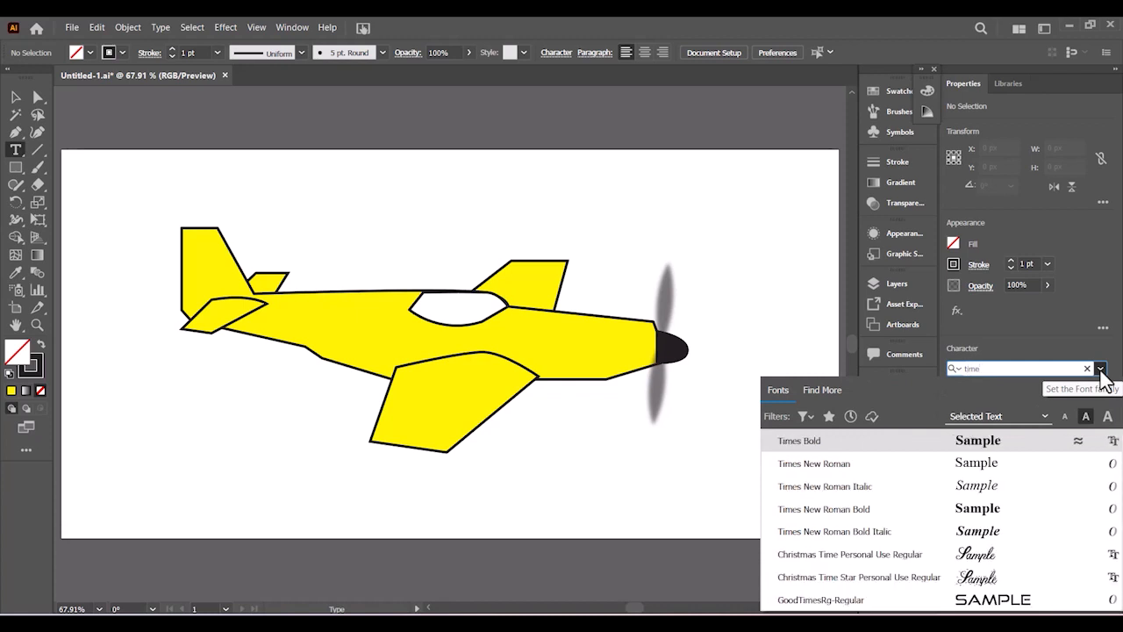
{"action": "left_click", "coordinate": [816, 465]}
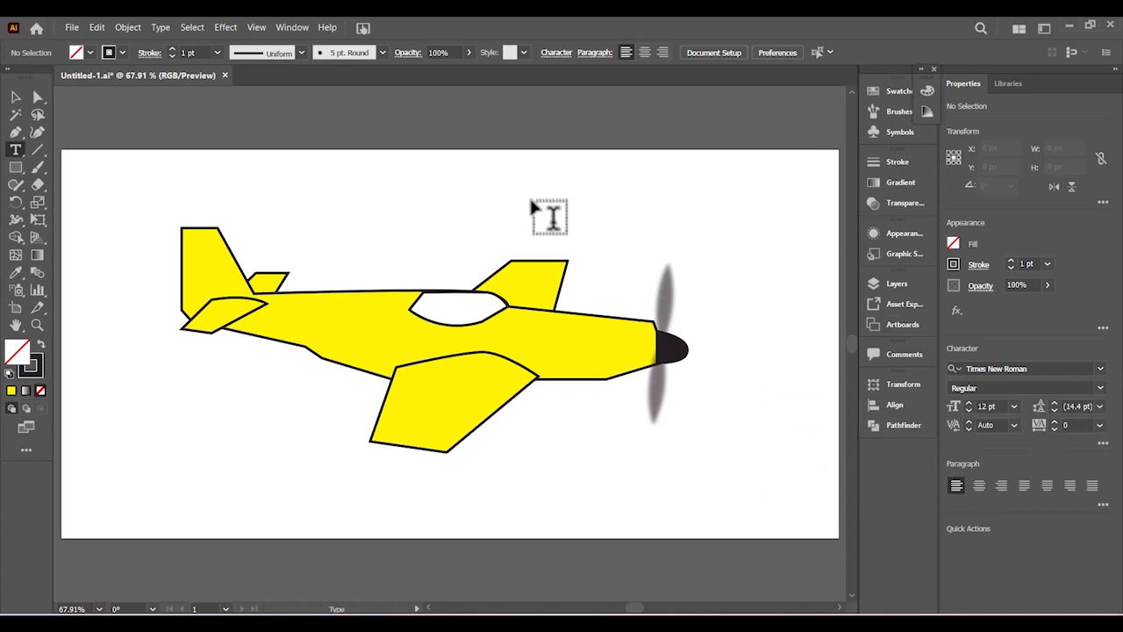
{"action": "left_click", "coordinate": [549, 184]}
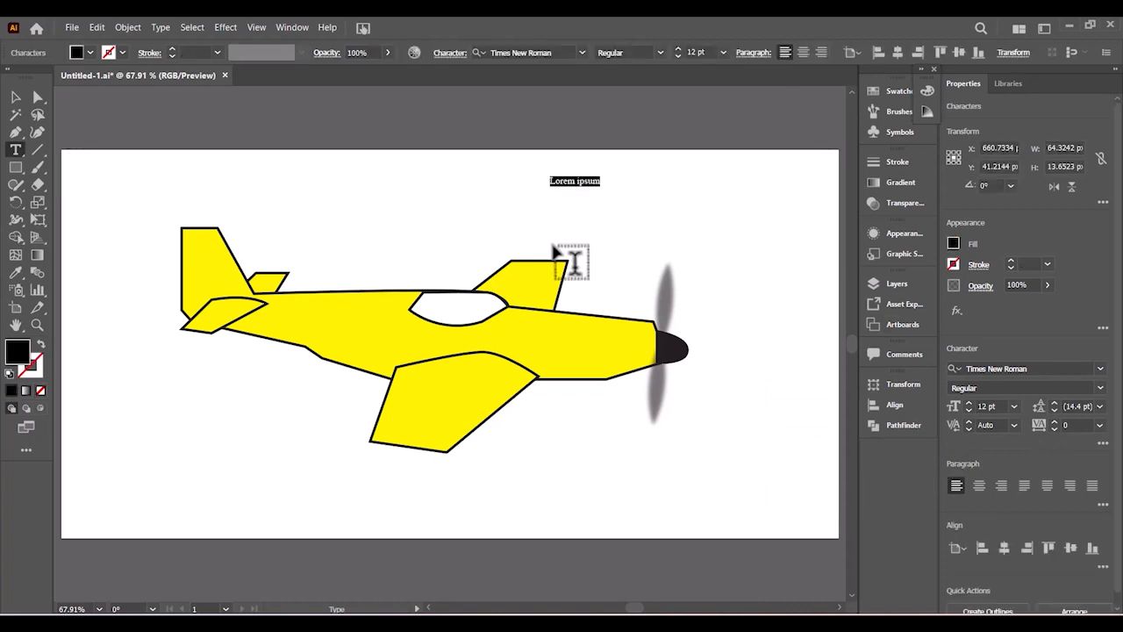
- Type '42', set it to 60 pt and move it down and to the right
{"action": "type", "text": "42"}
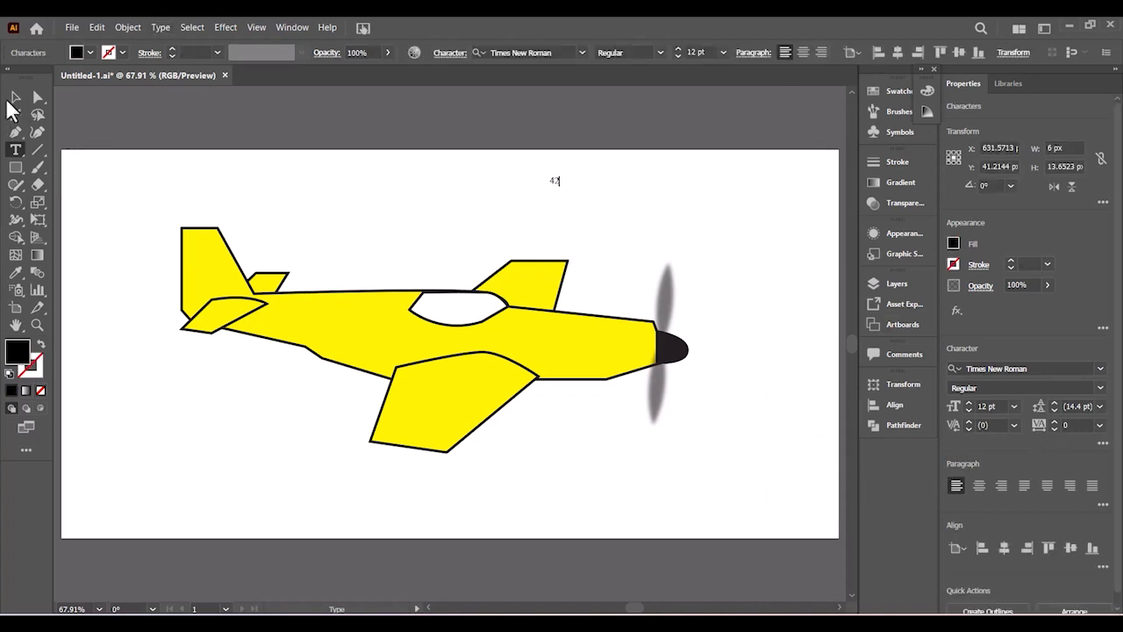
{"action": "left_click", "coordinate": [13, 98]}
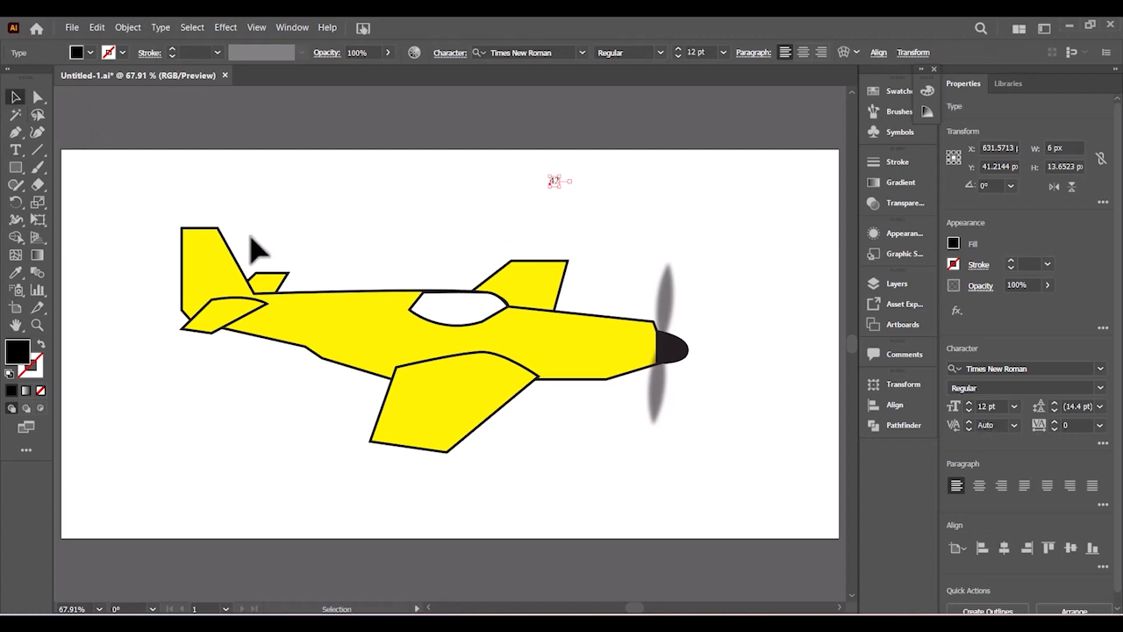
{"action": "left_click", "coordinate": [723, 53]}
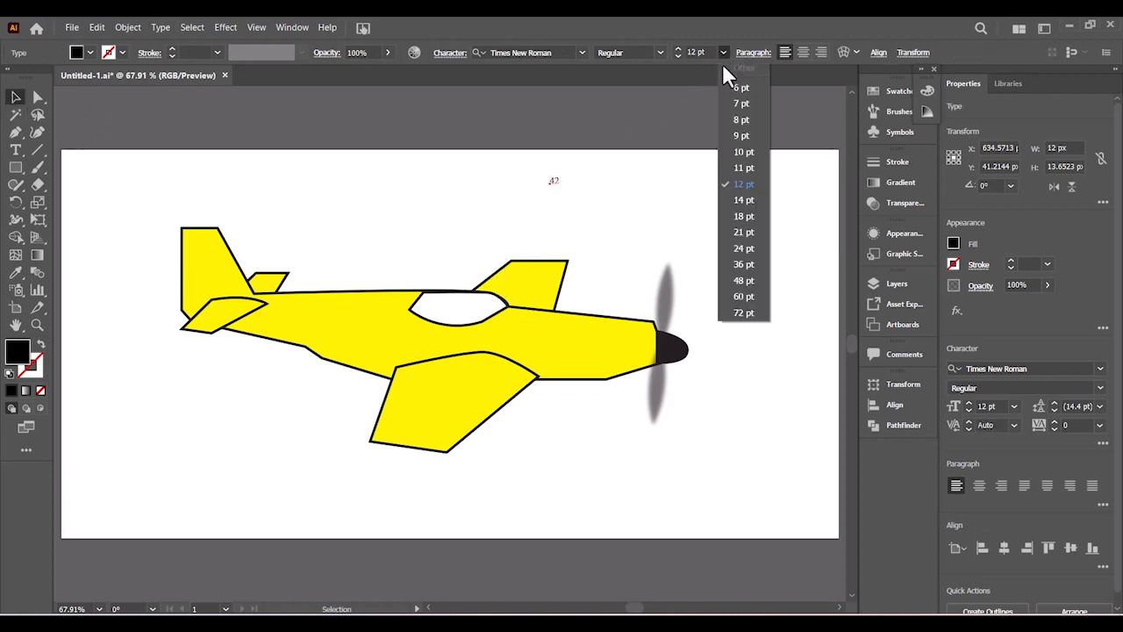
{"action": "left_click", "coordinate": [744, 295]}
{"action": "left_click_drag", "start_coordinate": [591, 189], "coordinate": [621, 247]}
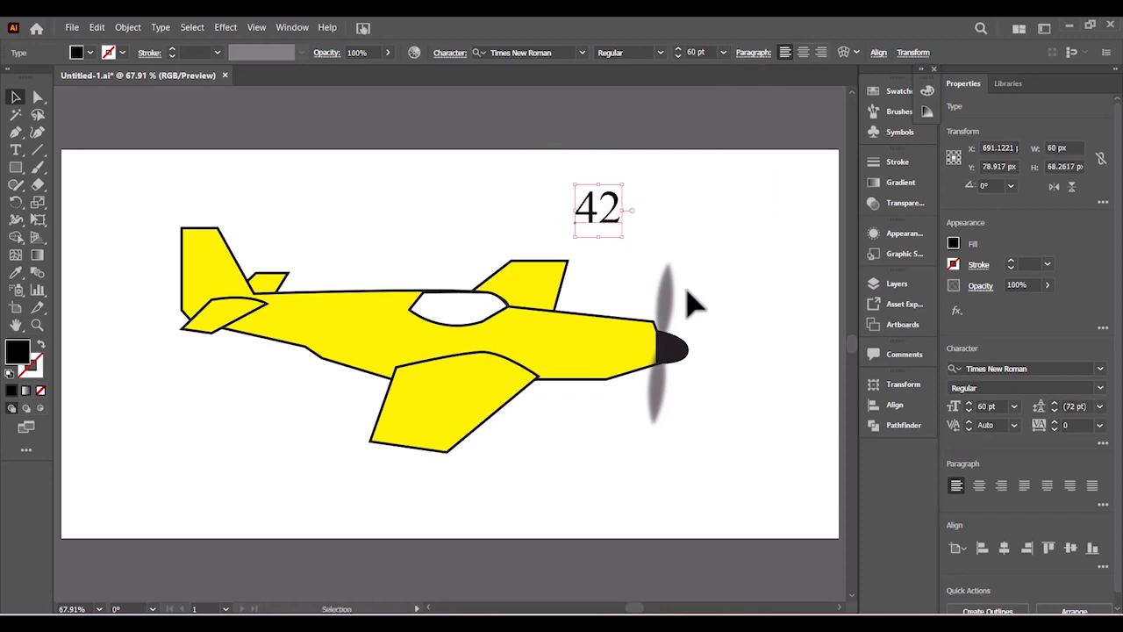
{"action": "left_click", "coordinate": [16, 171]}
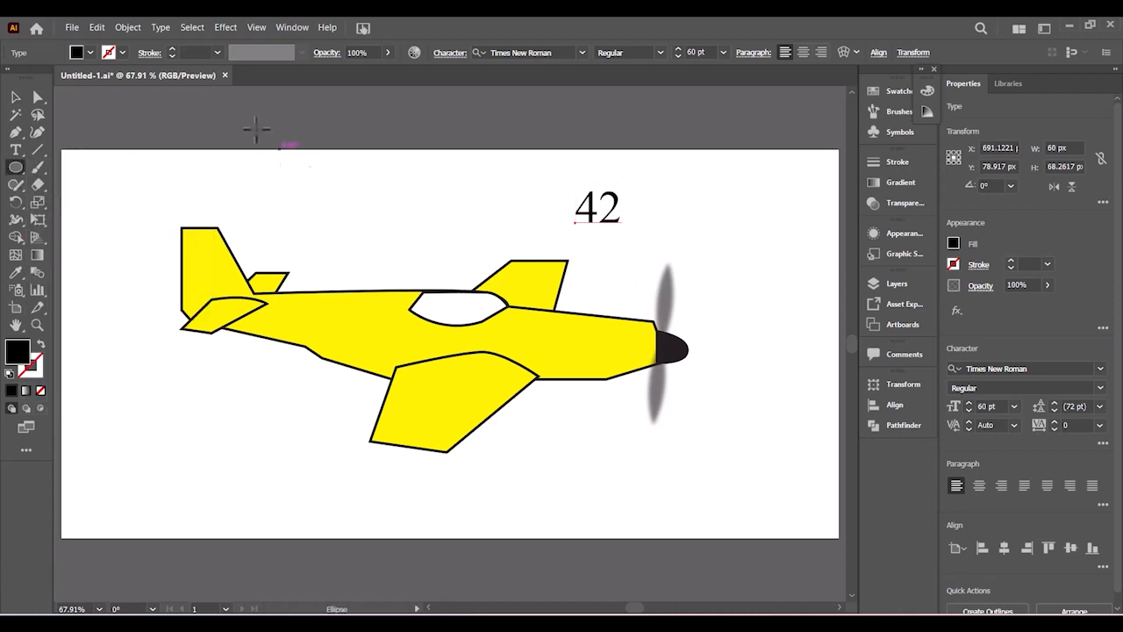
- Undo the white fill and black outline mistakenly applied to the 42 text, then deselect it
{"action": "key", "text": "l"}
{"action": "left_click", "coordinate": [90, 51]}
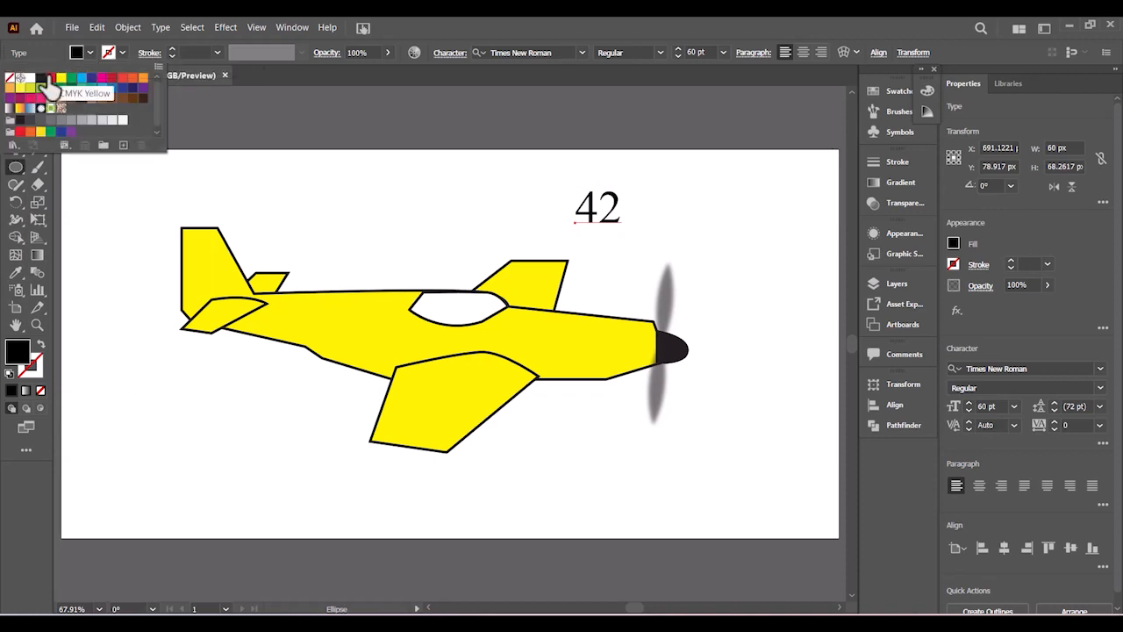
{"action": "left_click", "coordinate": [29, 79]}
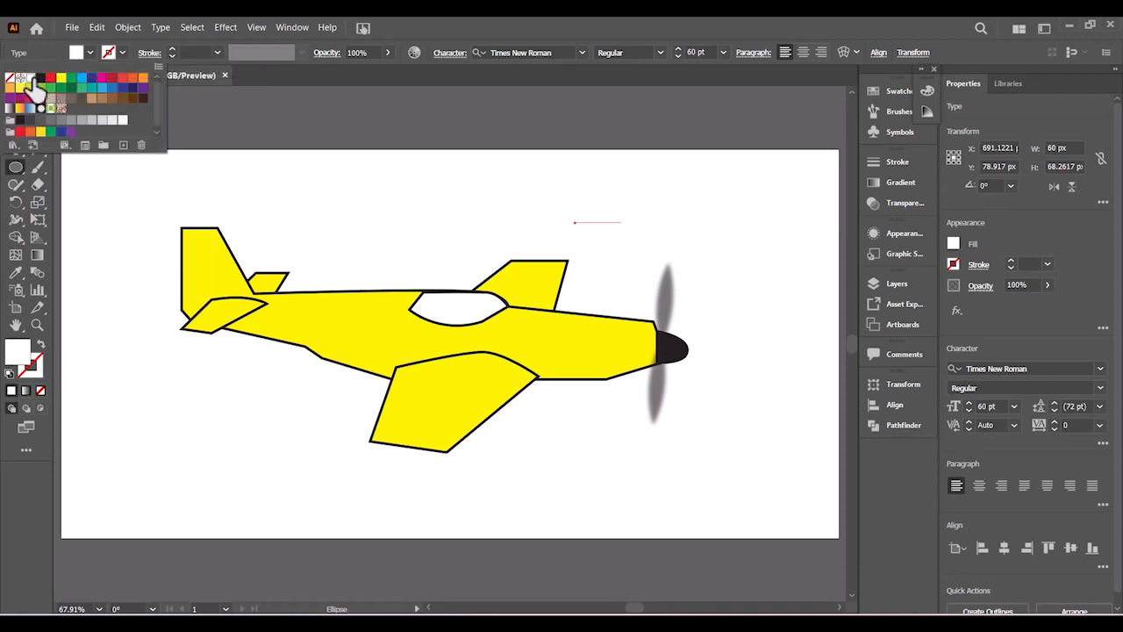
{"action": "left_click", "coordinate": [121, 53]}
{"action": "left_click", "coordinate": [121, 52]}
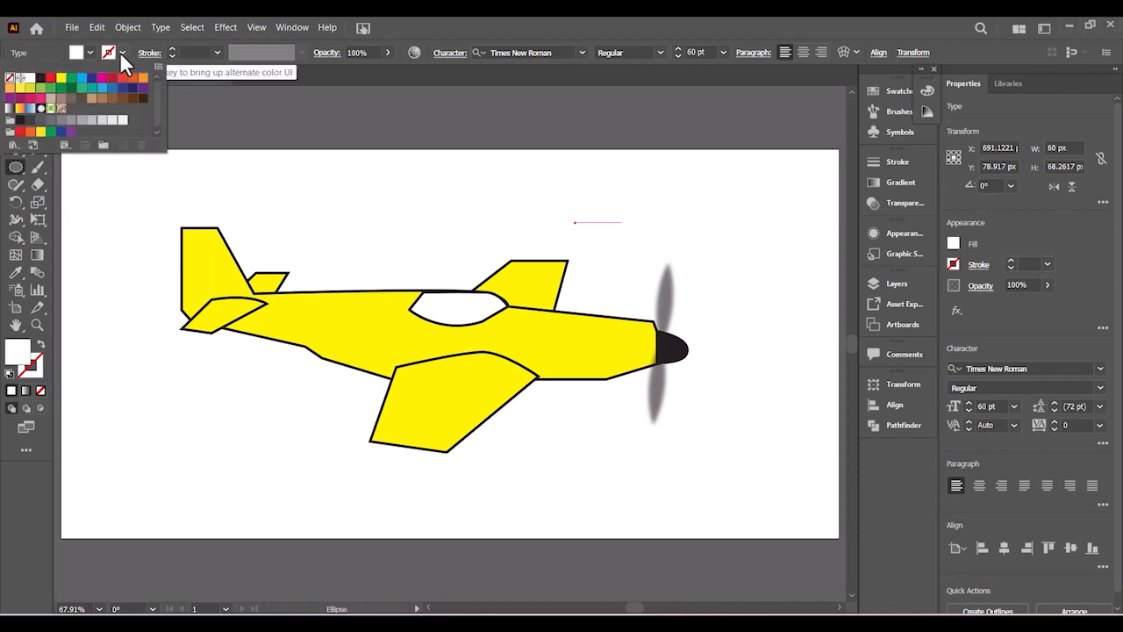
{"action": "left_click", "coordinate": [40, 78]}
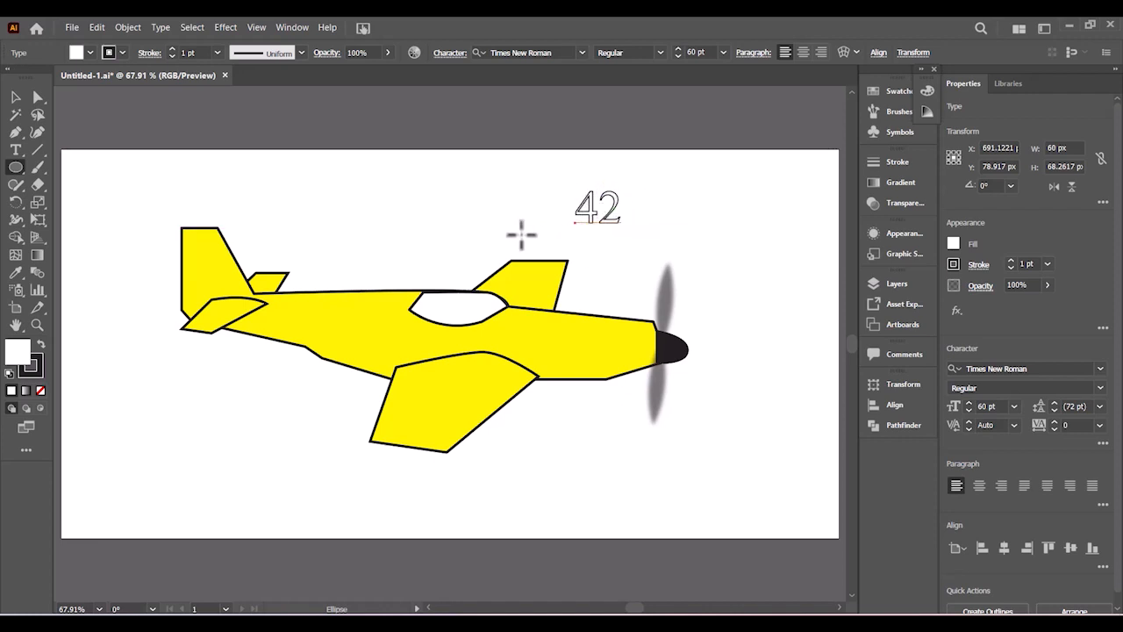
{"action": "key", "text": "ctrl"}
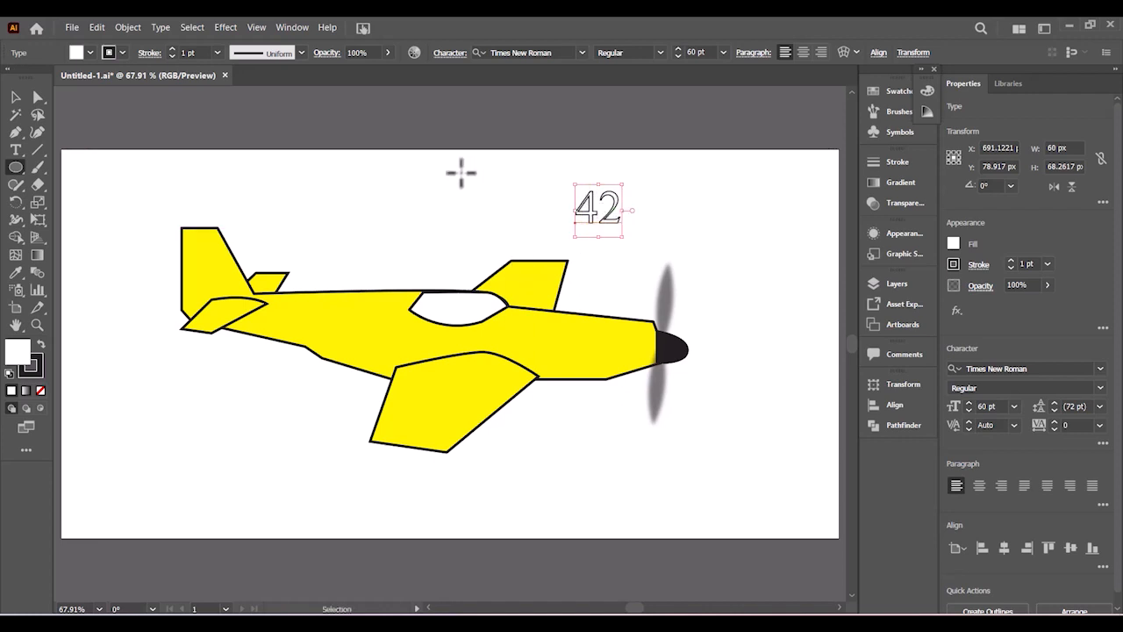
{"action": "key", "text": "ctrl+z"}
{"action": "key", "text": "ctrl+z"}
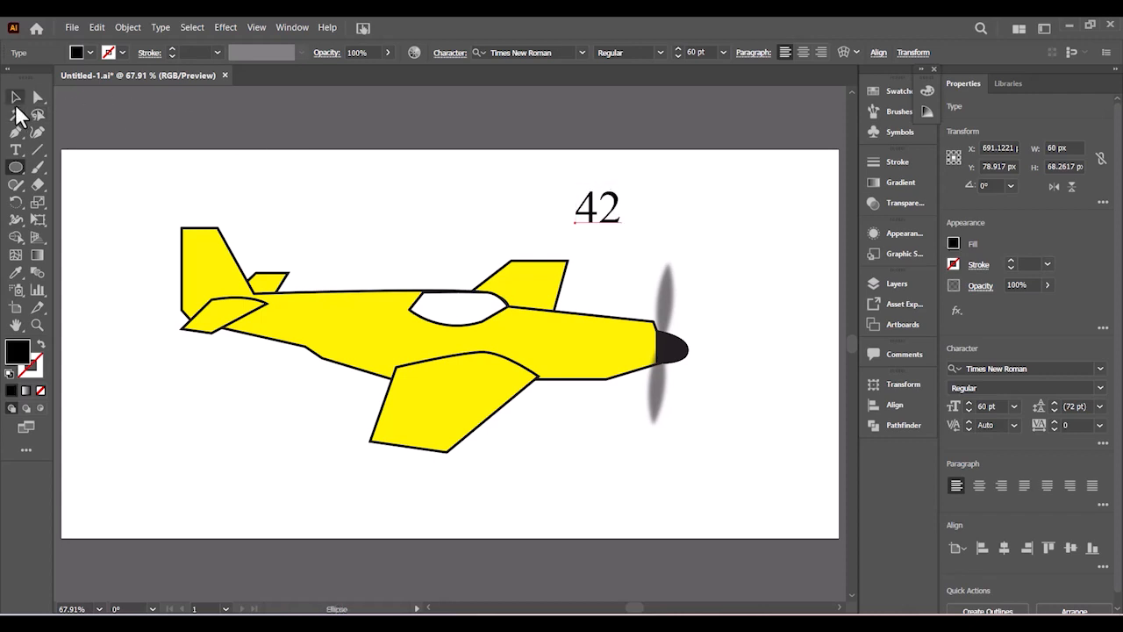
{"action": "left_click", "coordinate": [16, 98]}
{"action": "left_click", "coordinate": [451, 130]}
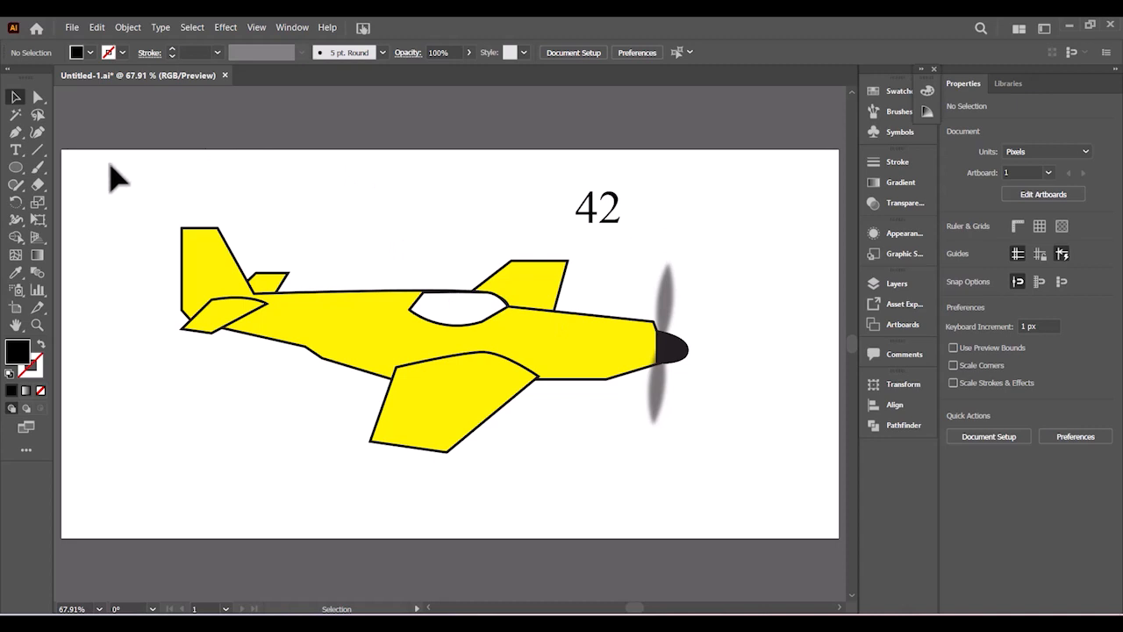
- Draw a white circle with a 3 pt black outline near the artboard's top edge
{"action": "left_click", "coordinate": [16, 168]}
{"action": "left_click", "coordinate": [89, 53]}
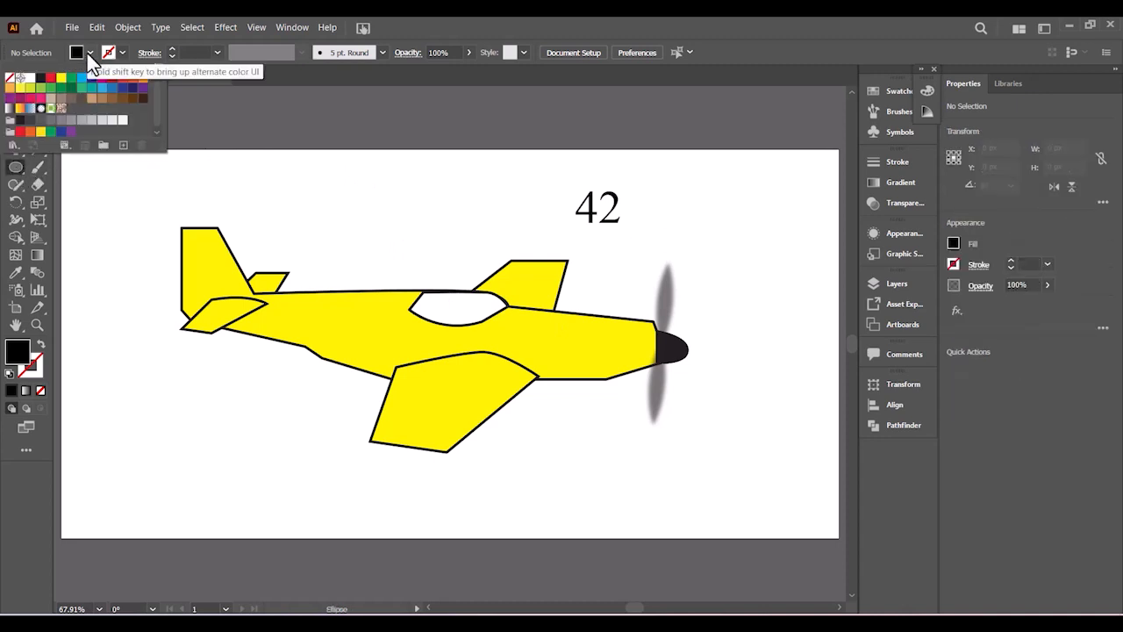
{"action": "left_click", "coordinate": [27, 78]}
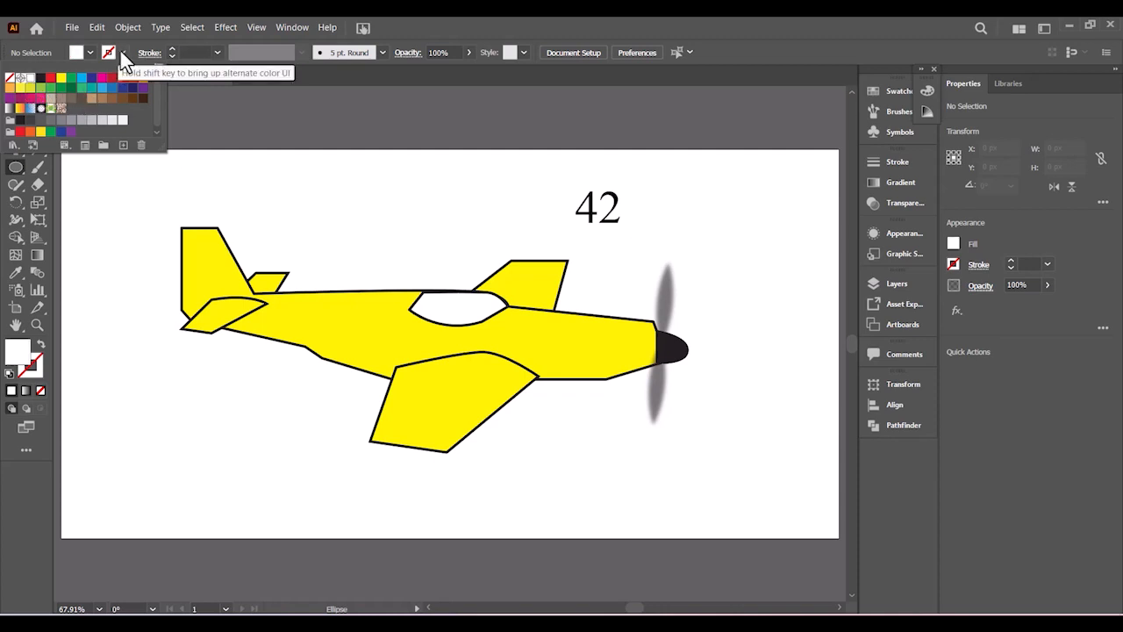
{"action": "left_click", "coordinate": [41, 79]}
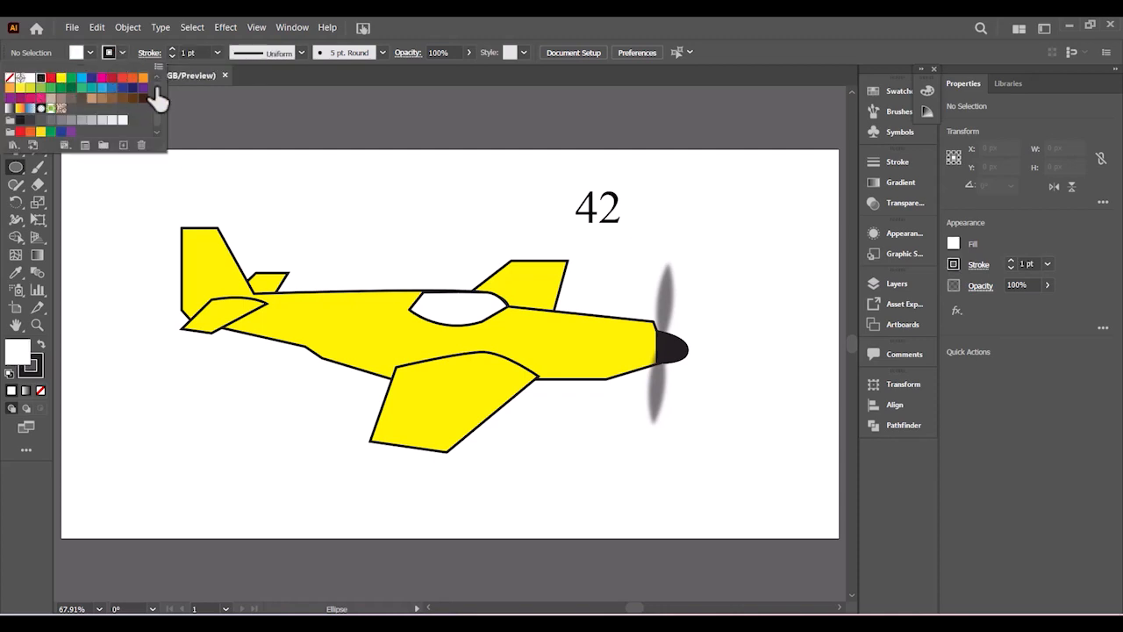
{"action": "left_click", "coordinate": [219, 52]}
{"action": "left_click", "coordinate": [219, 53]}
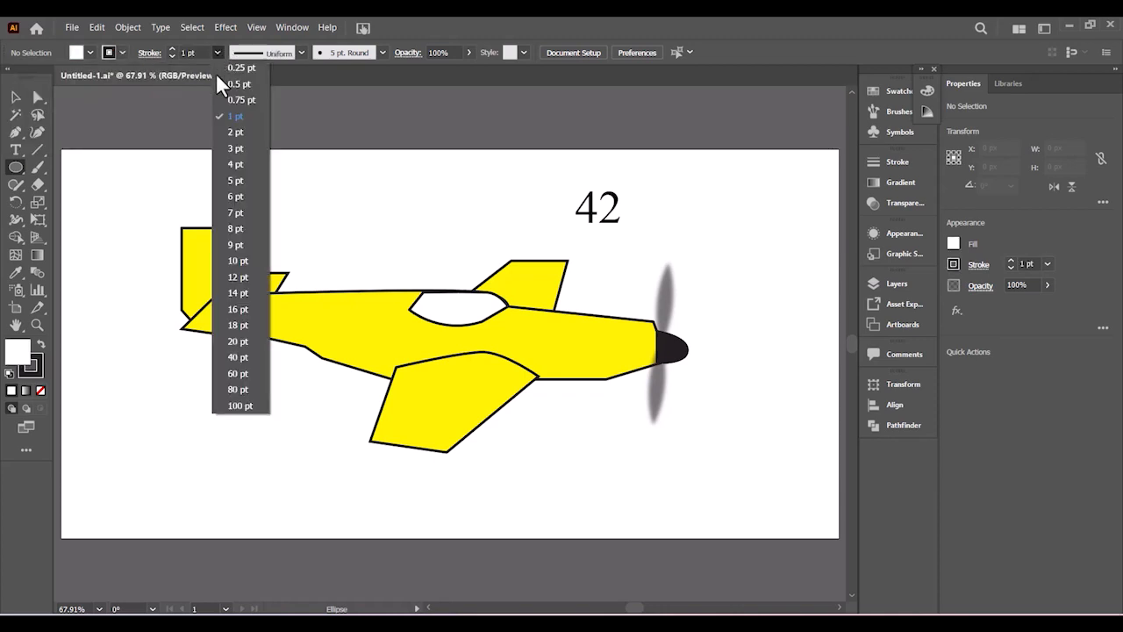
{"action": "left_click", "coordinate": [232, 149]}
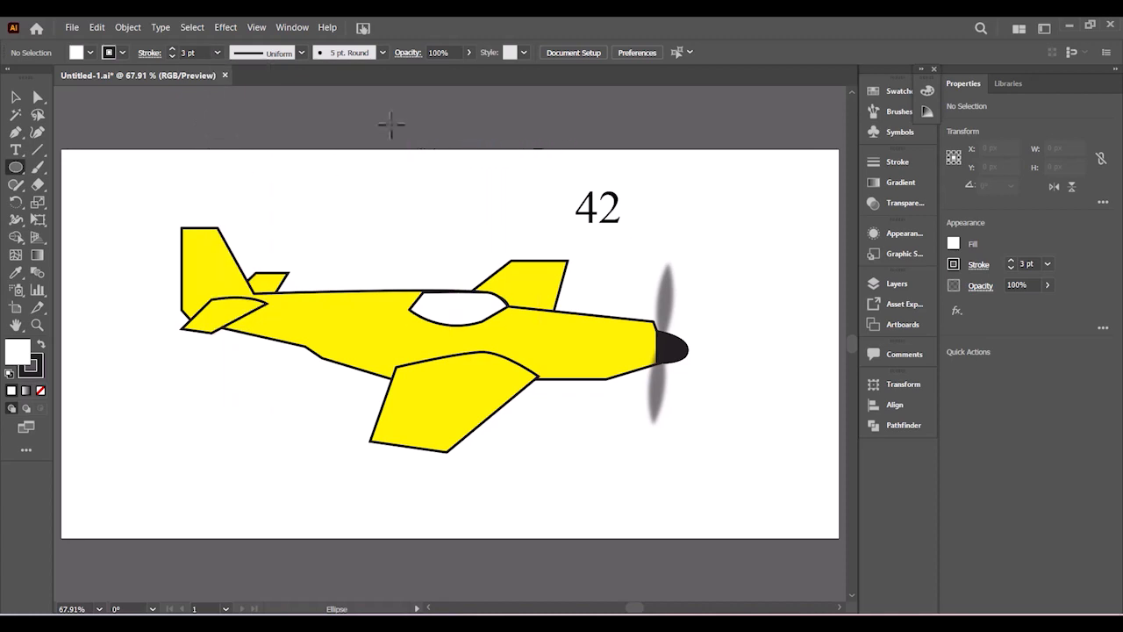
{"action": "left_click_drag", "start_coordinate": [379, 98], "coordinate": [454, 172]}
{"action": "left_click", "coordinate": [16, 97]}
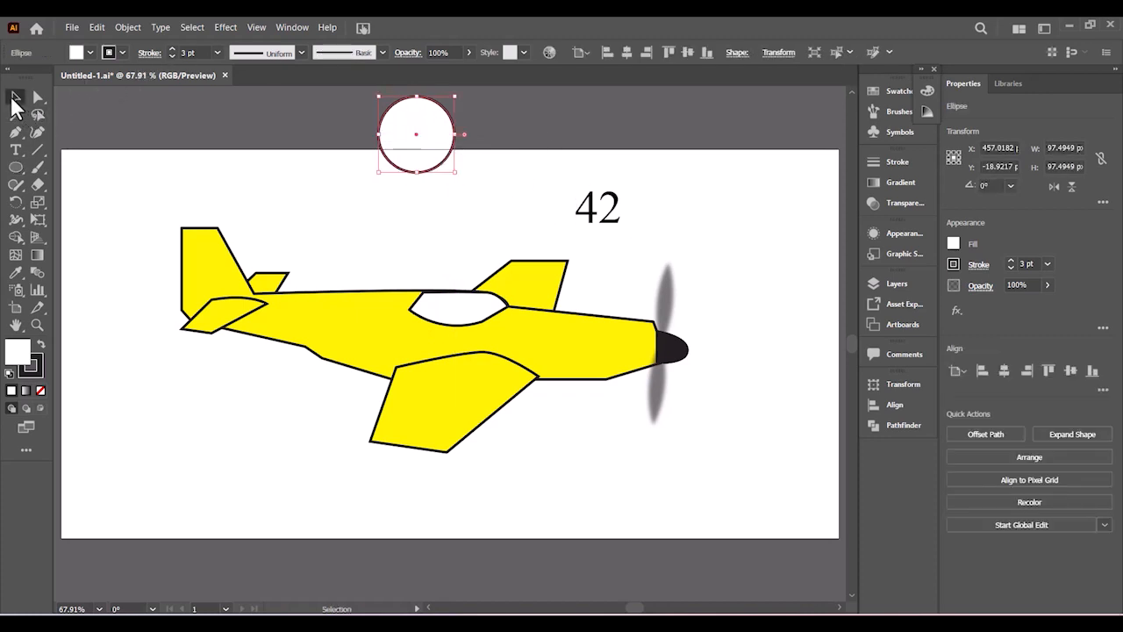
{"action": "left_click", "coordinate": [647, 230]}
- Move the 42 onto the circle, bring it to the front, and enlarge it to fill the circle
{"action": "left_click_drag", "start_coordinate": [612, 232], "coordinate": [456, 193]}
{"action": "right_click", "coordinate": [455, 193]}
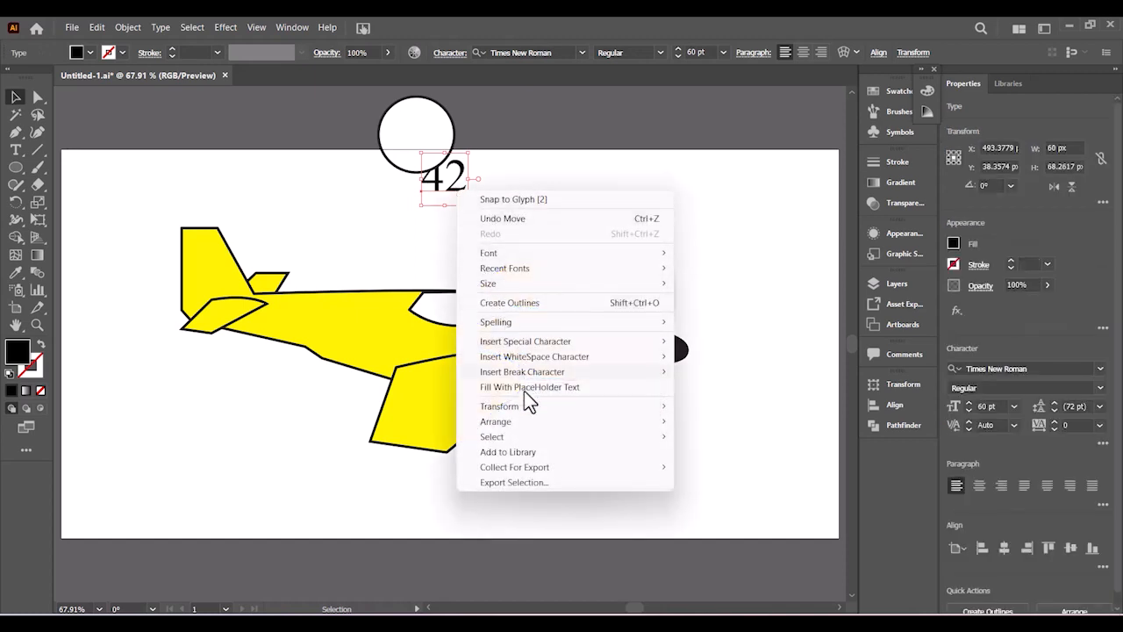
{"action": "mouse_move", "coordinate": [661, 423]}
{"action": "left_click", "coordinate": [711, 422]}
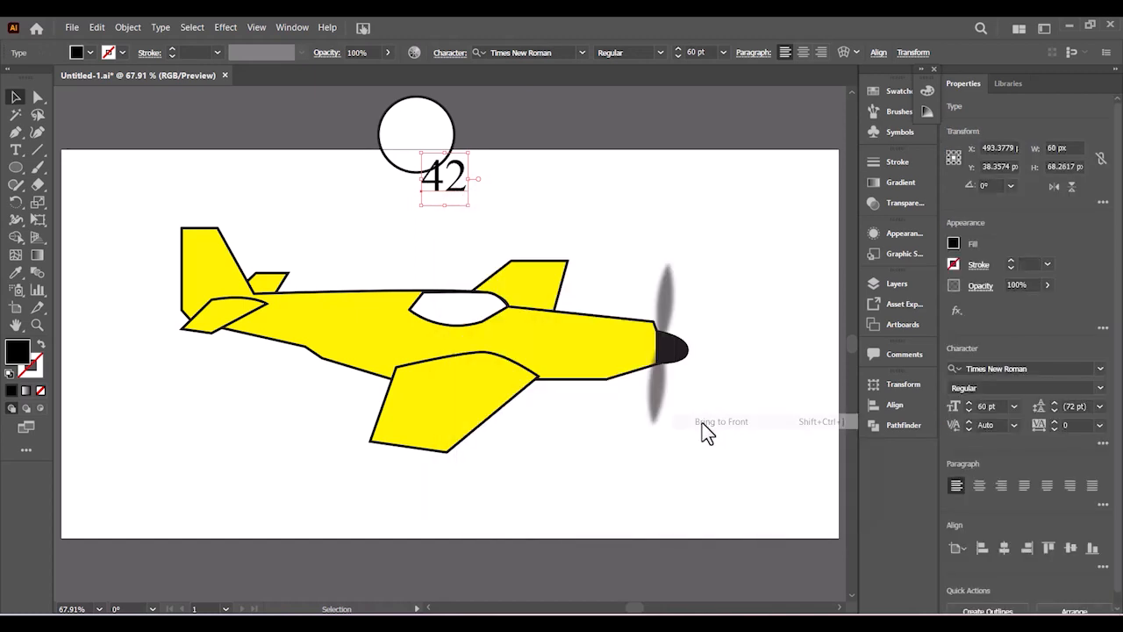
{"action": "left_click_drag", "start_coordinate": [466, 188], "coordinate": [435, 147]}
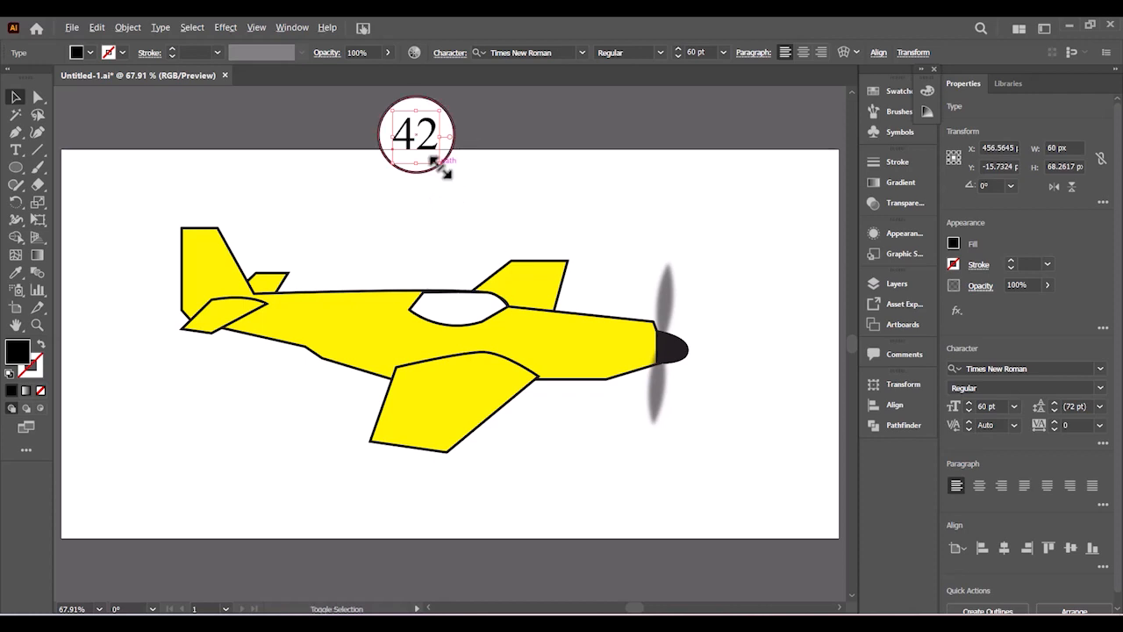
{"action": "left_click_drag", "start_coordinate": [438, 166], "coordinate": [695, 213]}
{"action": "left_click", "coordinate": [523, 134]}
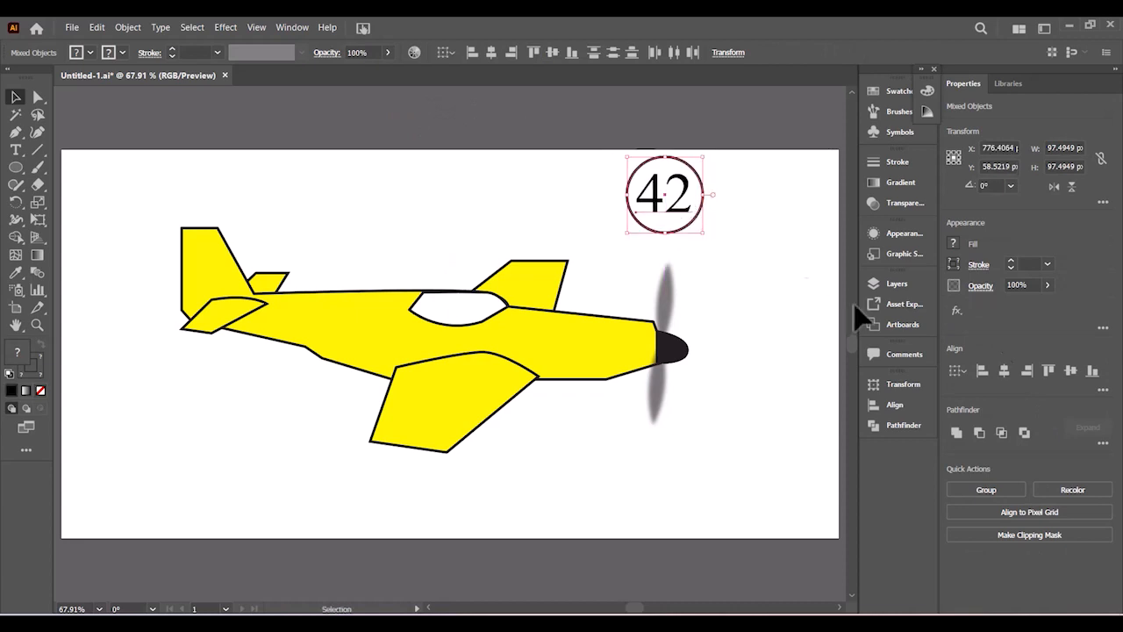
- Centre the 42 horizontally and vertically in the circle and nudge it slightly down
{"action": "left_click", "coordinate": [1001, 369]}
{"action": "left_click", "coordinate": [1063, 373]}
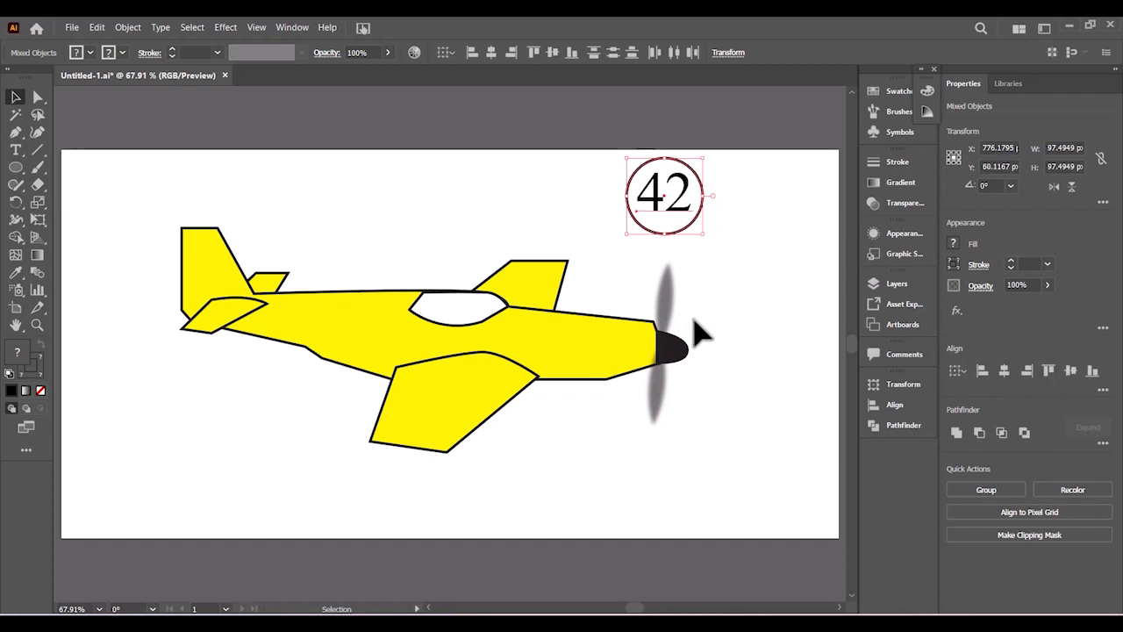
{"action": "left_click", "coordinate": [768, 323]}
{"action": "left_click", "coordinate": [684, 227]}
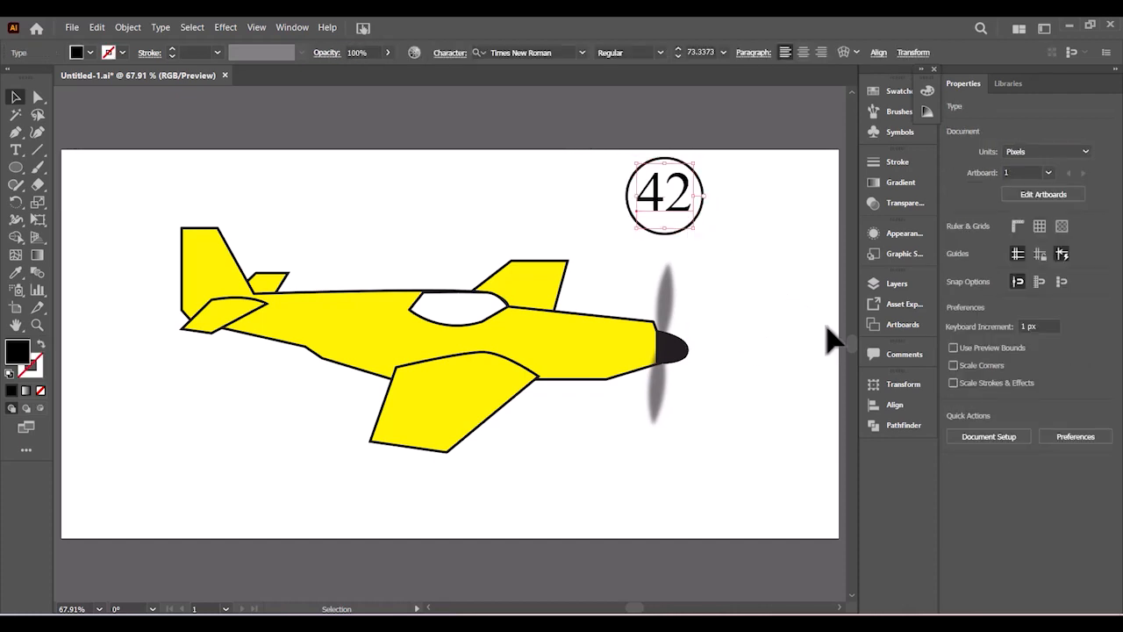
{"action": "key", "text": "Down"}
{"action": "key", "text": "Down"}
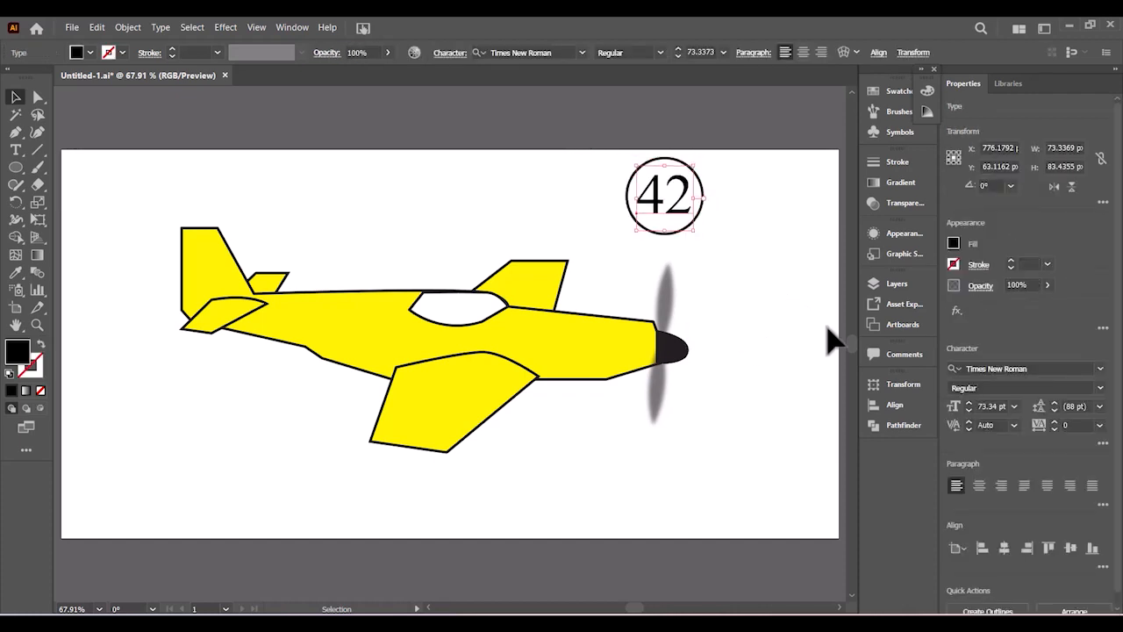
{"action": "left_click", "coordinate": [782, 314]}
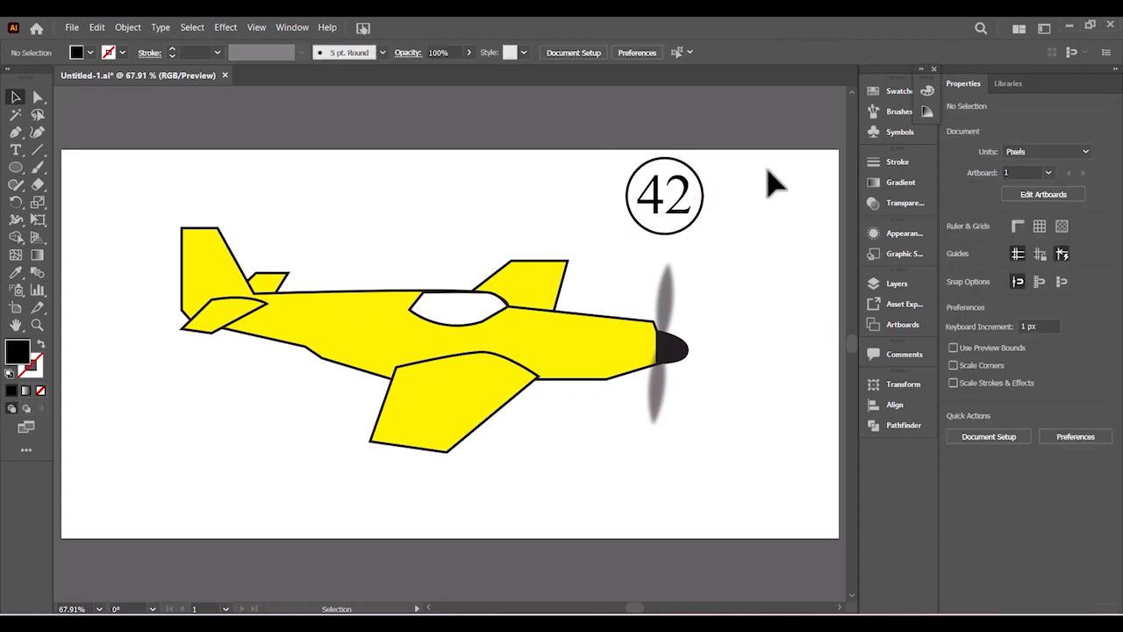
- Group the circle and 42, duplicate the badge twice, and move one copy below the plane
{"action": "left_click_drag", "start_coordinate": [644, 234], "coordinate": [672, 234]}
{"action": "right_click", "coordinate": [664, 210]}
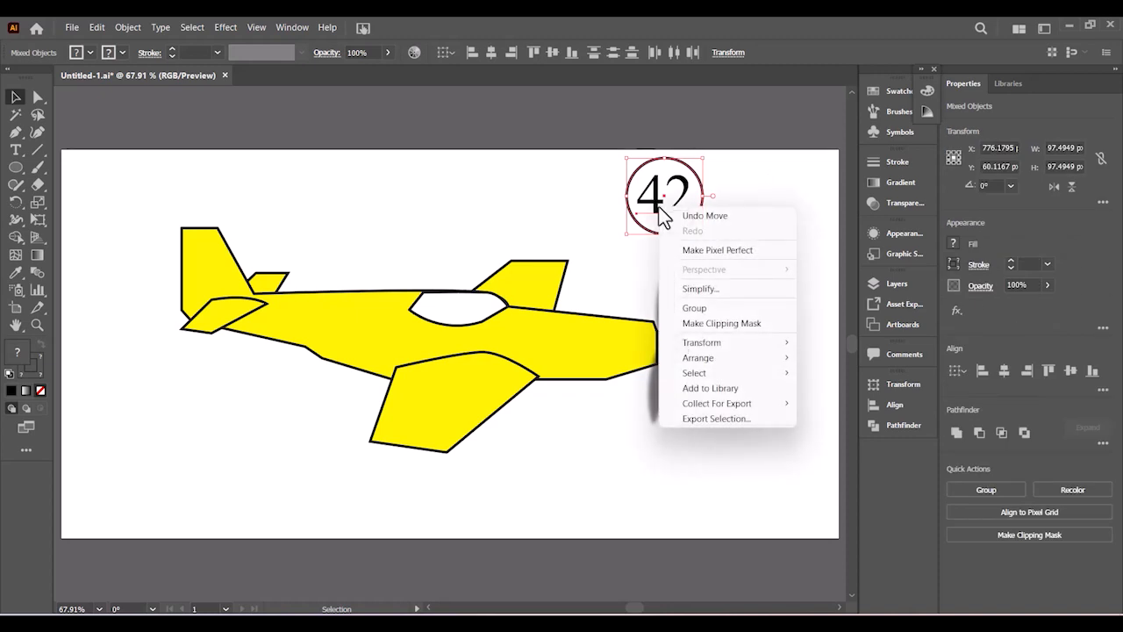
{"action": "left_click", "coordinate": [712, 308]}
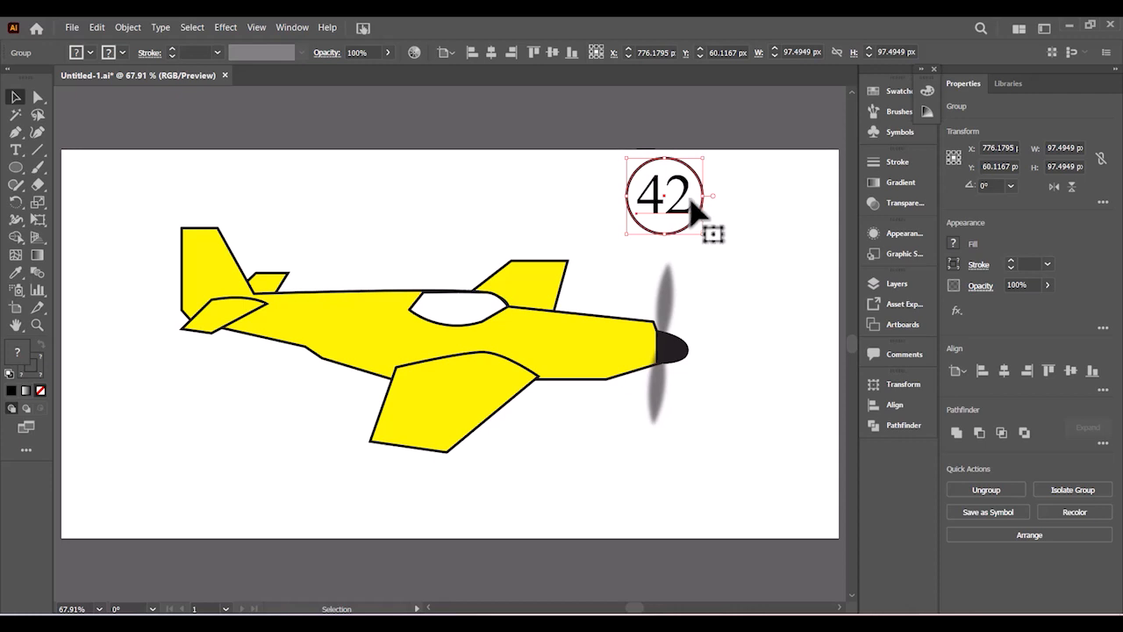
{"action": "left_click_drag", "start_coordinate": [696, 211], "coordinate": [603, 211]}
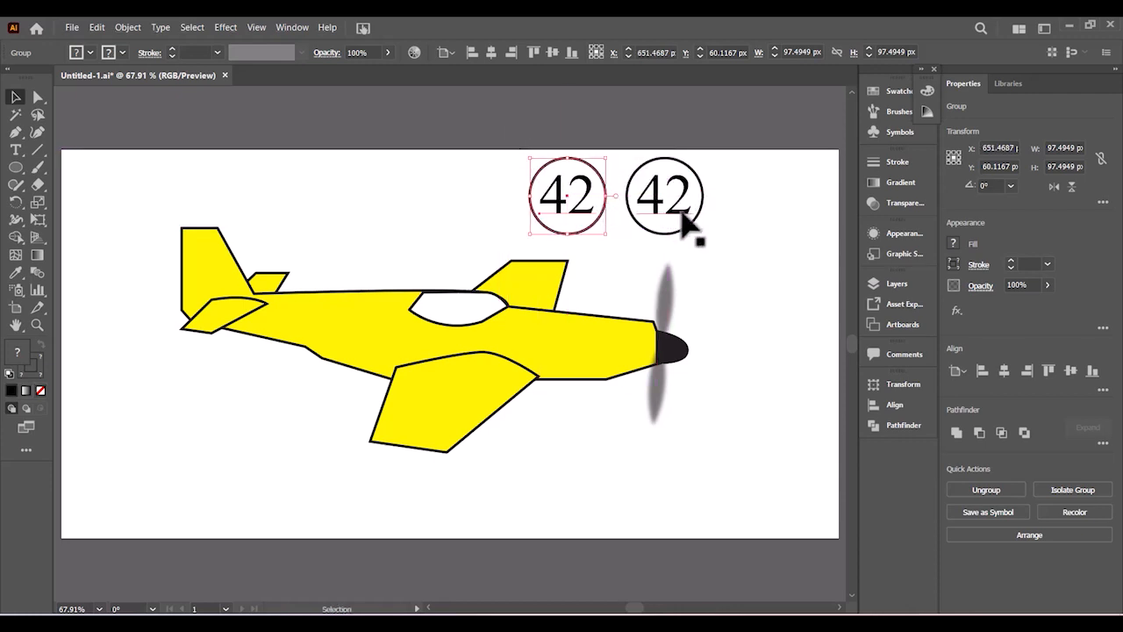
{"action": "left_click", "coordinate": [687, 201]}
{"action": "left_click_drag", "start_coordinate": [686, 202], "coordinate": [789, 205]}
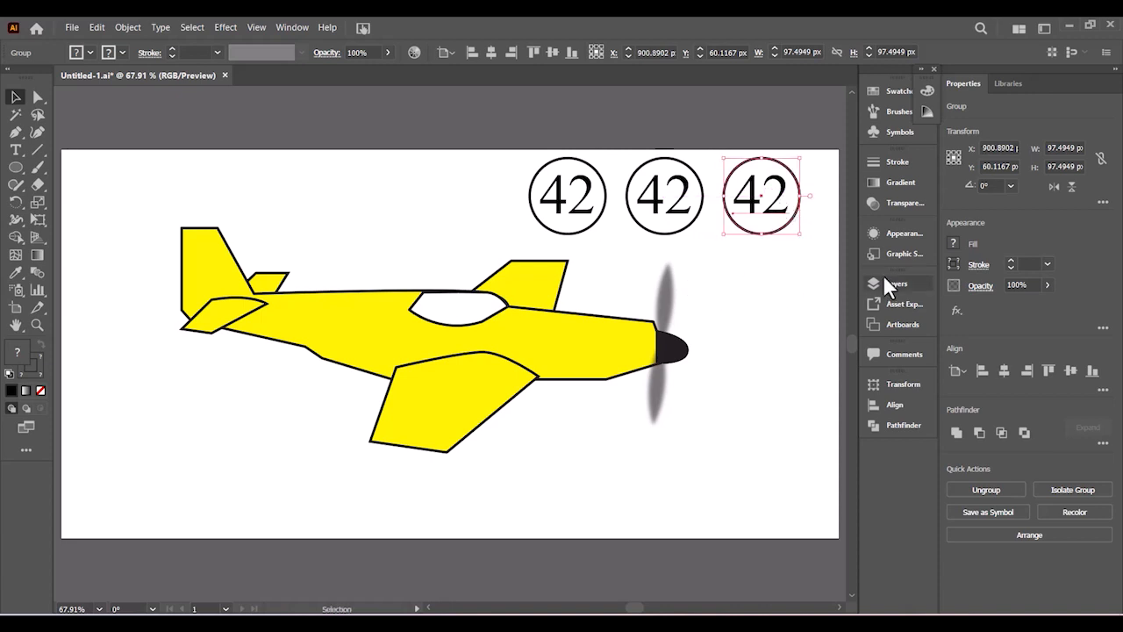
{"action": "left_click_drag", "start_coordinate": [789, 205], "coordinate": [572, 462]}
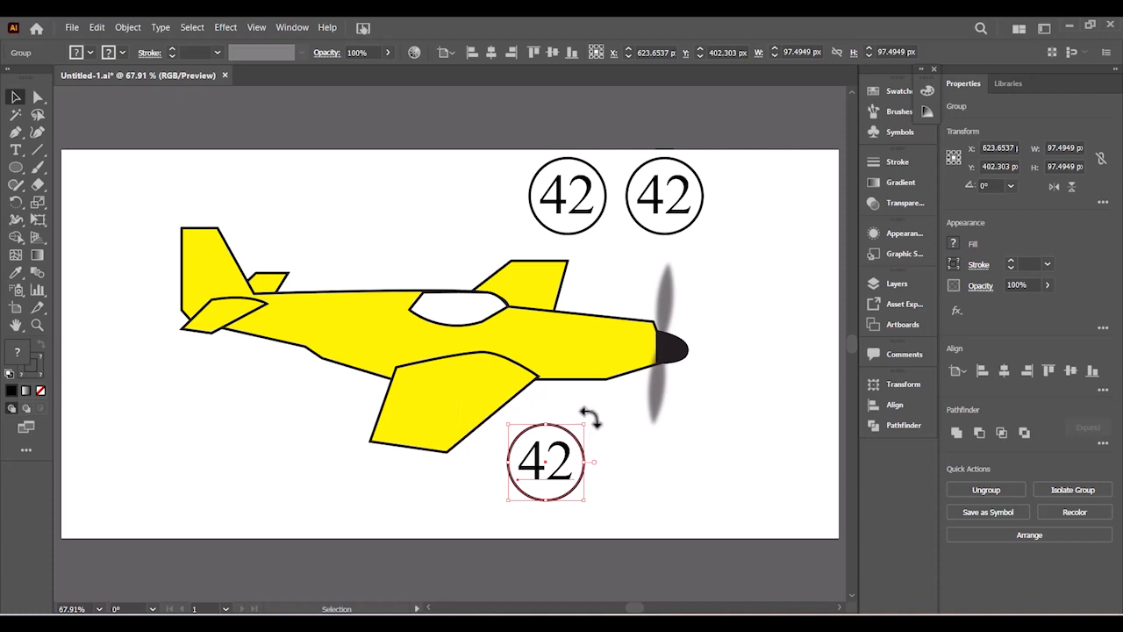
- Rotate the third badge to 270°, shrink it to about 74 px, and set it on the lower wing
{"action": "left_click_drag", "start_coordinate": [590, 417], "coordinate": [597, 489]}
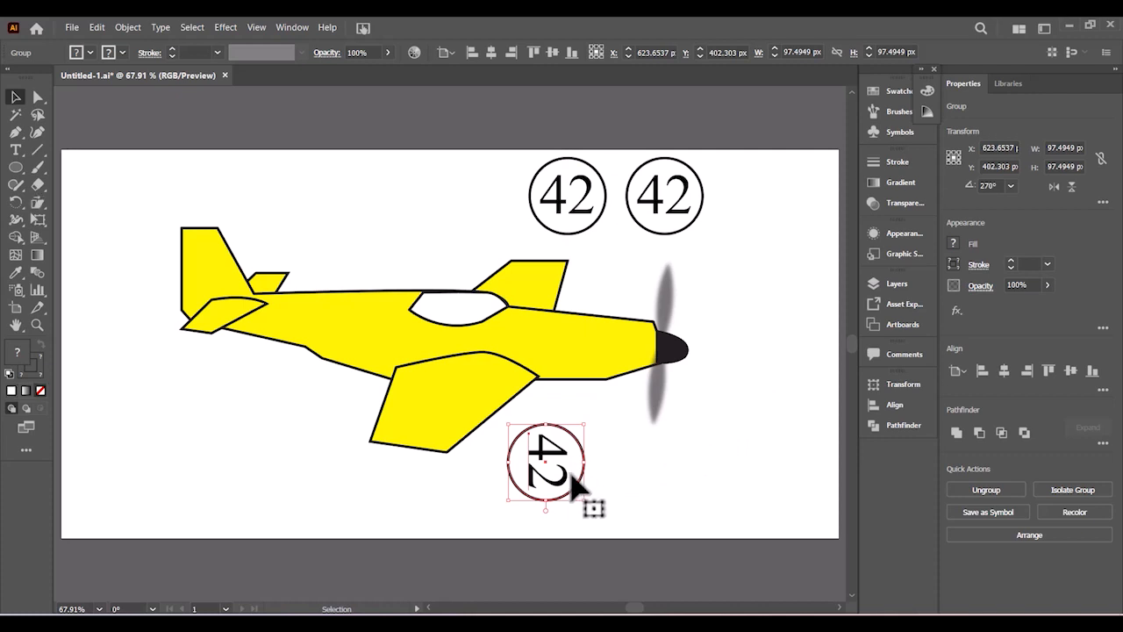
{"action": "left_click_drag", "start_coordinate": [572, 474], "coordinate": [457, 435]}
{"action": "mouse_move", "coordinate": [437, 388]}
{"action": "left_mouse_down"}
{"action": "mouse_move", "coordinate": [444, 397]}
{"action": "mouse_move", "coordinate": [430, 401]}
{"action": "left_mouse_up"}
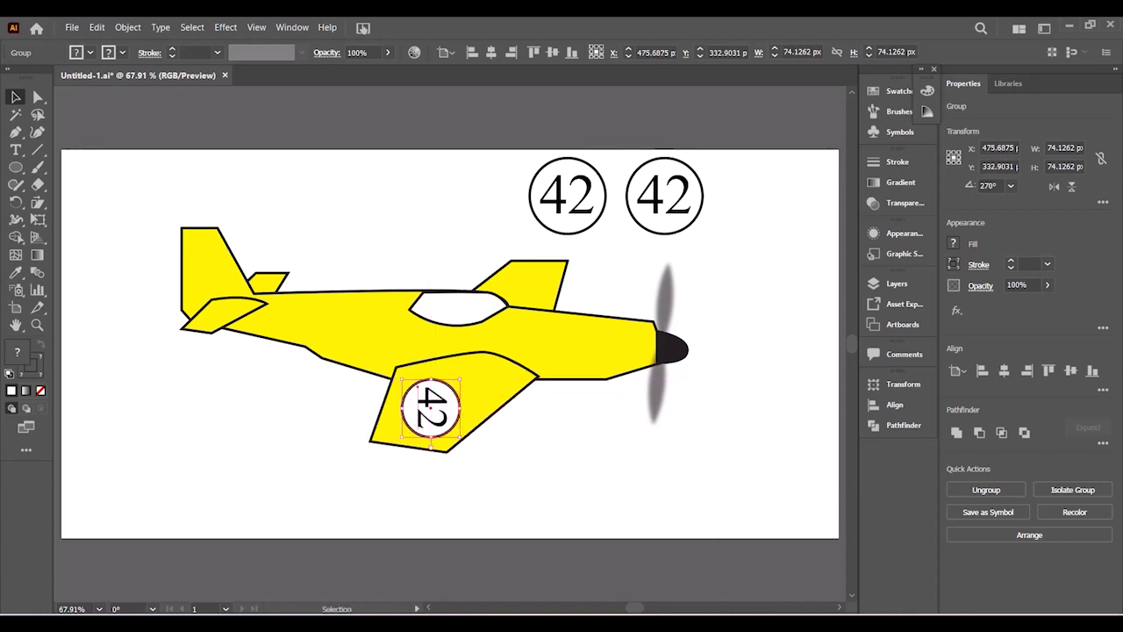
{"action": "left_click", "coordinate": [741, 624]}
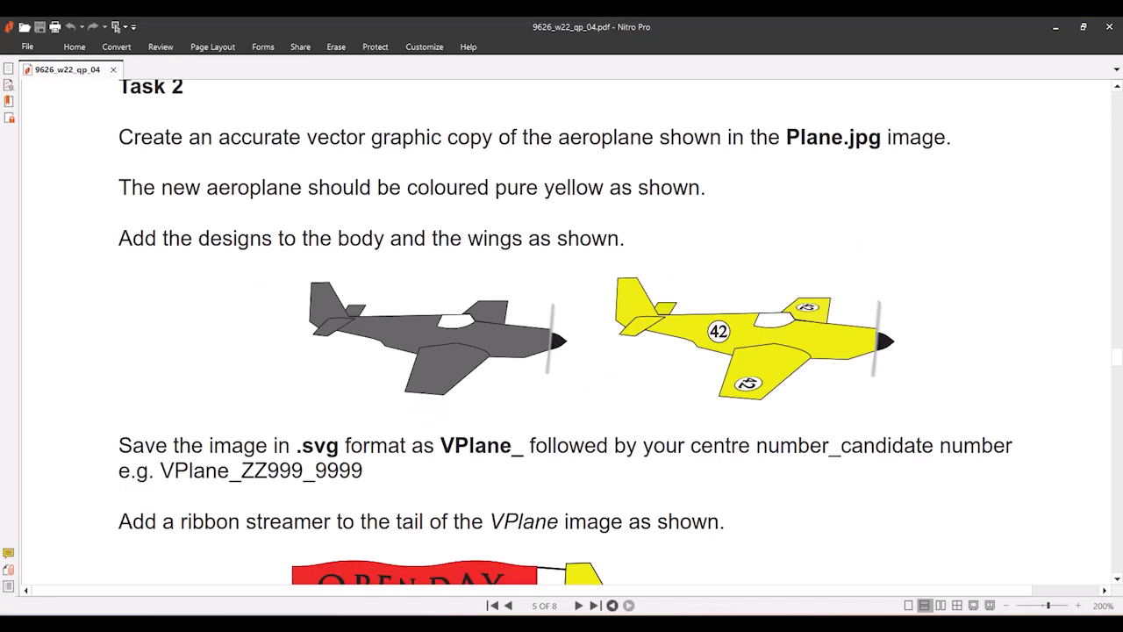
{"action": "left_click", "coordinate": [774, 624]}
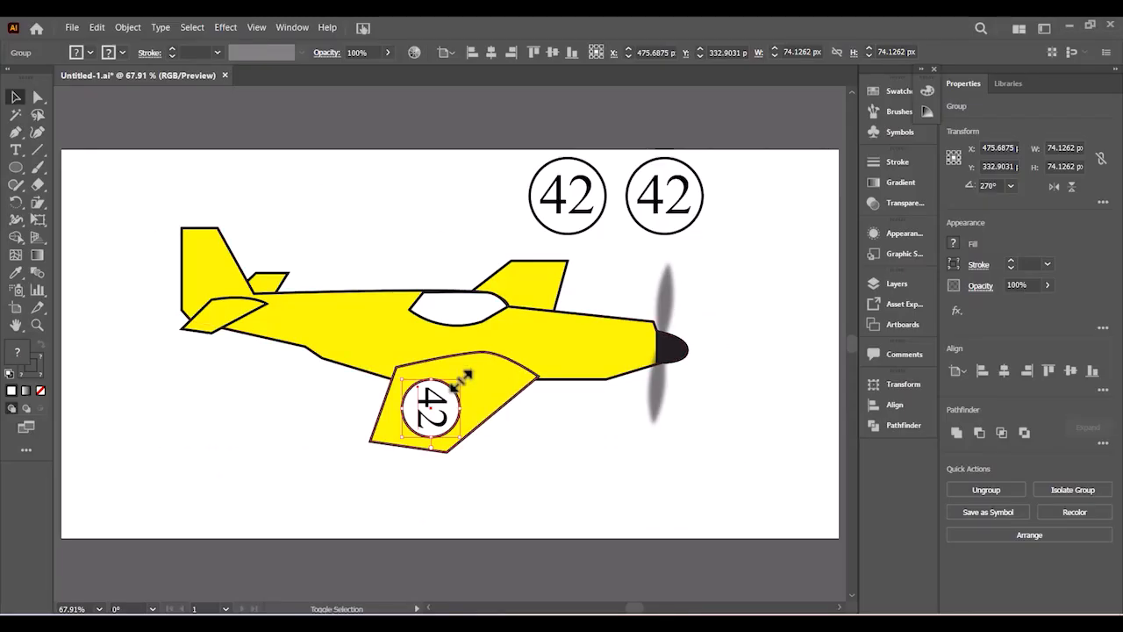
- Shrink the wing's 42 badge and nudge it slightly right along the wing
{"action": "left_click_drag", "start_coordinate": [462, 376], "coordinate": [445, 395]}
{"action": "left_click", "coordinate": [520, 467]}
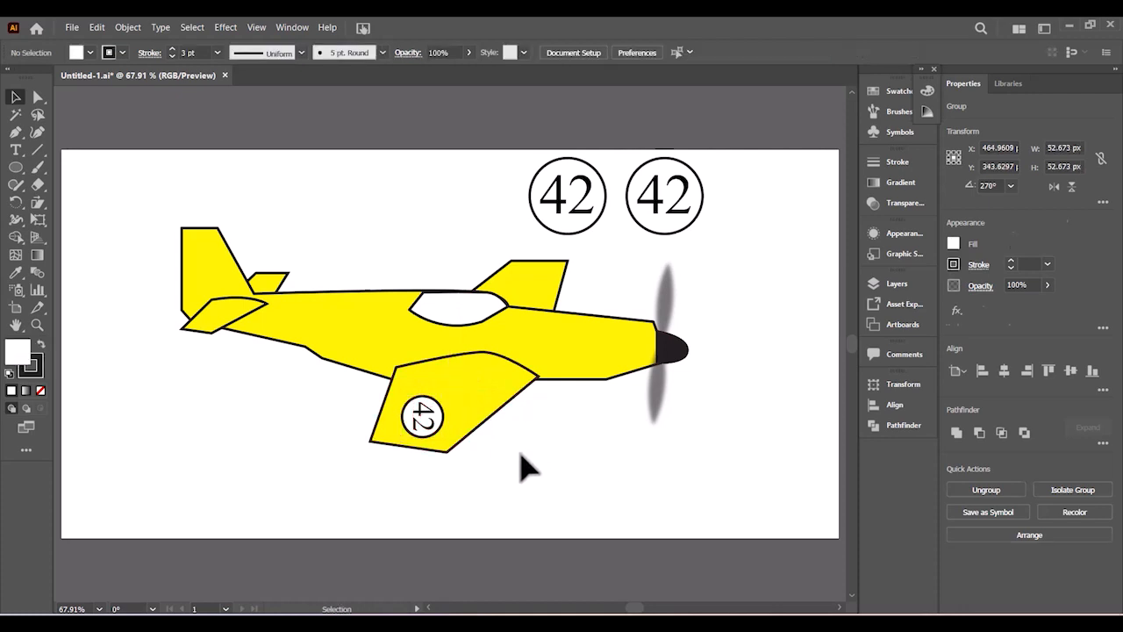
{"action": "left_click", "coordinate": [436, 431]}
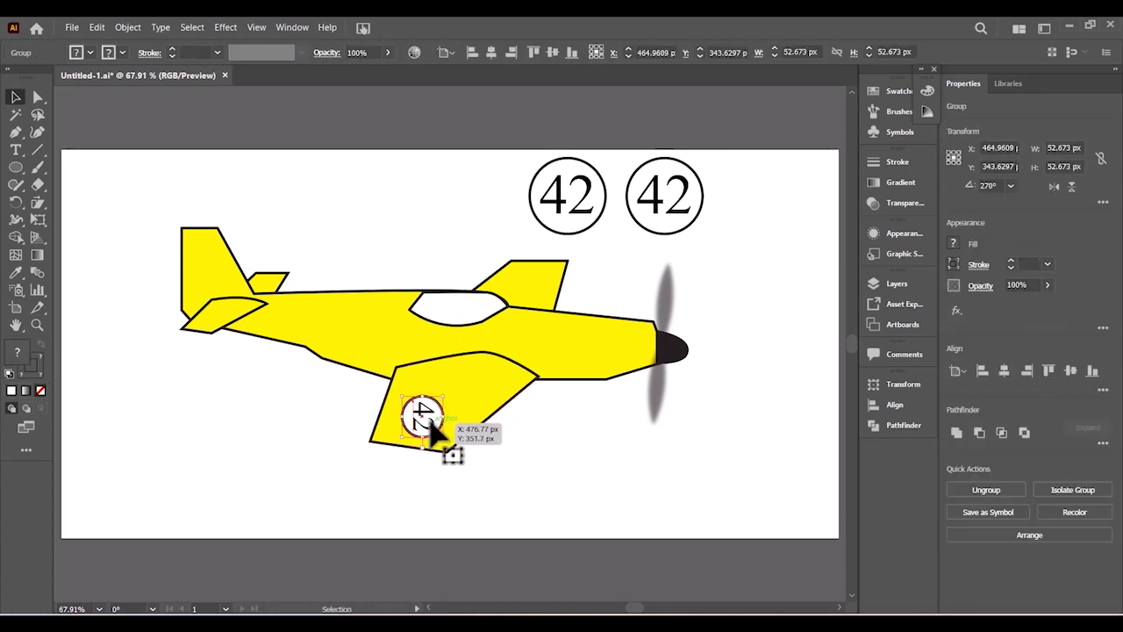
{"action": "left_click_drag", "start_coordinate": [430, 421], "coordinate": [434, 424]}
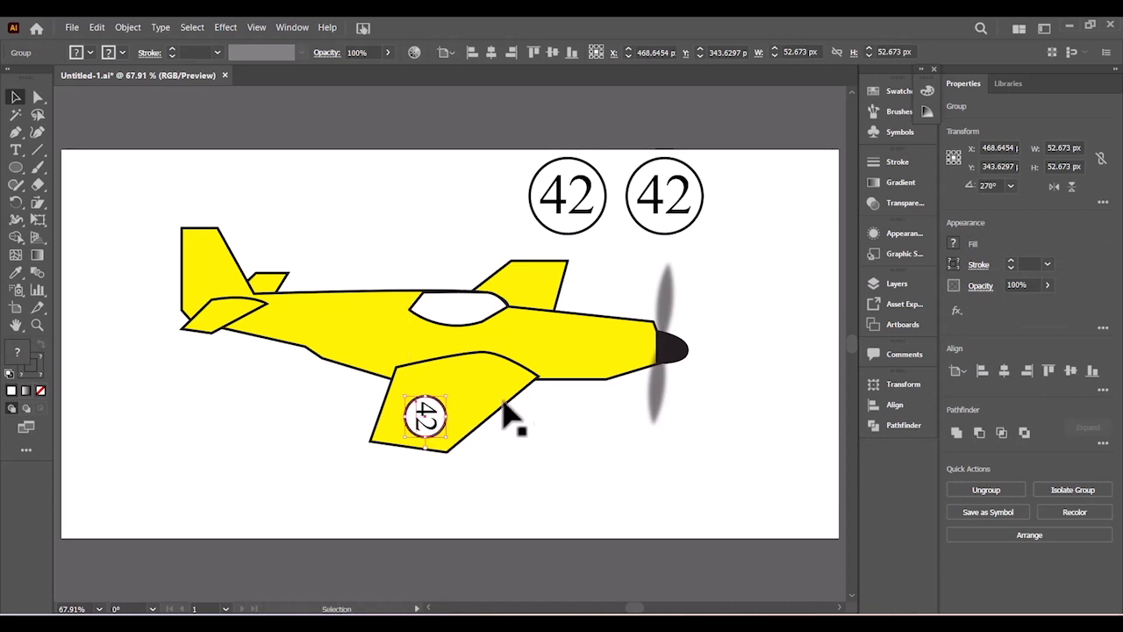
{"action": "left_click", "coordinate": [527, 450]}
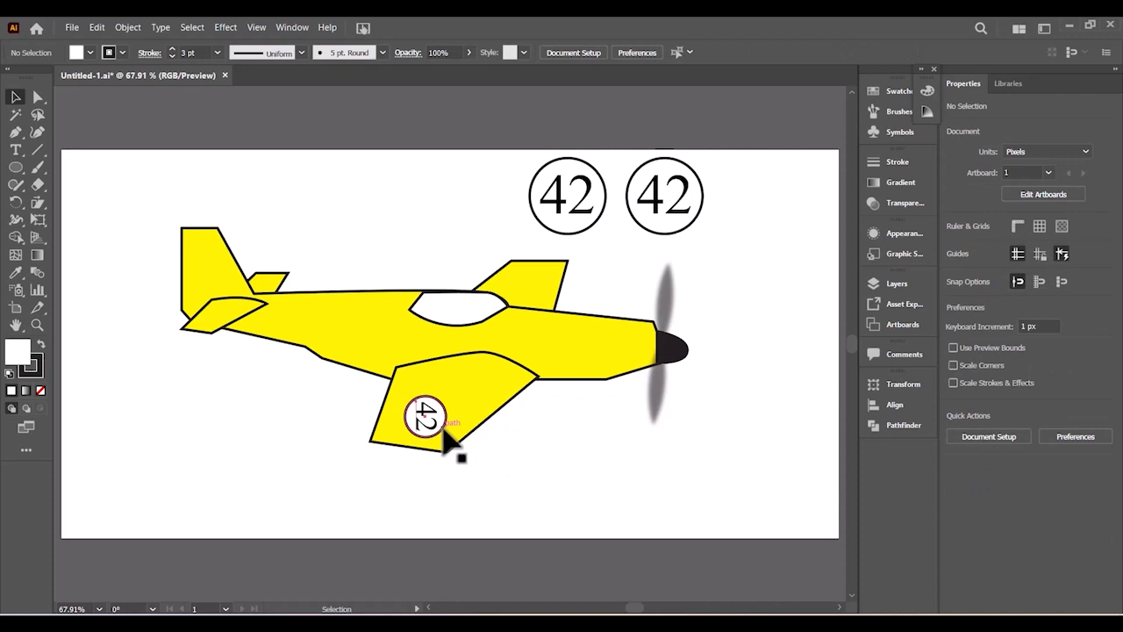
- Ungroup the badge and thin its circle outline to 1 pt
{"action": "left_click", "coordinate": [443, 436]}
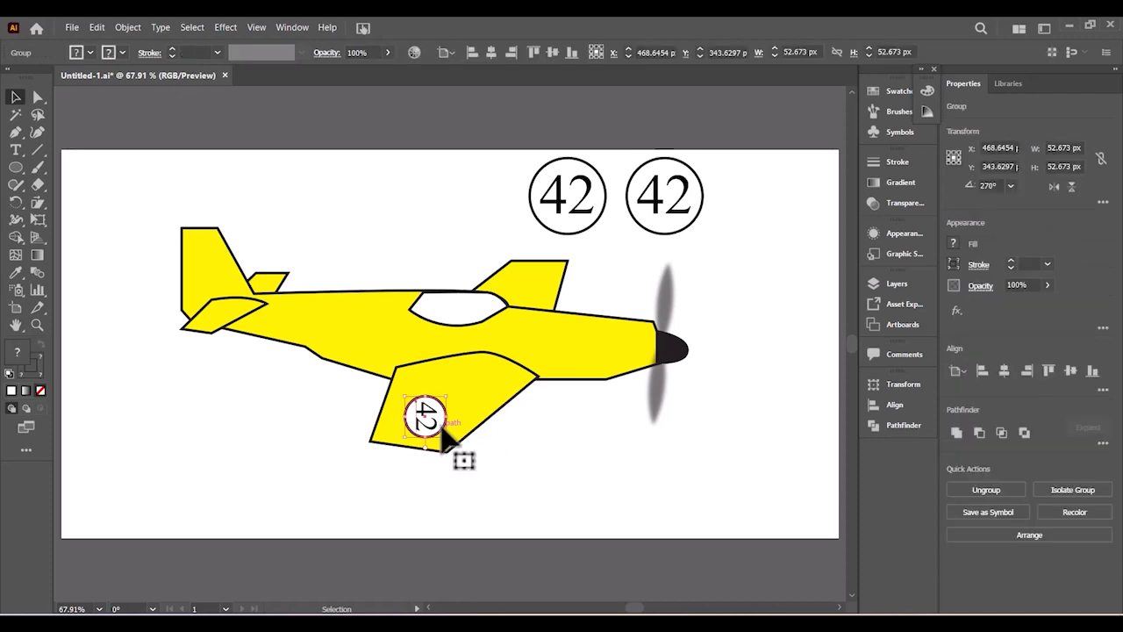
{"action": "right_click", "coordinate": [444, 437]}
{"action": "left_click", "coordinate": [484, 304]}
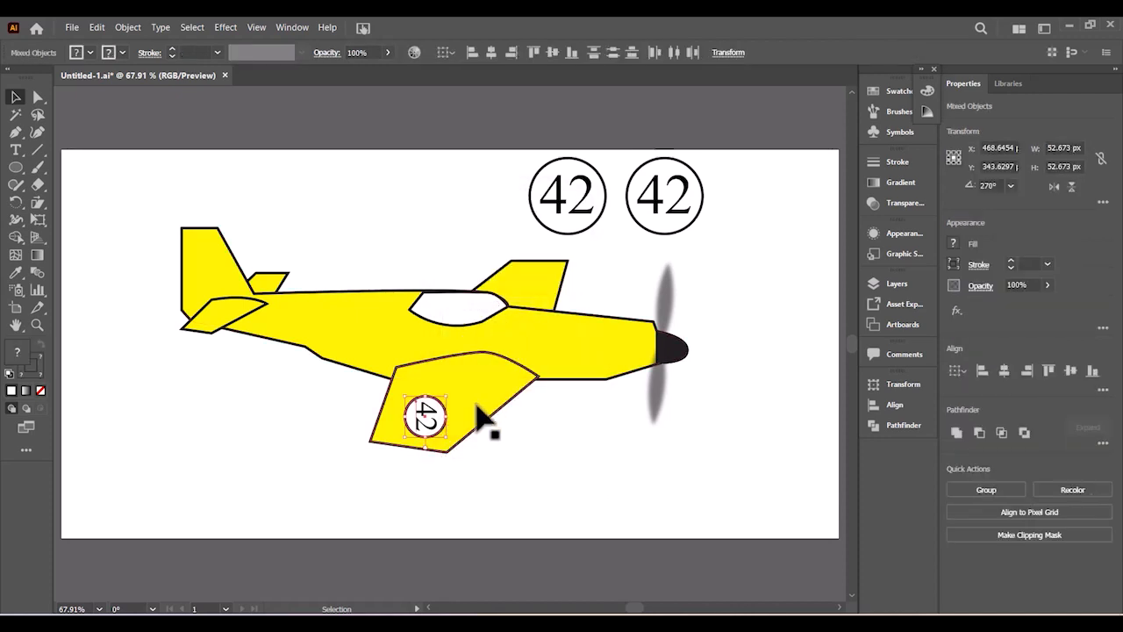
{"action": "left_click", "coordinate": [491, 459]}
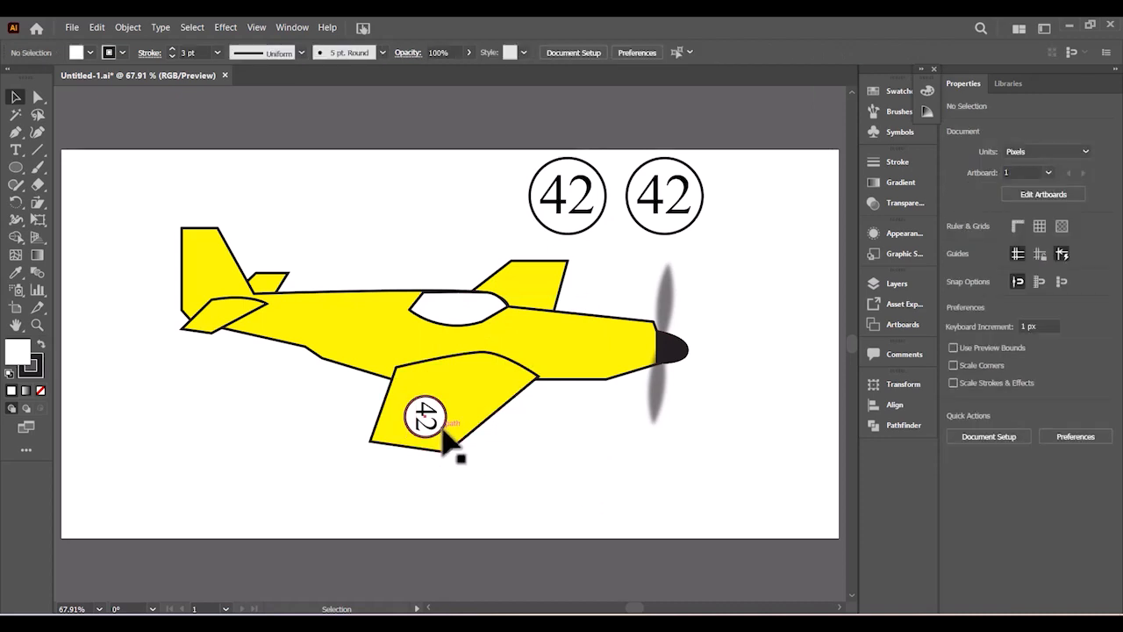
{"action": "left_click", "coordinate": [442, 437]}
{"action": "left_click", "coordinate": [217, 53]}
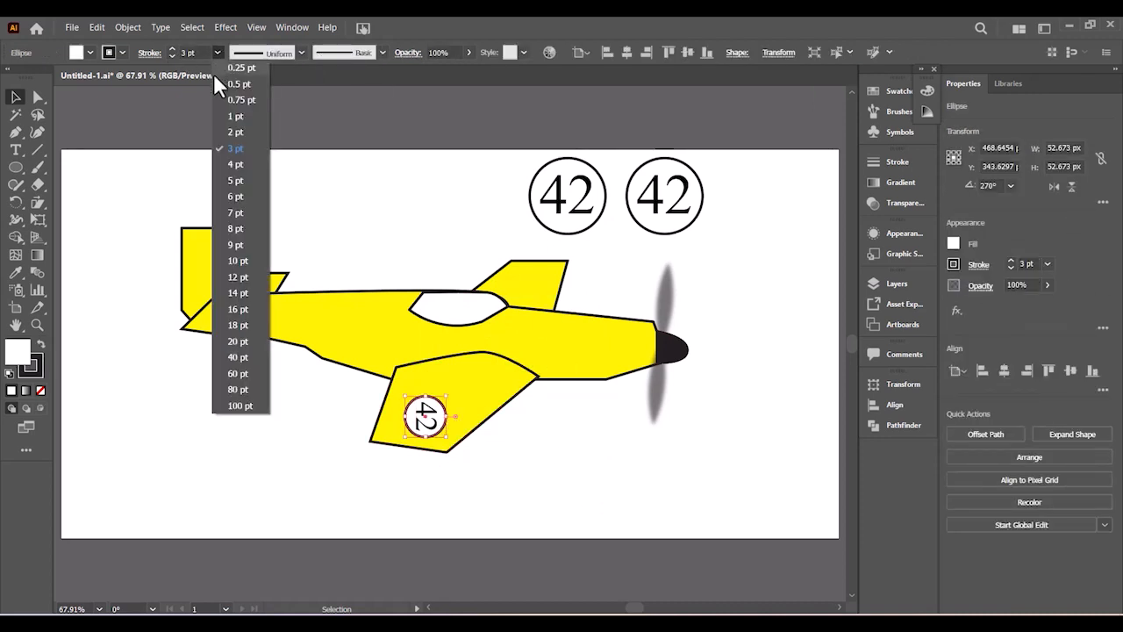
{"action": "left_click", "coordinate": [235, 120]}
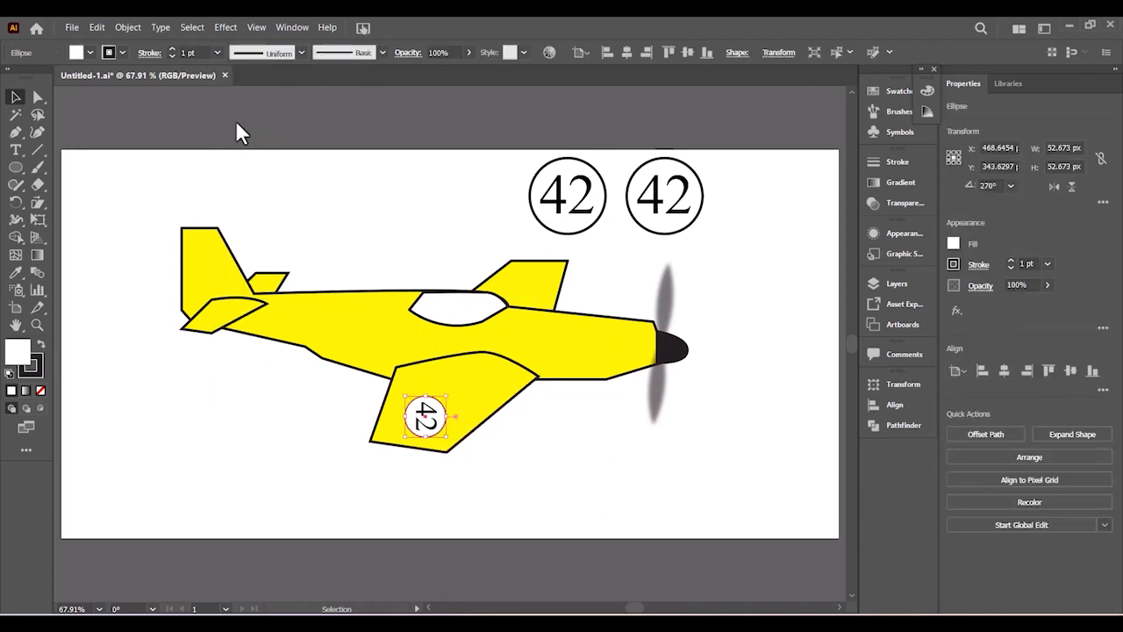
{"action": "left_click", "coordinate": [270, 139]}
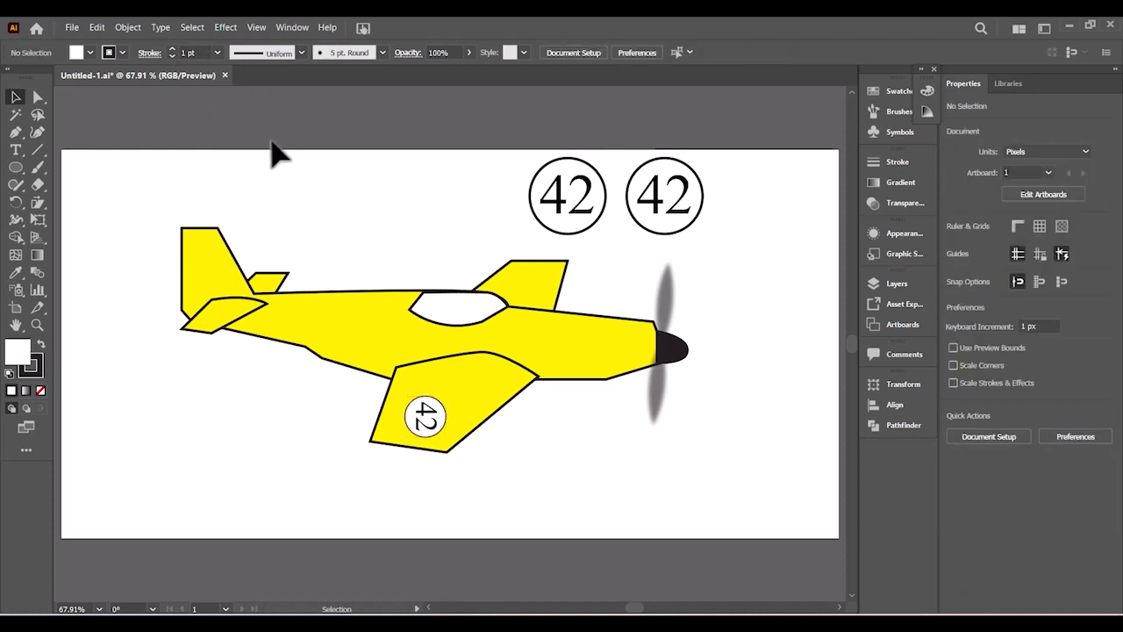
- Regroup the circle and the 42 text into one 52.673 px badge
{"action": "left_click", "coordinate": [421, 430]}
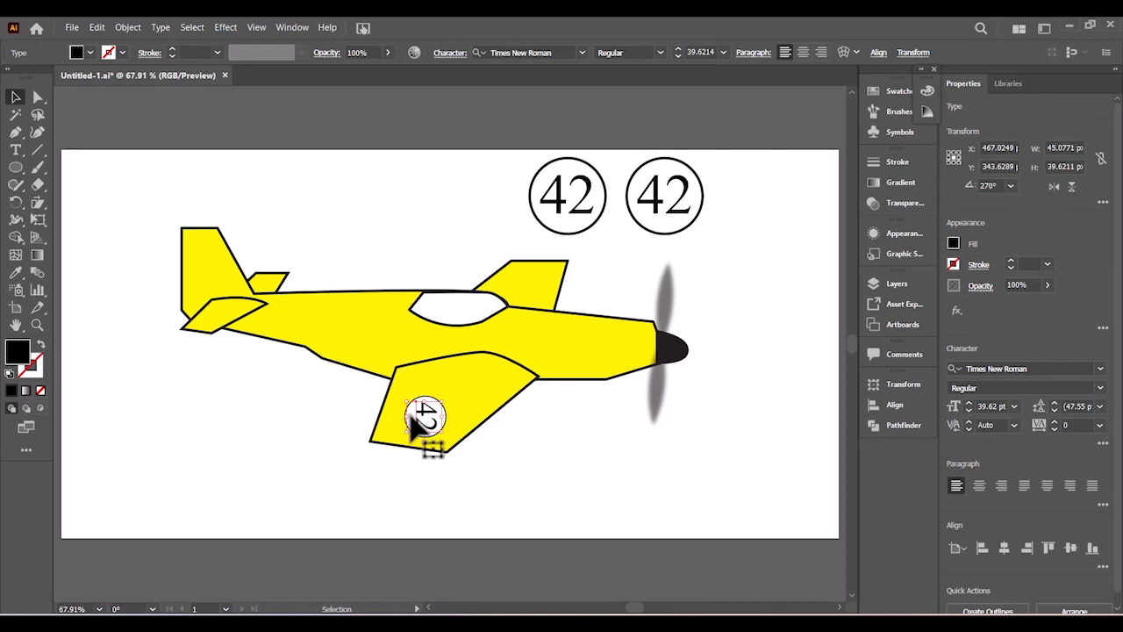
{"action": "key", "text": "ctrl+shift+a"}
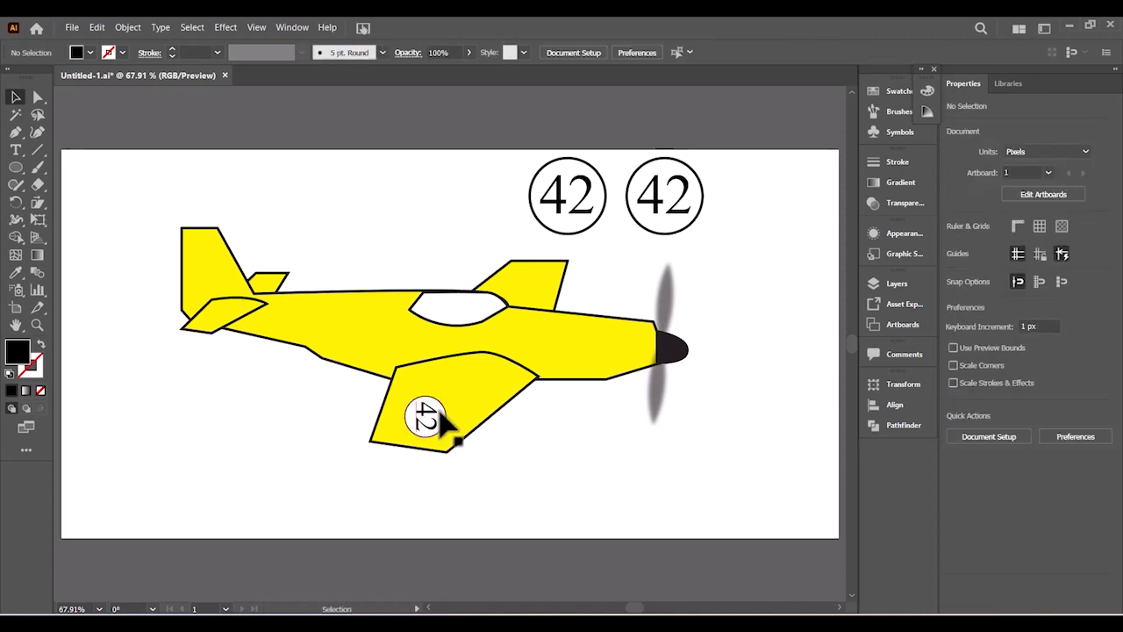
{"action": "left_click", "coordinate": [437, 416]}
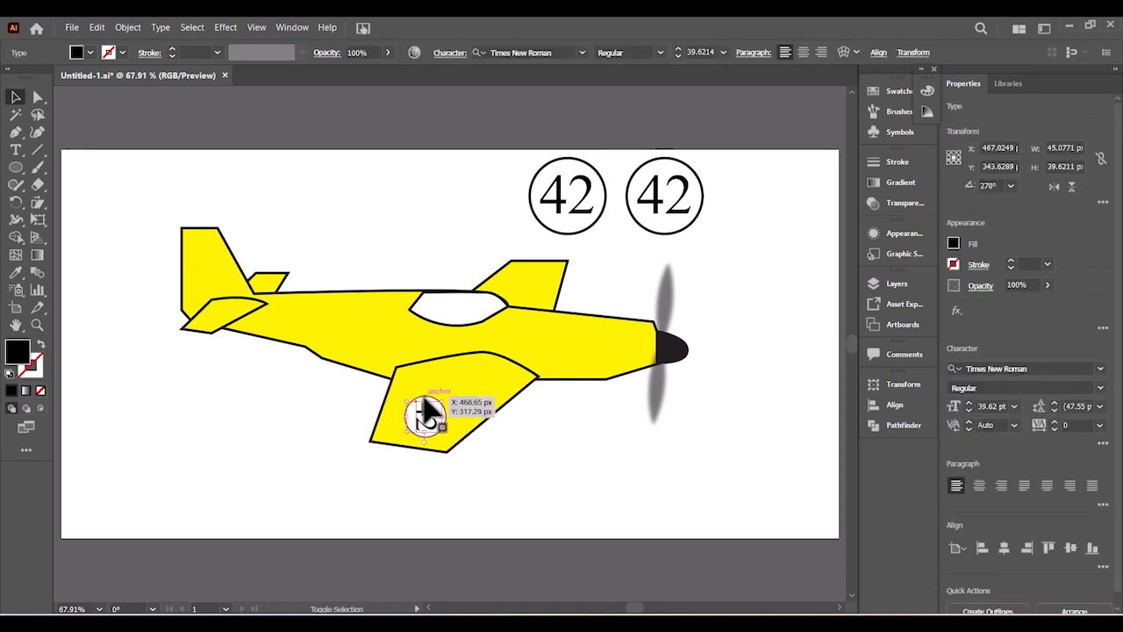
{"action": "left_click", "coordinate": [424, 412], "text": "shift"}
{"action": "right_click", "coordinate": [427, 416]}
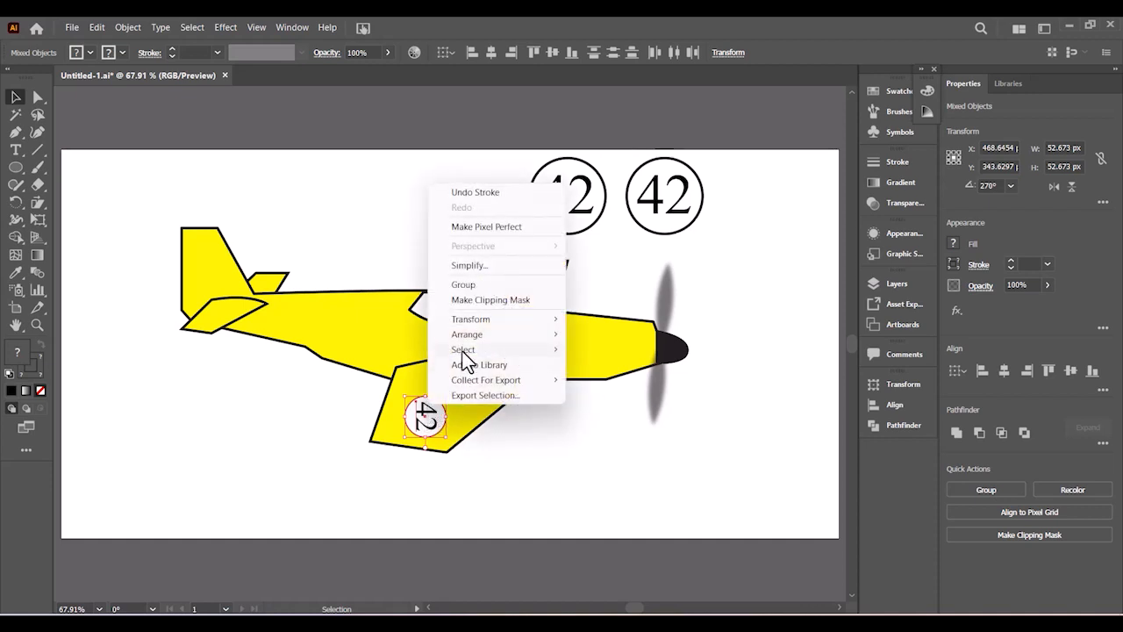
{"action": "left_click", "coordinate": [463, 284]}
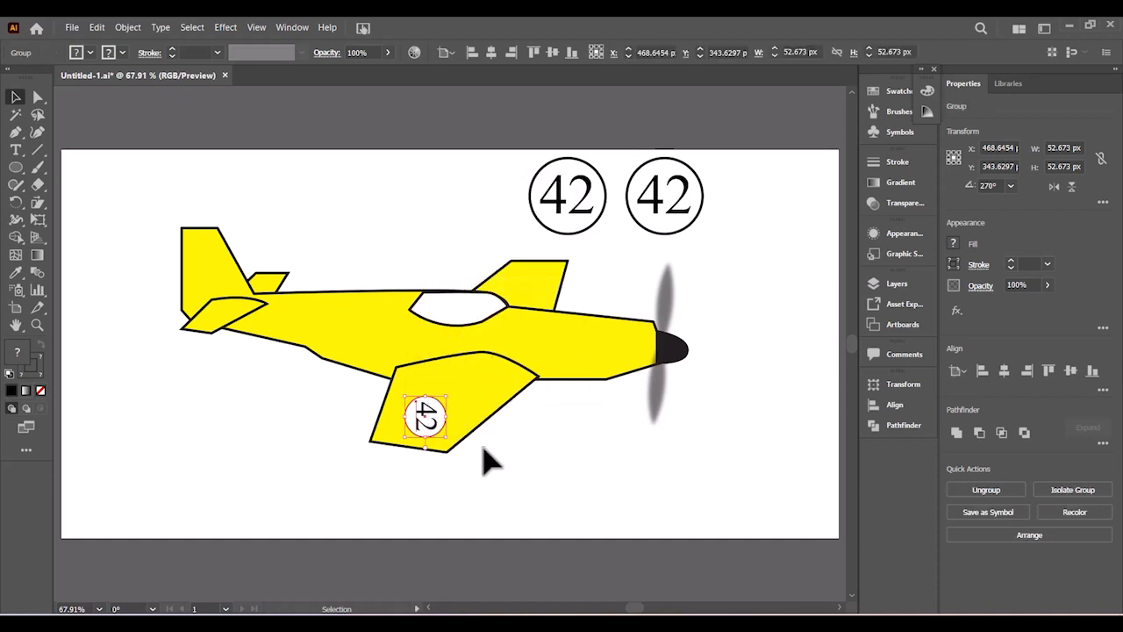
{"action": "left_click", "coordinate": [35, 202]}
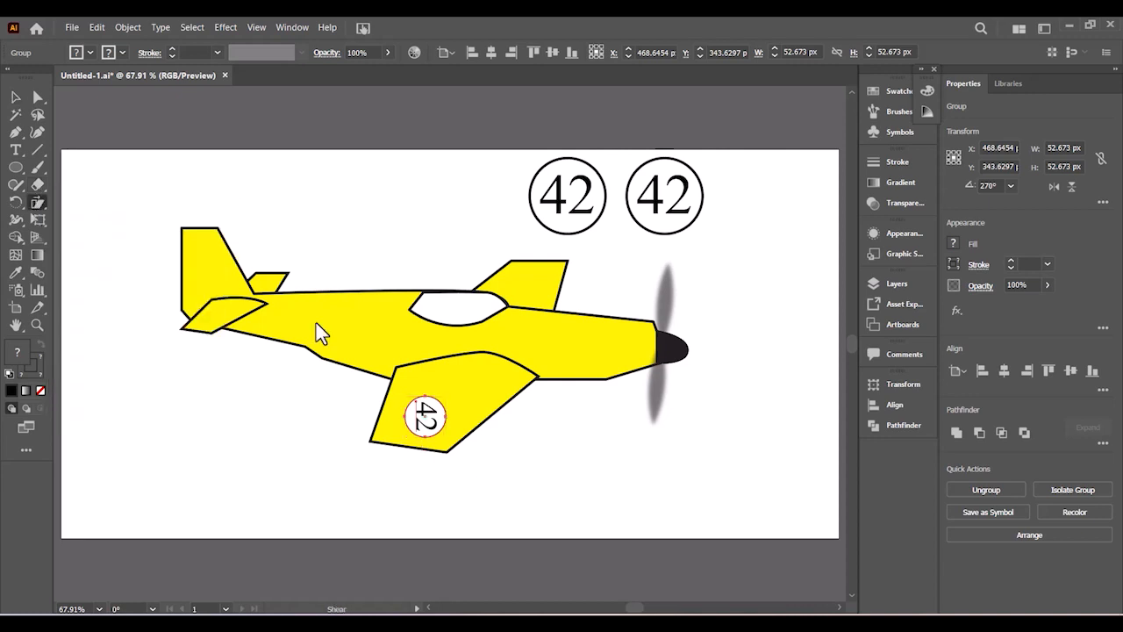
- Shear the wing badge into a flattened oval about 75.97 × 36.53 px
{"action": "key", "text": "ctrl+plus"}
{"action": "key", "text": "ctrl+plus"}
{"action": "key", "text": "ctrl+plus"}
{"action": "key", "text": "ctrl+plus"}
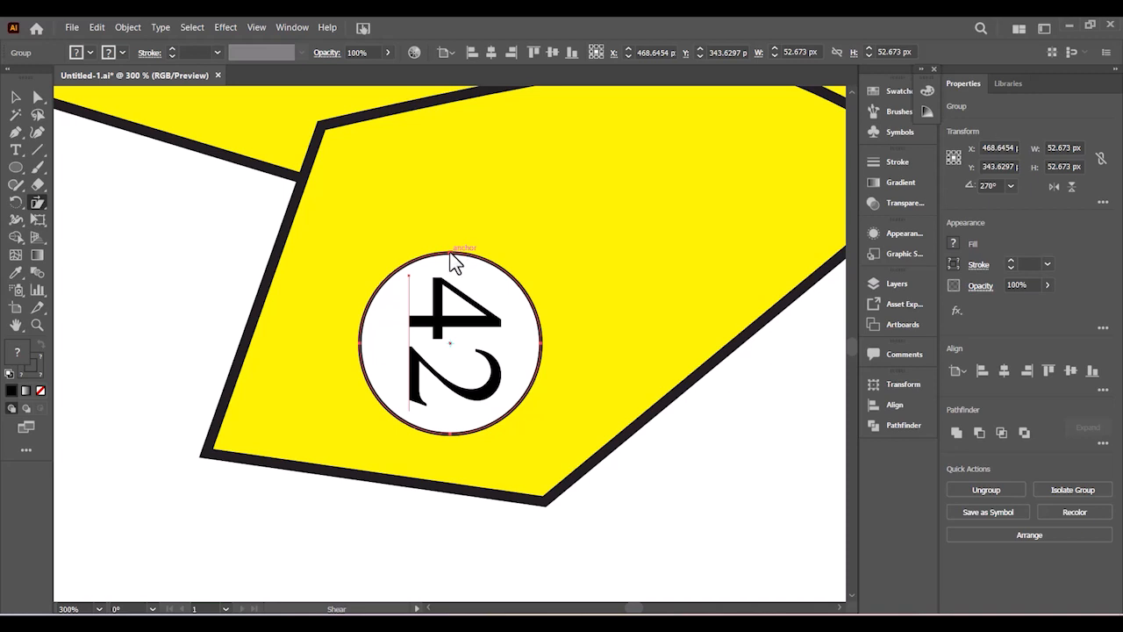
{"action": "left_click_drag", "start_coordinate": [450, 252], "coordinate": [441, 404]}
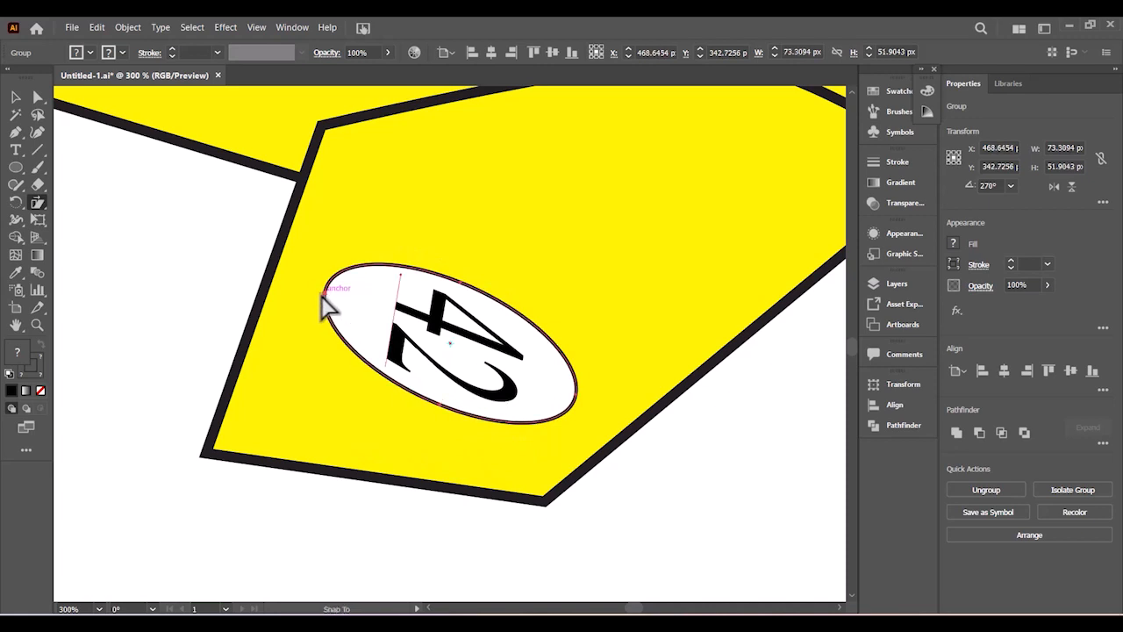
{"action": "left_click_drag", "start_coordinate": [324, 305], "coordinate": [321, 351]}
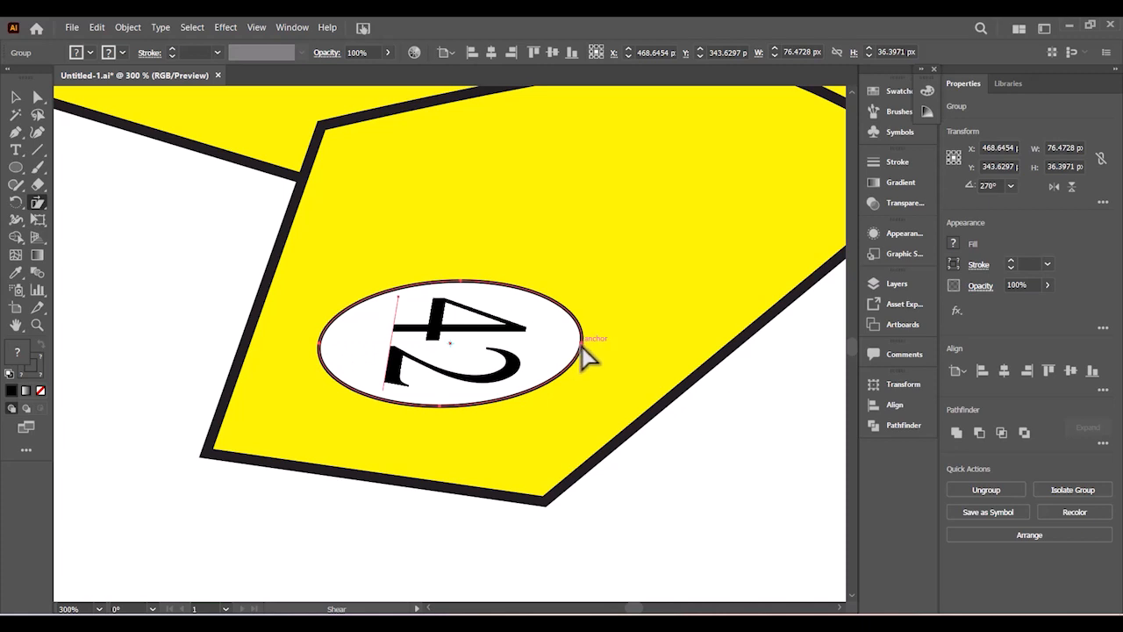
{"action": "left_click_drag", "start_coordinate": [582, 345], "coordinate": [581, 349]}
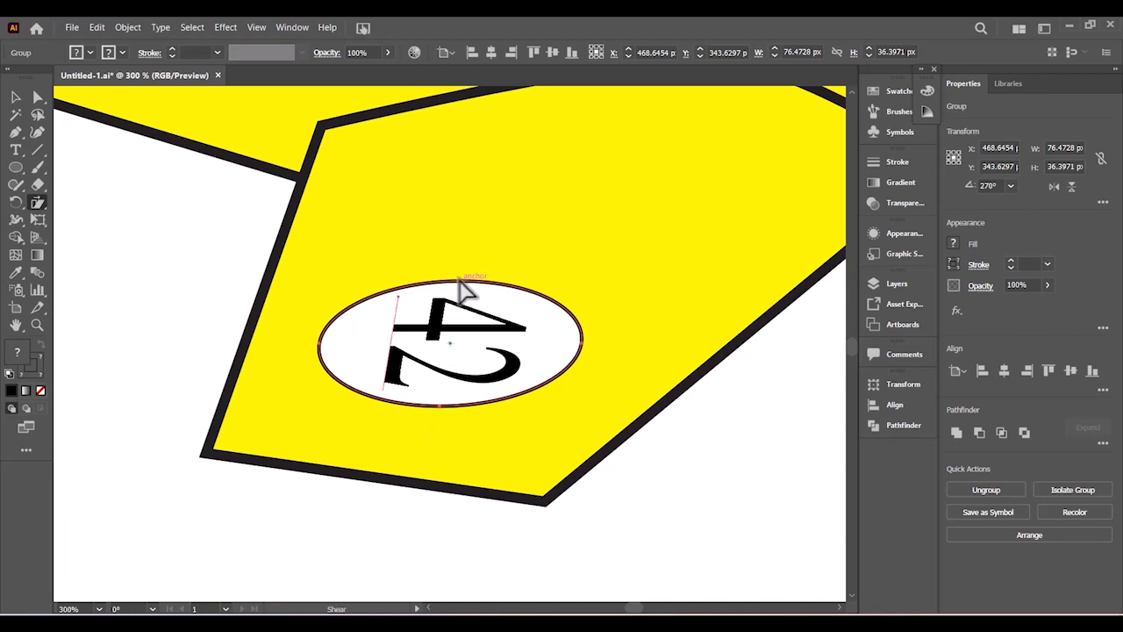
{"action": "left_click_drag", "start_coordinate": [465, 290], "coordinate": [452, 335]}
{"action": "key", "text": "ctrl+z"}
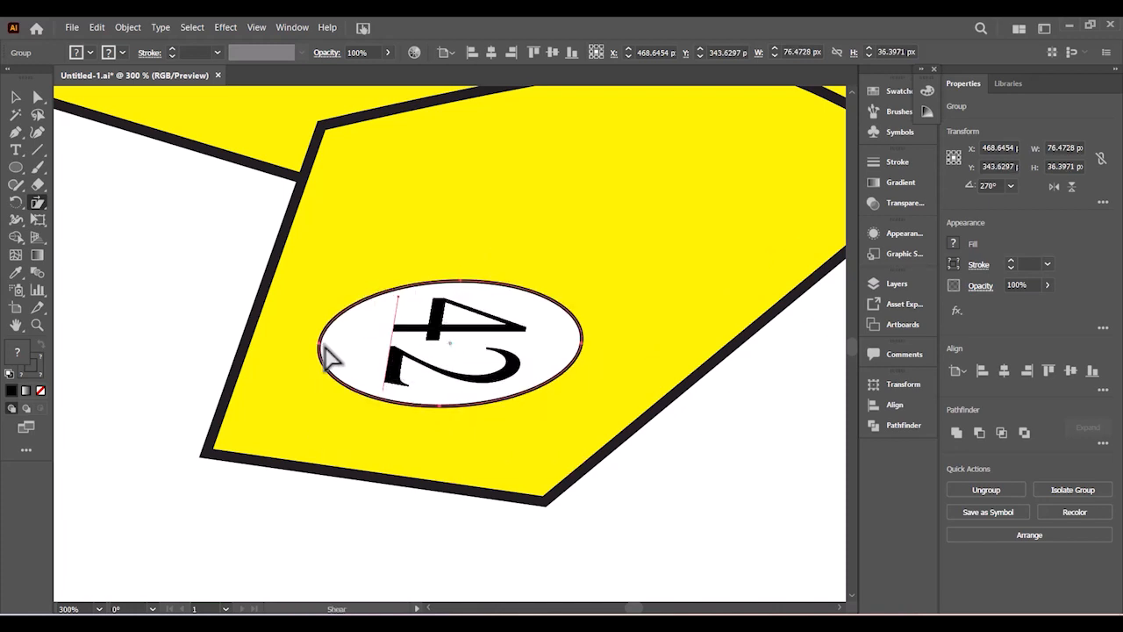
{"action": "left_click_drag", "start_coordinate": [323, 351], "coordinate": [326, 352]}
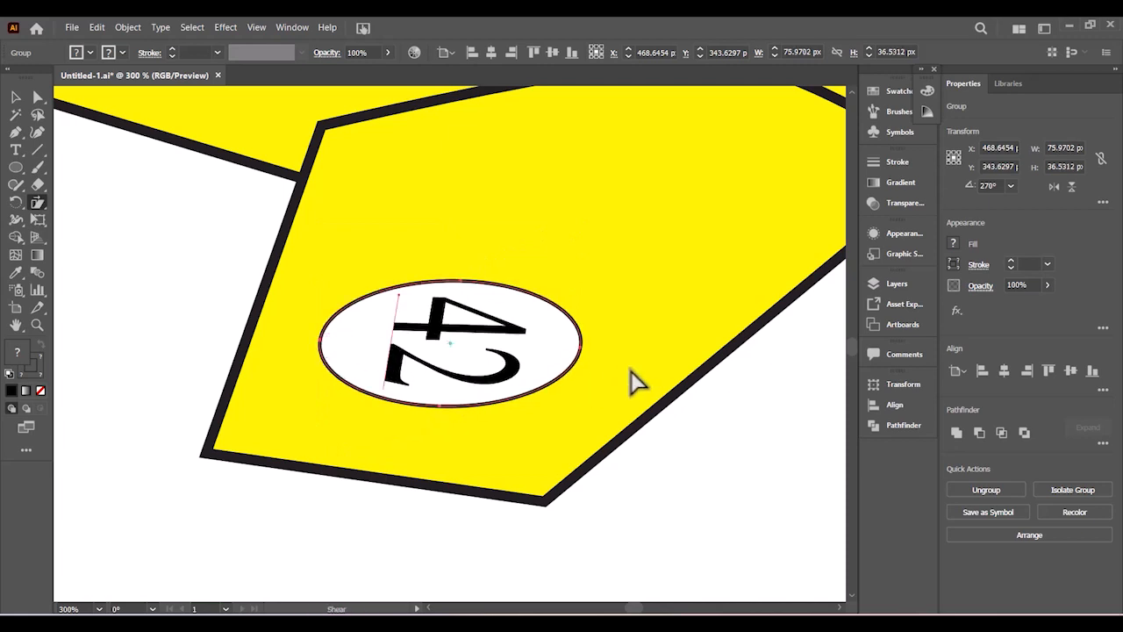
{"action": "key", "text": "ctrl+minus"}
{"action": "key", "text": "ctrl+minus"}
{"action": "key", "text": "ctrl+minus"}
{"action": "key", "text": "ctrl+minus"}
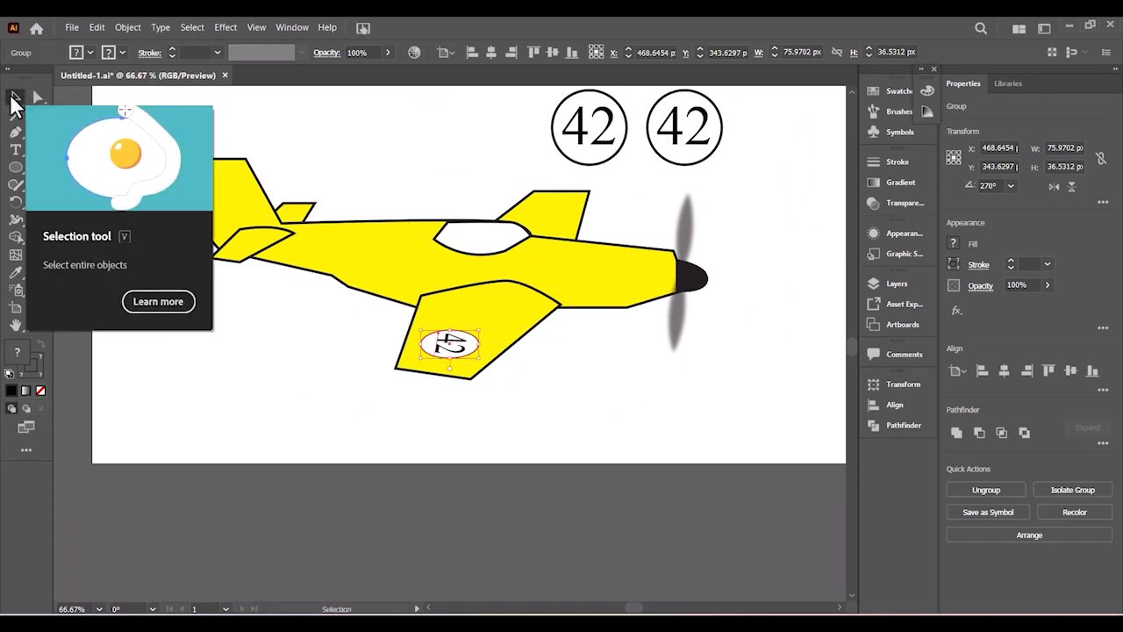
- Rotate the oval 42 badge slightly and squash it flatter on the wing
{"action": "left_click", "coordinate": [15, 100]}
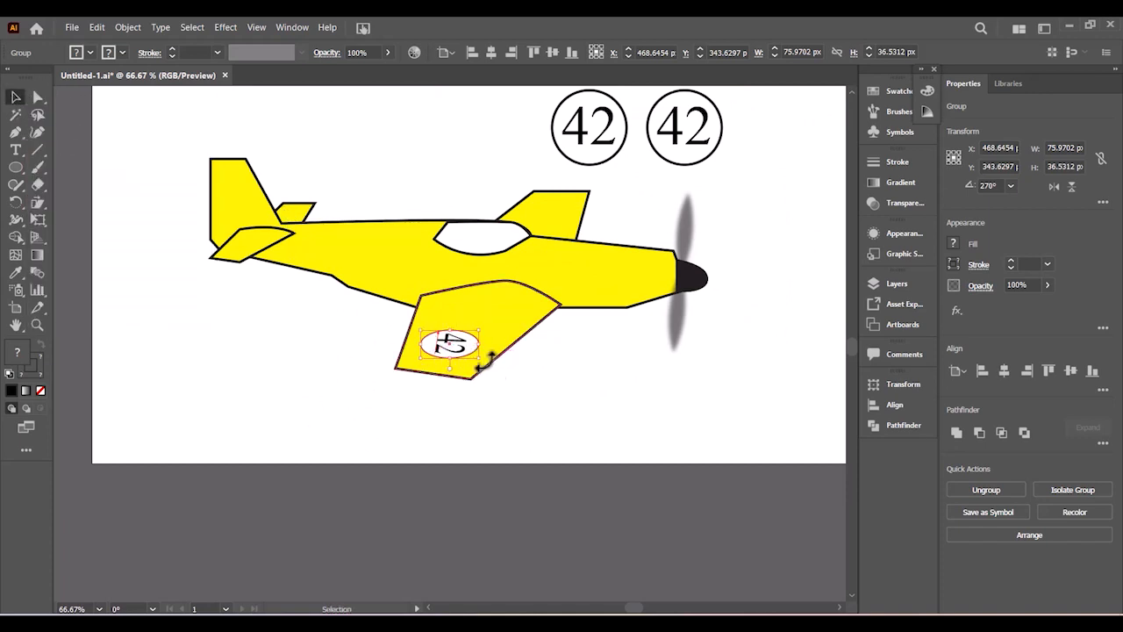
{"action": "left_click_drag", "start_coordinate": [484, 357], "coordinate": [483, 360]}
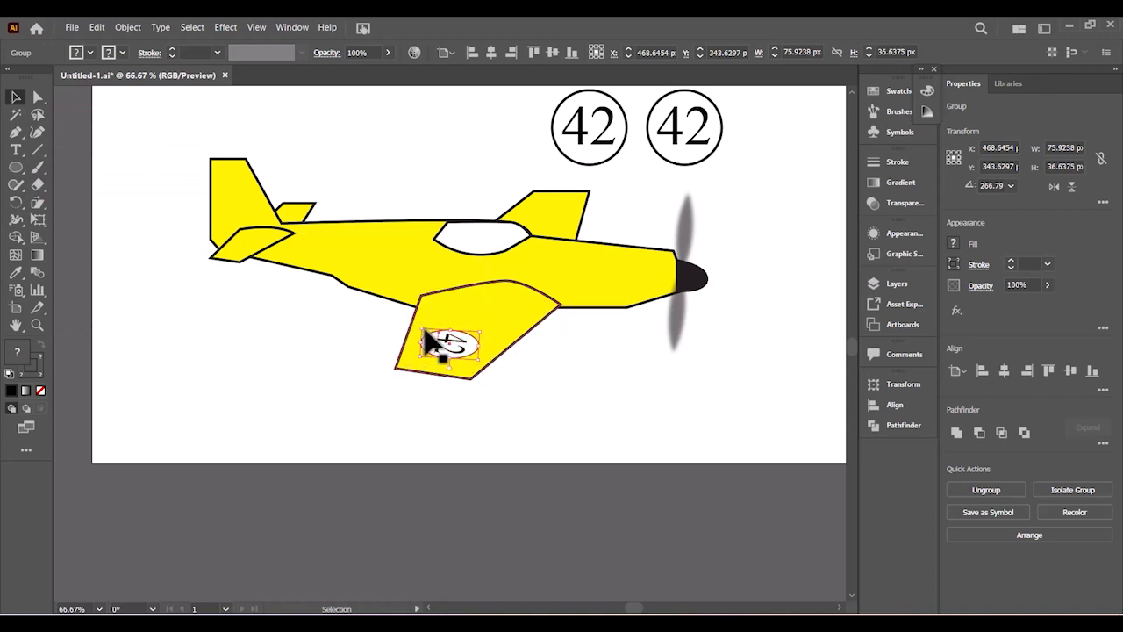
{"action": "left_click_drag", "start_coordinate": [433, 341], "coordinate": [436, 344]}
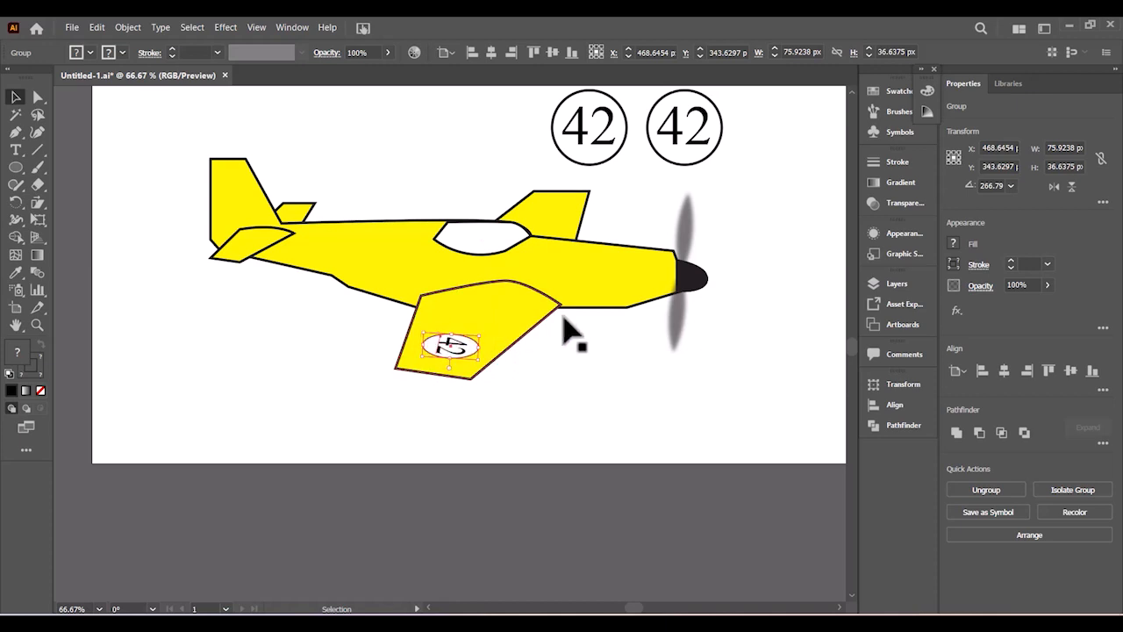
{"action": "left_click", "coordinate": [597, 358]}
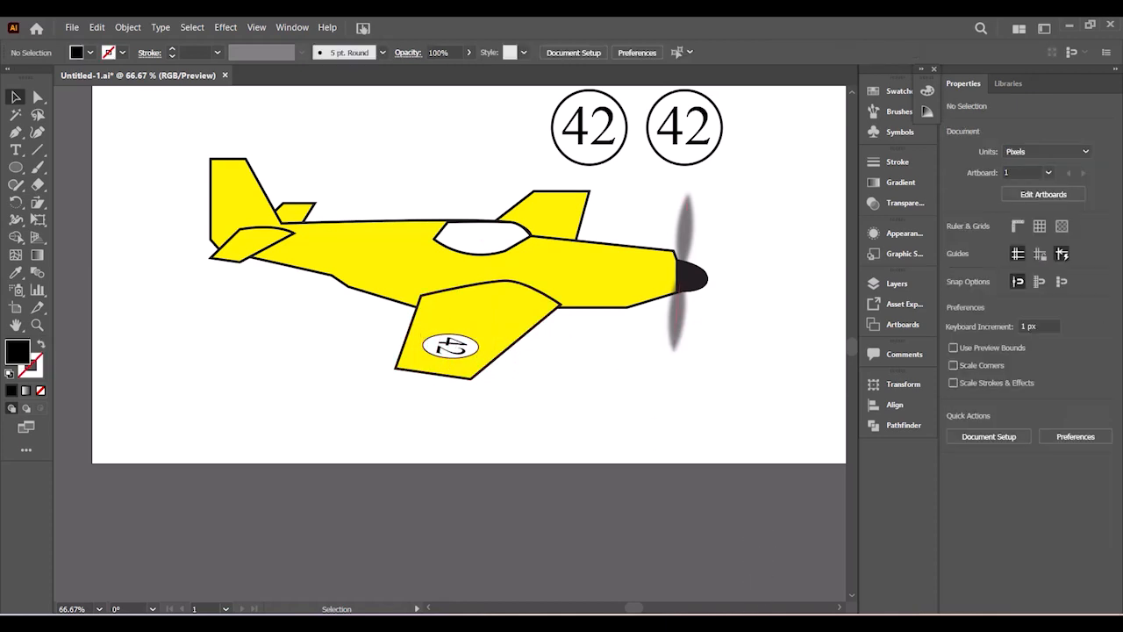
- After checking the reference, place the roughly 51 × 22 px oval badge on the far-side wing
{"action": "key", "text": "alt+Tab"}
{"action": "key", "text": "alt+Tab"}
{"action": "key", "text": "ctrl+z"}
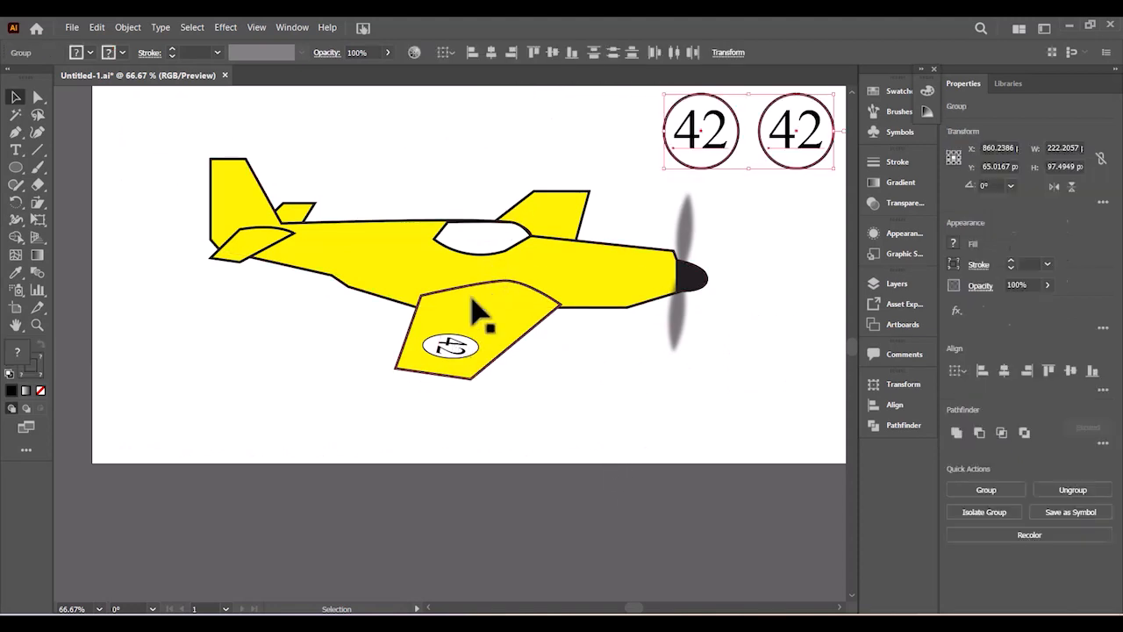
{"action": "left_click_drag", "start_coordinate": [441, 351], "coordinate": [559, 214]}
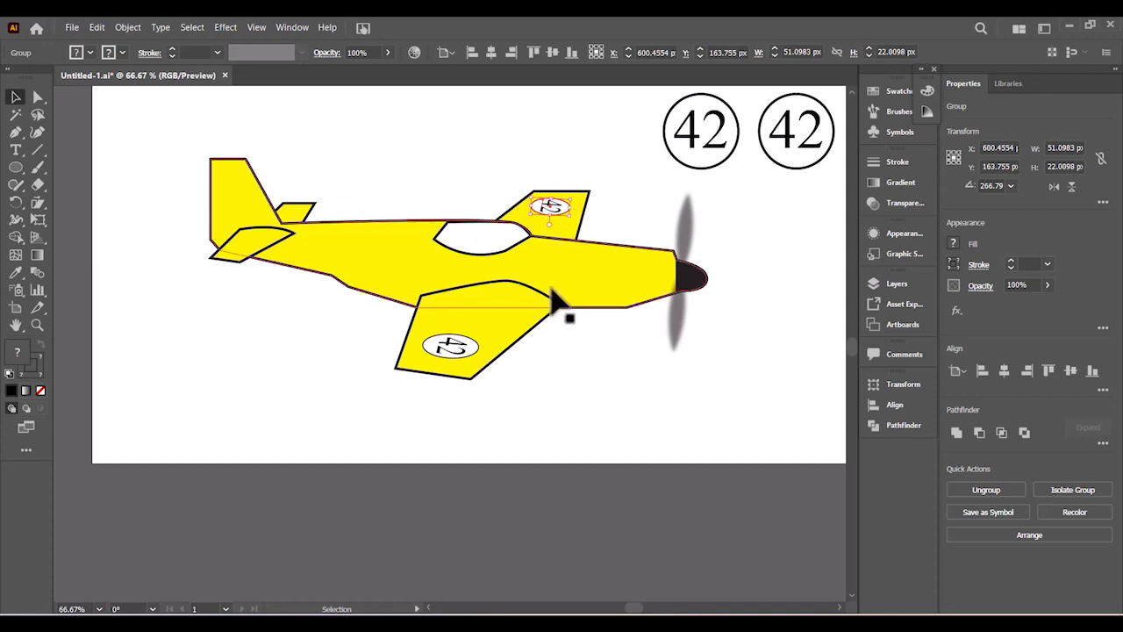
{"action": "left_click", "coordinate": [462, 344]}
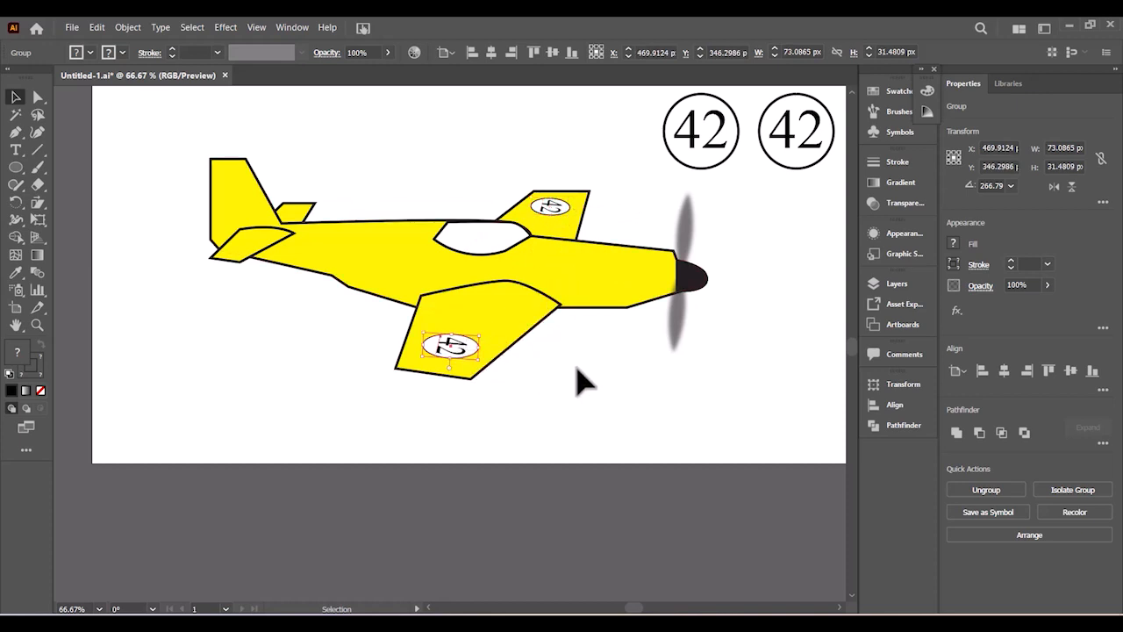
{"action": "left_click", "coordinate": [587, 393]}
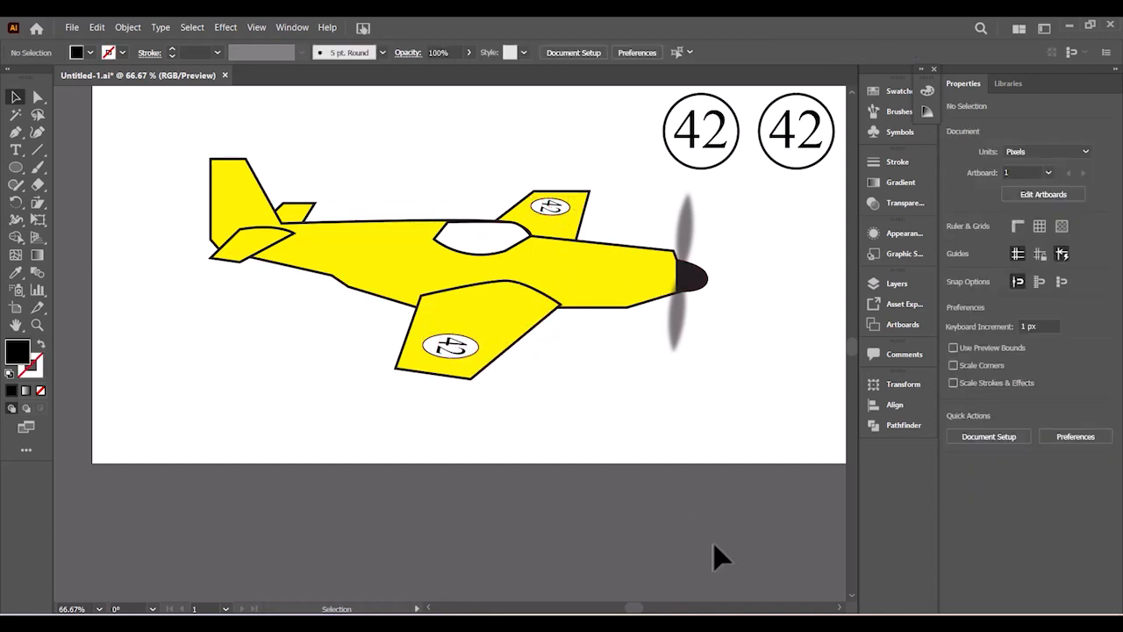
- Move the left circled 42 badge above the plane and scale it down
{"action": "left_click", "coordinate": [718, 146]}
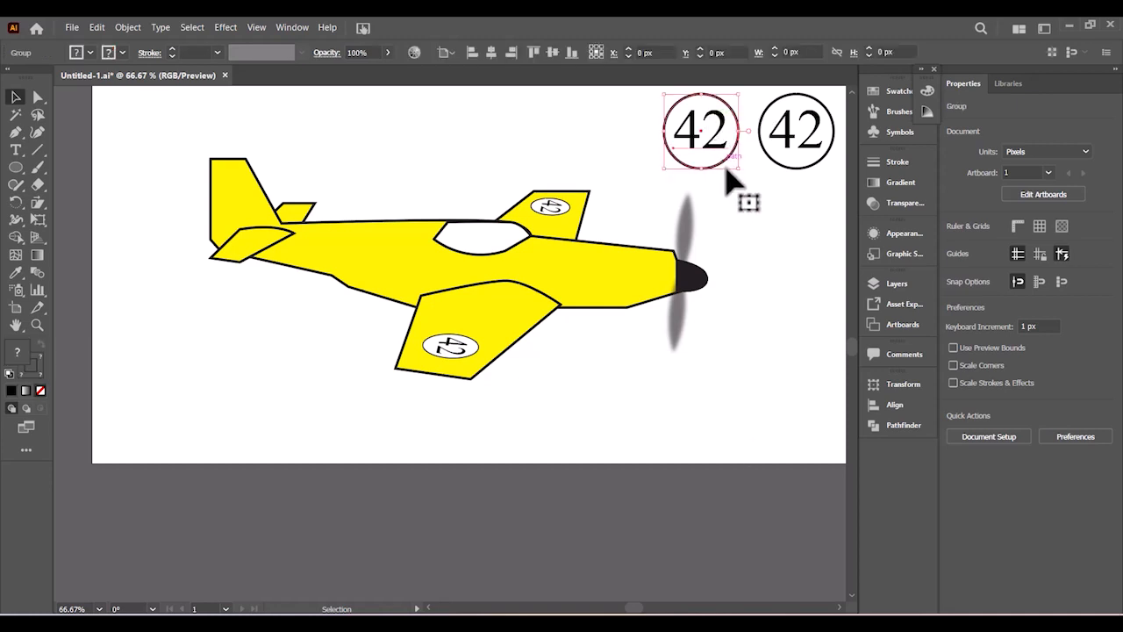
{"action": "left_click_drag", "start_coordinate": [724, 146], "coordinate": [430, 151]}
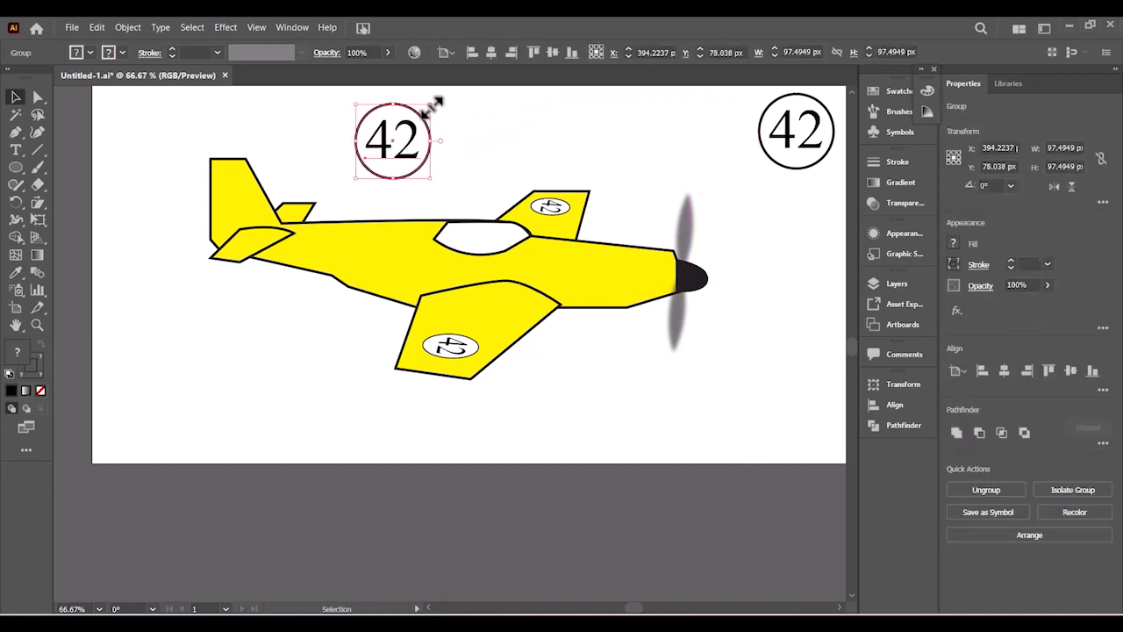
{"action": "left_click_drag", "start_coordinate": [432, 105], "coordinate": [407, 129]}
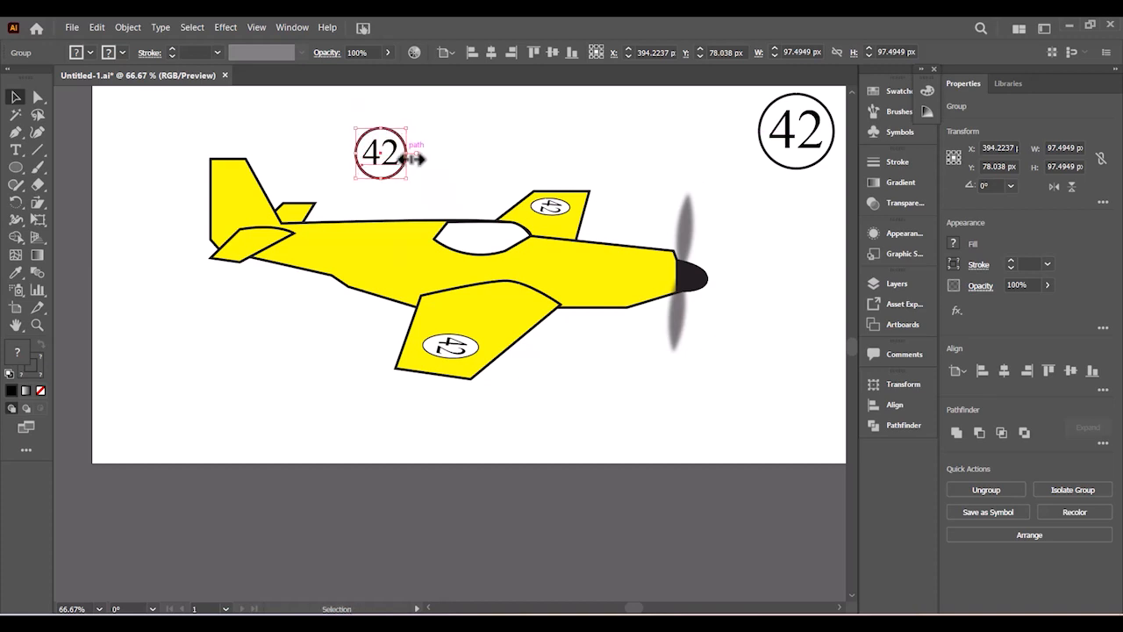
{"action": "left_click", "coordinate": [408, 156]}
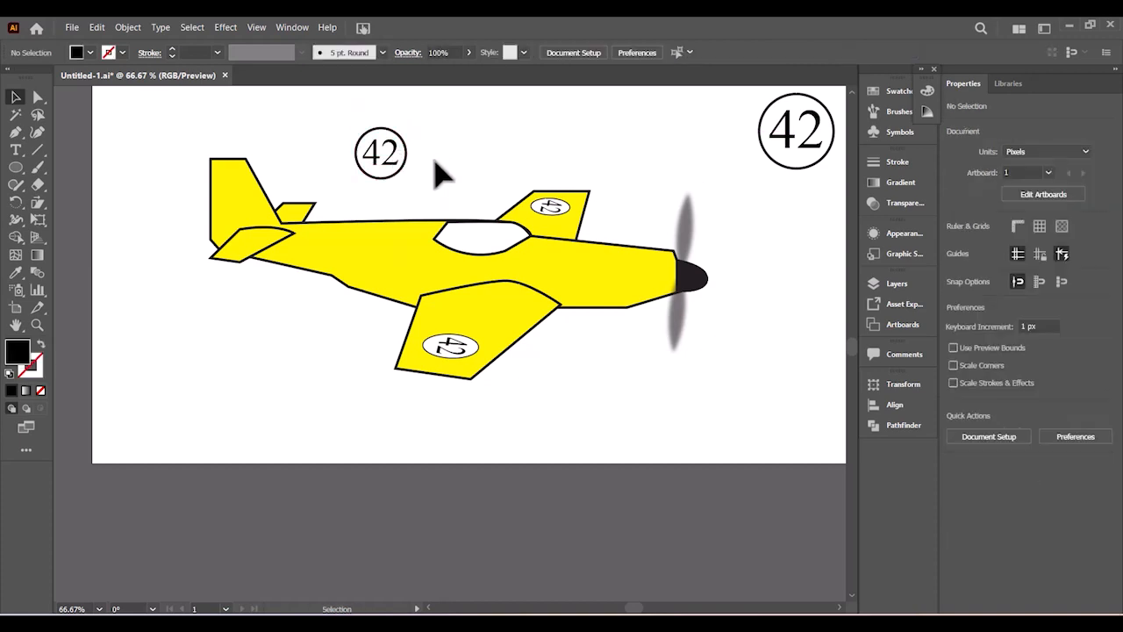
- Thin the badge's circle outline to 2 pt
{"action": "left_click", "coordinate": [409, 160]}
{"action": "right_click", "coordinate": [410, 162]}
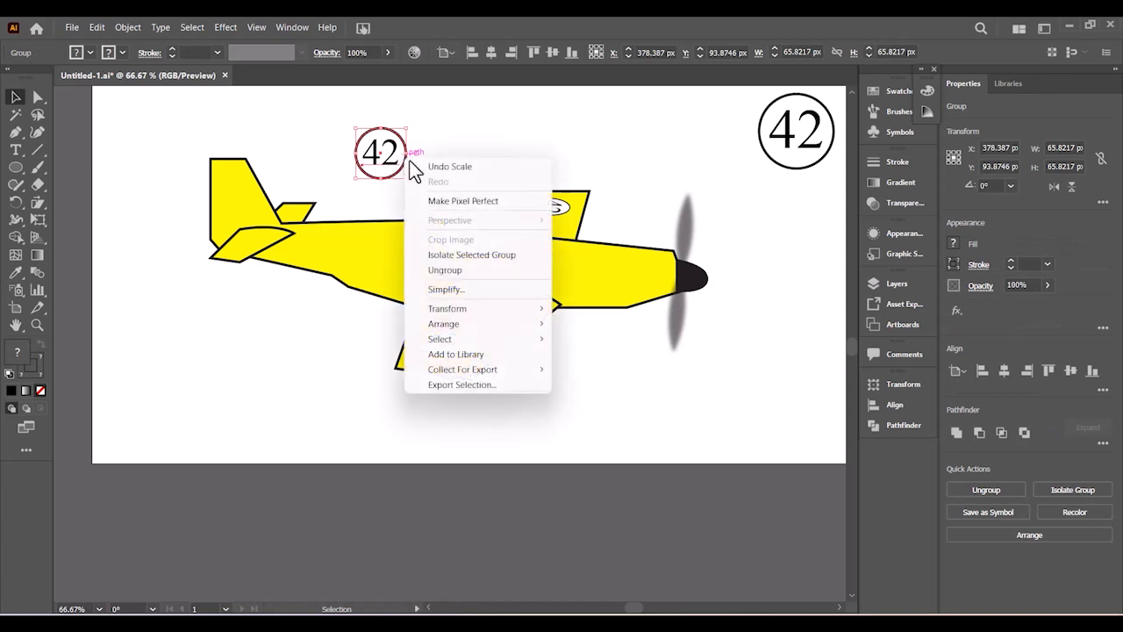
{"action": "left_click", "coordinate": [445, 289]}
{"action": "left_click", "coordinate": [494, 158]}
{"action": "left_click", "coordinate": [414, 163]}
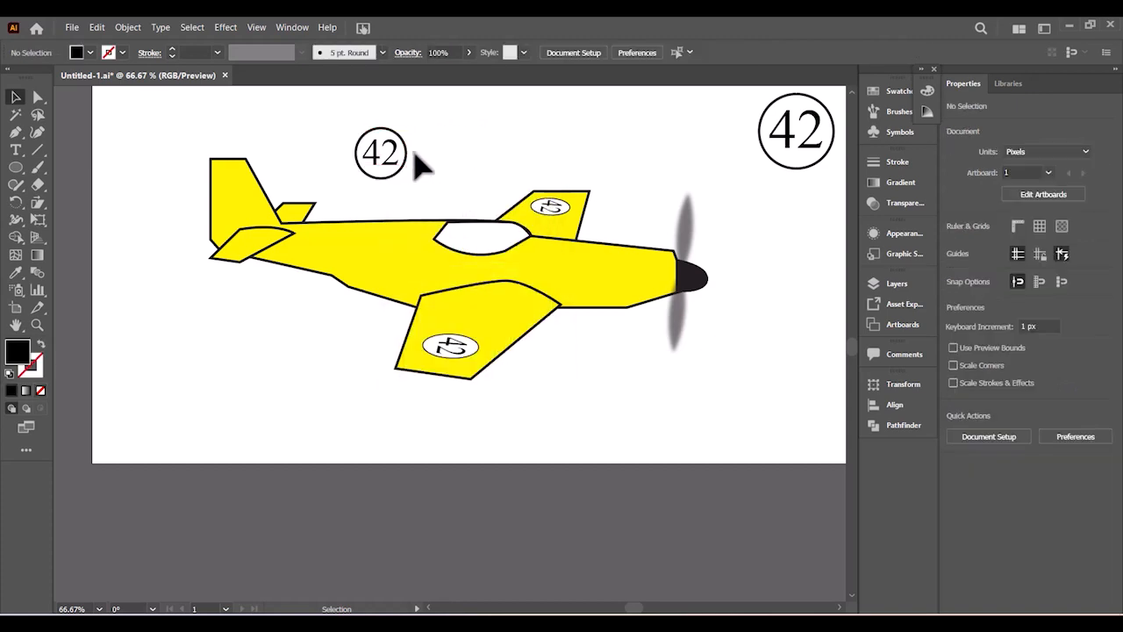
{"action": "left_click", "coordinate": [402, 165]}
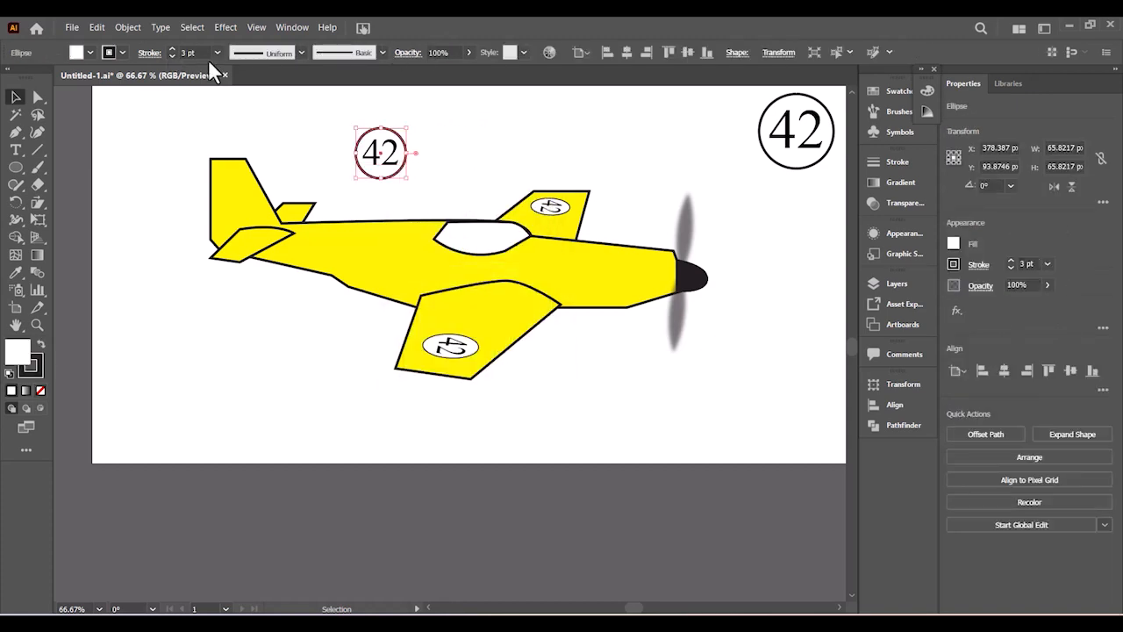
{"action": "left_click", "coordinate": [172, 56]}
{"action": "left_click", "coordinate": [477, 180]}
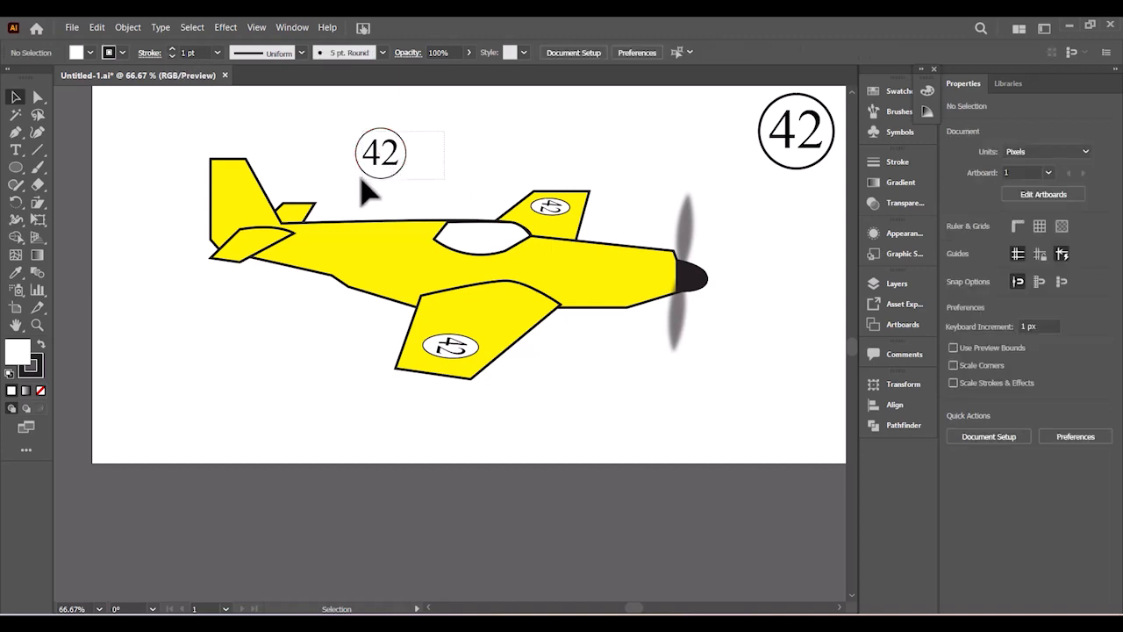
- Group the circle with its 42 text, shrink it and place it on the fuselage behind the cockpit
{"action": "left_click_drag", "start_coordinate": [377, 194], "coordinate": [468, 127]}
{"action": "right_click", "coordinate": [408, 155]}
{"action": "left_click", "coordinate": [444, 255]}
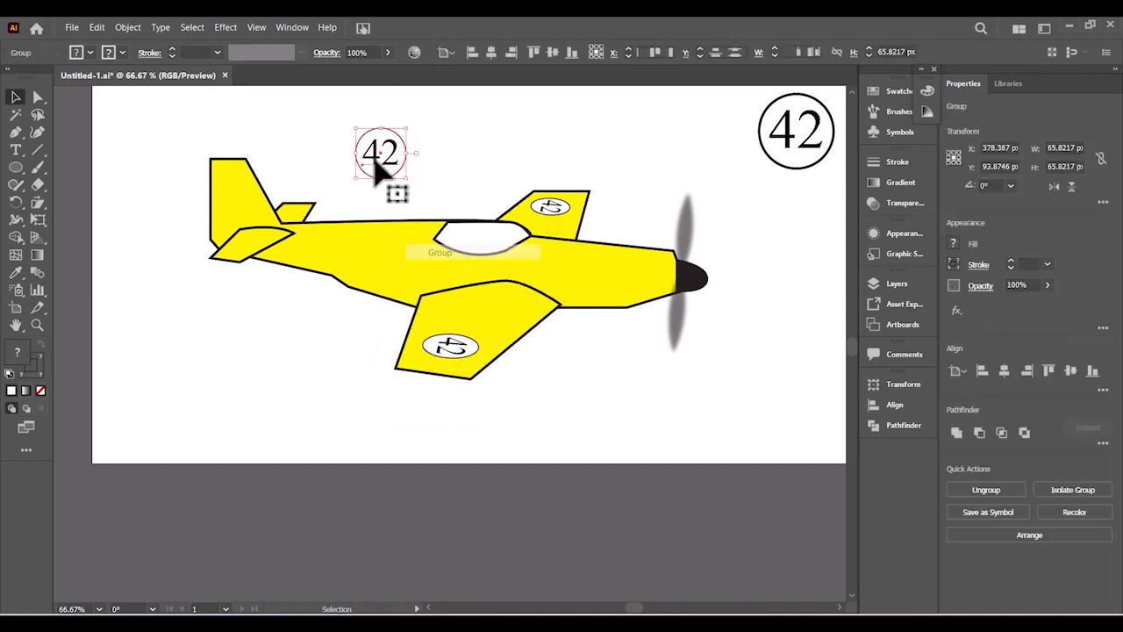
{"action": "left_click_drag", "start_coordinate": [369, 146], "coordinate": [351, 242]}
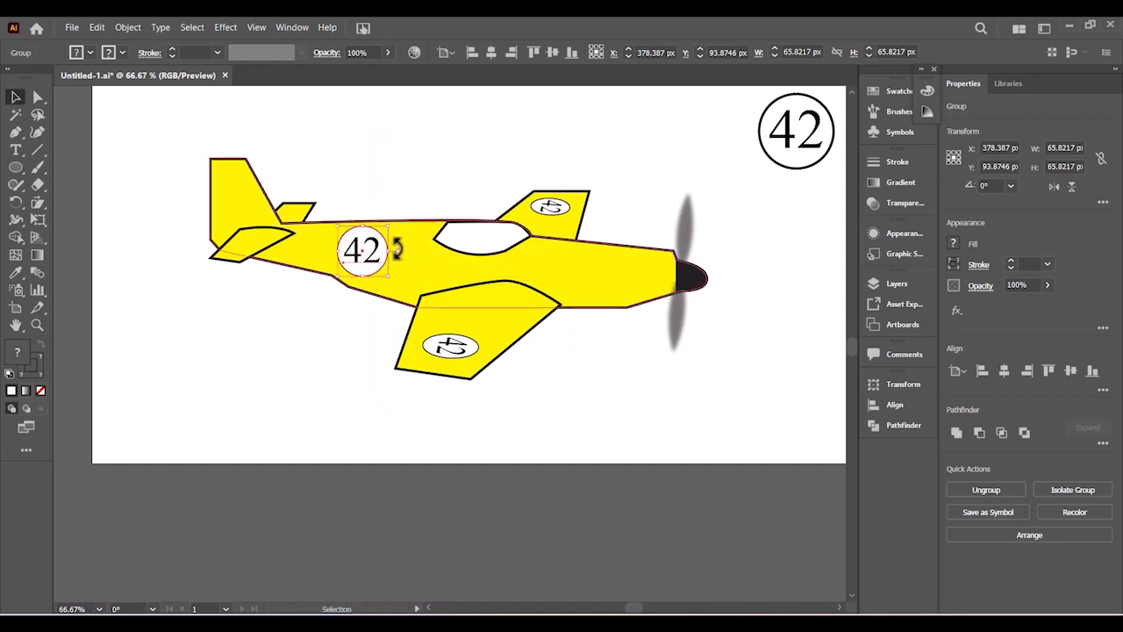
{"action": "left_click_drag", "start_coordinate": [386, 276], "coordinate": [372, 254]}
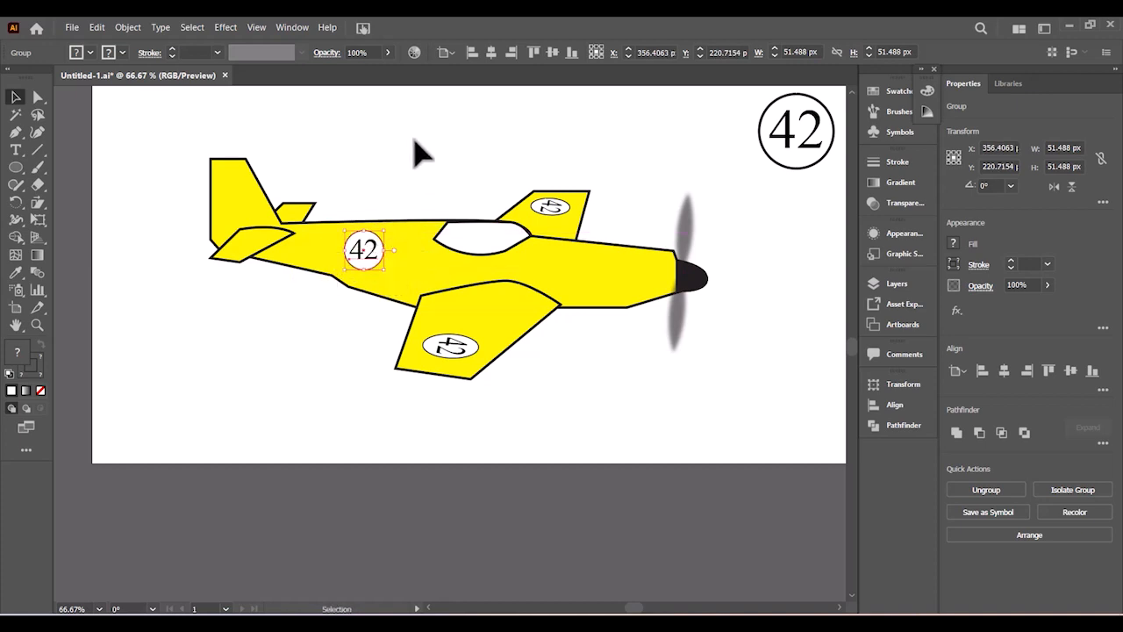
{"action": "left_click", "coordinate": [489, 156]}
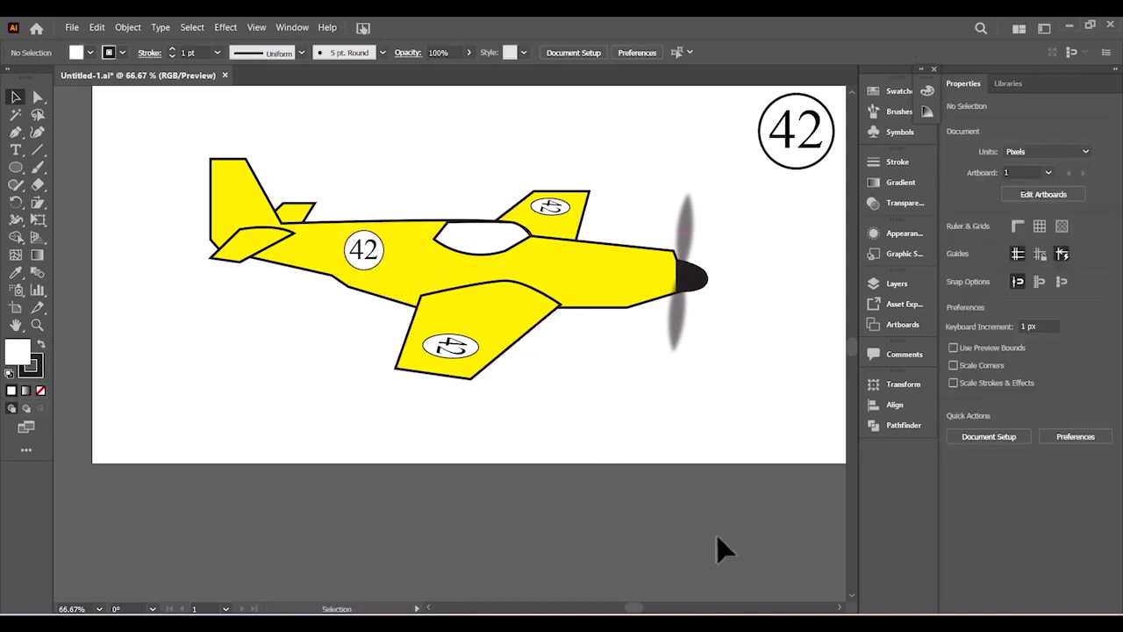
- After checking the reference, nudge the fuselage badge about 7 px right and 6 px down
{"action": "left_click", "coordinate": [738, 622]}
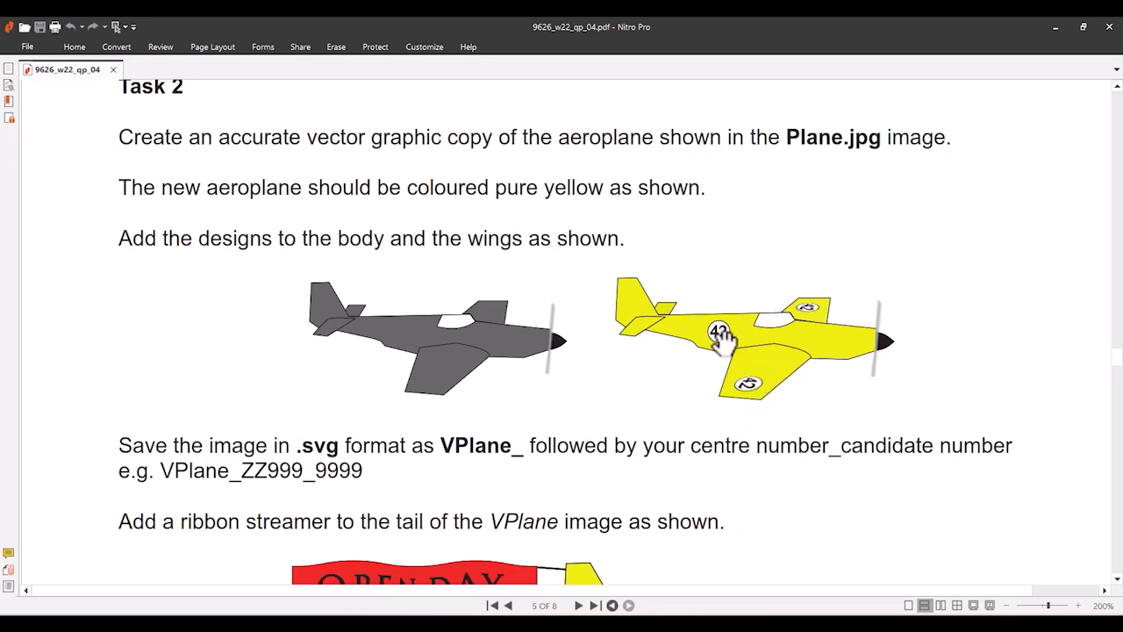
{"action": "left_click", "coordinate": [1057, 31]}
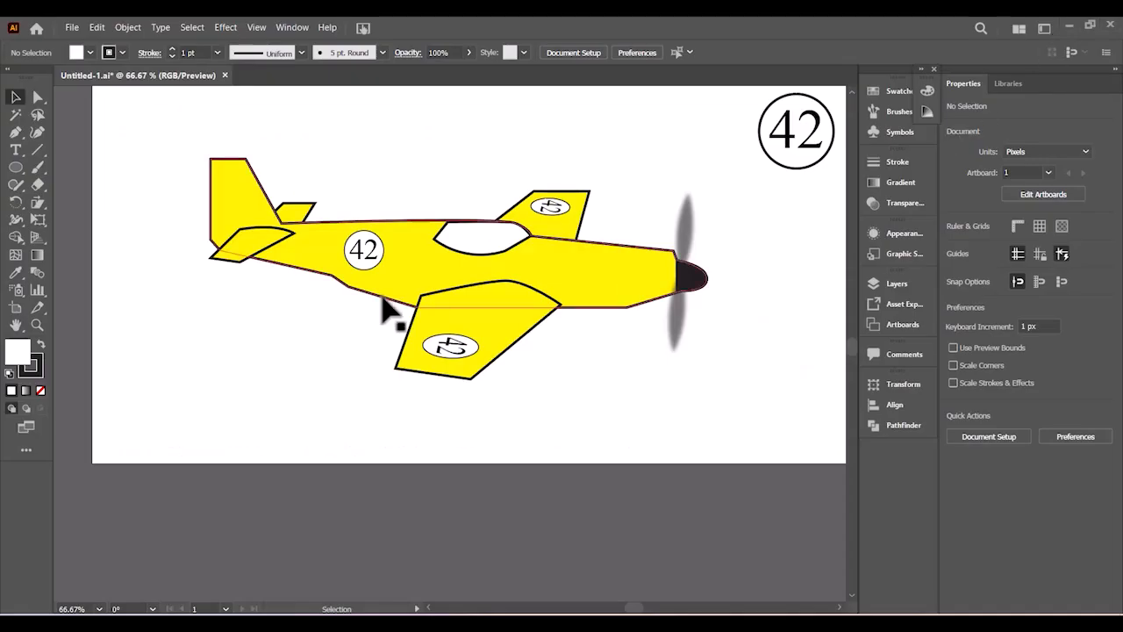
{"action": "left_click_drag", "start_coordinate": [374, 256], "coordinate": [378, 264]}
{"action": "left_click", "coordinate": [575, 436]}
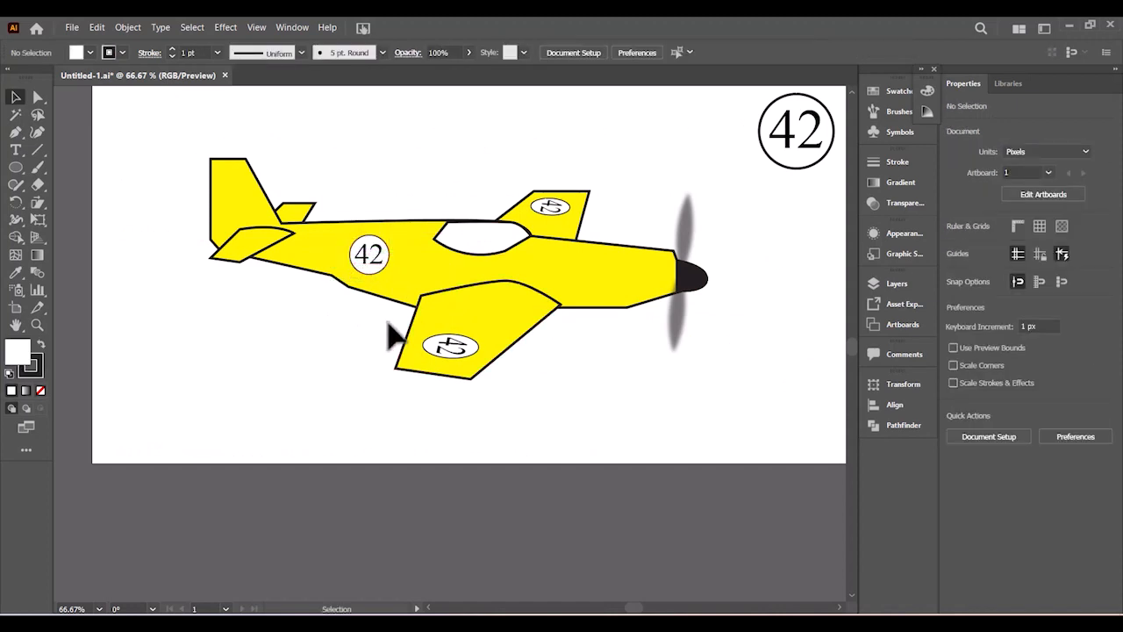
- Ungroup the fuselage badge and set its 42 to Times New Roman Bold
{"action": "left_click", "coordinate": [377, 269]}
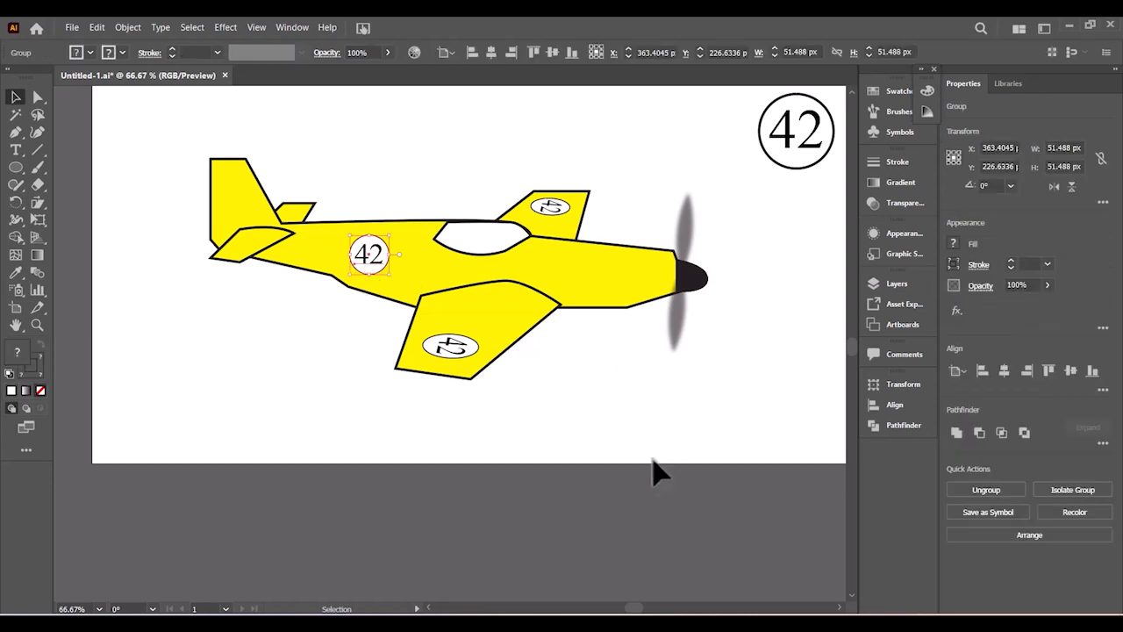
{"action": "left_click", "coordinate": [748, 622]}
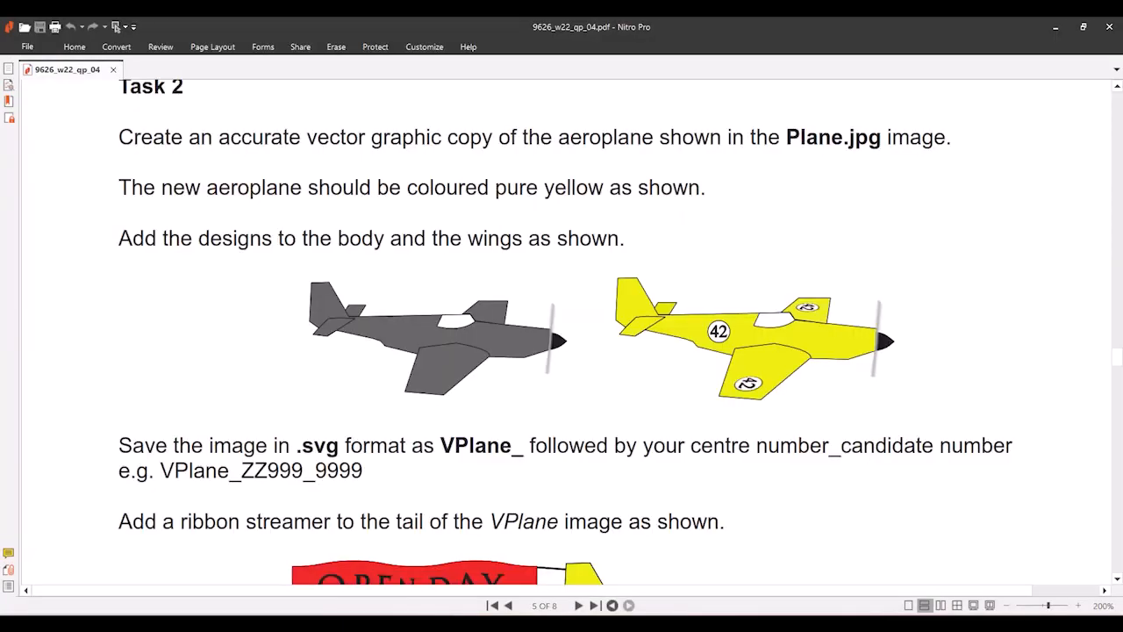
{"action": "left_click", "coordinate": [747, 623]}
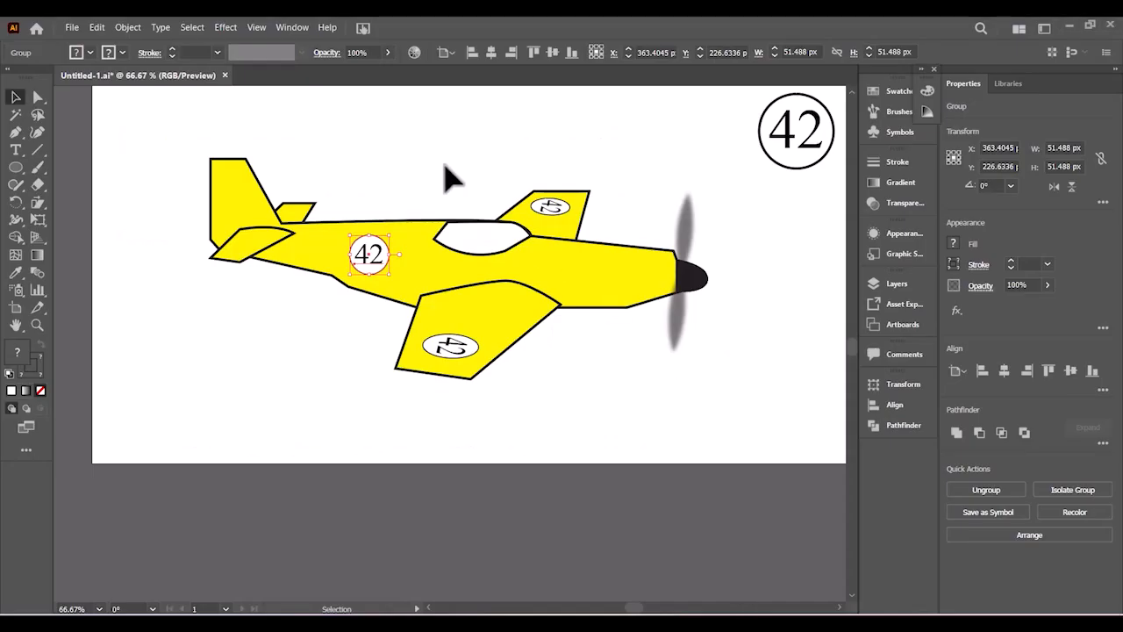
{"action": "right_click", "coordinate": [371, 258]}
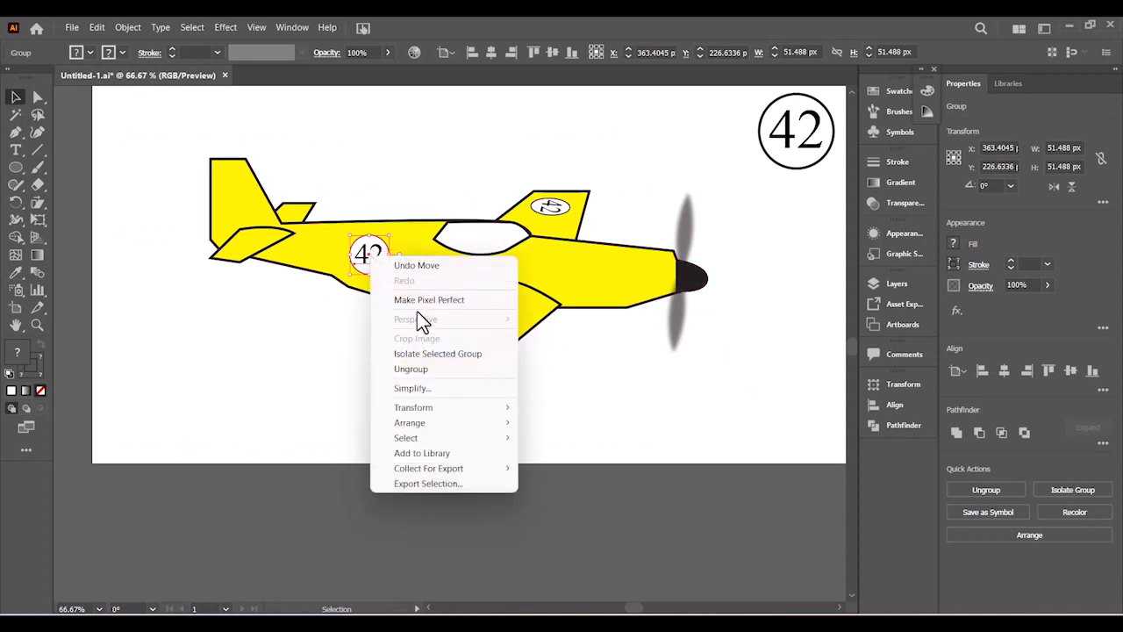
{"action": "left_click", "coordinate": [408, 370]}
{"action": "left_click", "coordinate": [394, 171]}
{"action": "left_click", "coordinate": [367, 260]}
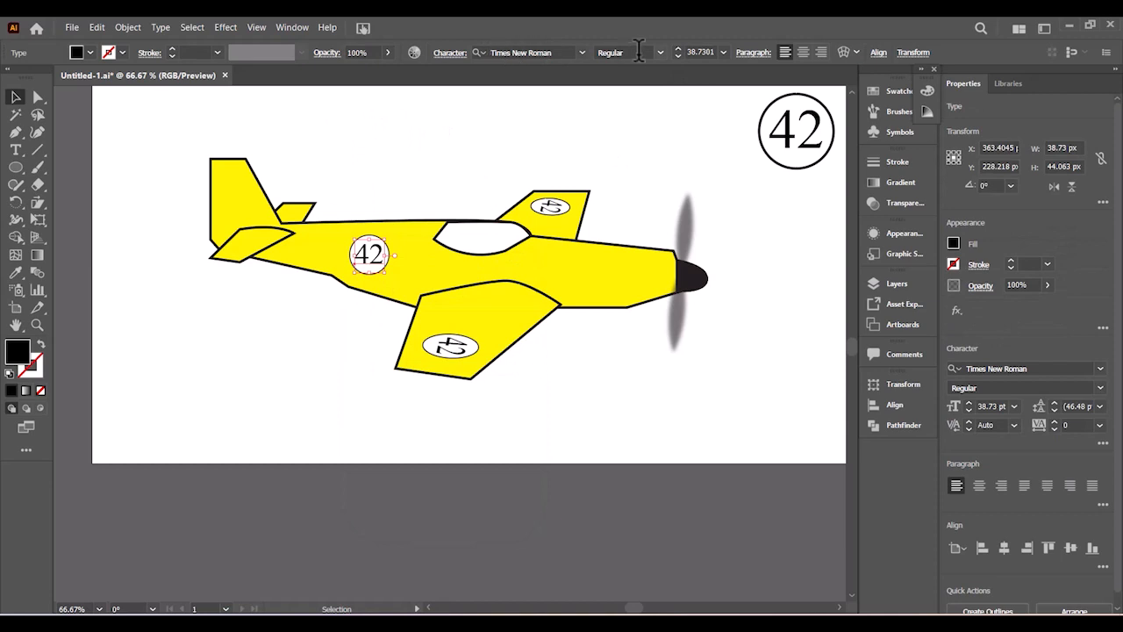
{"action": "left_click", "coordinate": [659, 53]}
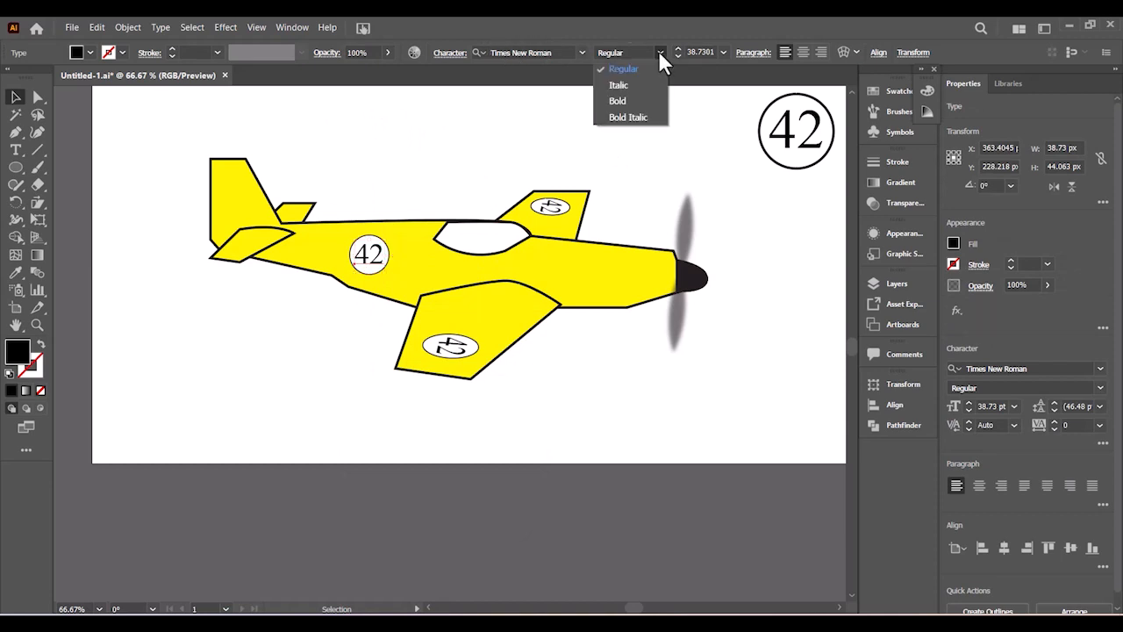
{"action": "left_click", "coordinate": [616, 103]}
{"action": "scroll", "coordinate": [605, 114], "scroll_direction": "up", "scroll_amount": 1}
{"action": "left_click", "coordinate": [605, 114]}
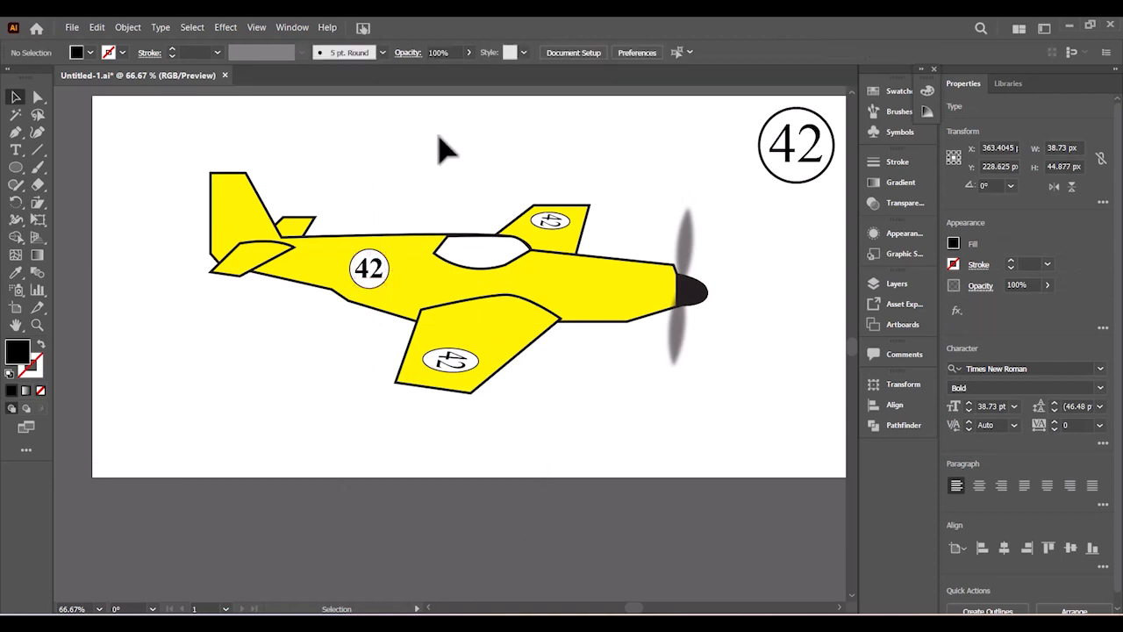
- Ungroup the upper-wing badge and make its 42 bold
{"action": "left_click", "coordinate": [559, 232]}
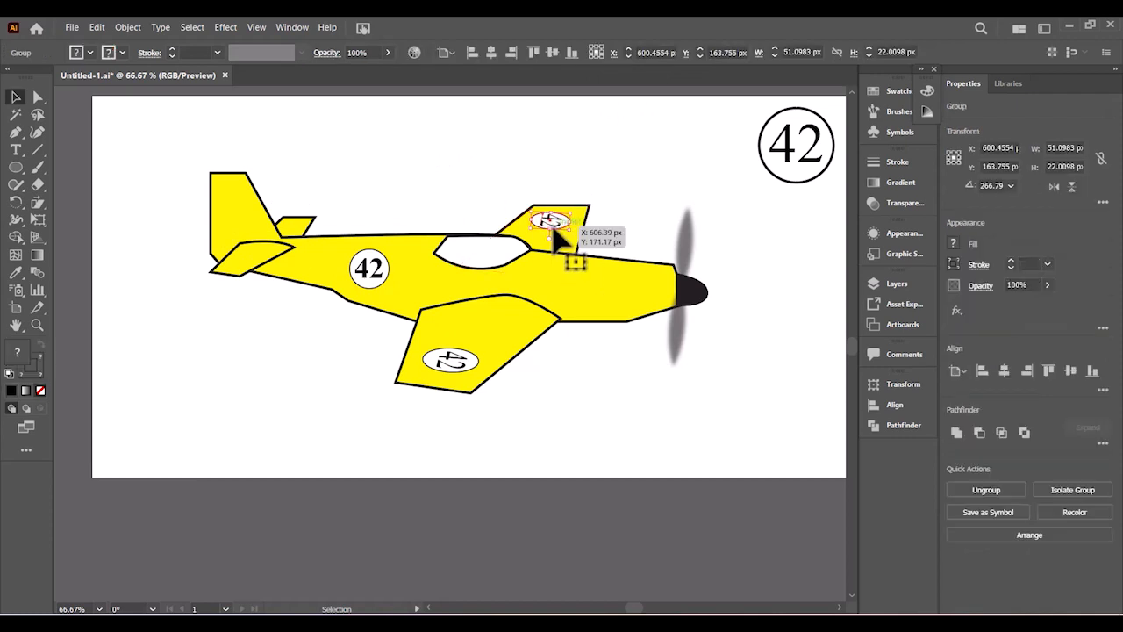
{"action": "right_click", "coordinate": [556, 224]}
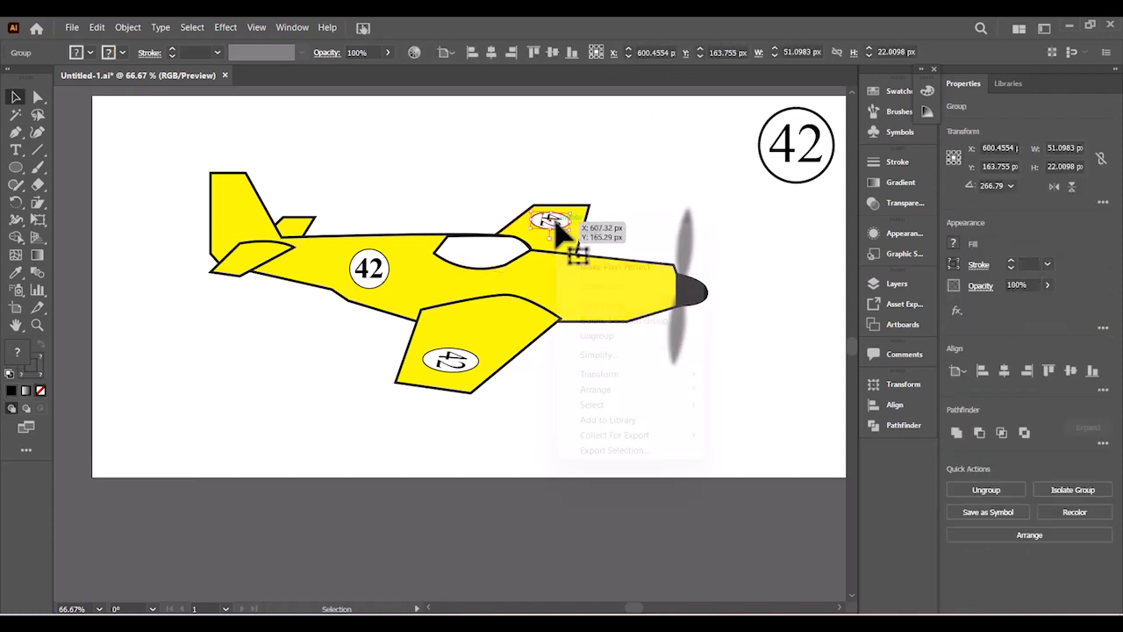
{"action": "left_click", "coordinate": [601, 337]}
{"action": "left_click", "coordinate": [562, 224]}
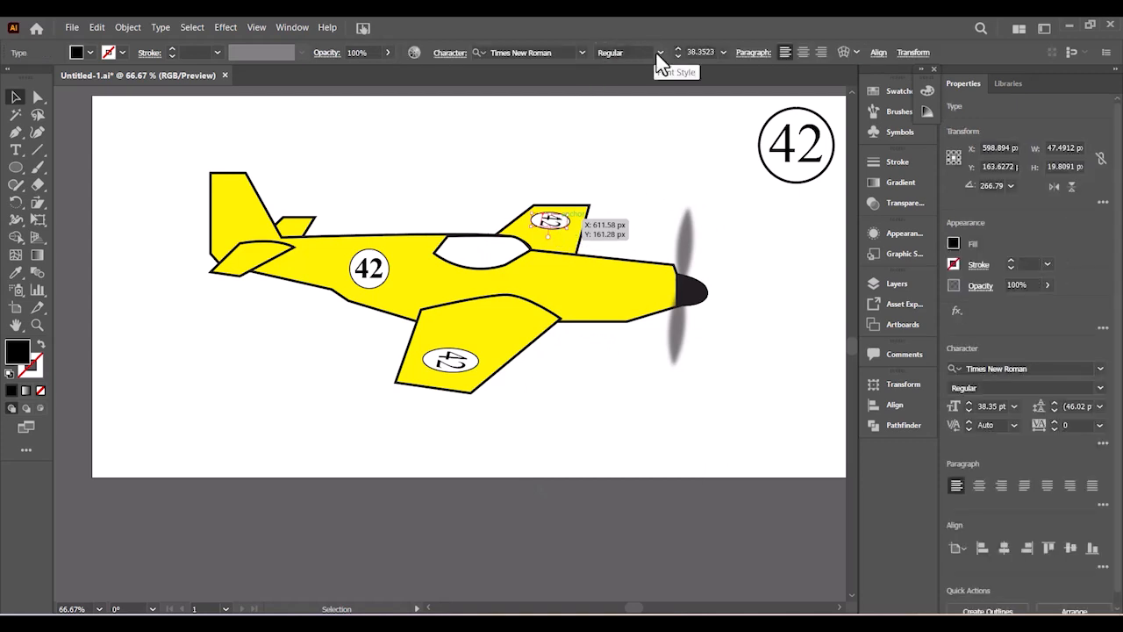
{"action": "left_click", "coordinate": [659, 55]}
{"action": "left_click", "coordinate": [617, 101]}
{"action": "left_click", "coordinate": [552, 163]}
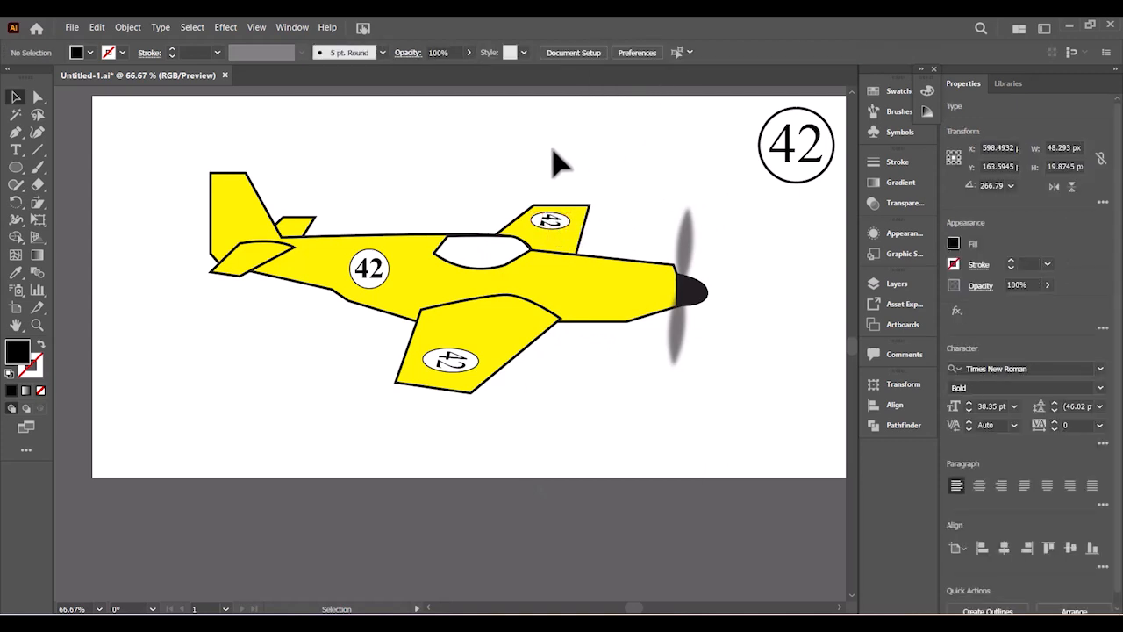
- Ungroup the lower-wing badge and make its 42 bold
{"action": "right_click", "coordinate": [452, 367]}
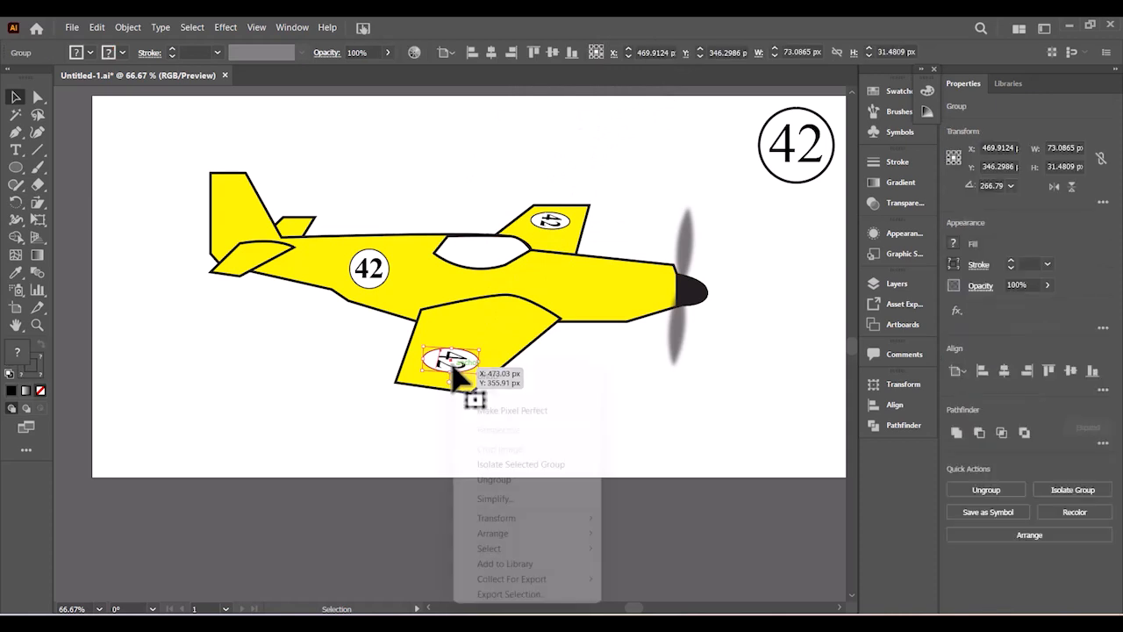
{"action": "left_click", "coordinate": [499, 481]}
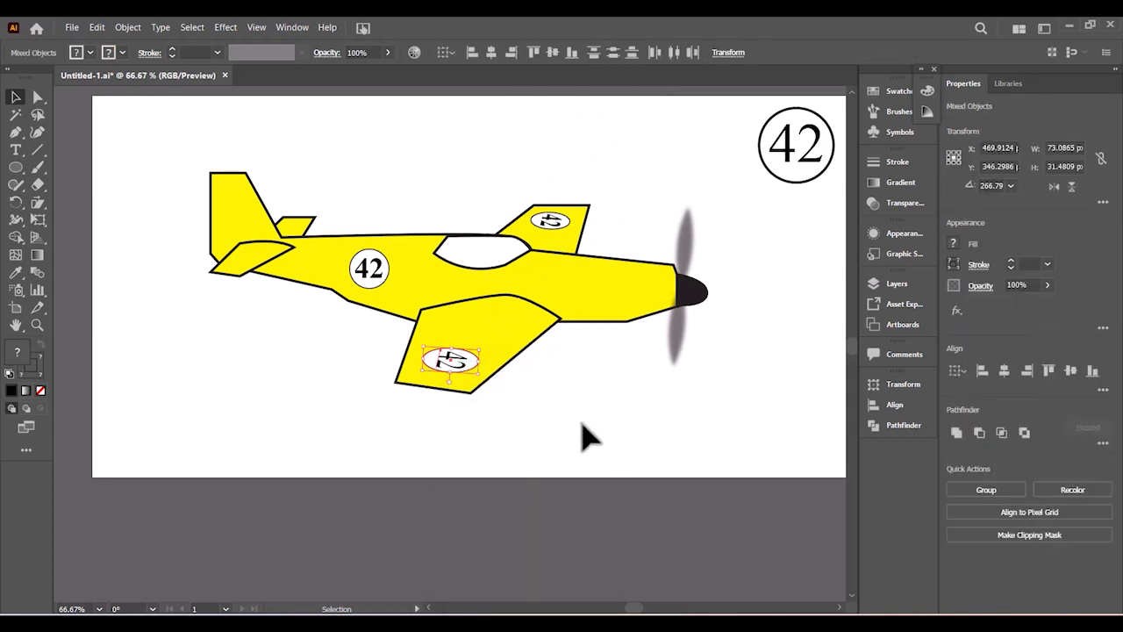
{"action": "left_click", "coordinate": [585, 424]}
{"action": "left_click", "coordinate": [457, 360]}
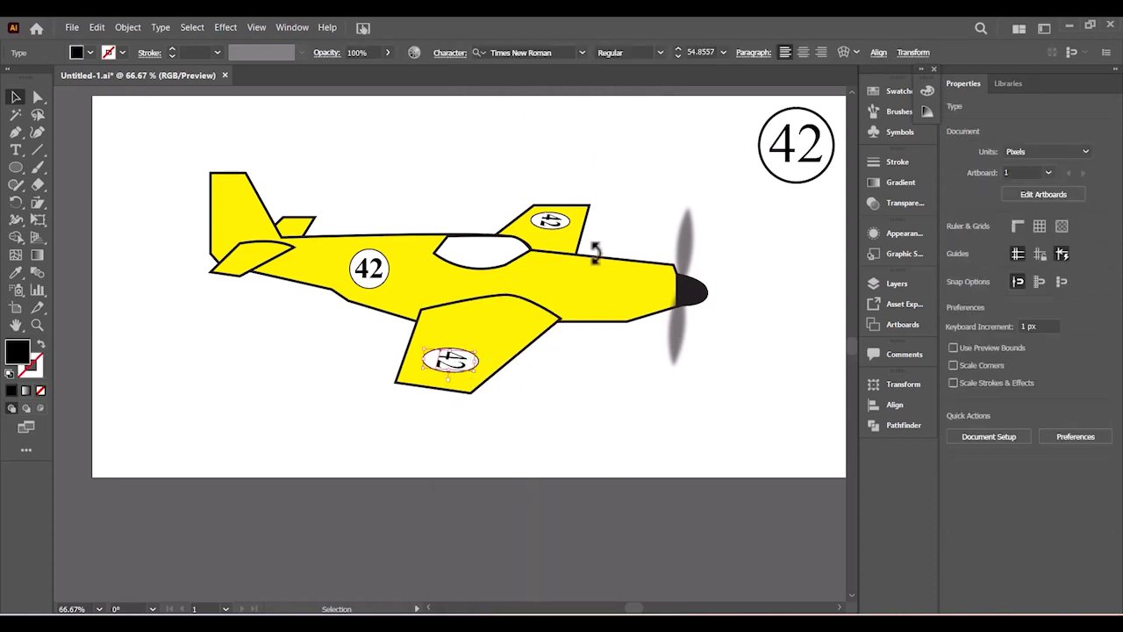
{"action": "left_click", "coordinate": [659, 51]}
{"action": "left_click", "coordinate": [633, 101]}
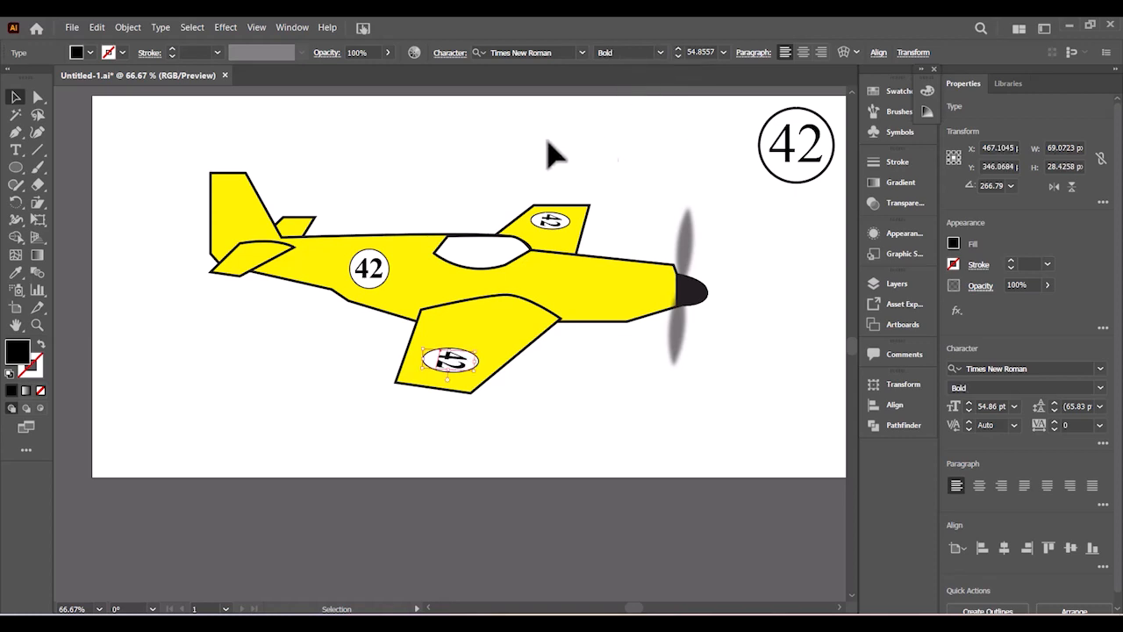
{"action": "left_click", "coordinate": [504, 139]}
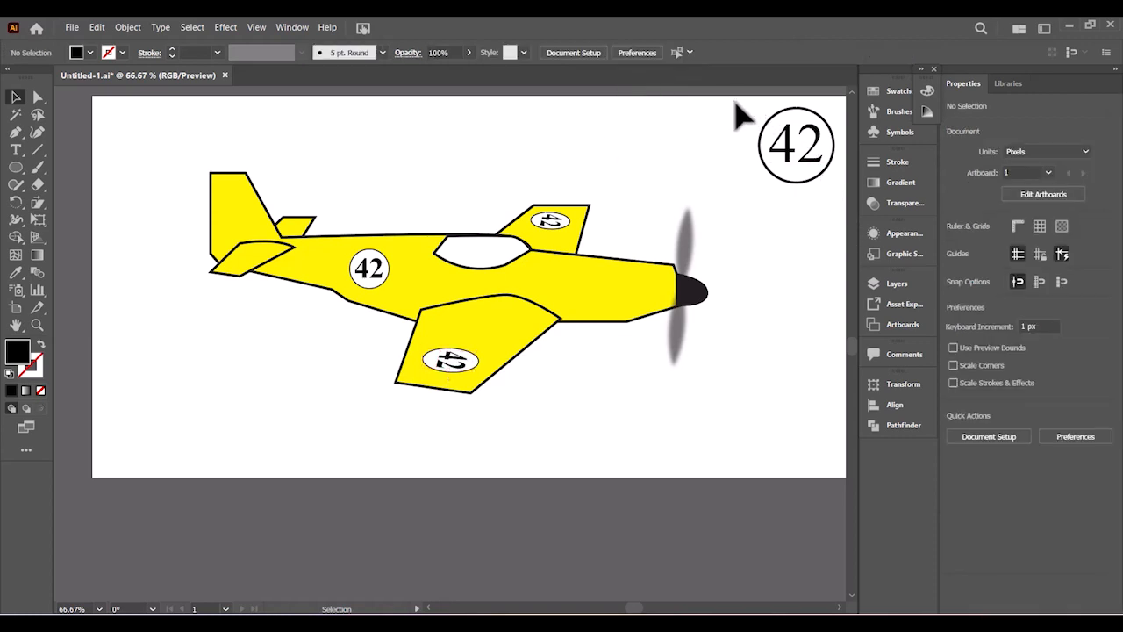
{"action": "left_click_drag", "start_coordinate": [735, 106], "coordinate": [832, 200]}
- Delete the spare circled 42 badge from the corner
{"action": "key", "text": "Delete"}
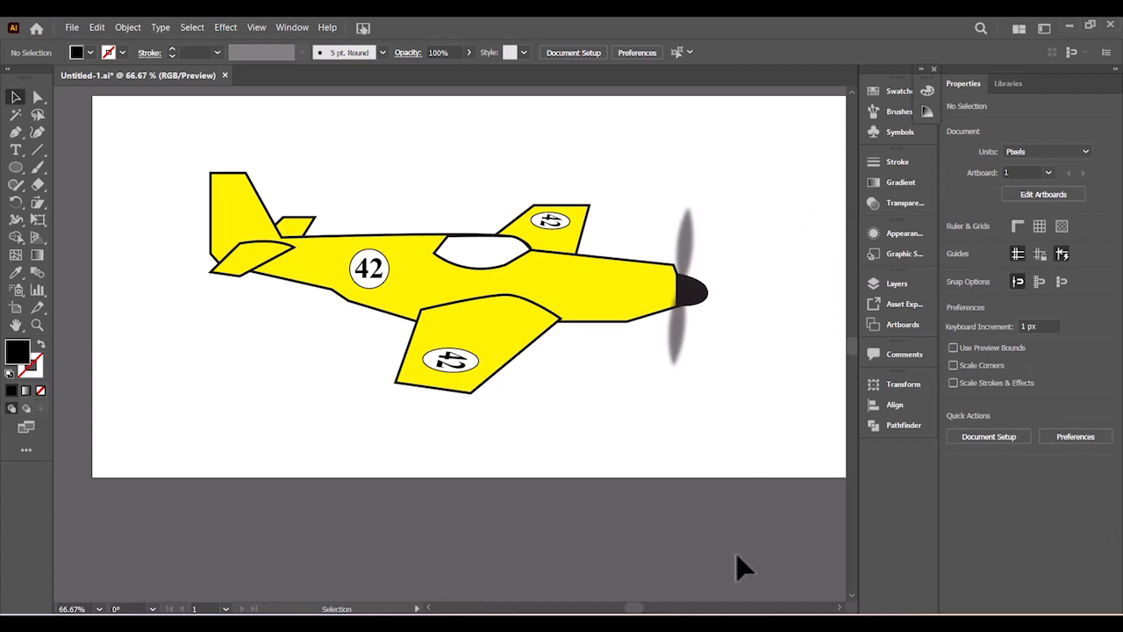
{"action": "key", "text": "alt+Tab"}
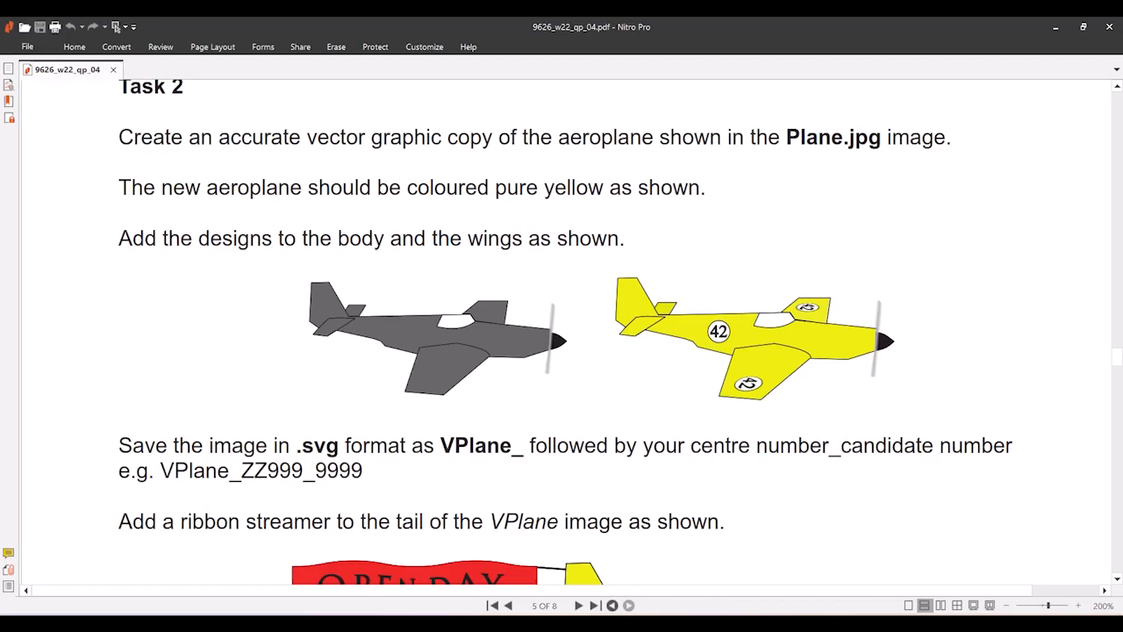
{"action": "key", "text": "alt+Tab"}
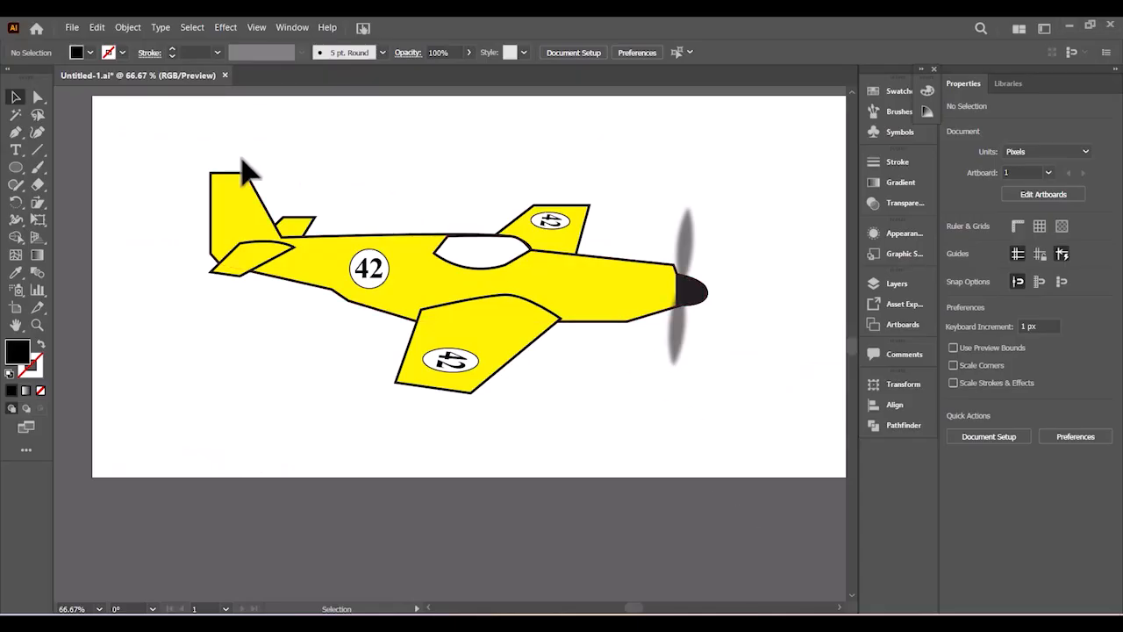
- Group all the plane parts into one group
{"action": "left_click_drag", "start_coordinate": [196, 155], "coordinate": [790, 401]}
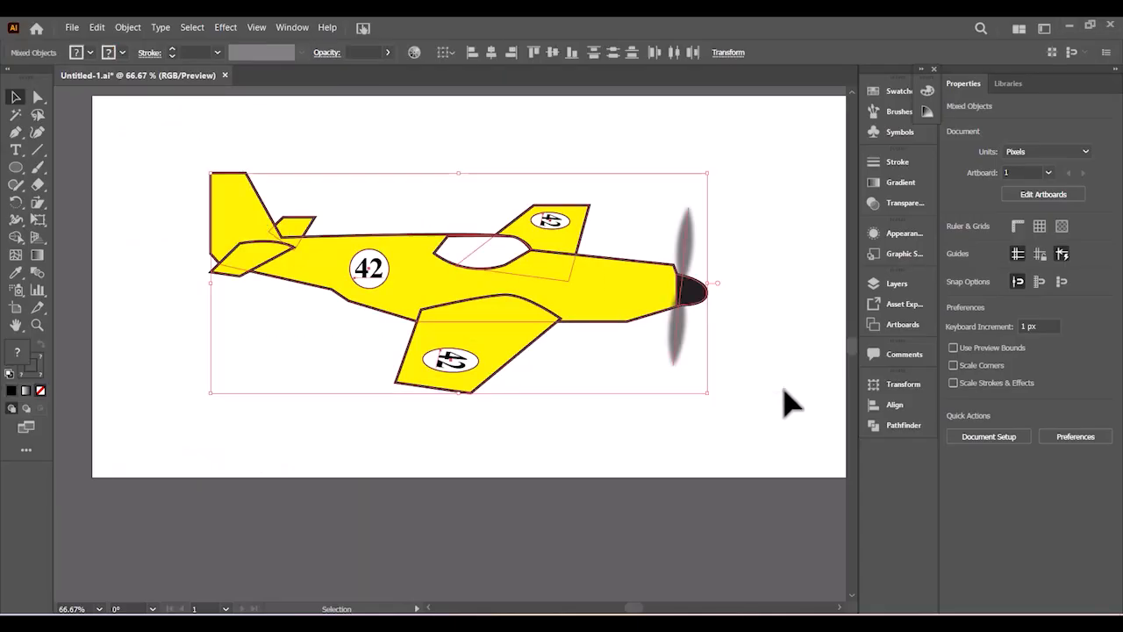
{"action": "right_click", "coordinate": [552, 284]}
{"action": "left_click", "coordinate": [593, 386]}
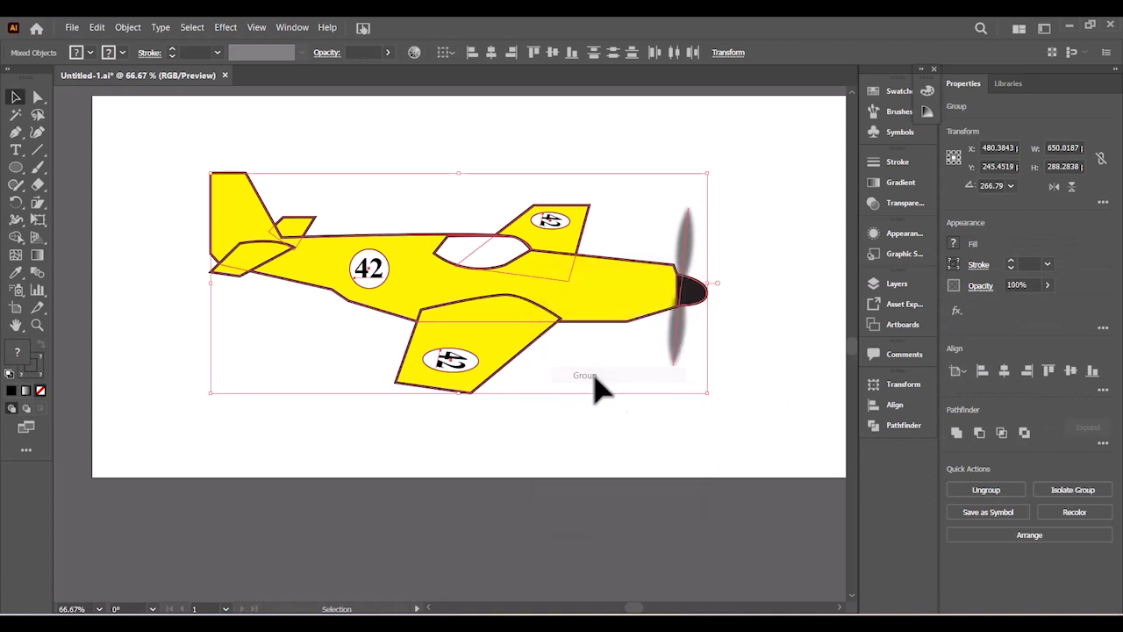
{"action": "left_click", "coordinate": [694, 413]}
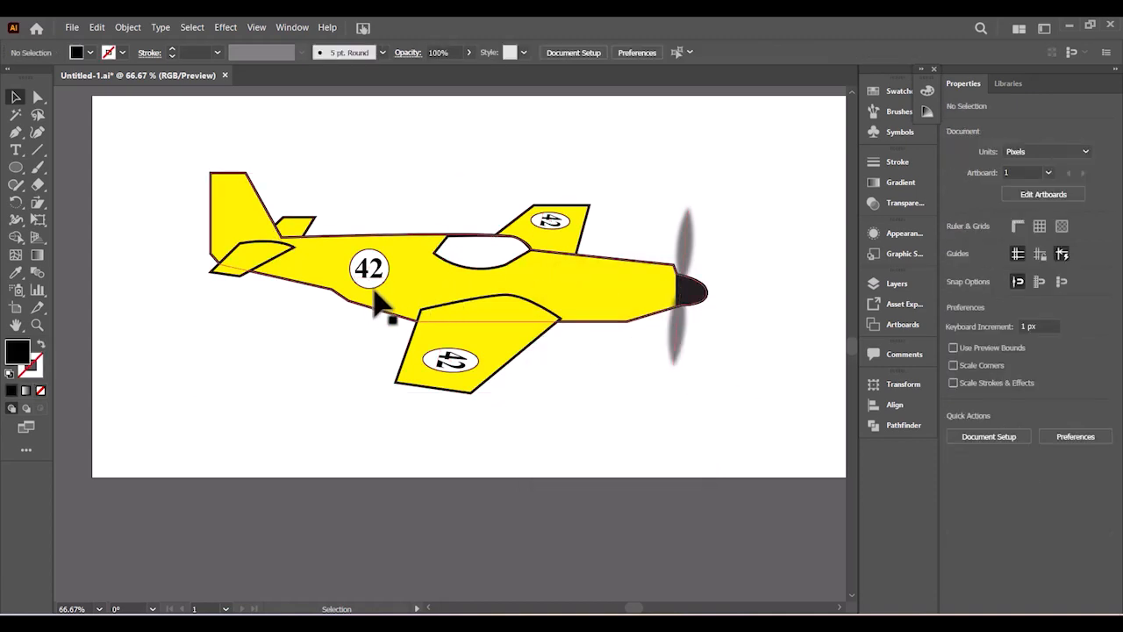
- Move the grouped plane further right on the artboard
{"action": "left_click_drag", "start_coordinate": [383, 306], "coordinate": [493, 294]}
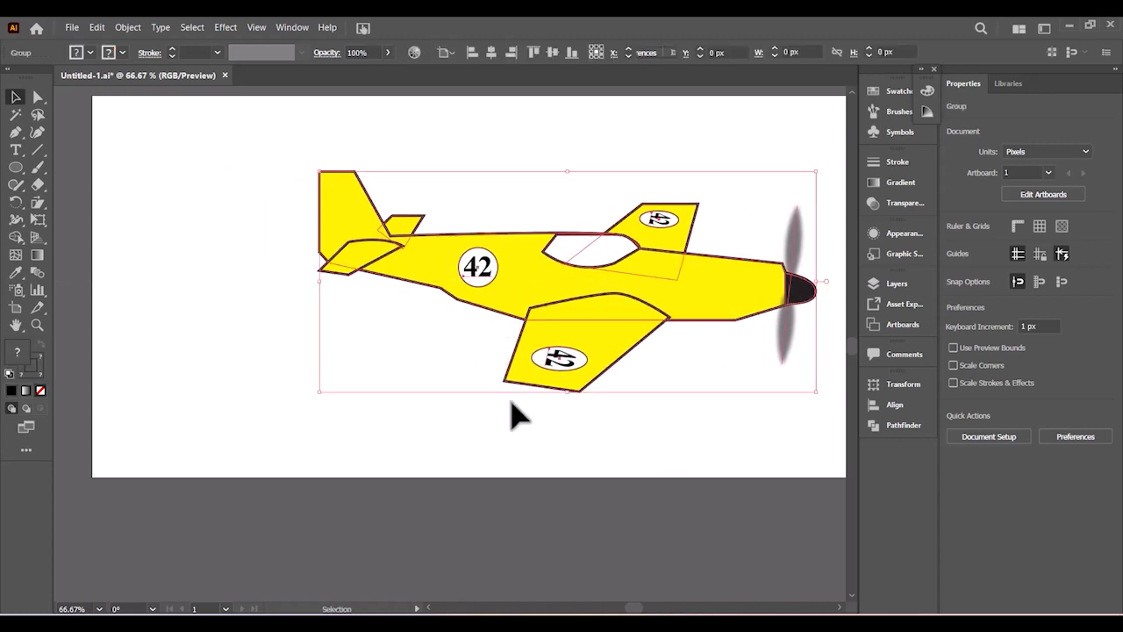
{"action": "left_click", "coordinate": [416, 114]}
{"action": "scroll", "coordinate": [760, 237], "scroll_direction": "right", "scroll_amount": 2}
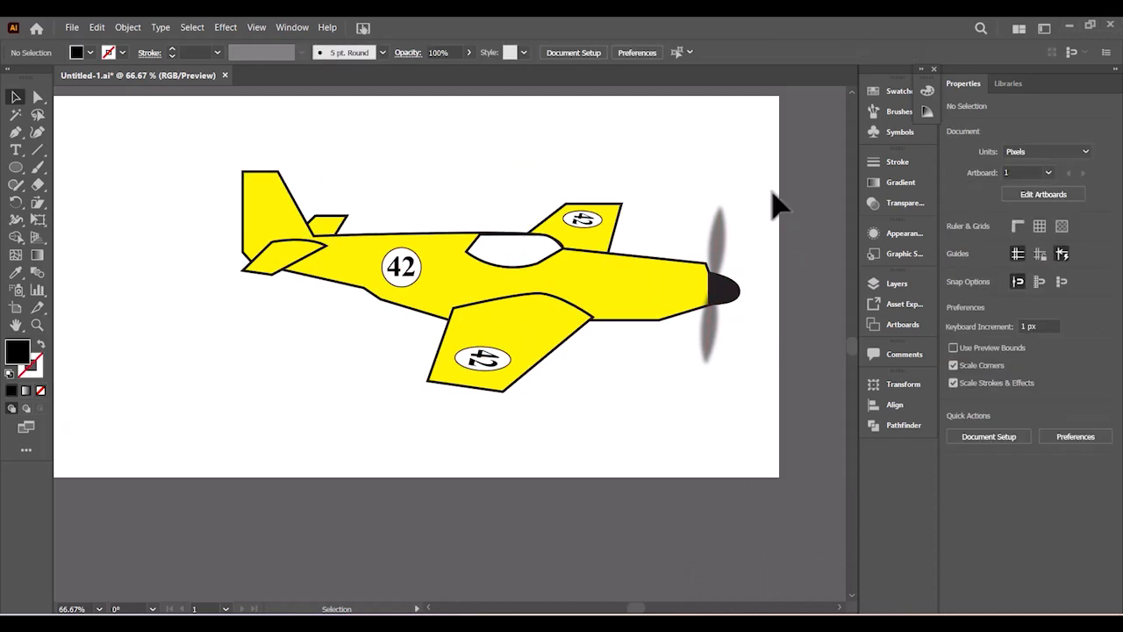
{"action": "left_click", "coordinate": [721, 246]}
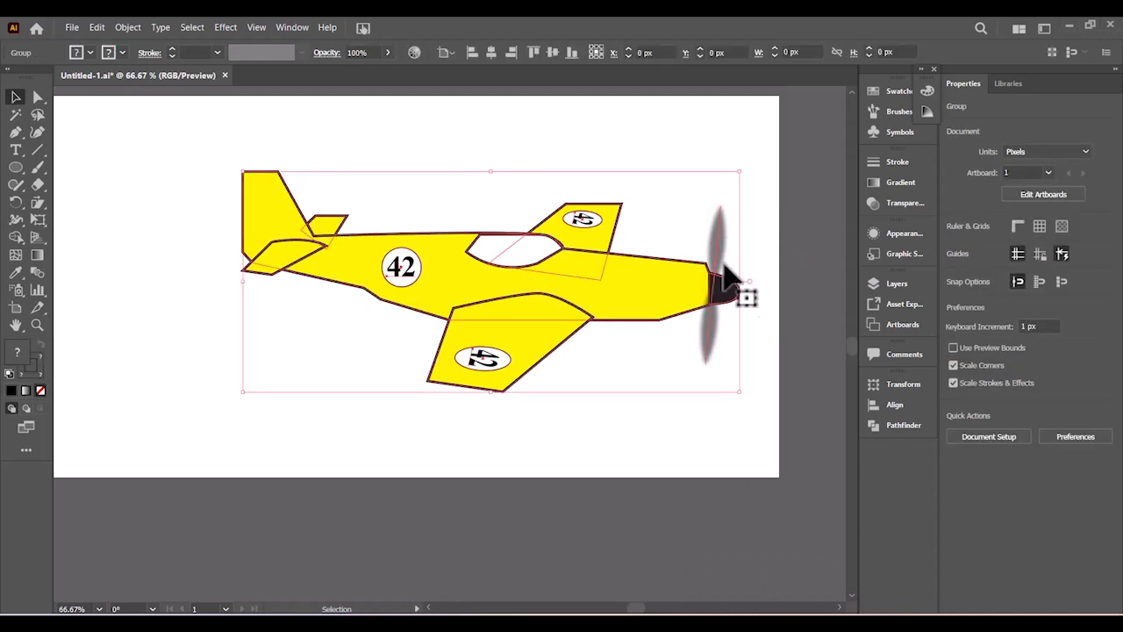
{"action": "left_click", "coordinate": [772, 244]}
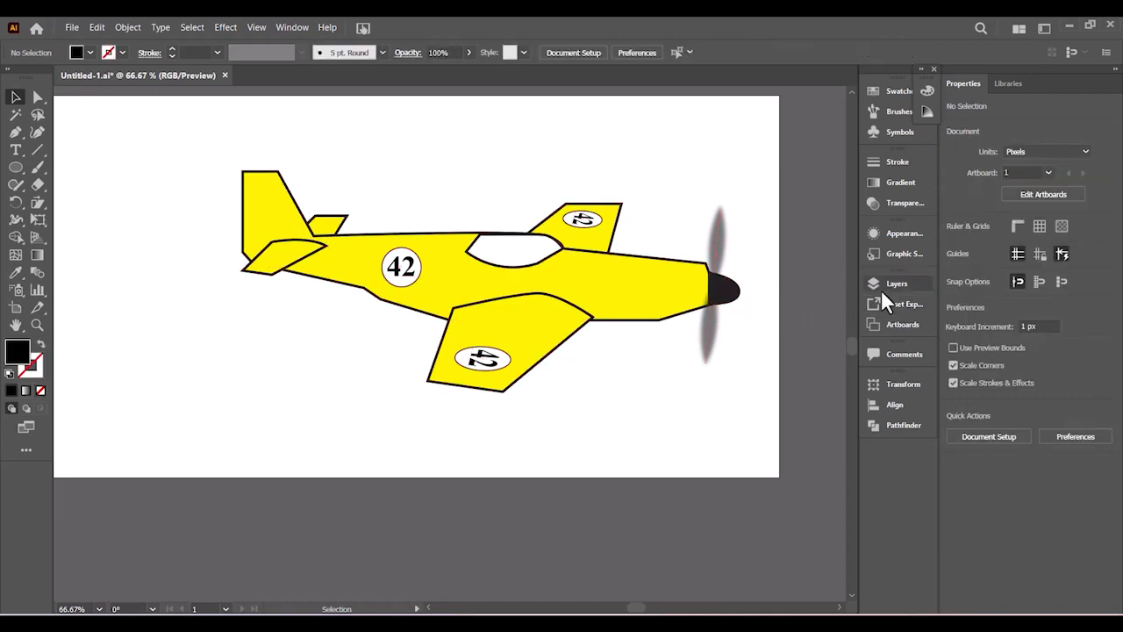
- Give the propeller path in Layer 2's group the K=70 grey stroke, then fit the artboard in the window
{"action": "left_click", "coordinate": [871, 283]}
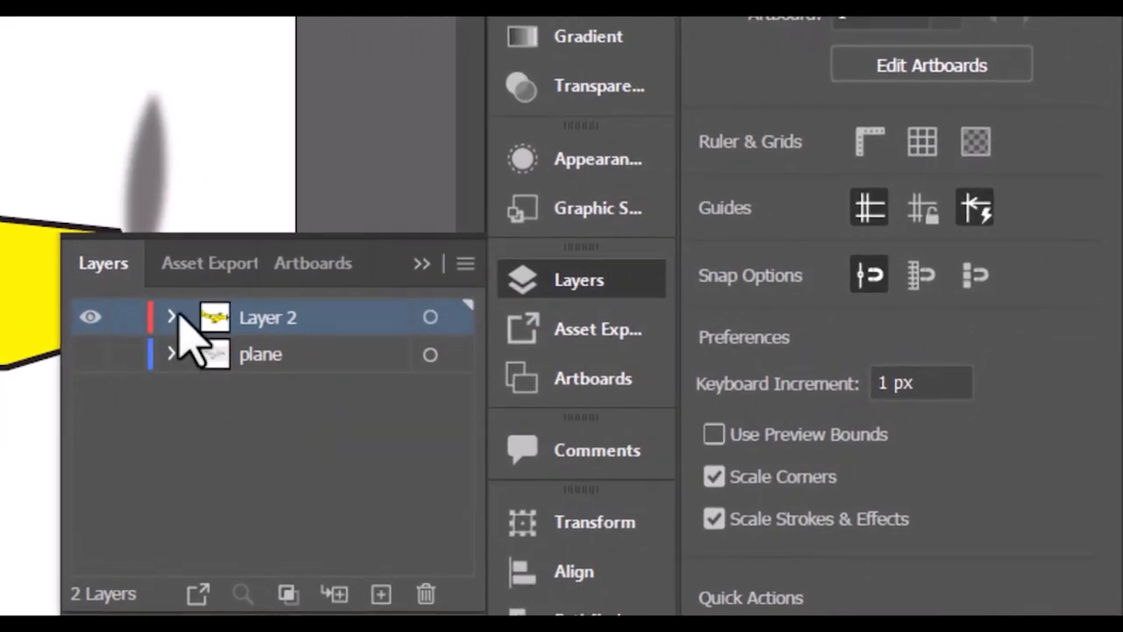
{"action": "left_click", "coordinate": [486, 306]}
{"action": "left_click", "coordinate": [208, 355]}
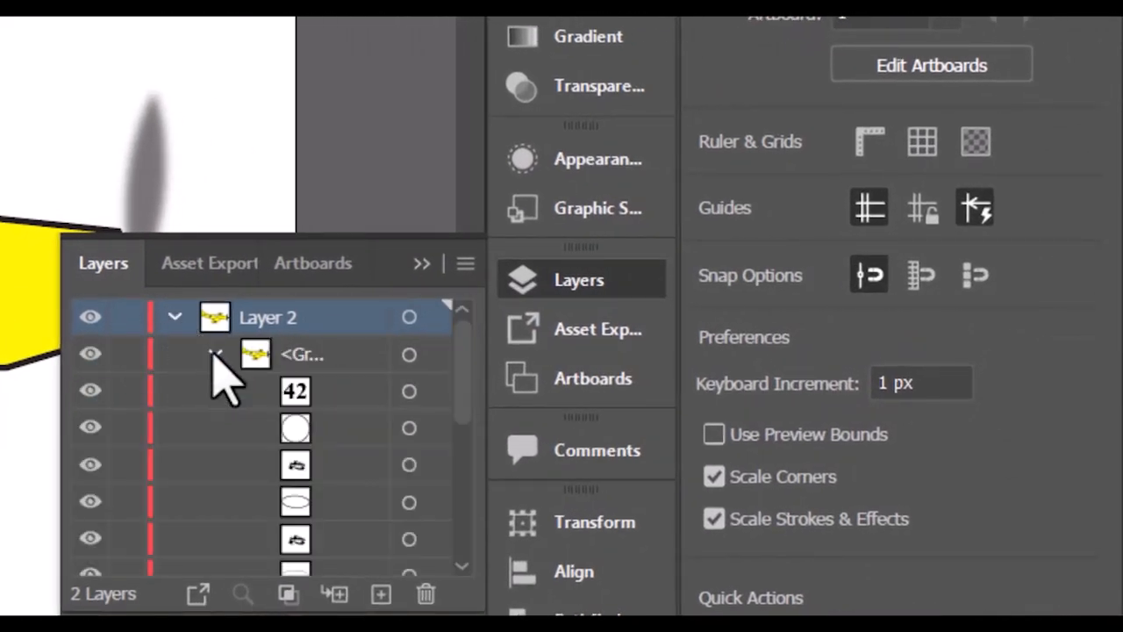
{"action": "scroll", "coordinate": [351, 488], "scroll_direction": "down", "scroll_amount": 2}
{"action": "scroll", "coordinate": [359, 509], "scroll_direction": "down", "scroll_amount": 2}
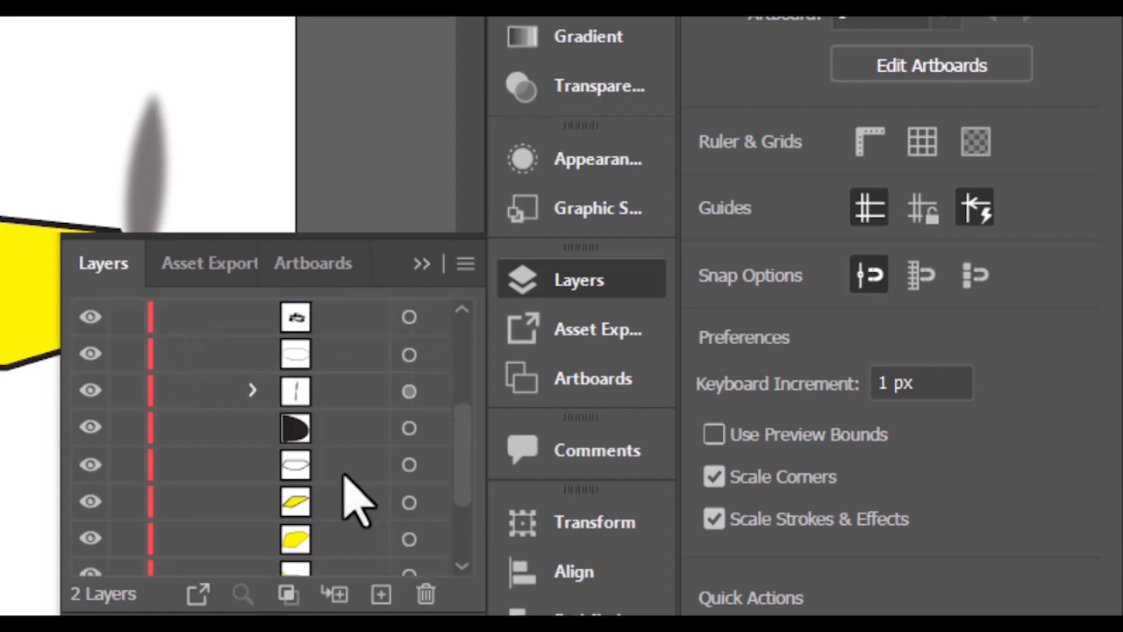
{"action": "left_click", "coordinate": [409, 391]}
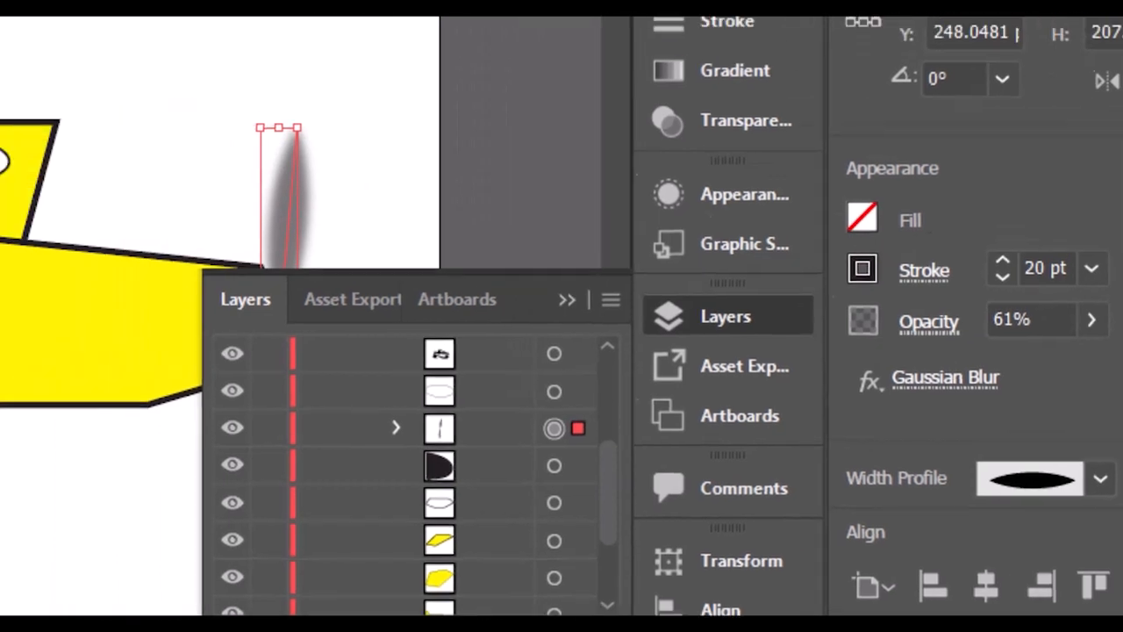
{"action": "left_click", "coordinate": [35, 41]}
{"action": "left_click", "coordinate": [136, 298]}
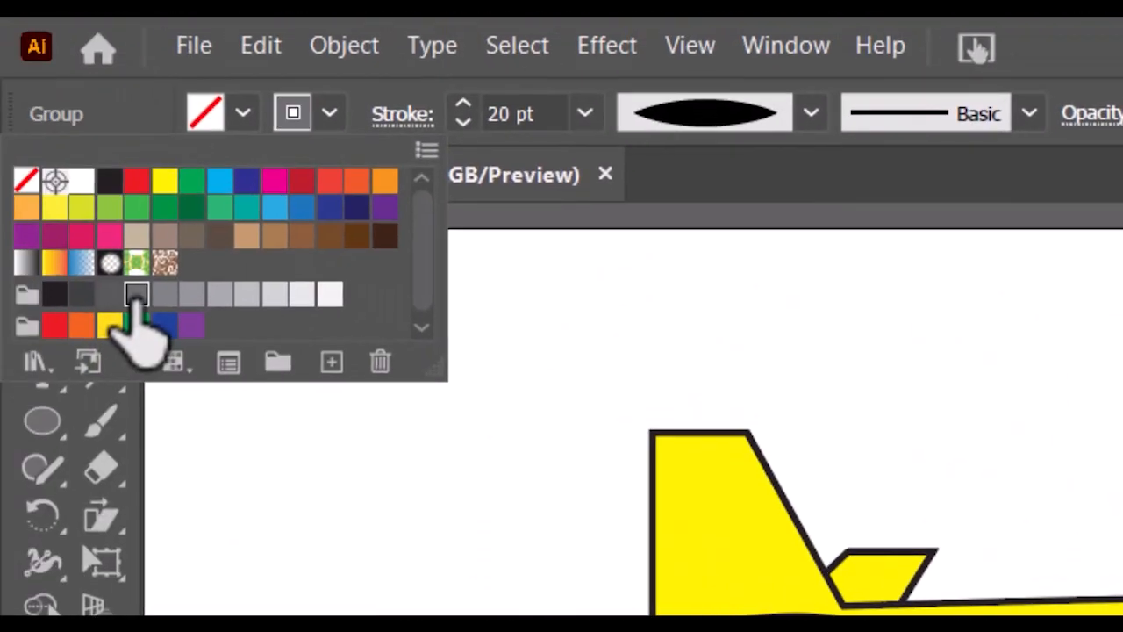
{"action": "left_click", "coordinate": [861, 285]}
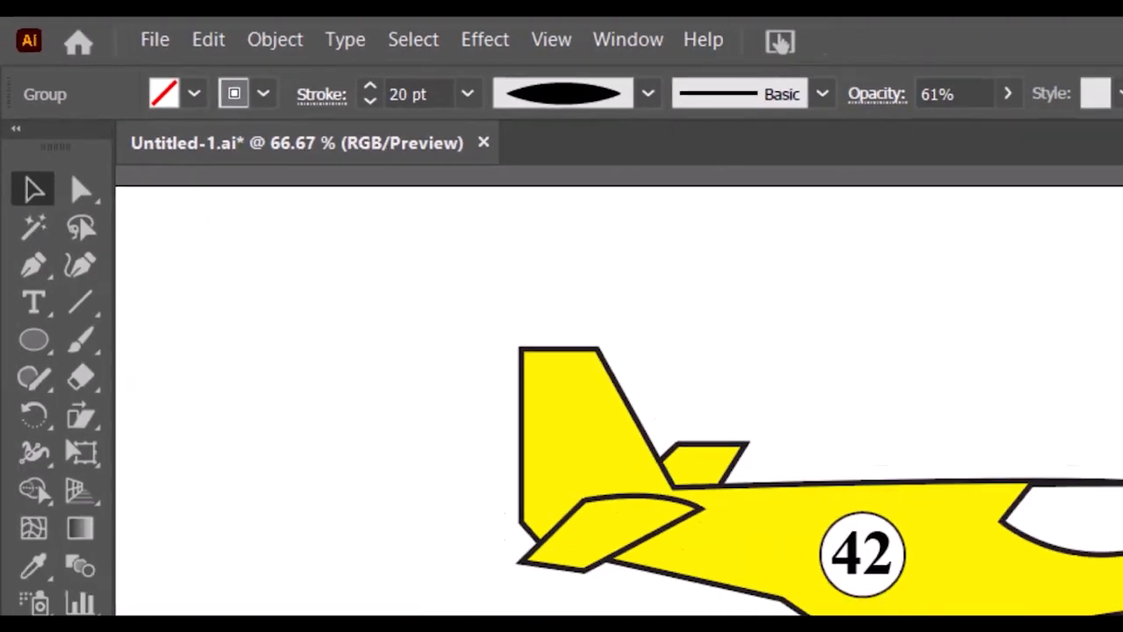
{"action": "left_click", "coordinate": [861, 284]}
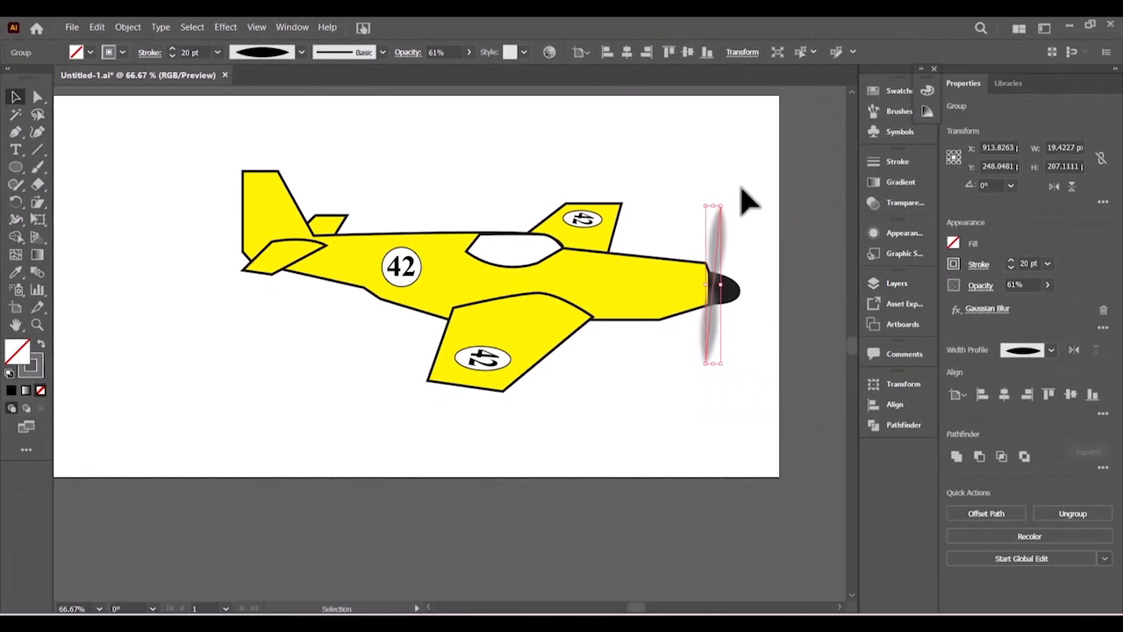
{"action": "left_click", "coordinate": [747, 202]}
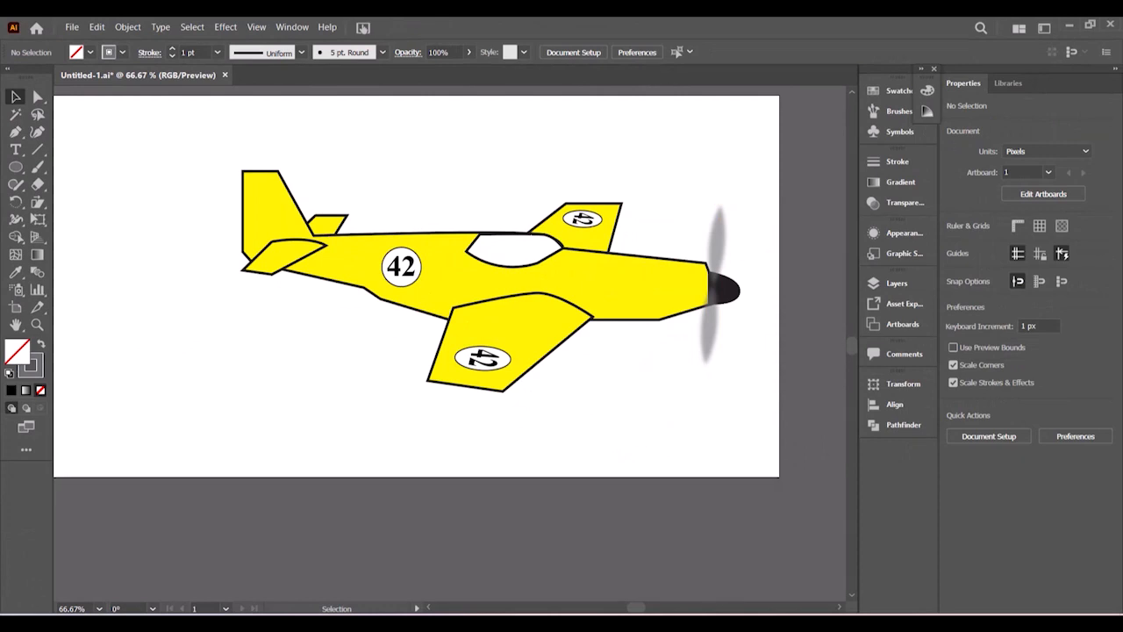
{"action": "key", "text": "ctrl+0"}
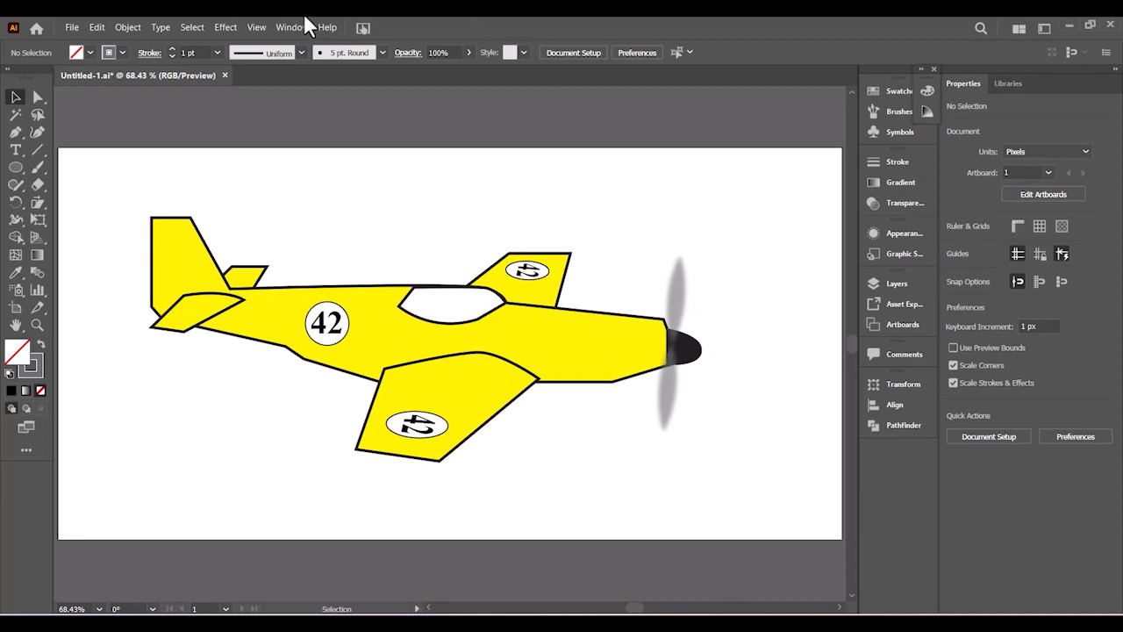
- Start File > Export As with SVG as the file type
{"action": "left_click", "coordinate": [73, 24]}
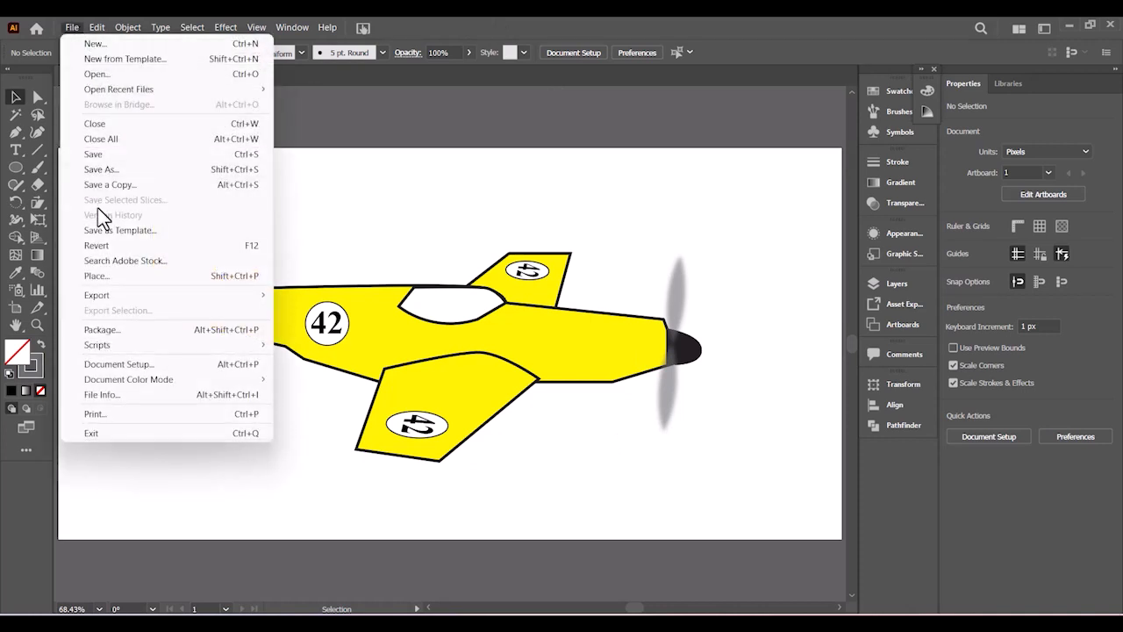
{"action": "mouse_move", "coordinate": [139, 299]}
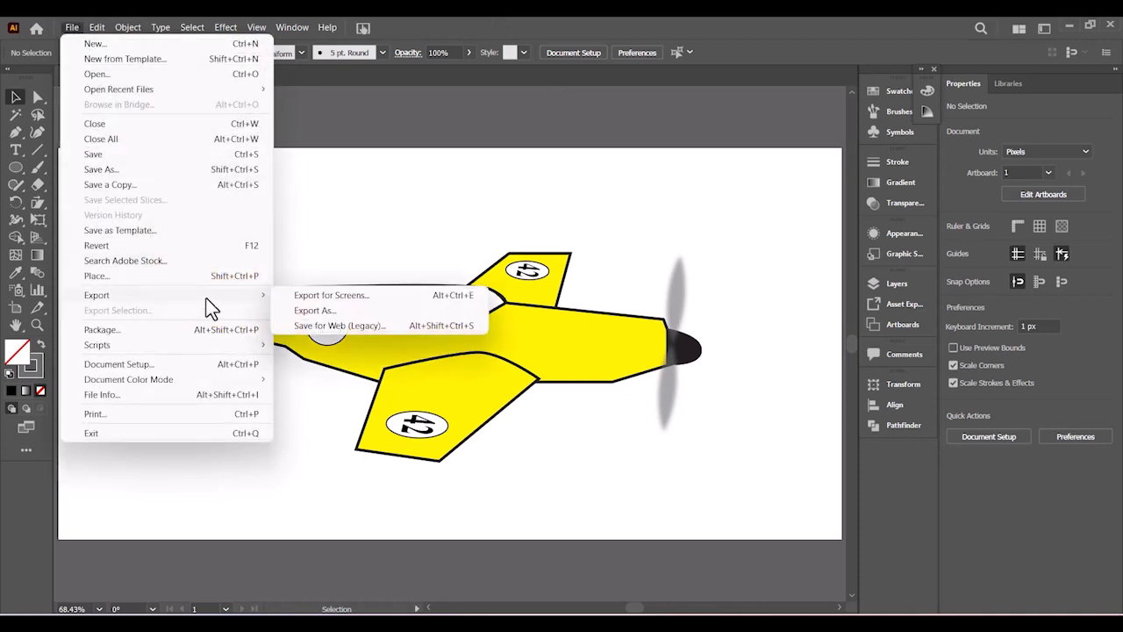
{"action": "left_click", "coordinate": [314, 310]}
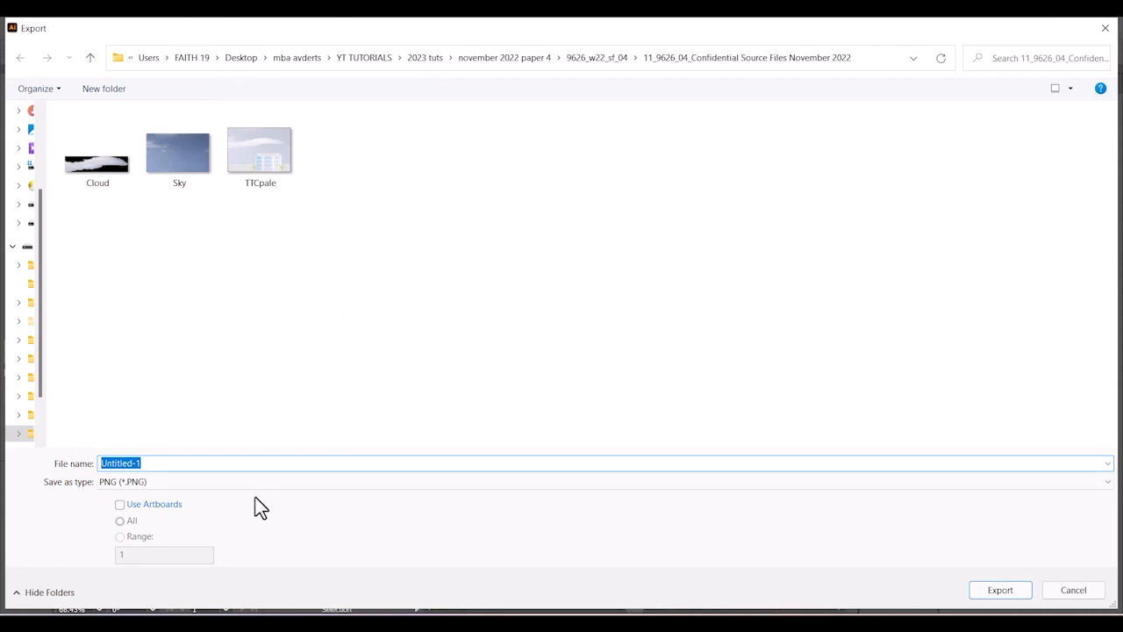
{"action": "left_click", "coordinate": [224, 484]}
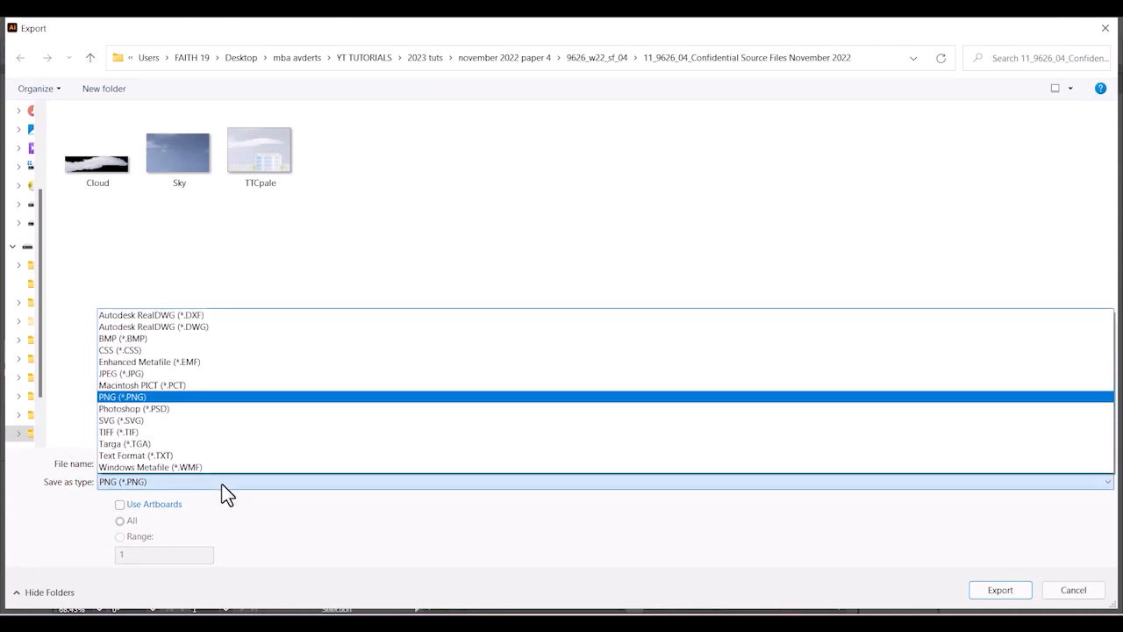
{"action": "left_click", "coordinate": [159, 420]}
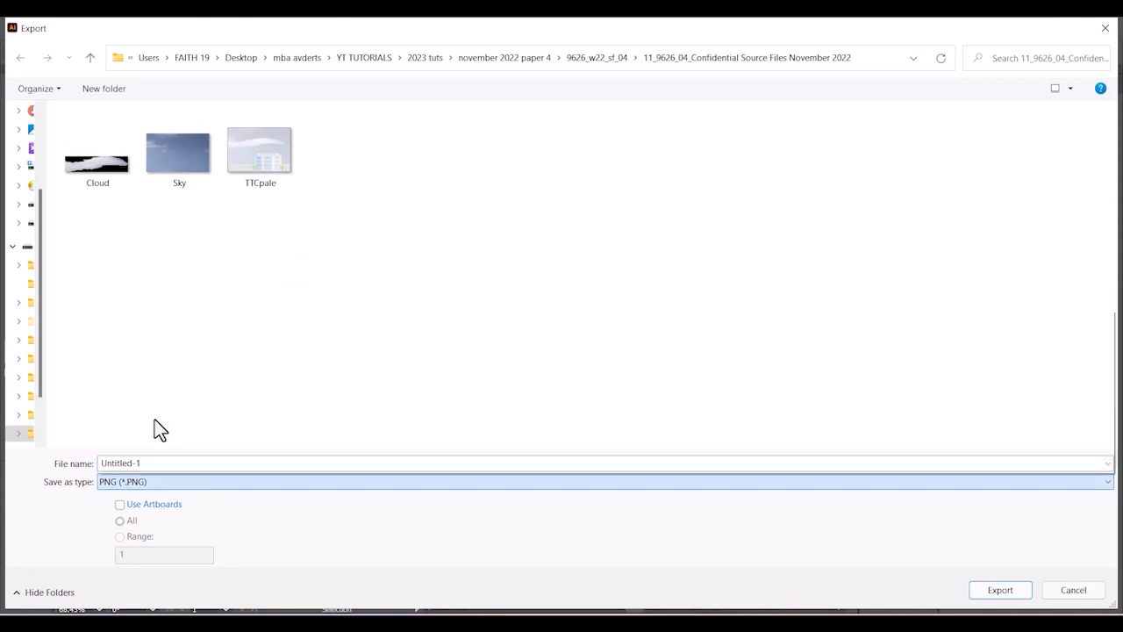
- Name the file VPlane_ plus the centre and candidate numbers, and accept the SVG Options
{"action": "double_click", "coordinate": [193, 465]}
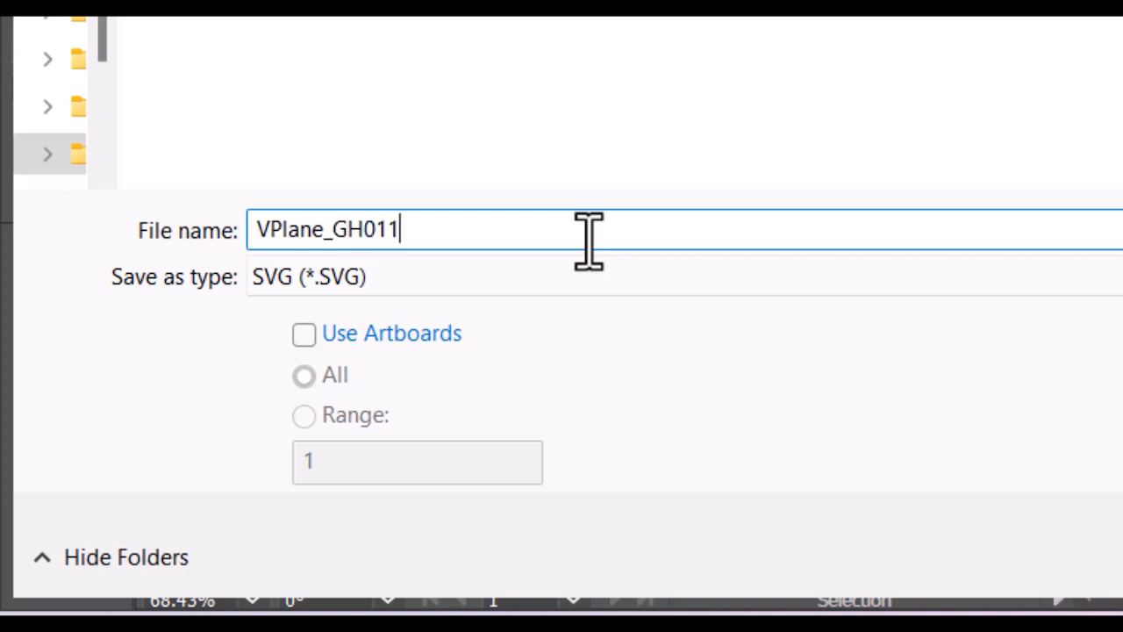
{"action": "type", "text": "1111"}
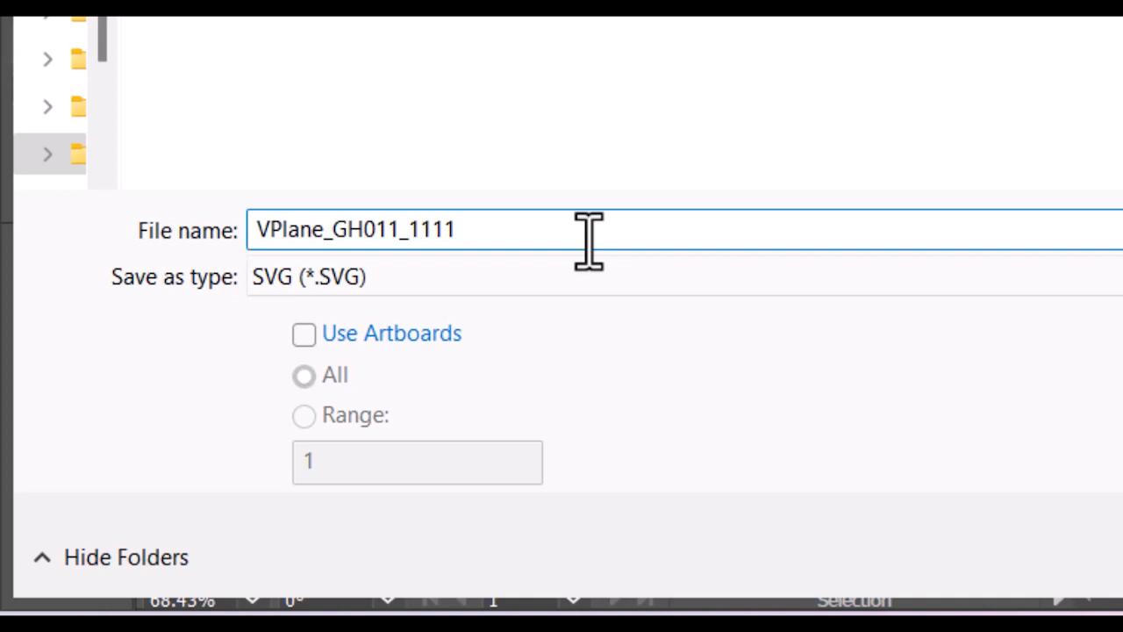
{"action": "left_click", "coordinate": [1036, 584]}
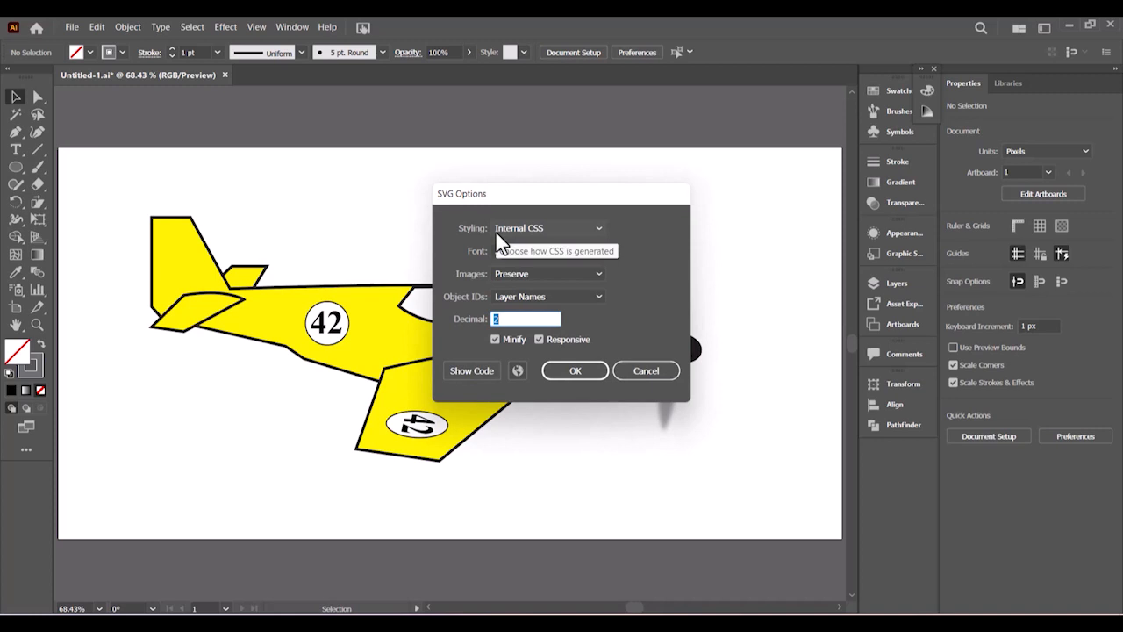
{"action": "left_click_drag", "start_coordinate": [577, 201], "coordinate": [603, 186]}
{"action": "left_click", "coordinate": [602, 356]}
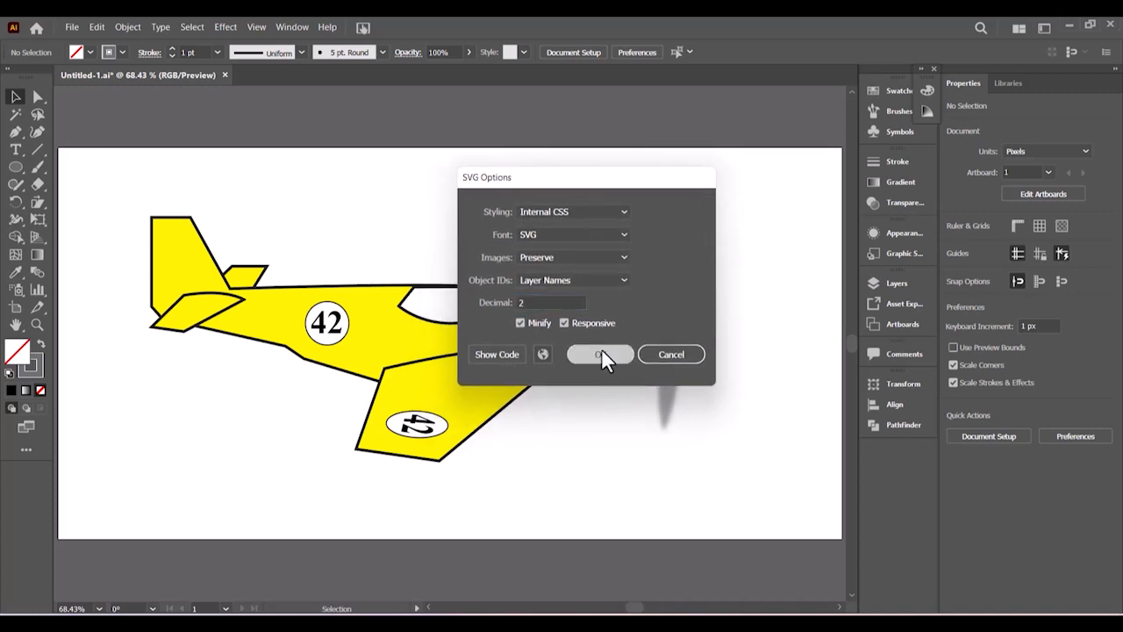
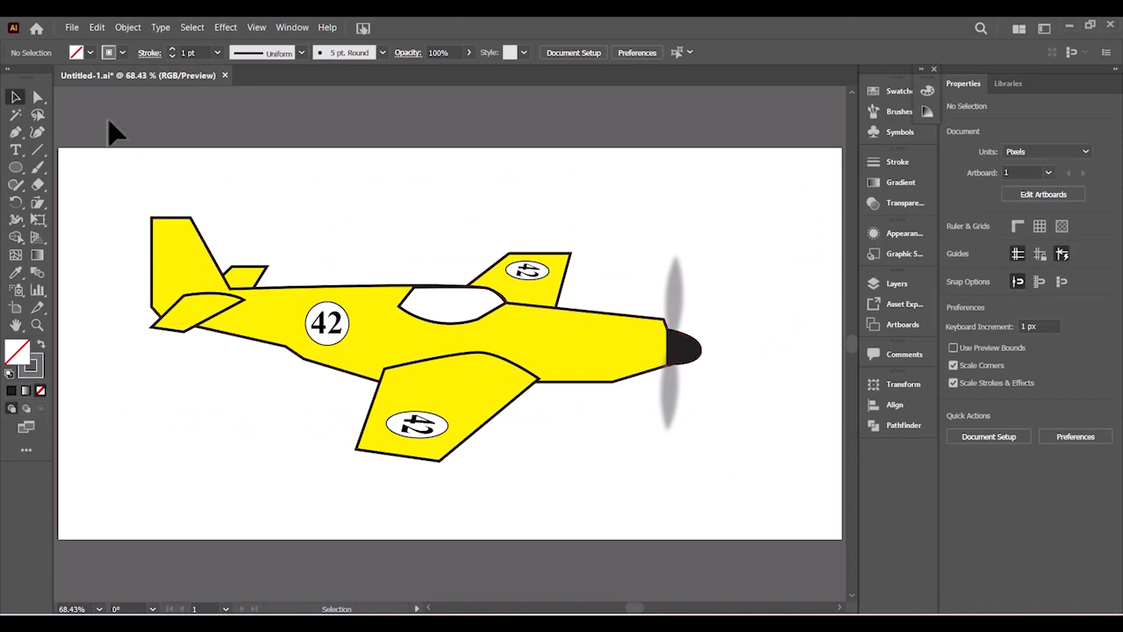
- Scale the plane group down to about 433 × 192 px and move it toward the artboard's right side
{"action": "left_click_drag", "start_coordinate": [94, 153], "coordinate": [767, 501]}
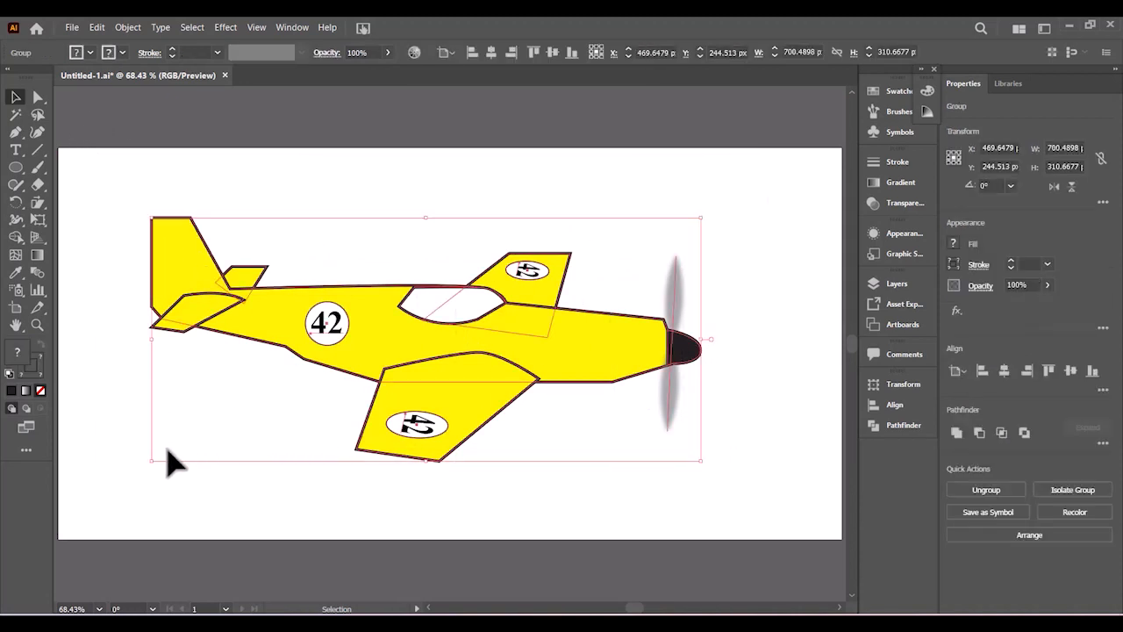
{"action": "left_click_drag", "start_coordinate": [155, 461], "coordinate": [377, 399]}
{"action": "left_click_drag", "start_coordinate": [579, 307], "coordinate": [655, 355]}
{"action": "left_click", "coordinate": [396, 459]}
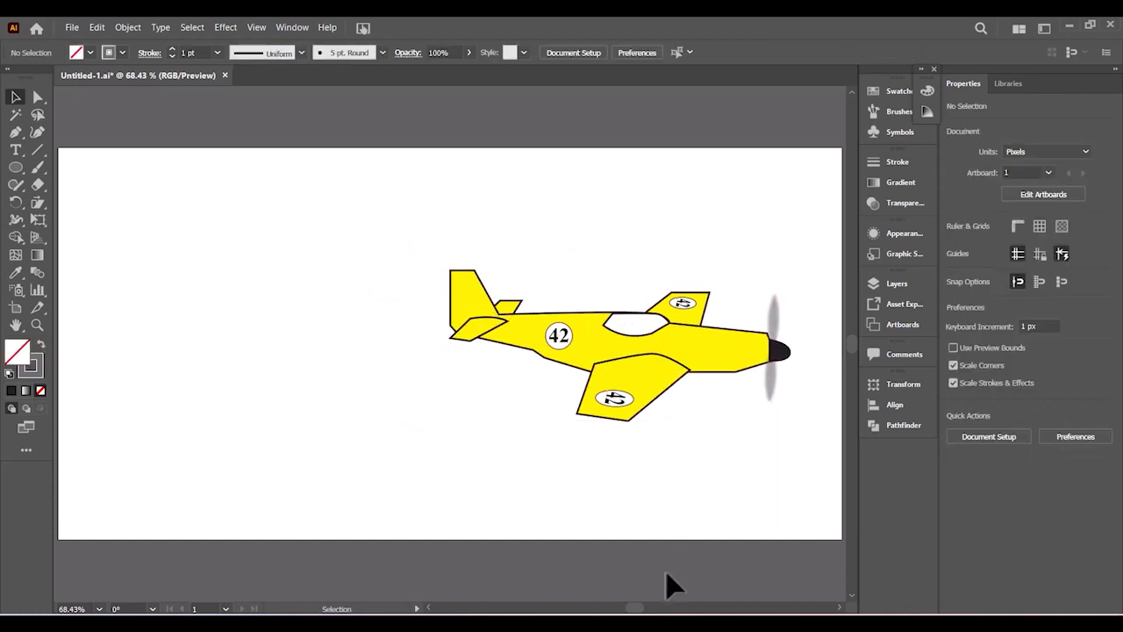
{"action": "left_click_drag", "start_coordinate": [646, 608], "coordinate": [637, 607]}
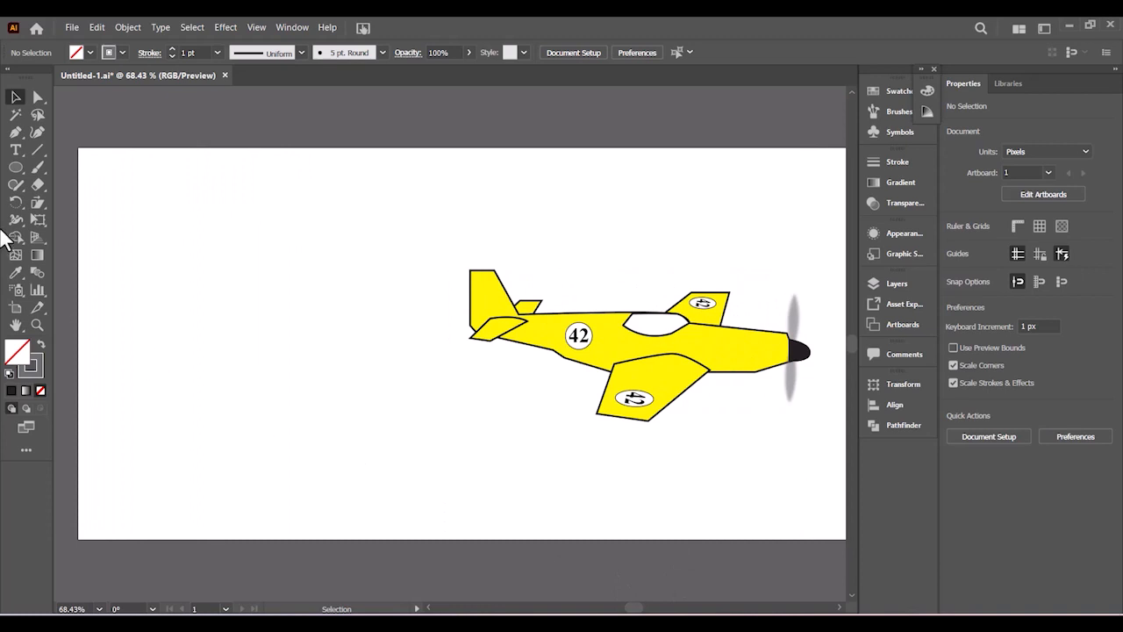
- Pick the Pen tool with a CMYK Red stroke and no fill
{"action": "left_click", "coordinate": [15, 133]}
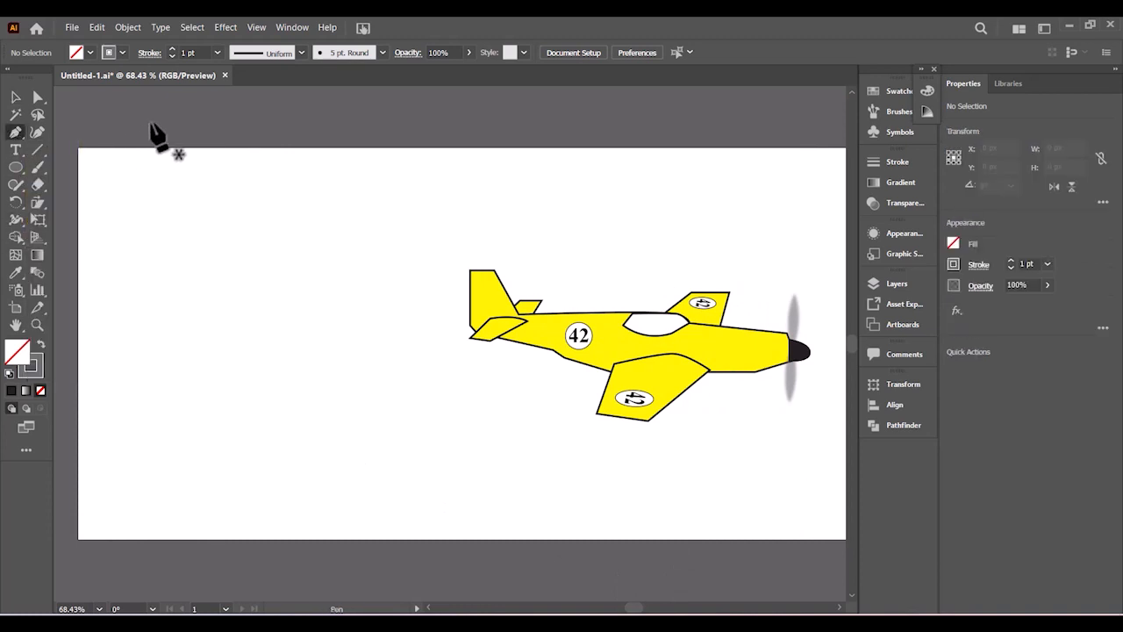
{"action": "left_click", "coordinate": [89, 52]}
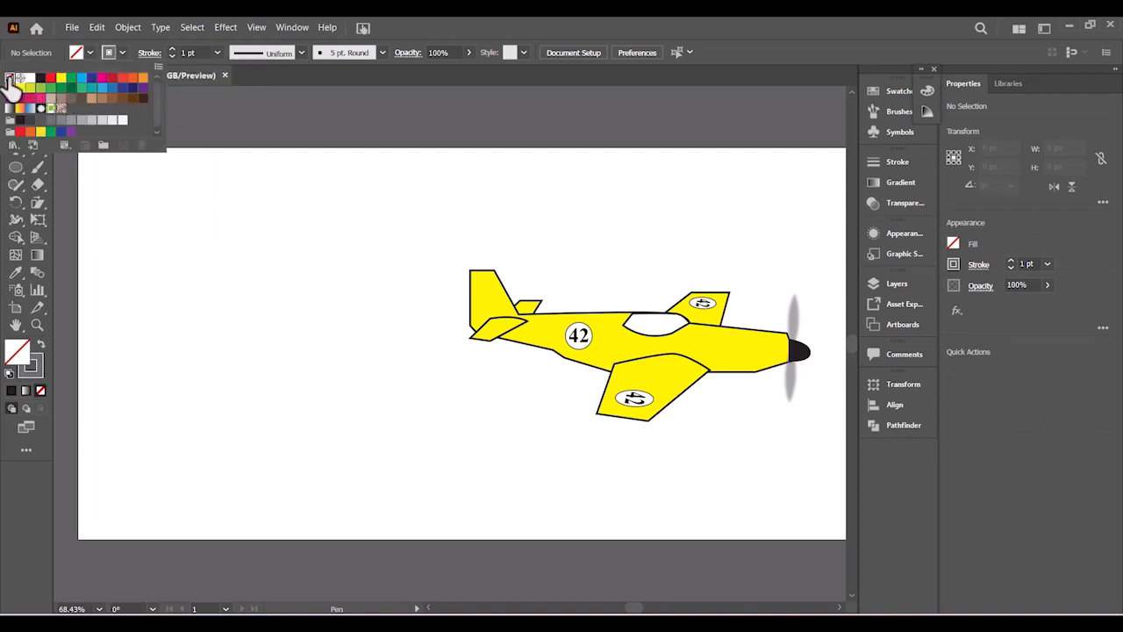
{"action": "left_click", "coordinate": [127, 50]}
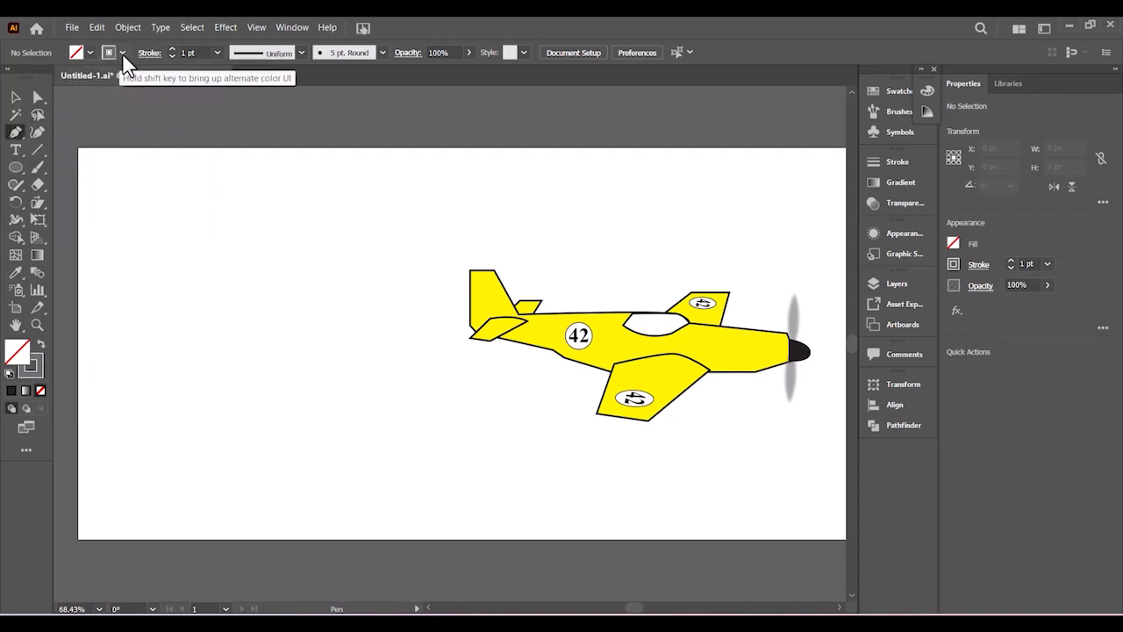
{"action": "left_click", "coordinate": [122, 53]}
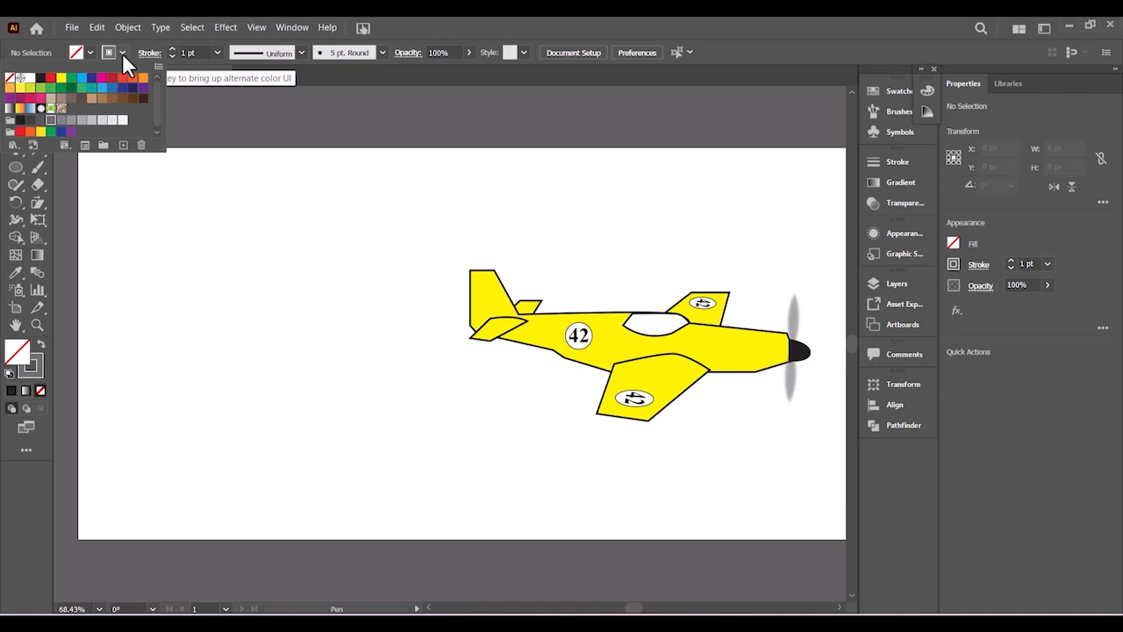
{"action": "left_click", "coordinate": [50, 78]}
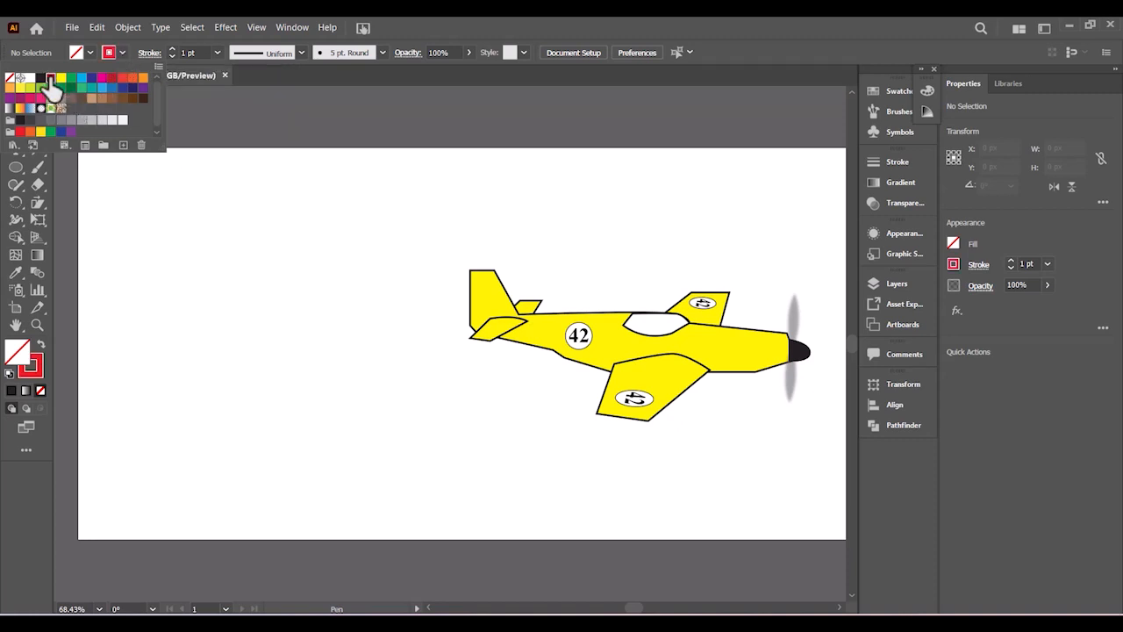
{"action": "left_click", "coordinate": [491, 18]}
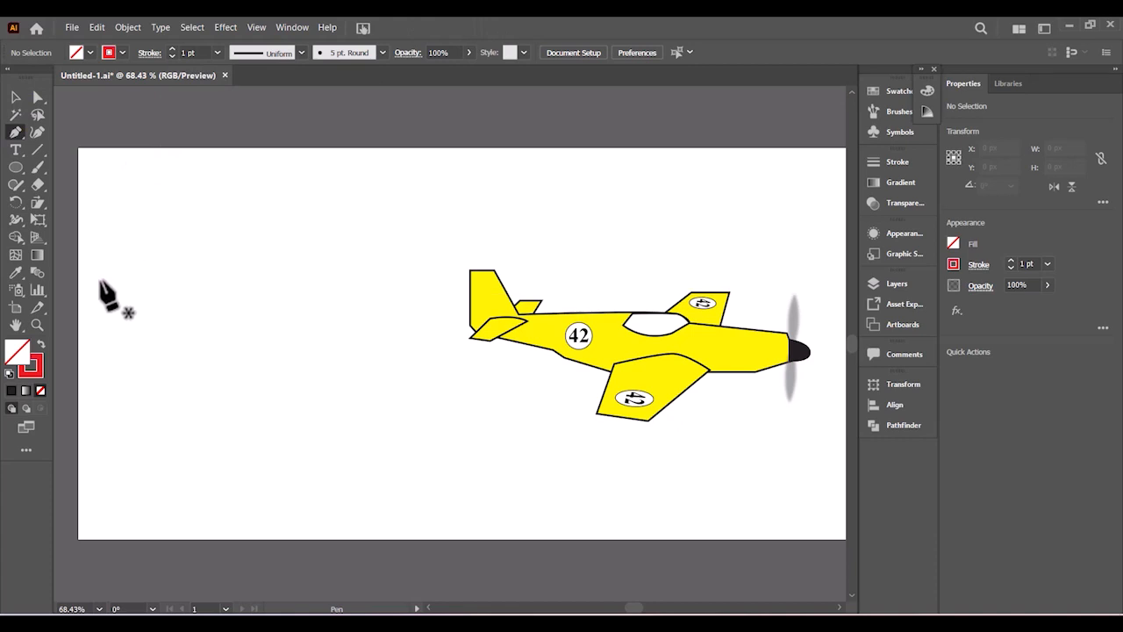
- Draw a straight horizontal line from the artboard's left edge to just before the plane's tail
{"action": "left_click", "coordinate": [101, 280]}
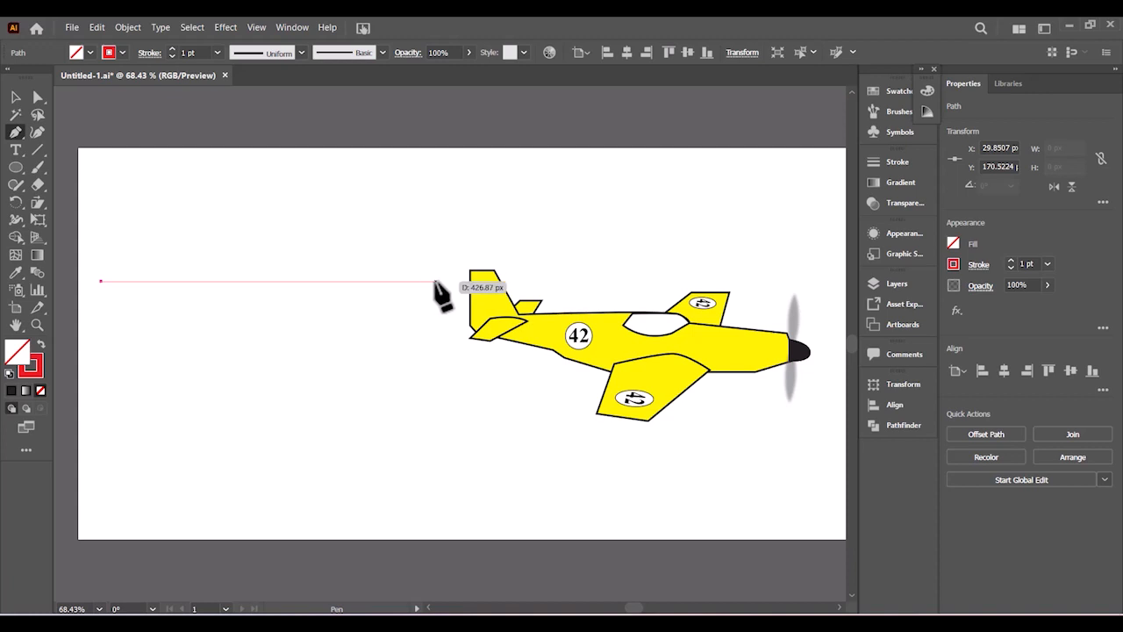
{"action": "left_click", "coordinate": [436, 280]}
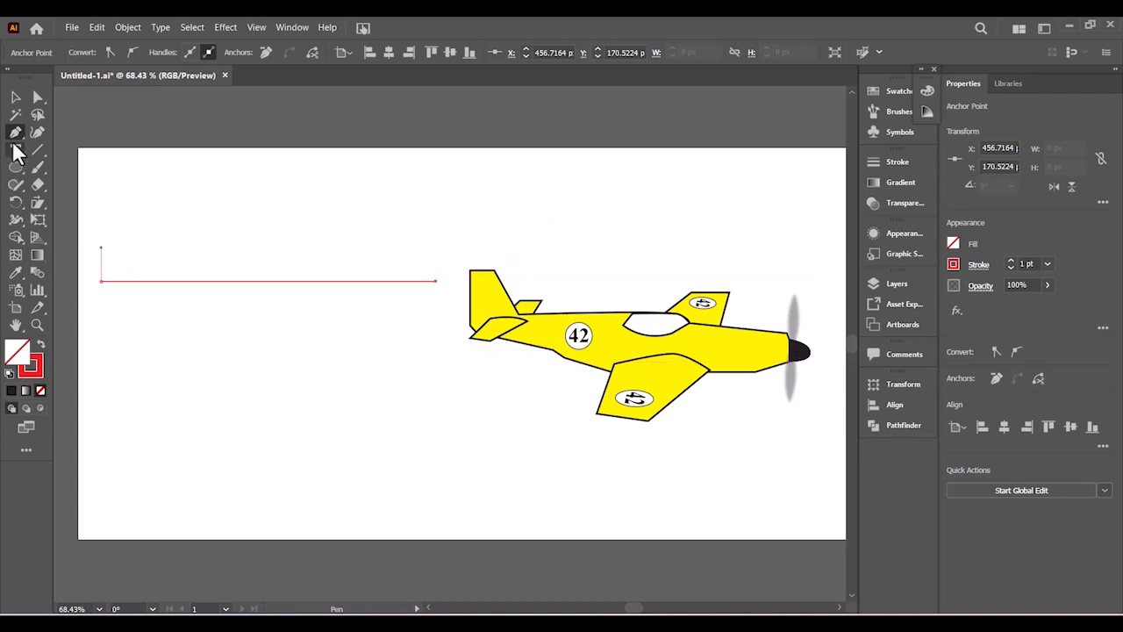
{"action": "left_click", "coordinate": [15, 99]}
{"action": "left_click", "coordinate": [223, 372]}
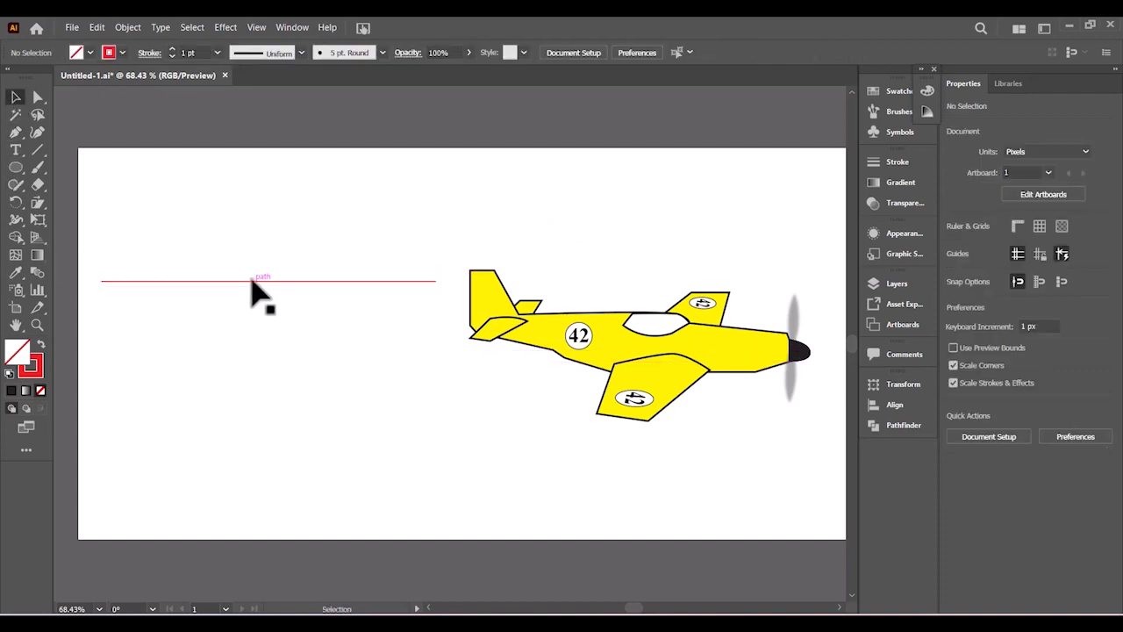
- Lower the red line slightly and give it a Zig Zag effect with 3 ridges per segment and Smooth points
{"action": "left_click_drag", "start_coordinate": [254, 290], "coordinate": [257, 306]}
{"action": "left_click", "coordinate": [269, 429]}
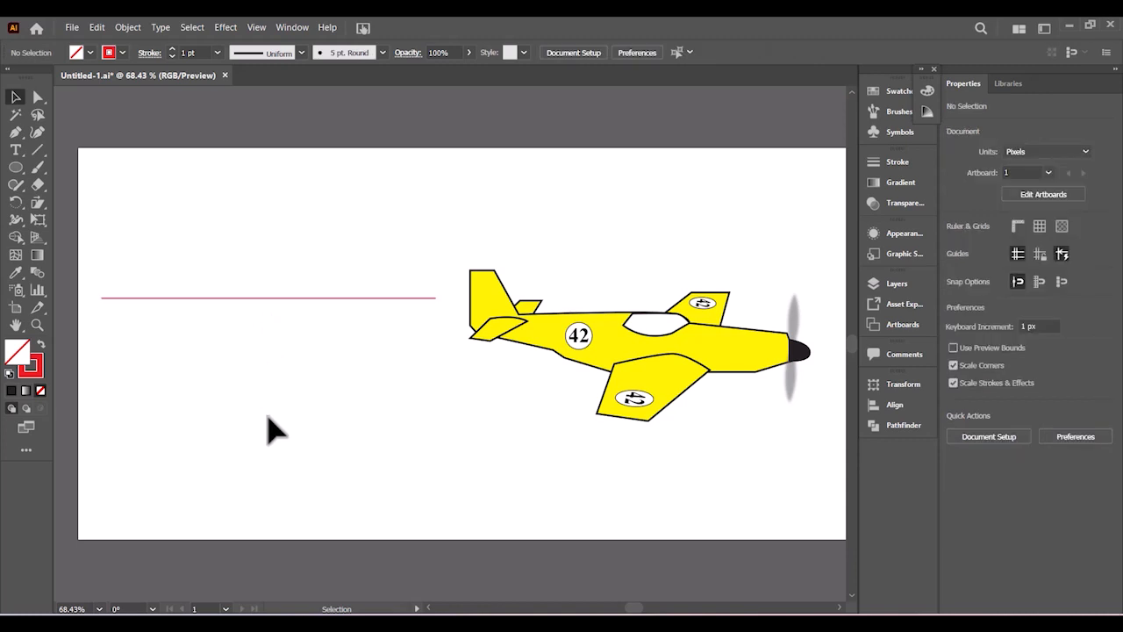
{"action": "left_click", "coordinate": [318, 299]}
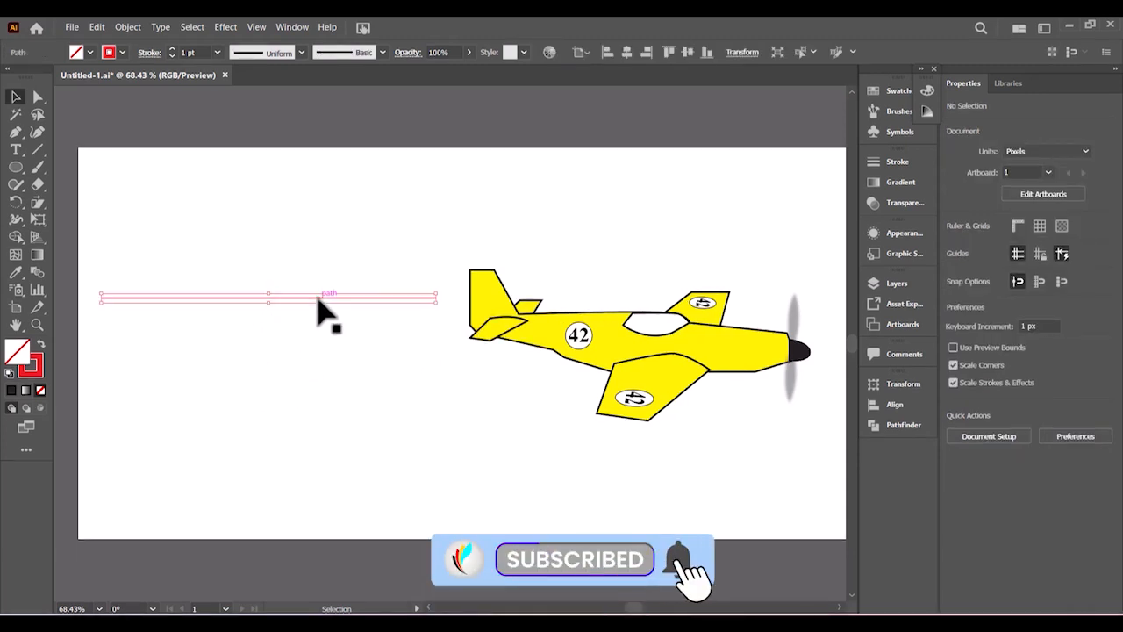
{"action": "left_click", "coordinate": [227, 26]}
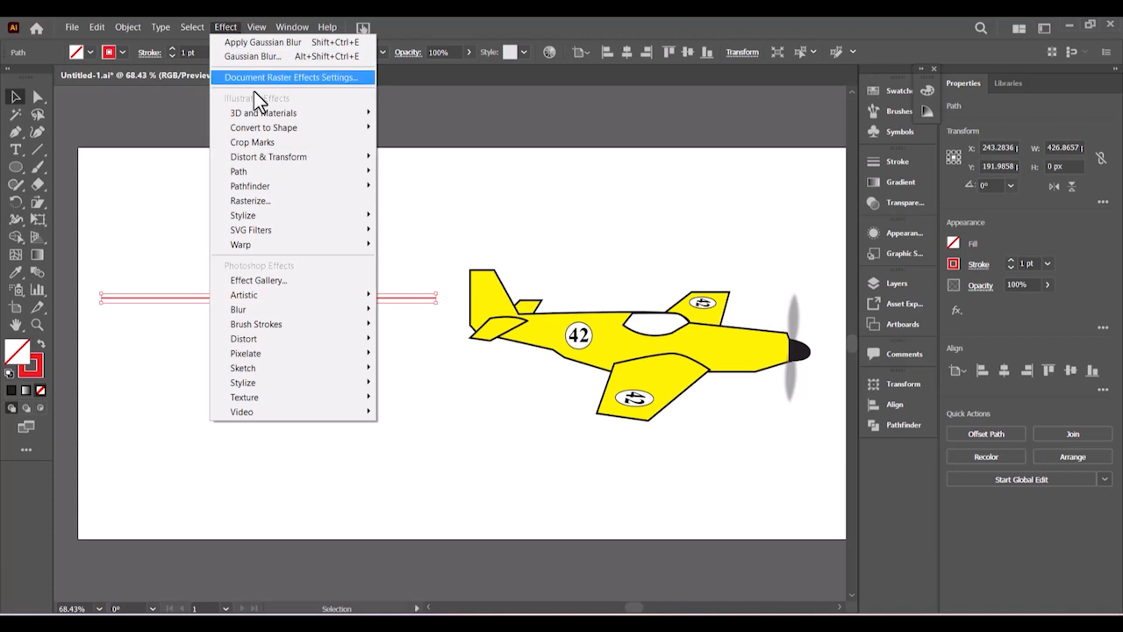
{"action": "mouse_move", "coordinate": [272, 160]}
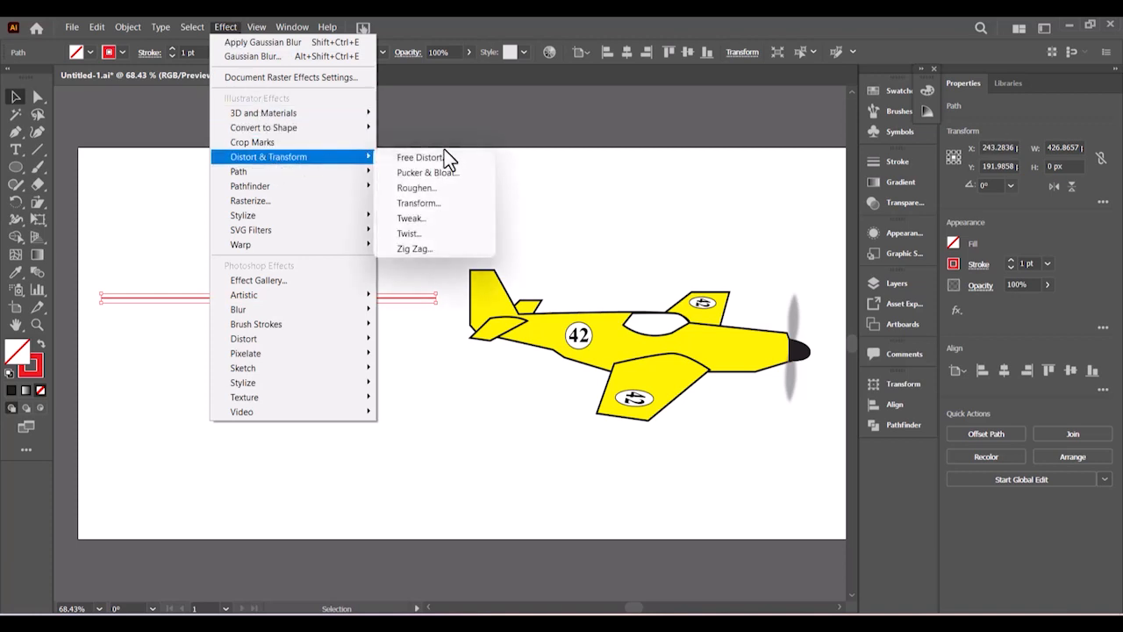
{"action": "left_click", "coordinate": [412, 248]}
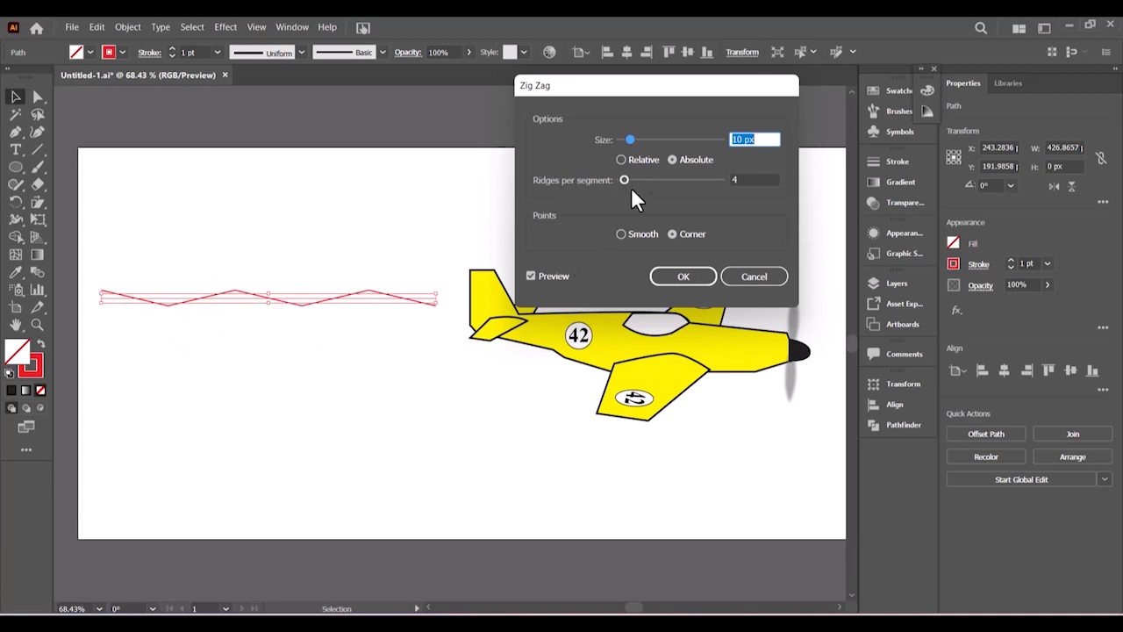
{"action": "left_click", "coordinate": [737, 179]}
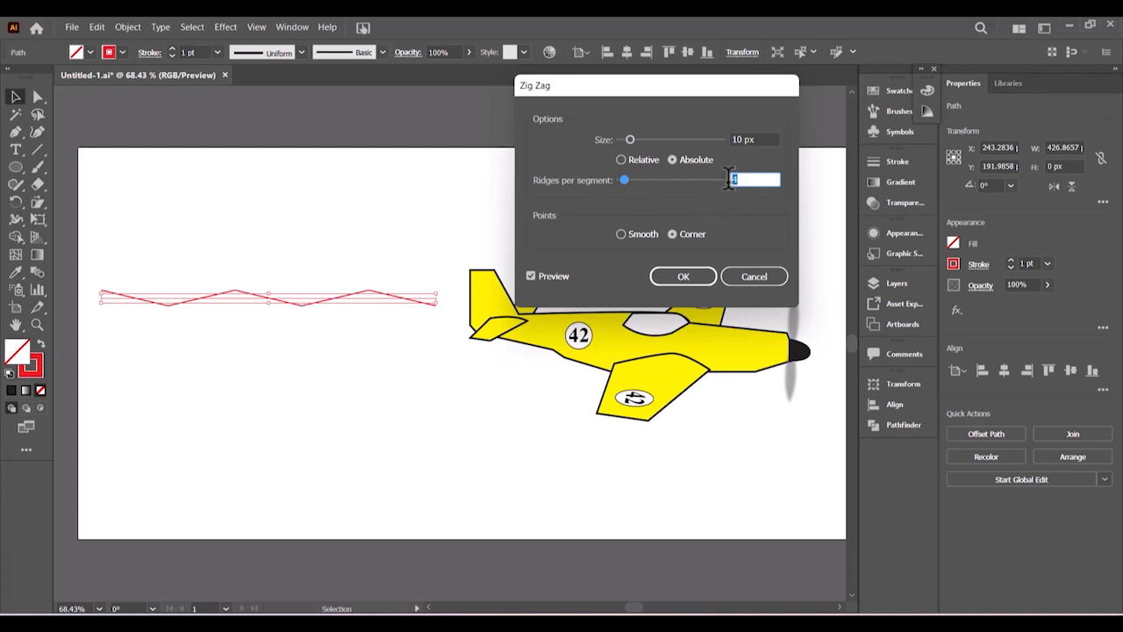
{"action": "type", "text": "3"}
{"action": "key", "text": "Tab"}
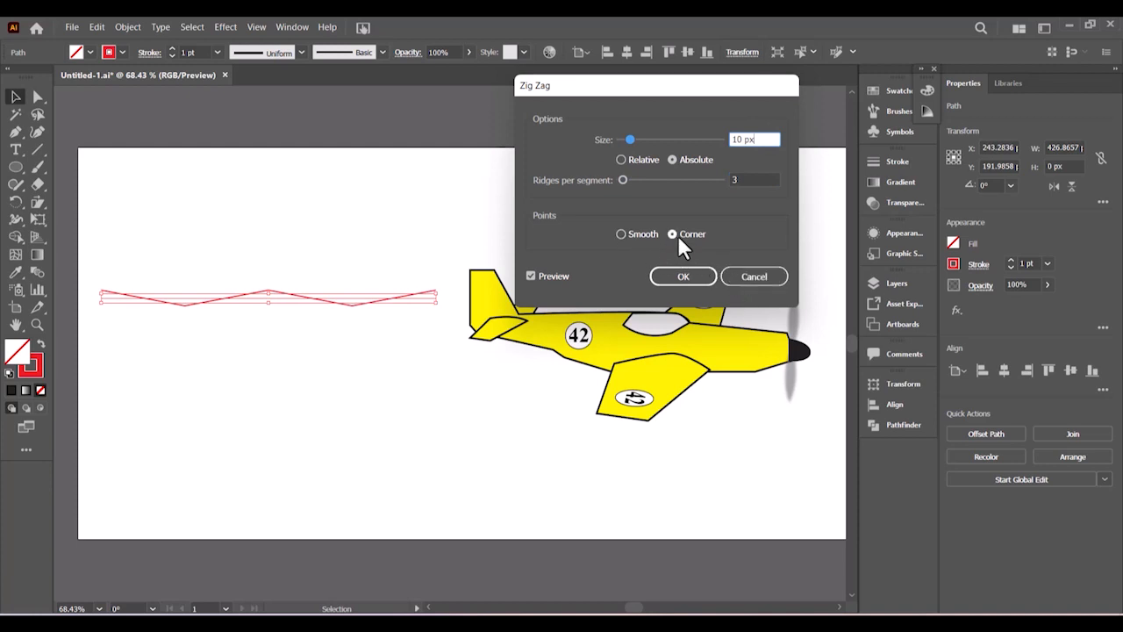
{"action": "left_click", "coordinate": [621, 235]}
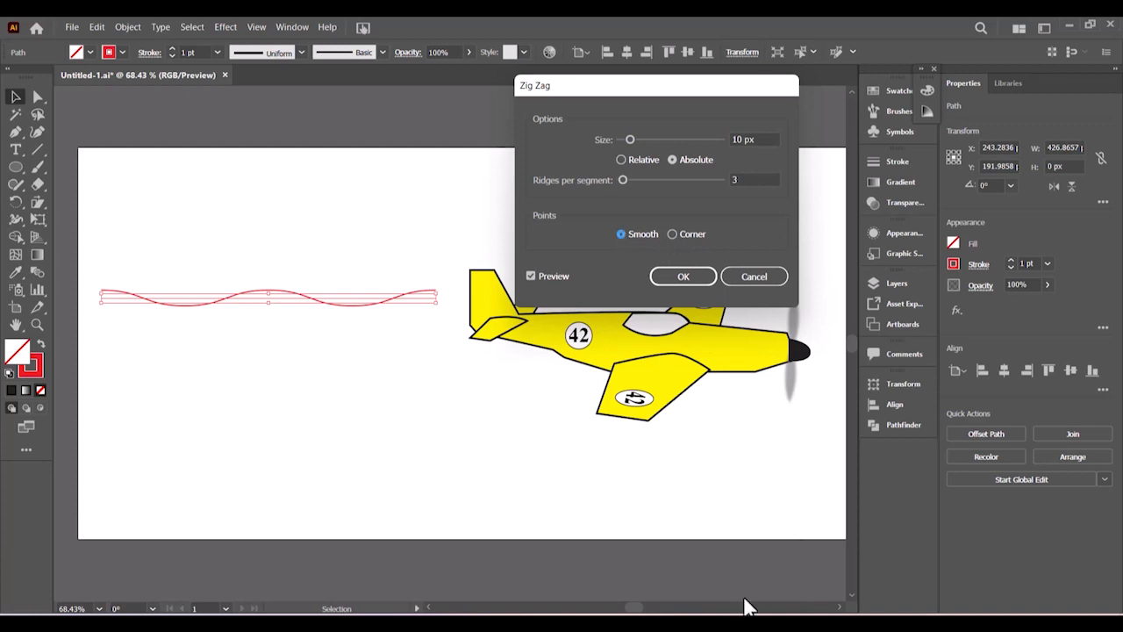
- Check the OPEN DAY ribbon reference image in the exam PDF, then return to Illustrator
{"action": "mouse_move", "coordinate": [737, 606]}
{"action": "left_click", "coordinate": [737, 557]}
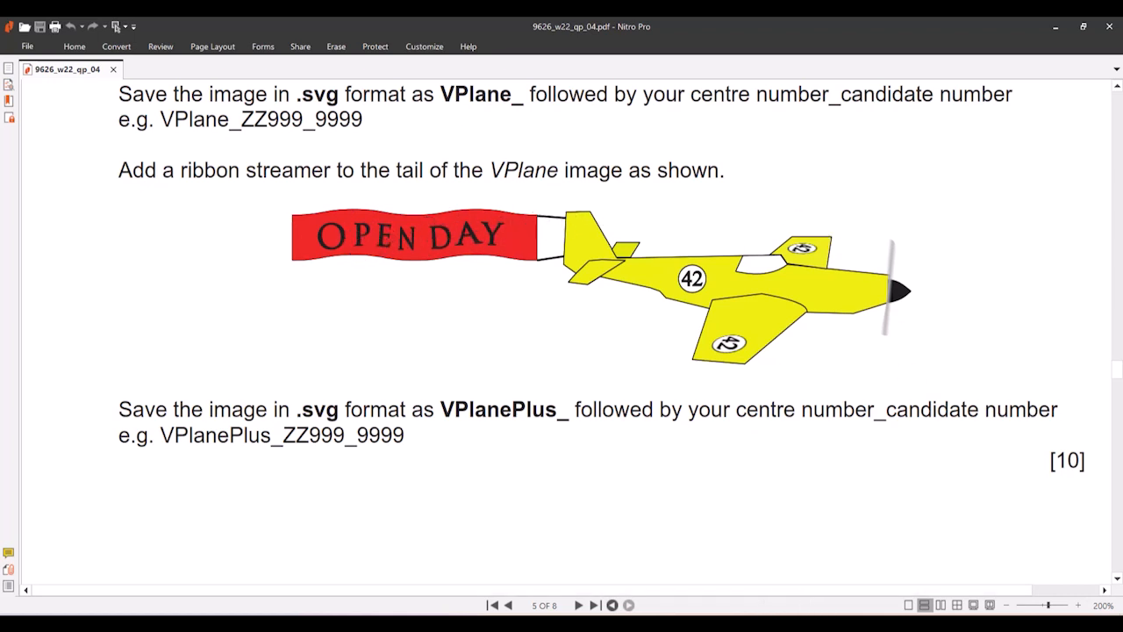
{"action": "left_click", "coordinate": [676, 622]}
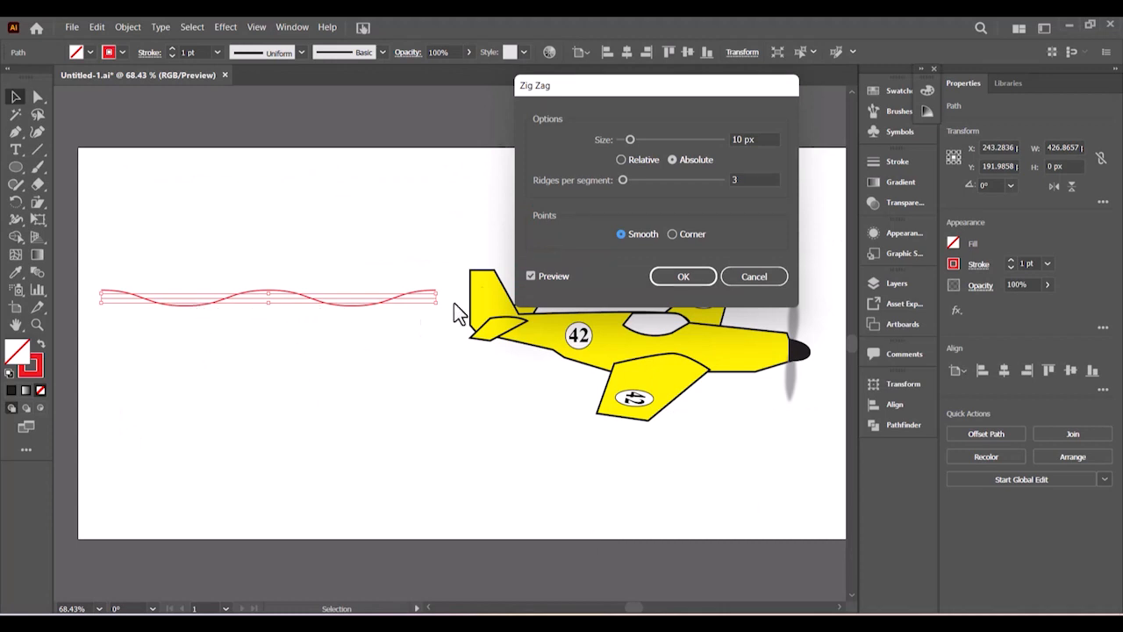
- Reduce the Zig Zag size to 8 px and apply the smooth wave
{"action": "left_click_drag", "start_coordinate": [778, 141], "coordinate": [729, 140]}
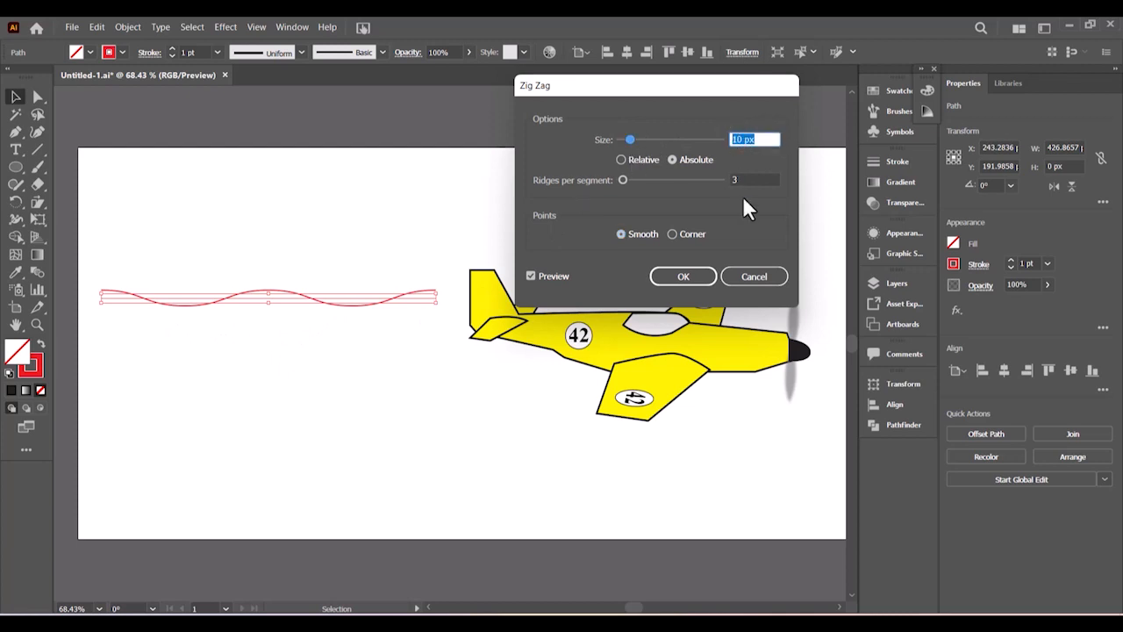
{"action": "type", "text": "8"}
{"action": "key", "text": "Tab"}
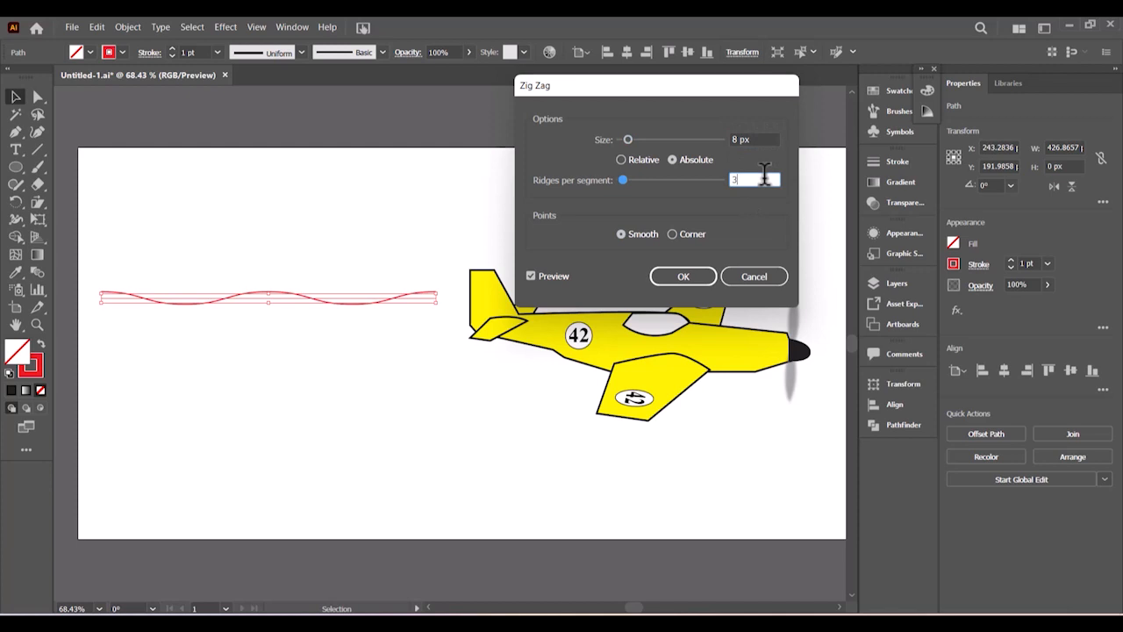
{"action": "left_click", "coordinate": [683, 278]}
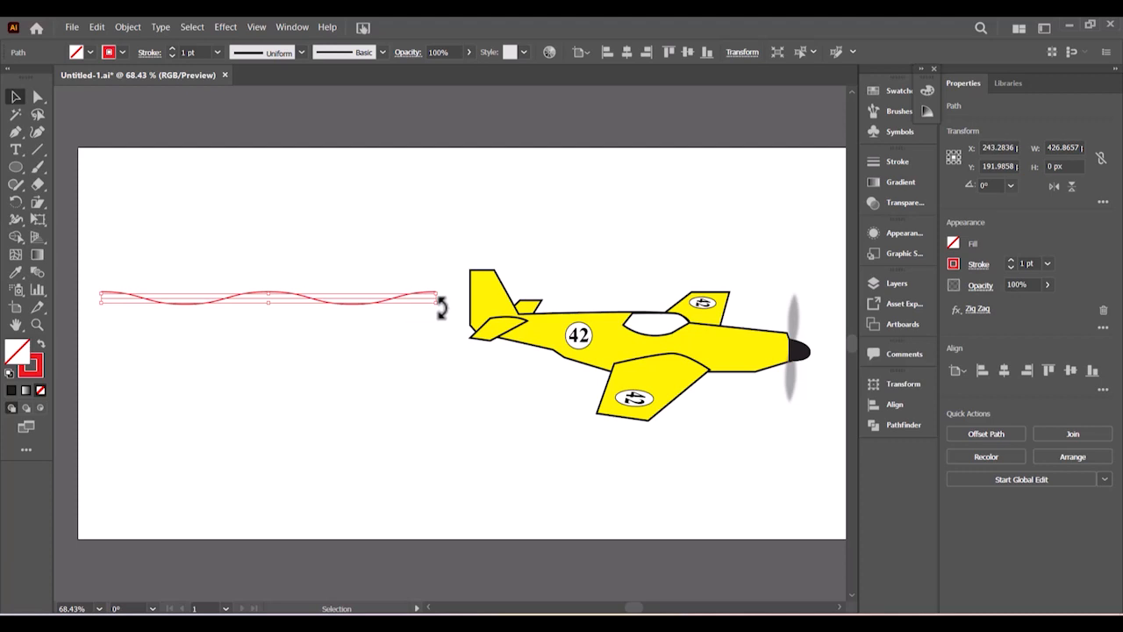
- Rotate the wavy line around its centre so it flips over
{"action": "left_click_drag", "start_coordinate": [441, 306], "coordinate": [150, 293]}
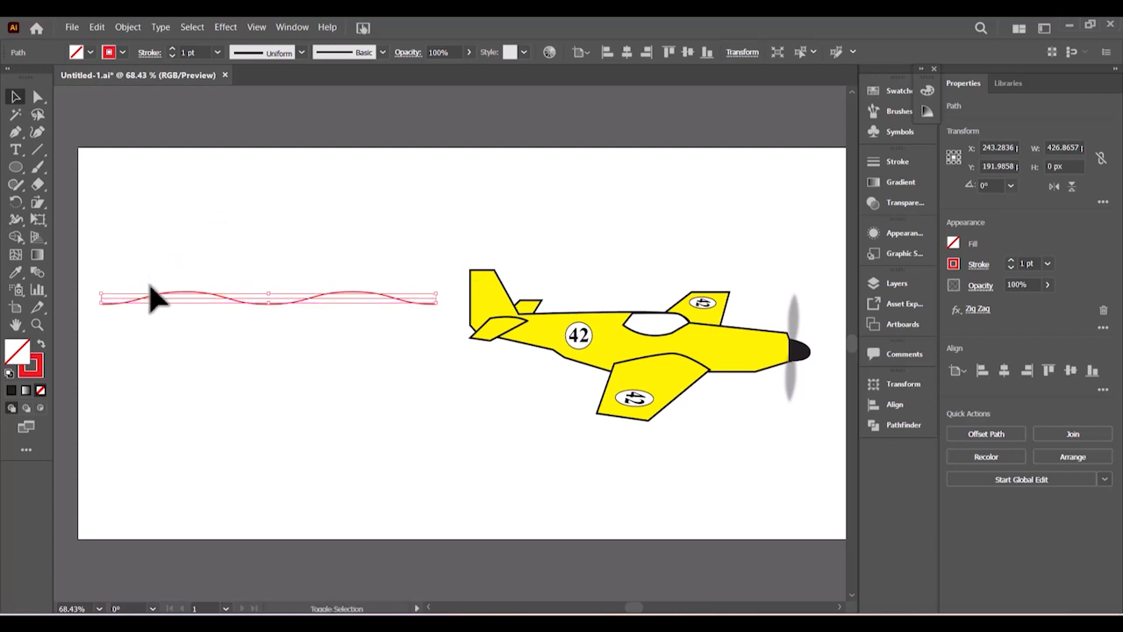
{"action": "left_click", "coordinate": [539, 235]}
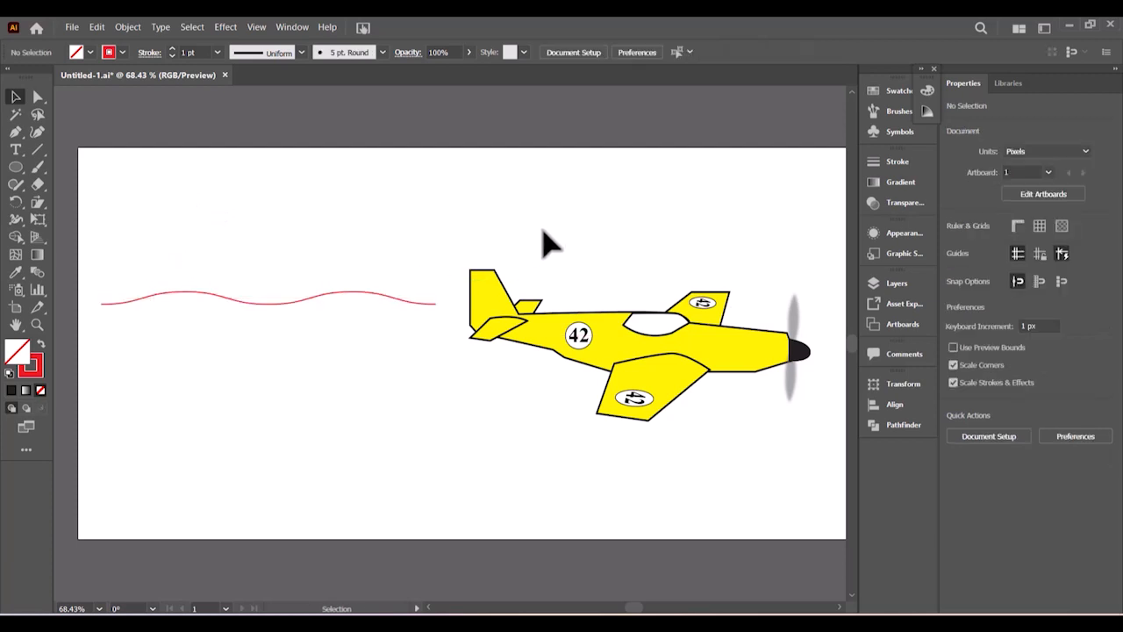
{"action": "left_click", "coordinate": [281, 304]}
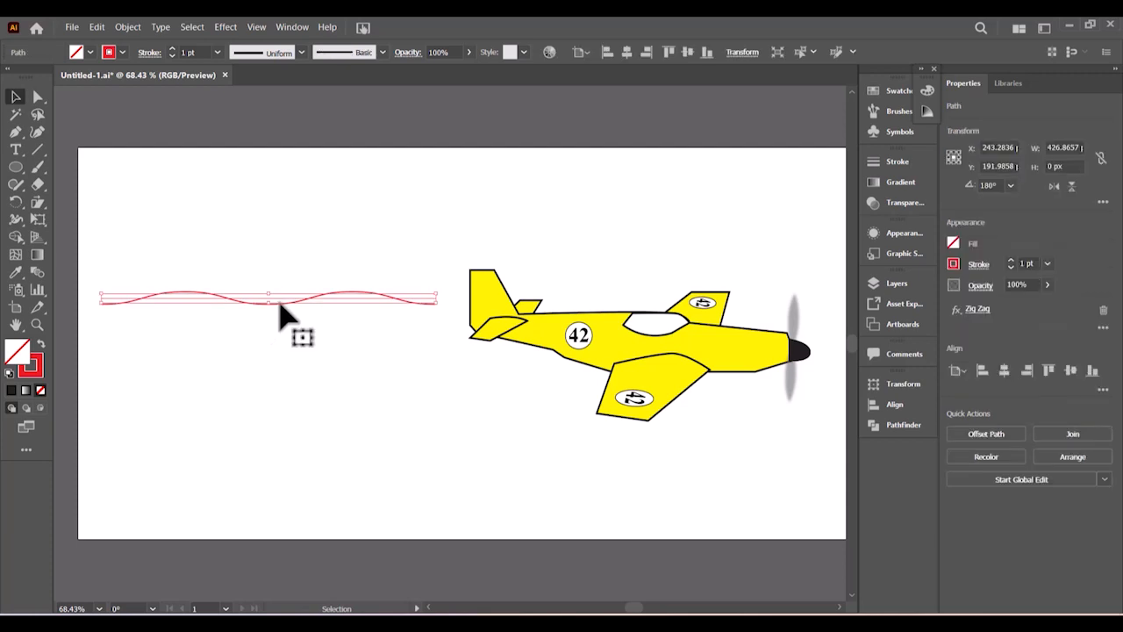
- Alt-drag a copy of the wave about 172 px straight down, then select the upper wave
{"action": "left_click_drag", "start_coordinate": [279, 303], "coordinate": [276, 441]}
{"action": "left_click", "coordinate": [459, 401]}
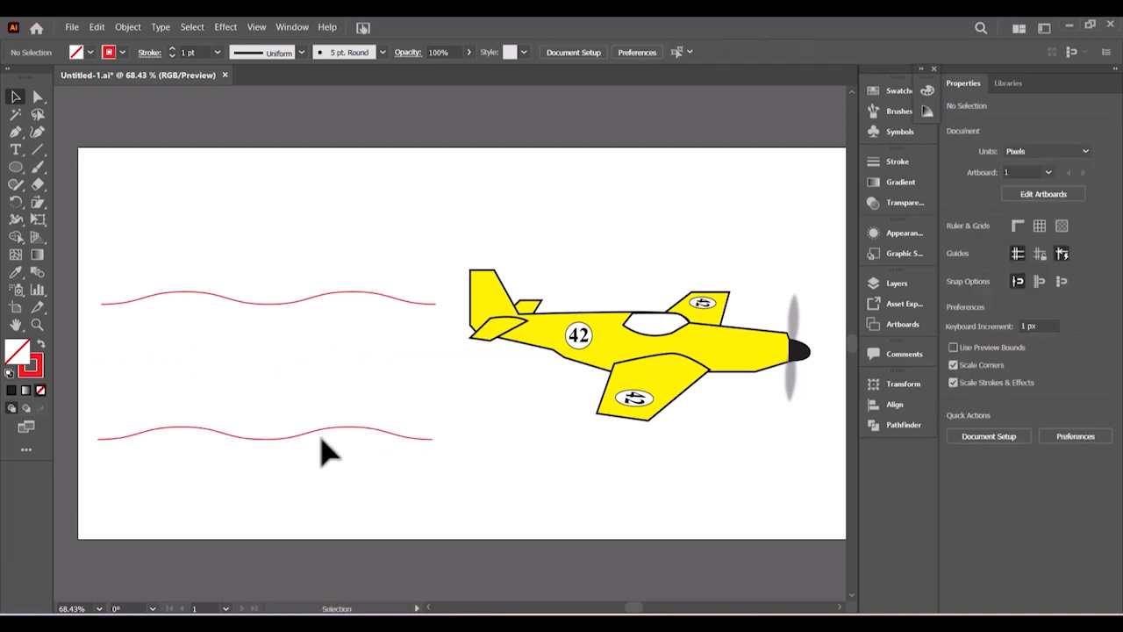
{"action": "left_click", "coordinate": [297, 300]}
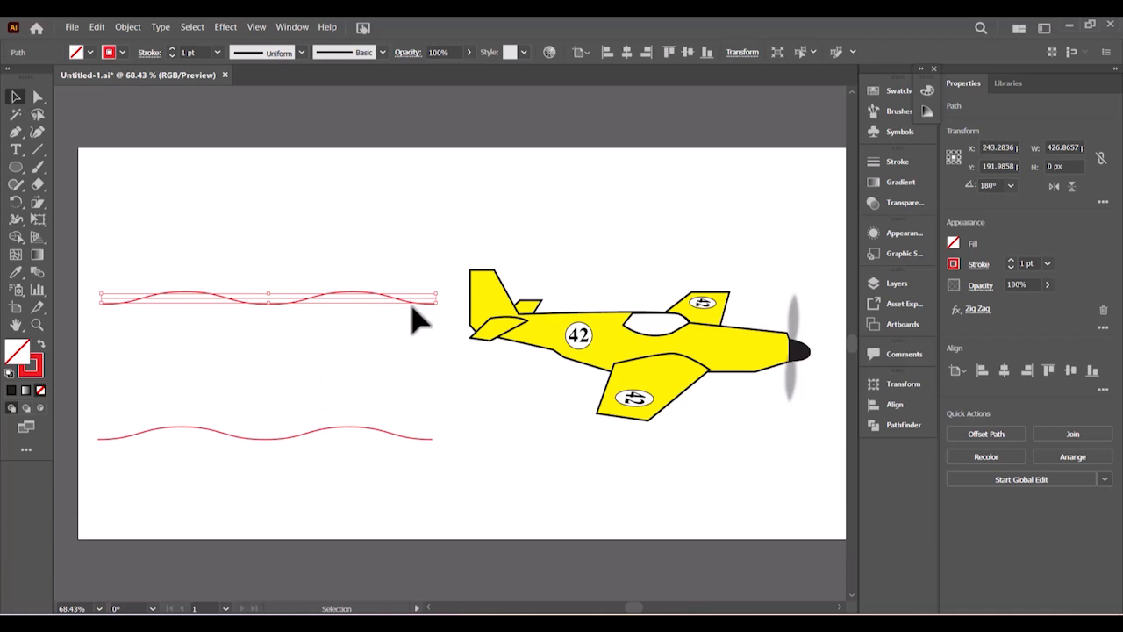
- Raise the upper wave's stroke weight to 20 pt, then 100 pt, and reselect the thick wave
{"action": "left_click", "coordinate": [217, 52]}
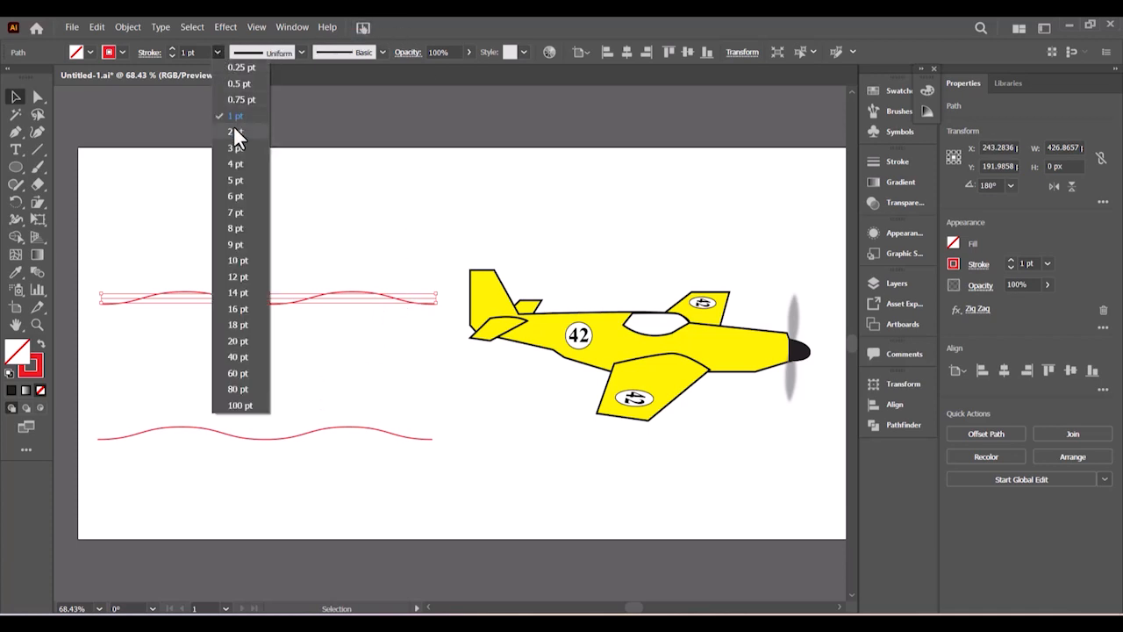
{"action": "left_click", "coordinate": [238, 342]}
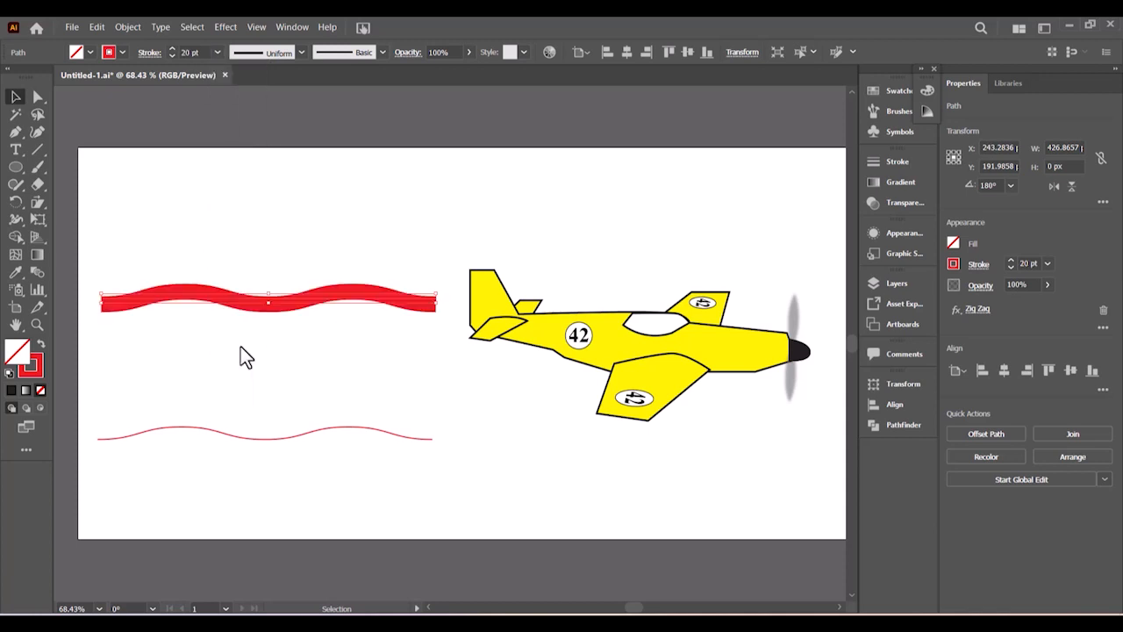
{"action": "left_click", "coordinate": [218, 53]}
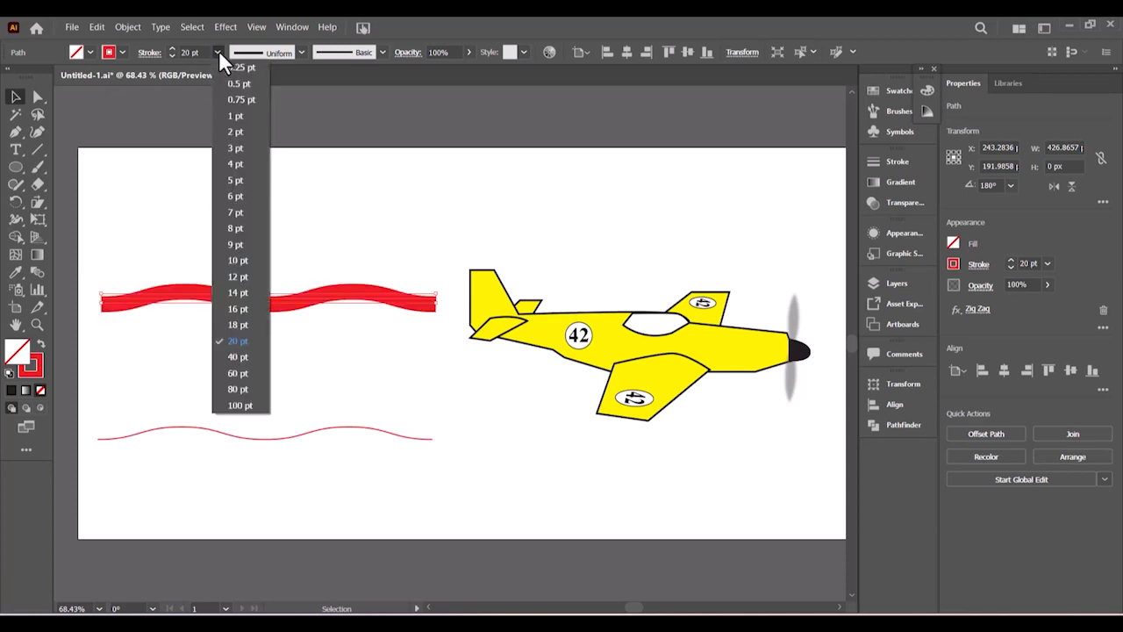
{"action": "left_click", "coordinate": [239, 417]}
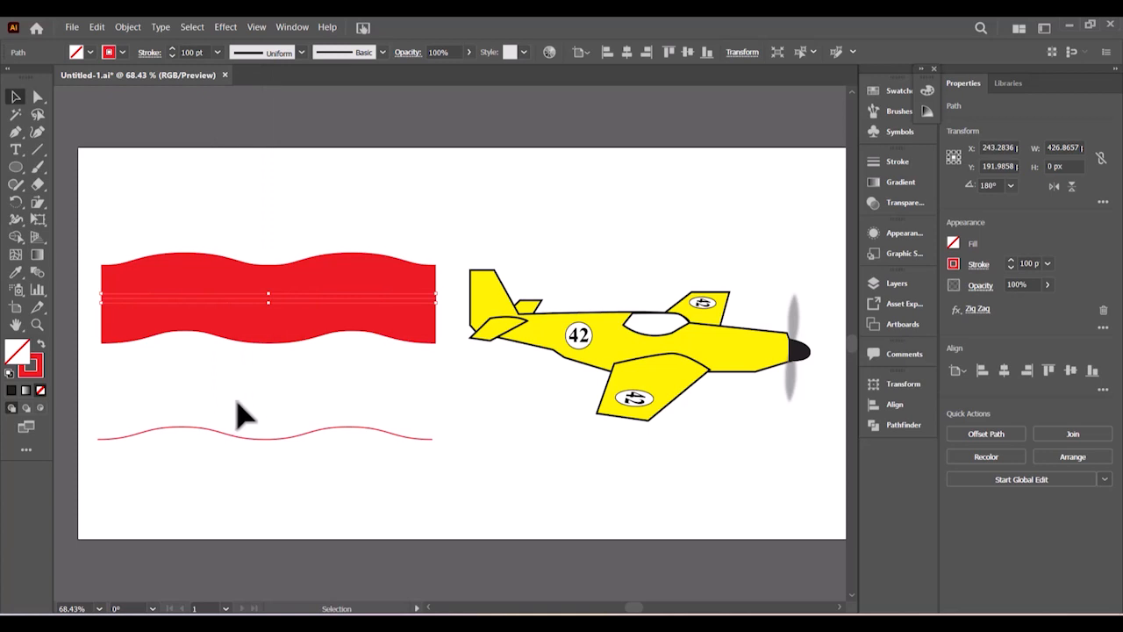
{"action": "left_click", "coordinate": [236, 401]}
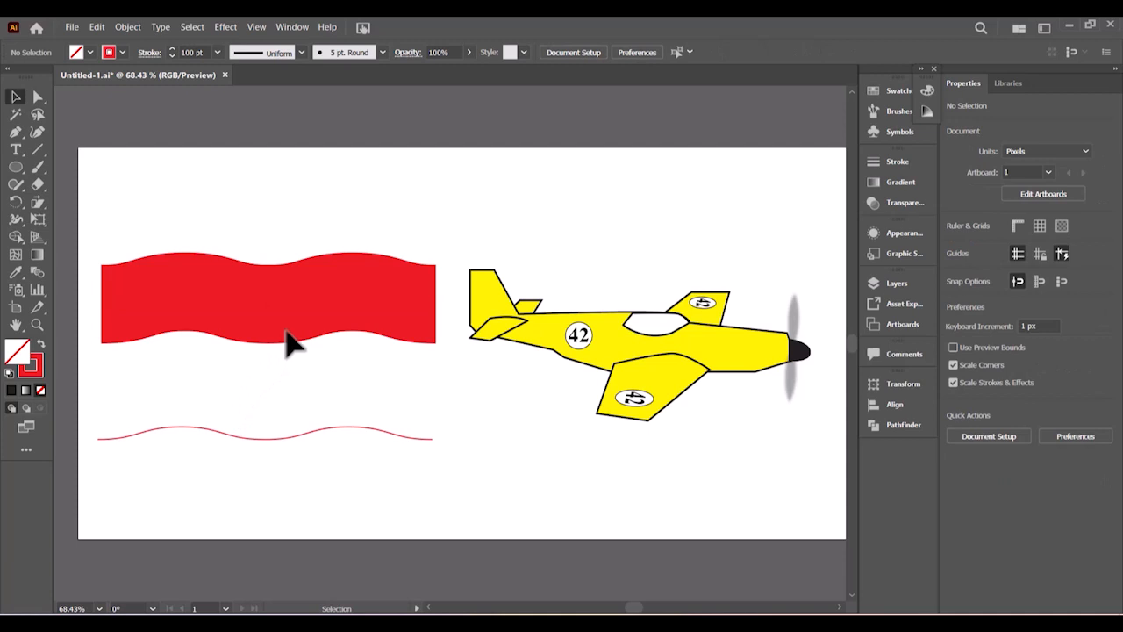
{"action": "left_click", "coordinate": [284, 299]}
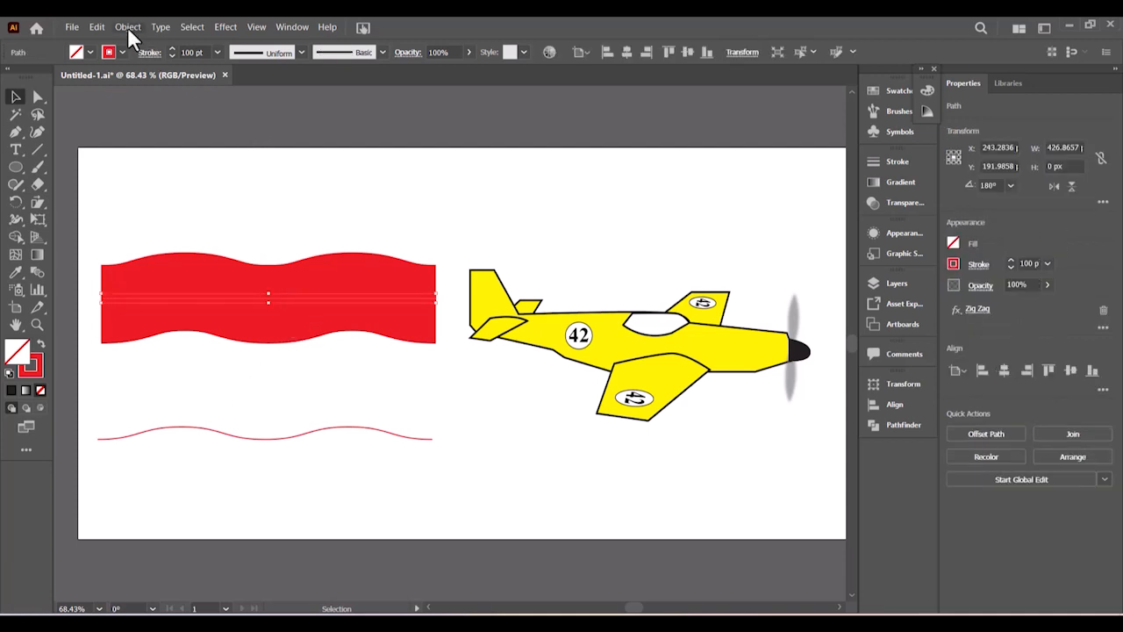
{"action": "left_click", "coordinate": [127, 26]}
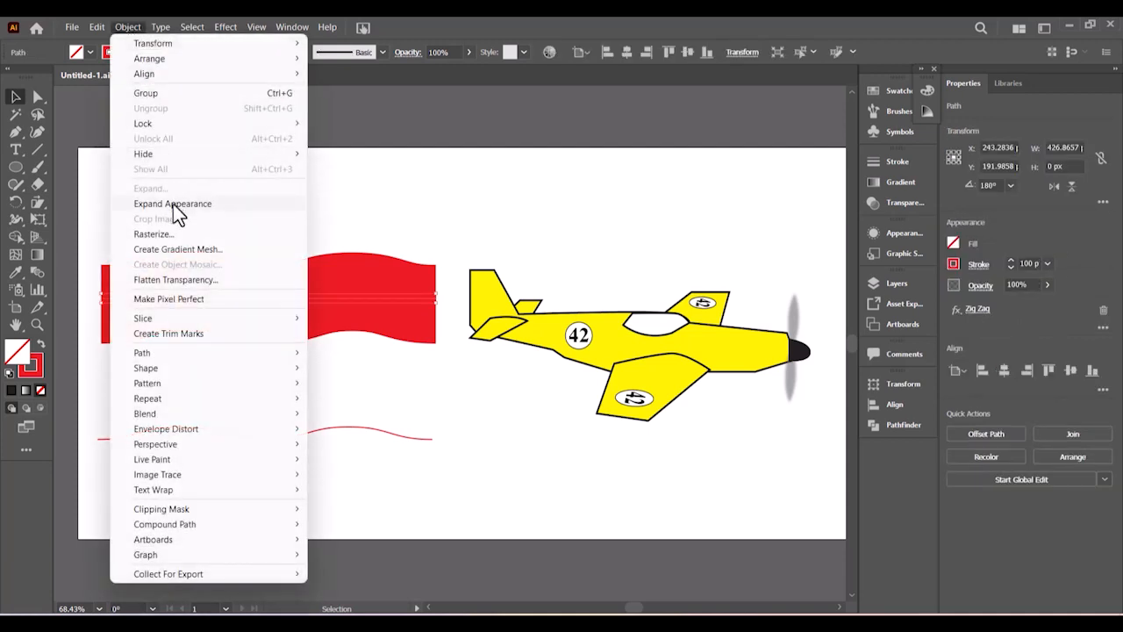
- Expand the thick wave's appearance, then its fill and stroke, into a solid red banner shape
{"action": "left_click", "coordinate": [173, 204]}
{"action": "left_click", "coordinate": [140, 25]}
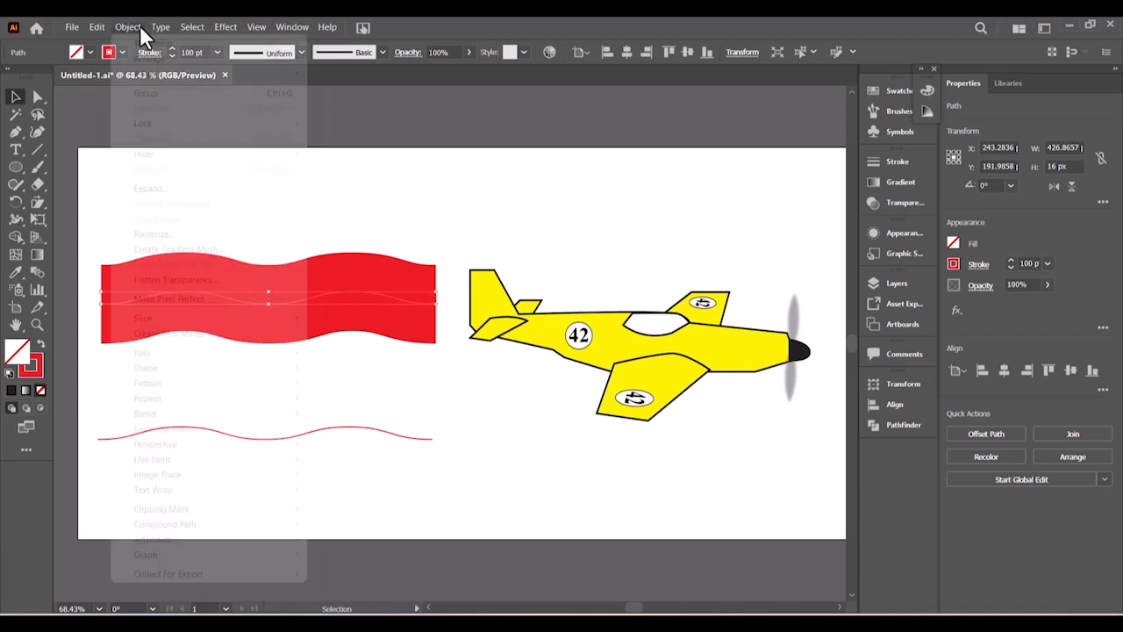
{"action": "left_click", "coordinate": [160, 190]}
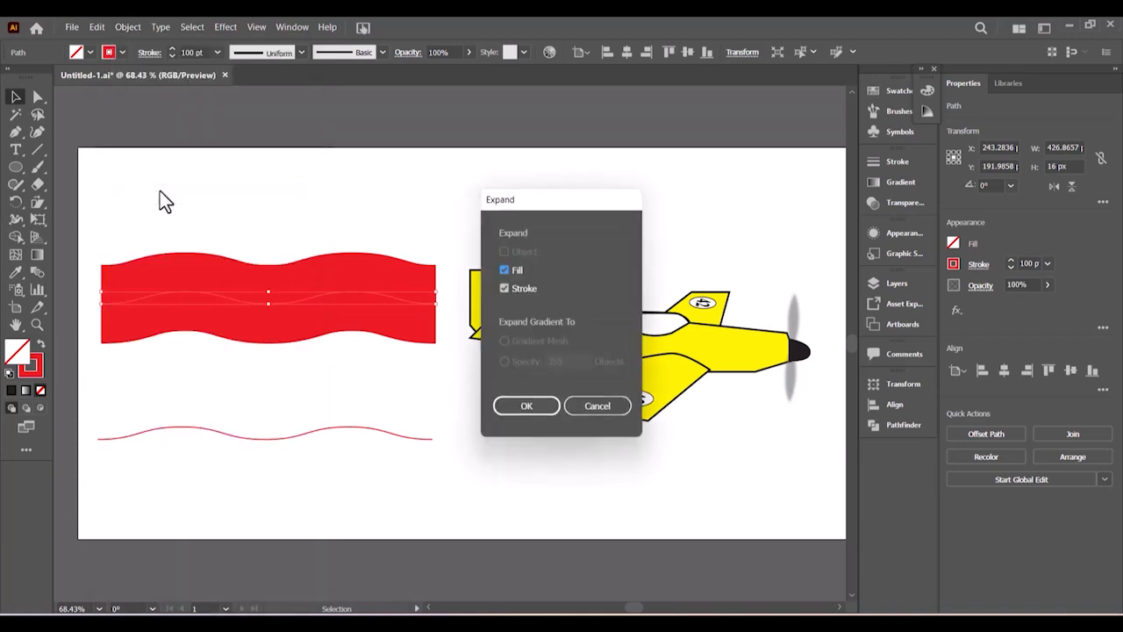
{"action": "left_click", "coordinate": [524, 409]}
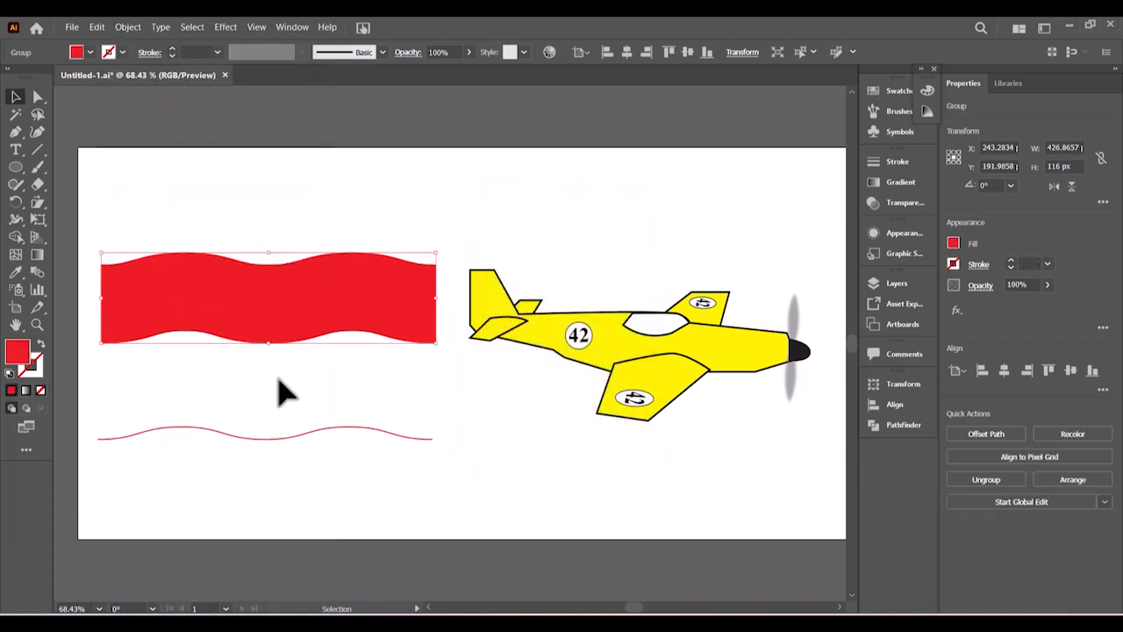
{"action": "left_click", "coordinate": [281, 388]}
{"action": "left_click", "coordinate": [277, 329]}
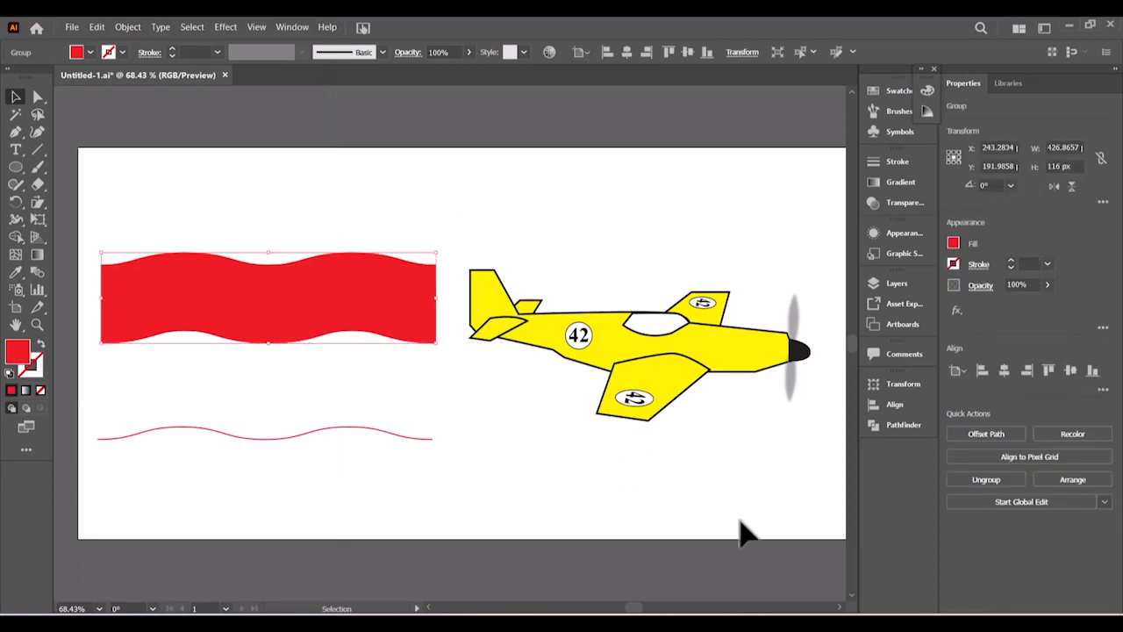
{"action": "left_click", "coordinate": [715, 623]}
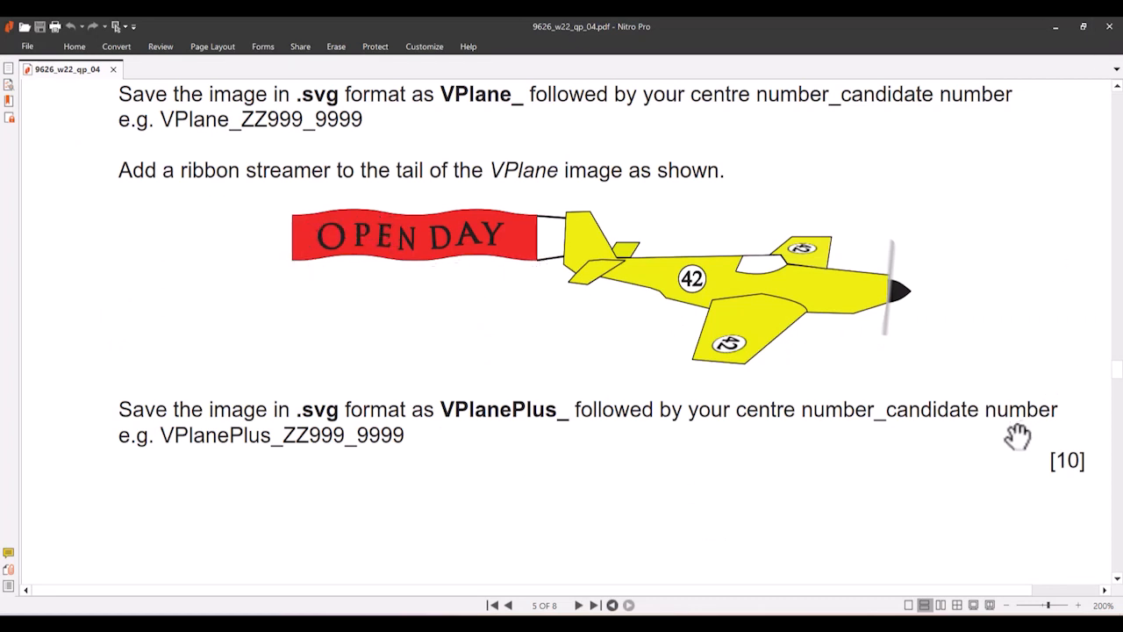
{"action": "left_click", "coordinate": [685, 623]}
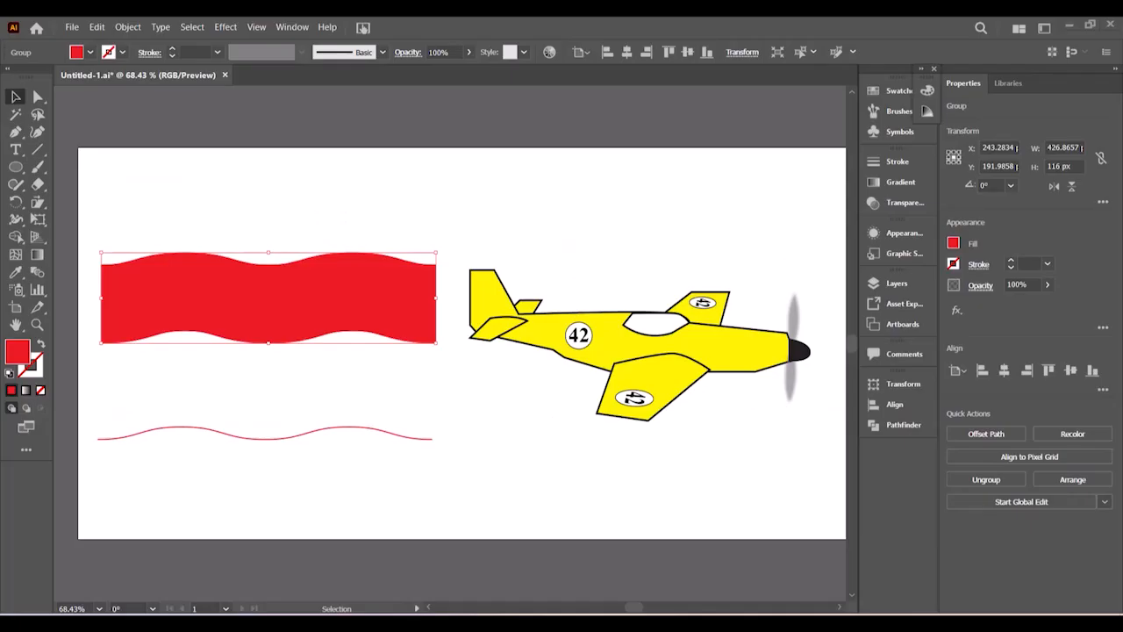
- Give the red banner a thin black 1 pt outline
{"action": "left_click", "coordinate": [122, 51]}
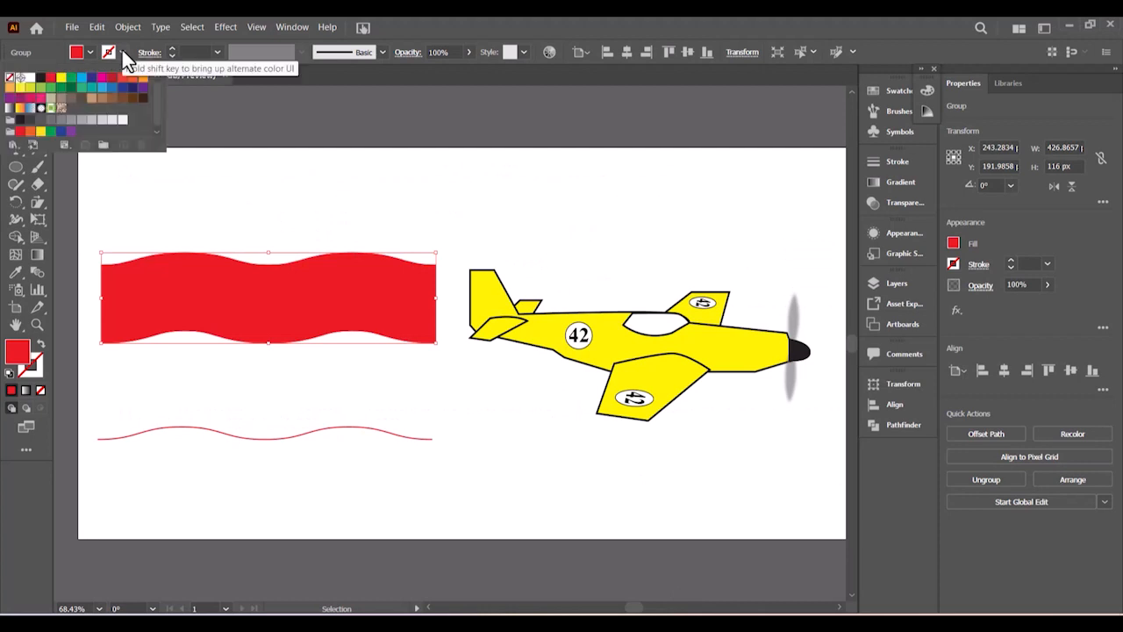
{"action": "left_click", "coordinate": [40, 78]}
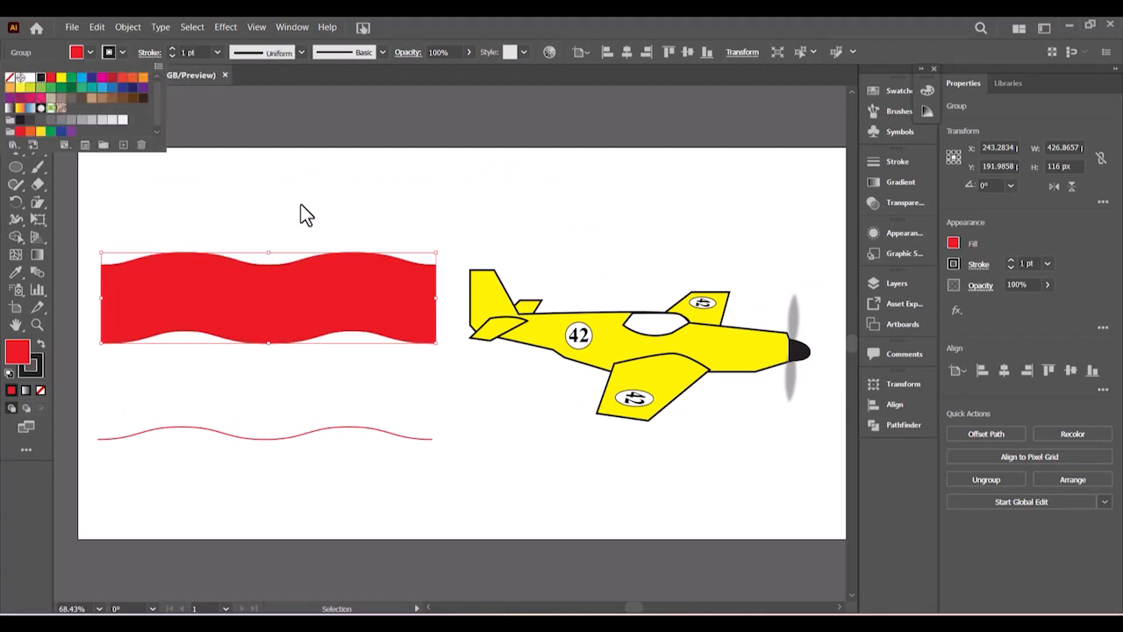
{"action": "left_click", "coordinate": [249, 204]}
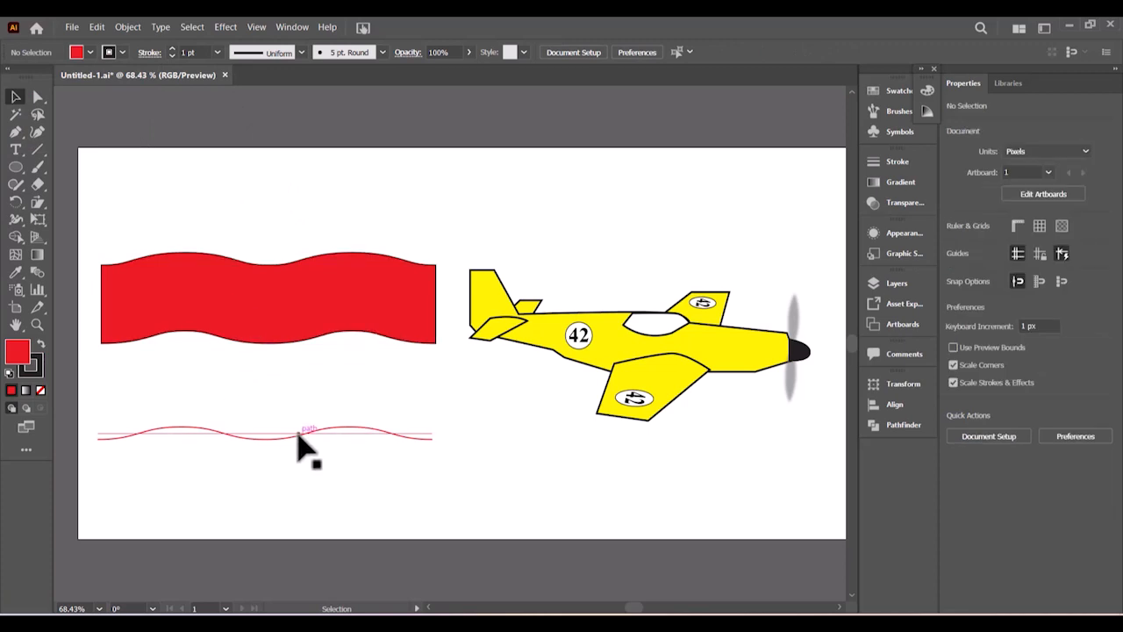
- Expand the lower wavy line's Zig Zag appearance into a real wavy path
{"action": "left_click", "coordinate": [299, 436]}
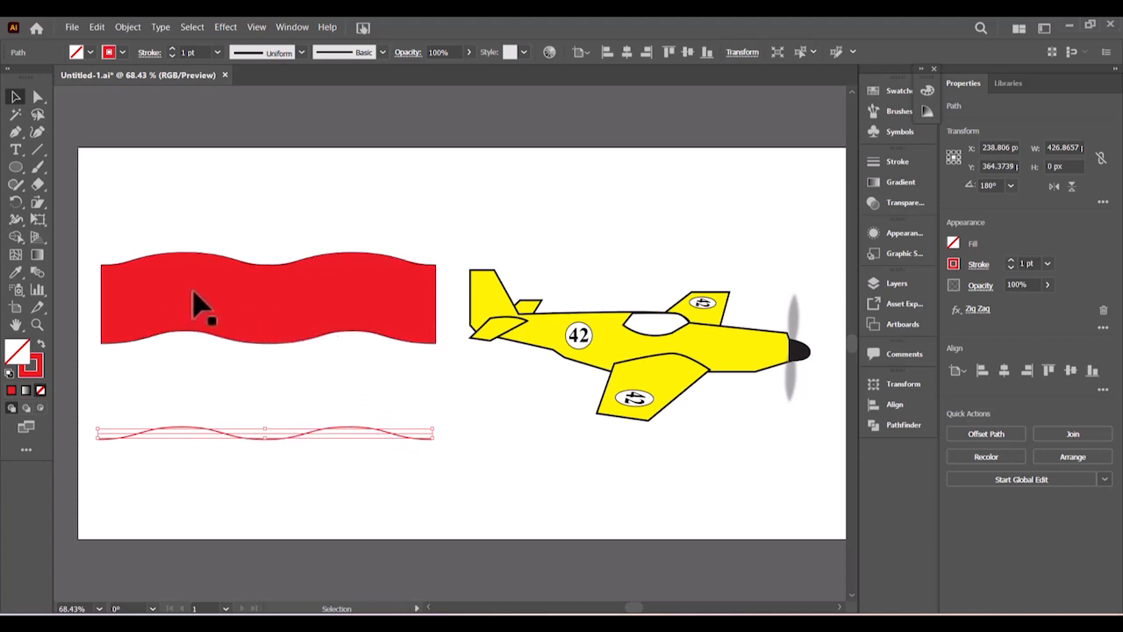
{"action": "left_click", "coordinate": [386, 414]}
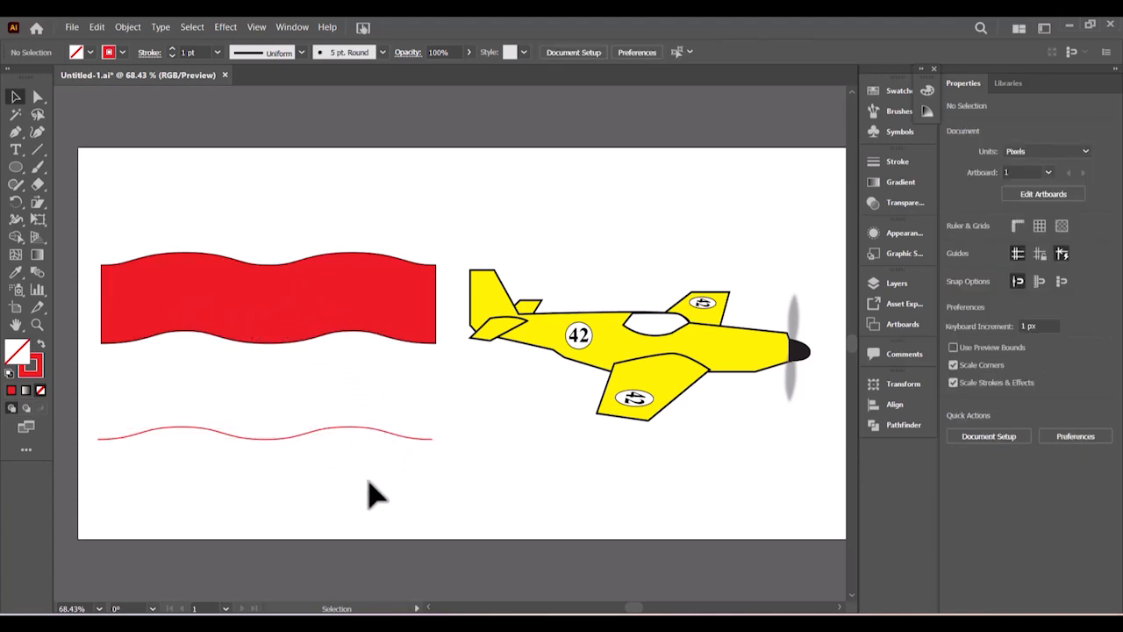
{"action": "left_click", "coordinate": [351, 431]}
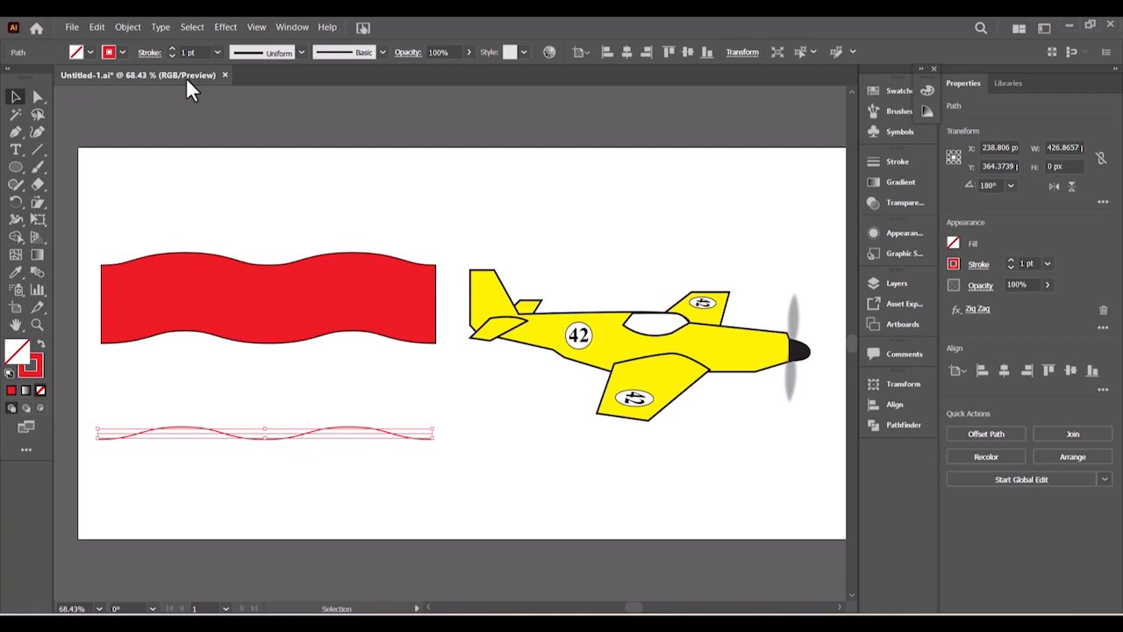
{"action": "left_click", "coordinate": [137, 25]}
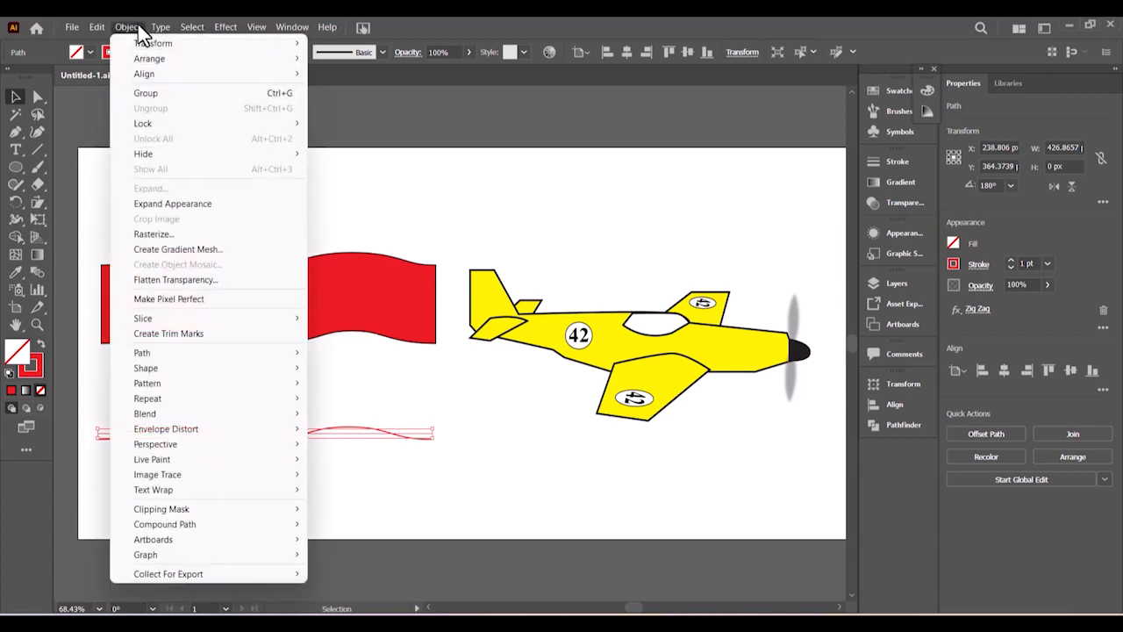
{"action": "left_click", "coordinate": [173, 205]}
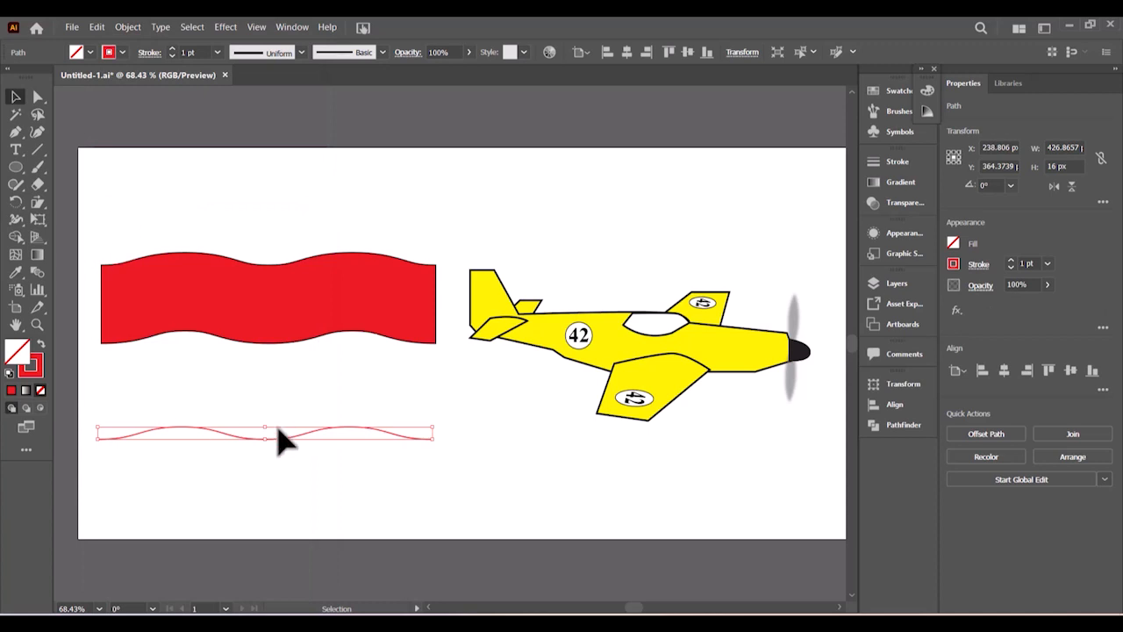
- Place Times New Roman Bold placeholder text along the lower wavy path with the Type on a Path Tool
{"action": "left_click", "coordinate": [18, 147]}
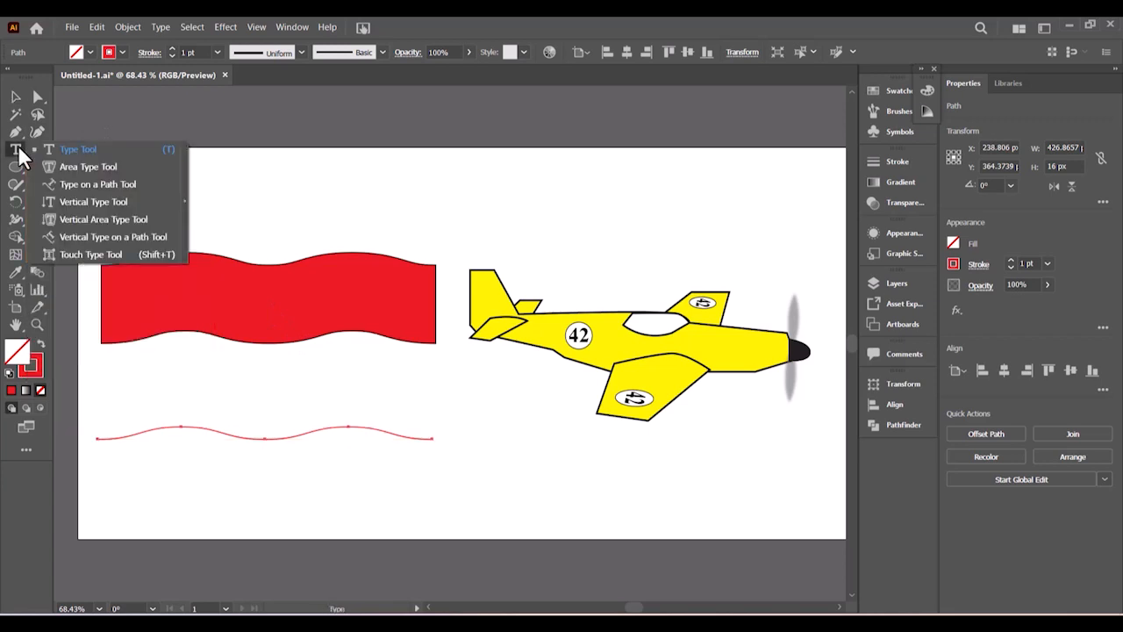
{"action": "left_click", "coordinate": [87, 186]}
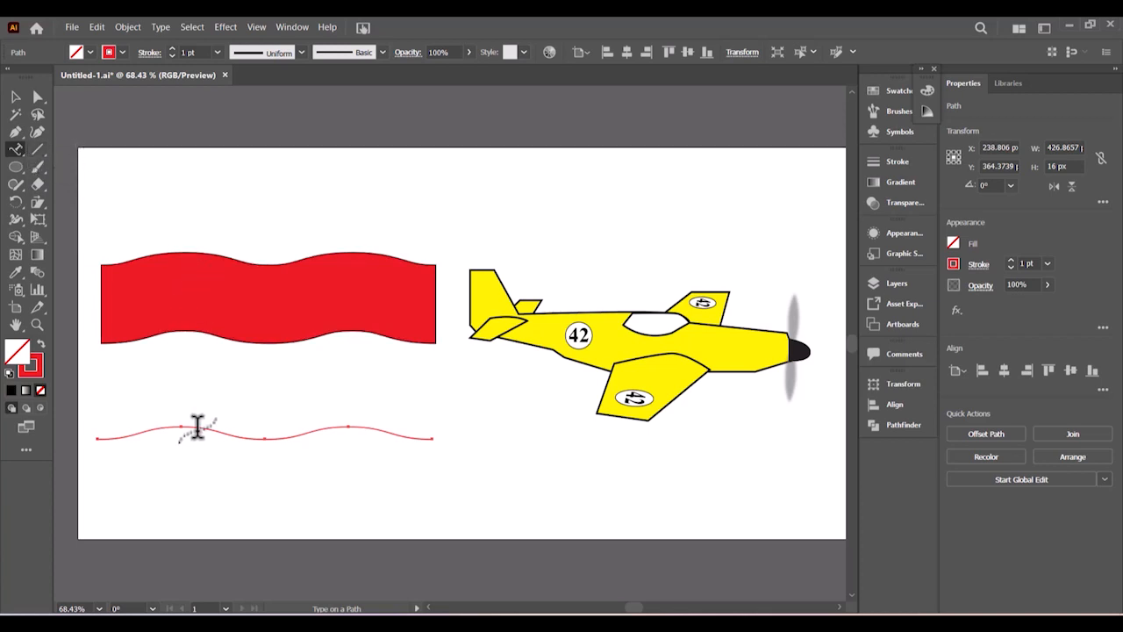
{"action": "left_click", "coordinate": [203, 427]}
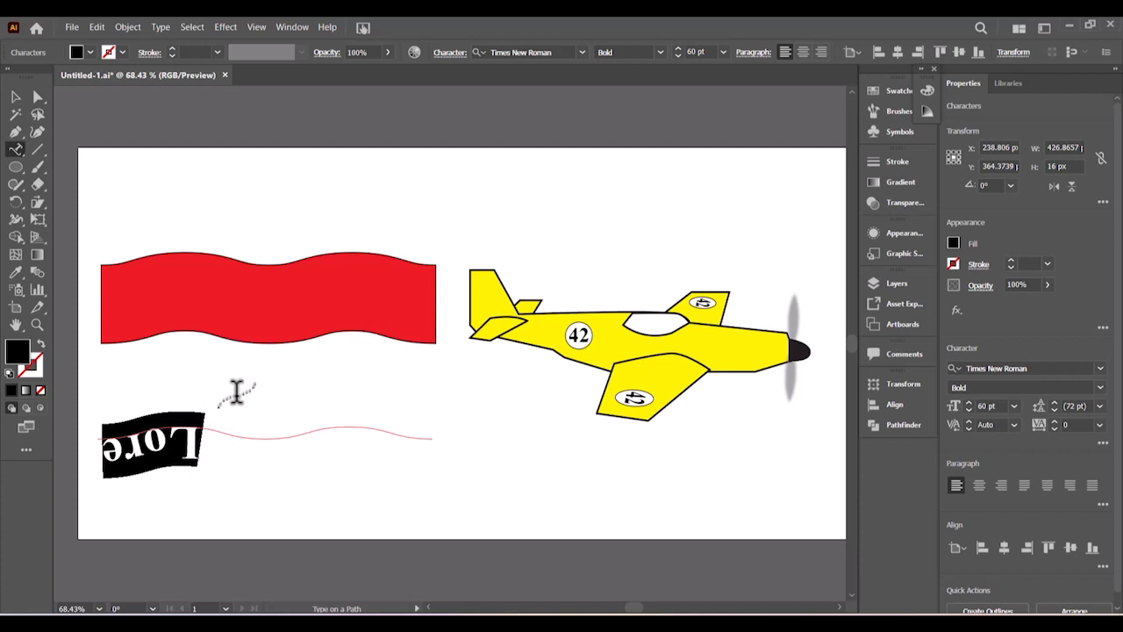
{"action": "left_click", "coordinate": [160, 28]}
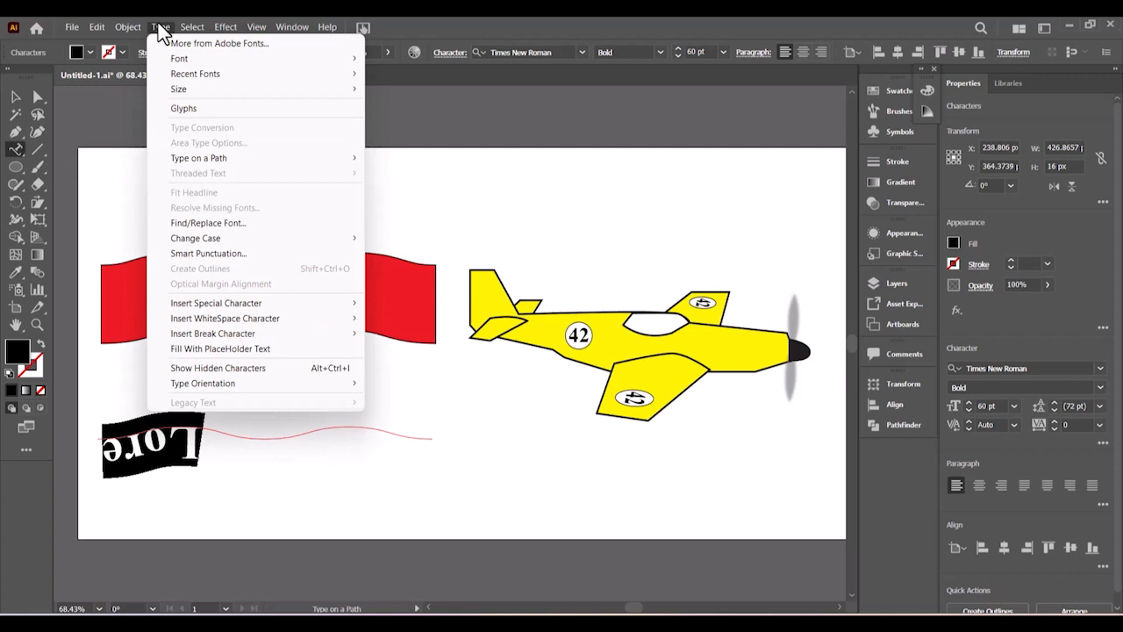
- Turn on Flip in Type on a Path Options so the path text reads upright
{"action": "mouse_move", "coordinate": [195, 163]}
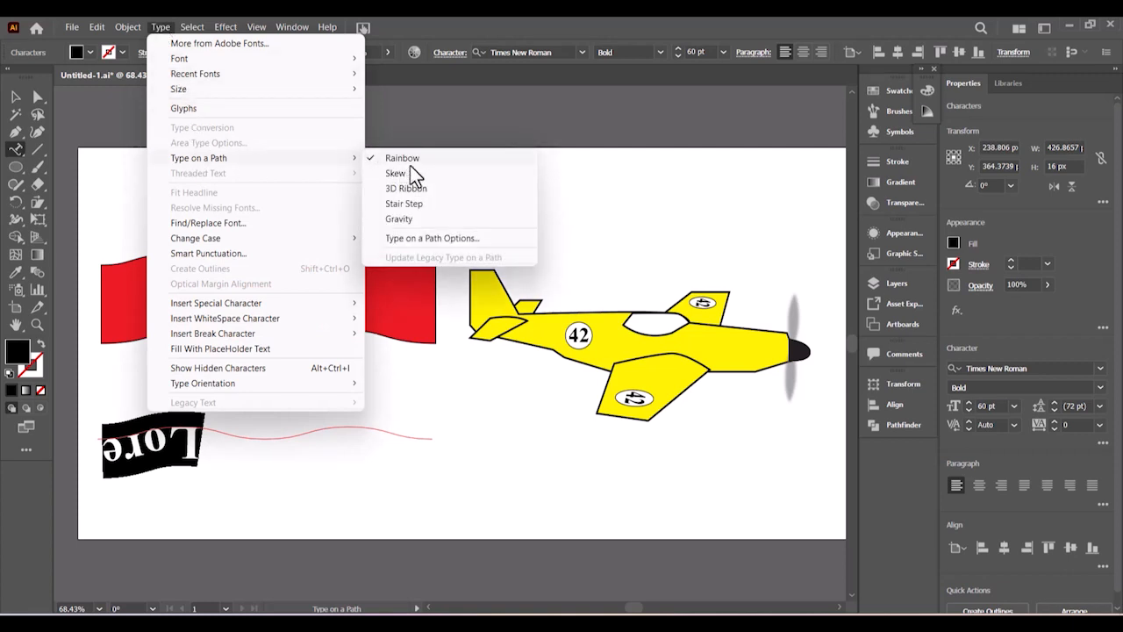
{"action": "left_click", "coordinate": [429, 238]}
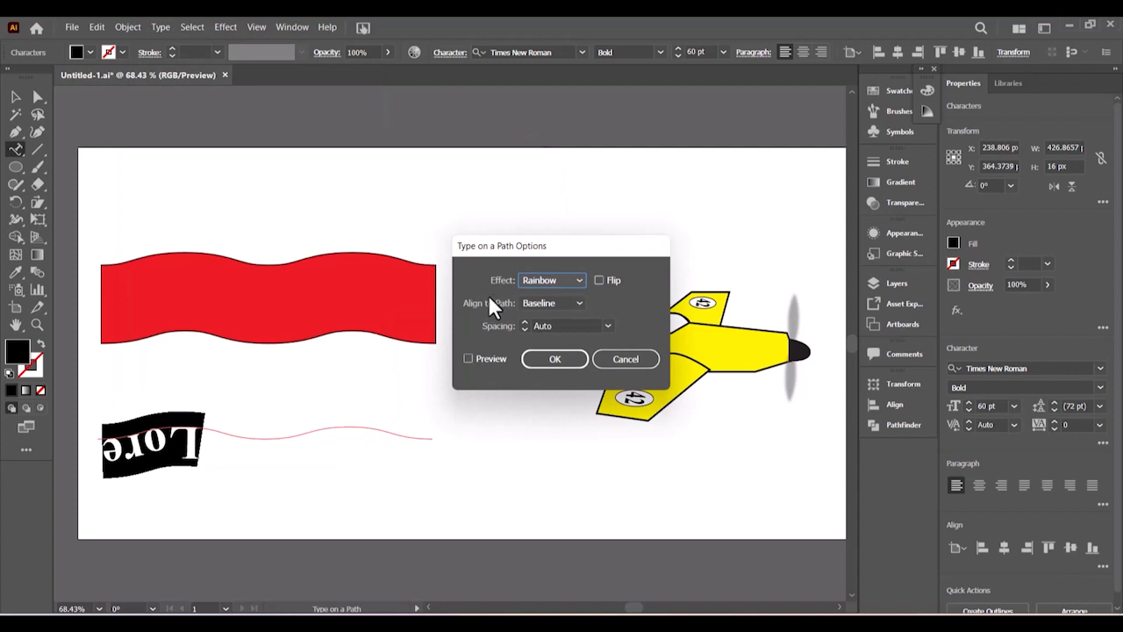
{"action": "left_click", "coordinate": [468, 358]}
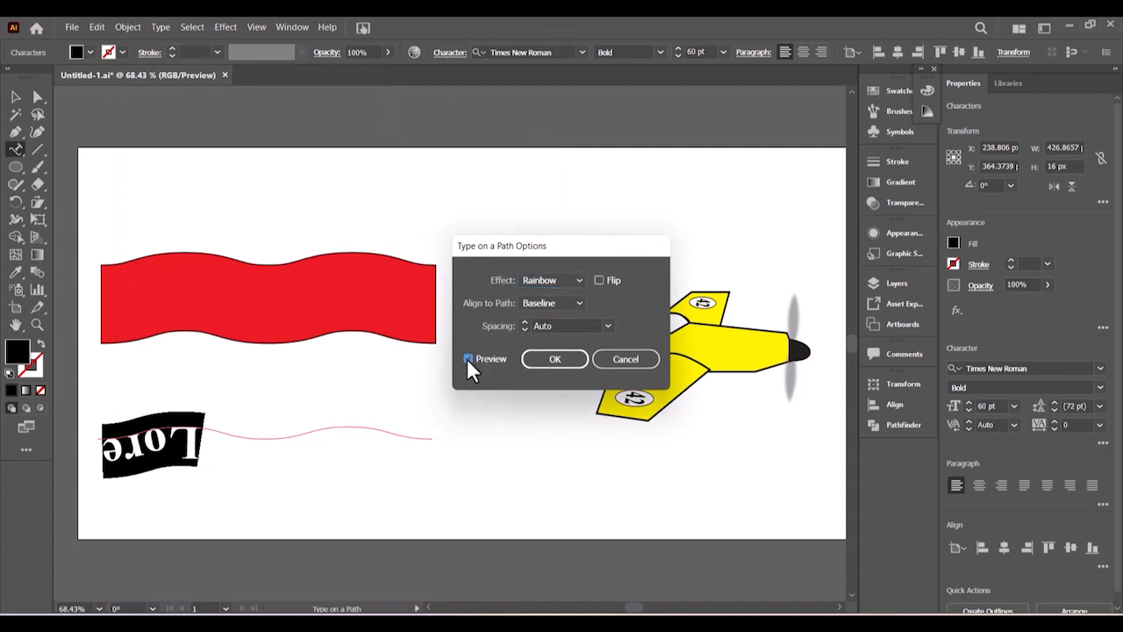
{"action": "left_click", "coordinate": [599, 280]}
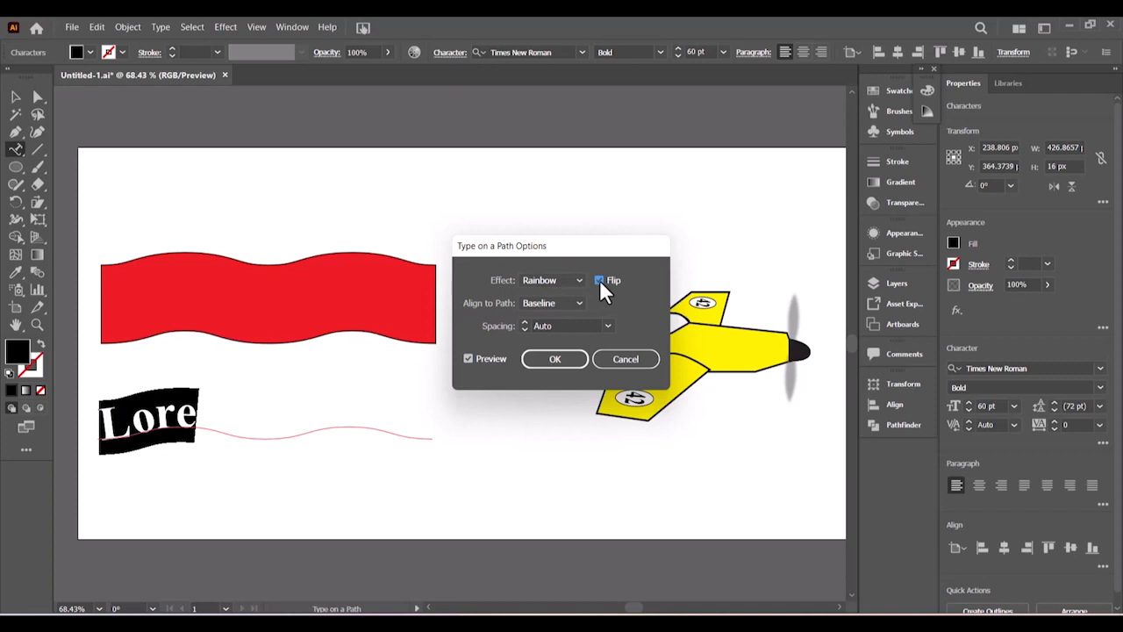
{"action": "left_click", "coordinate": [558, 359]}
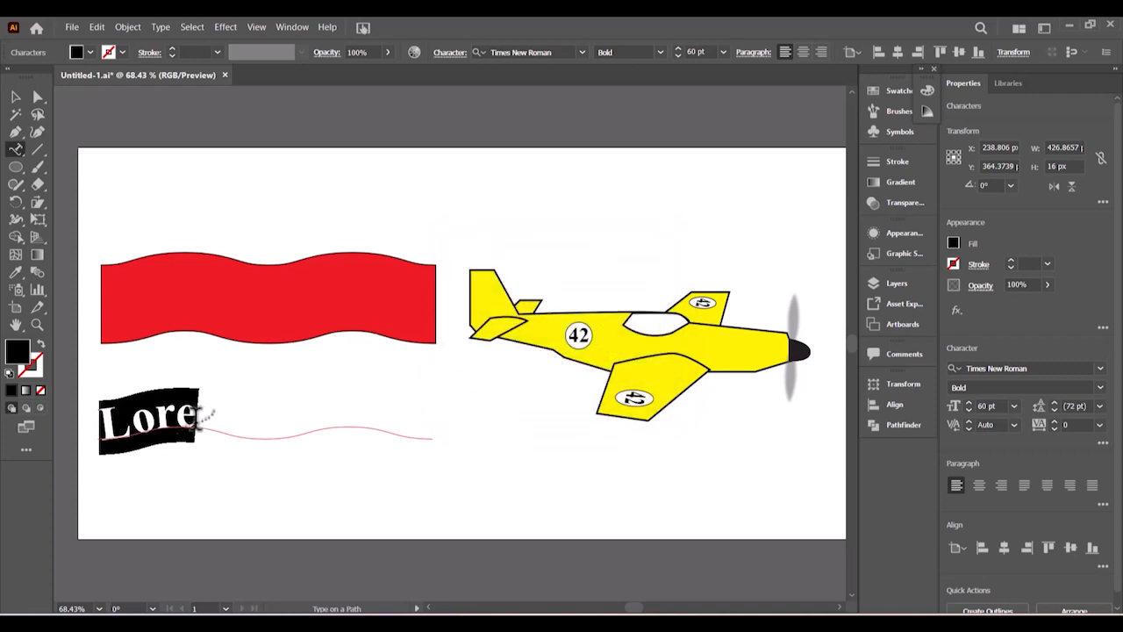
{"action": "left_click", "coordinate": [200, 420]}
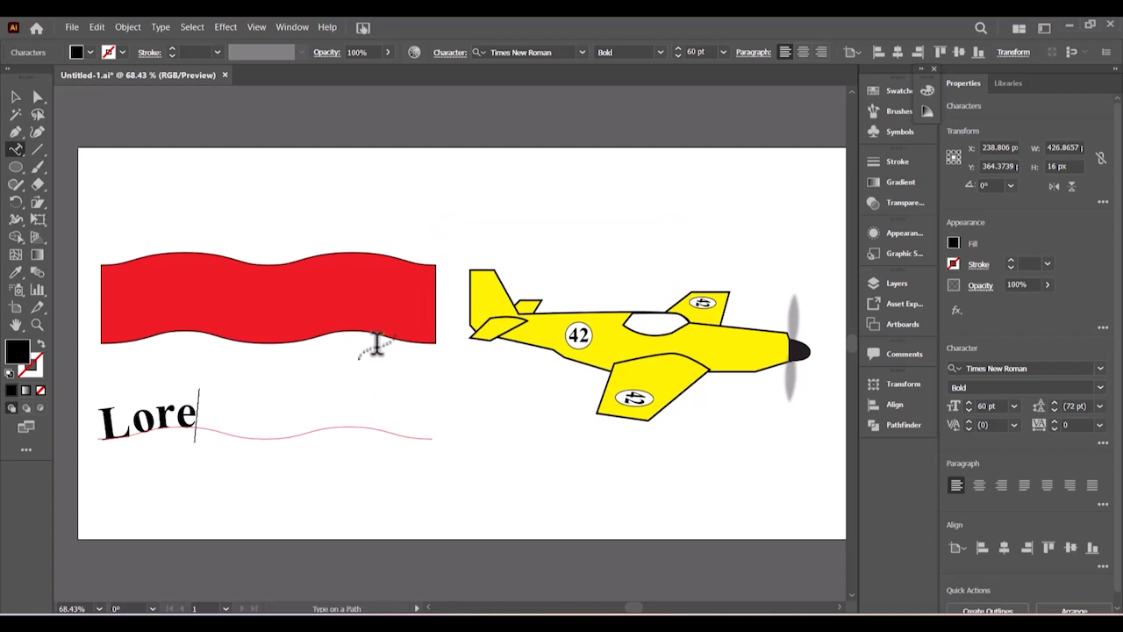
- Replace the placeholder 'Lore' on the lower wave with the letters 'OPE'
{"action": "key", "text": "BackSpace"}
{"action": "key", "text": "BackSpace"}
{"action": "key", "text": "BackSpace"}
{"action": "key", "text": "BackSpace"}
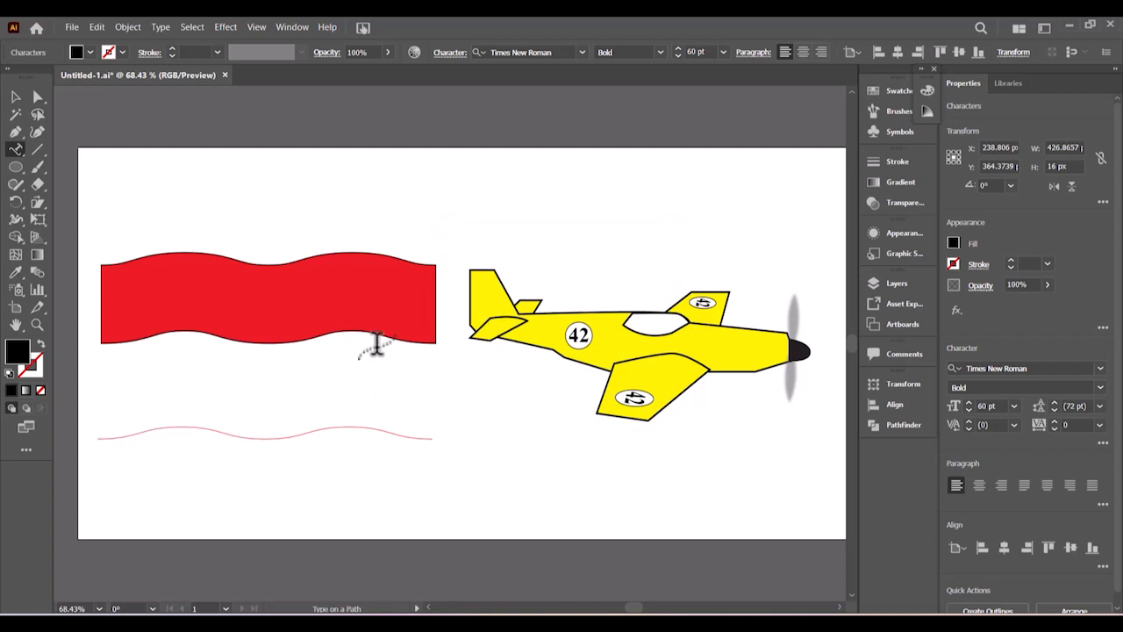
{"action": "type", "text": "OP"}
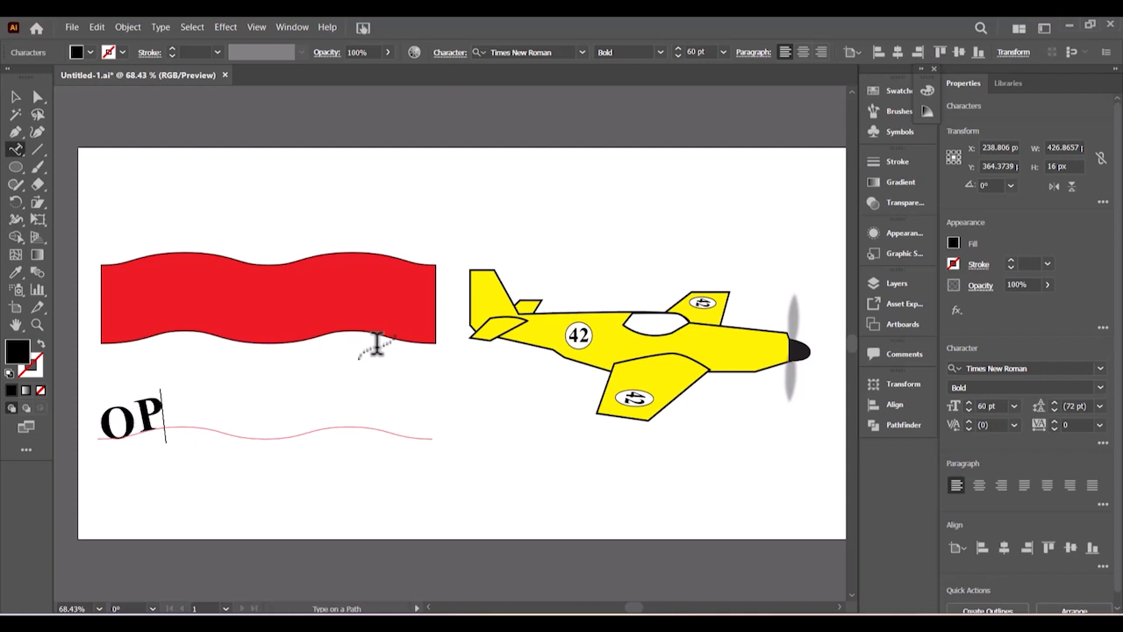
{"action": "type", "text": "E"}
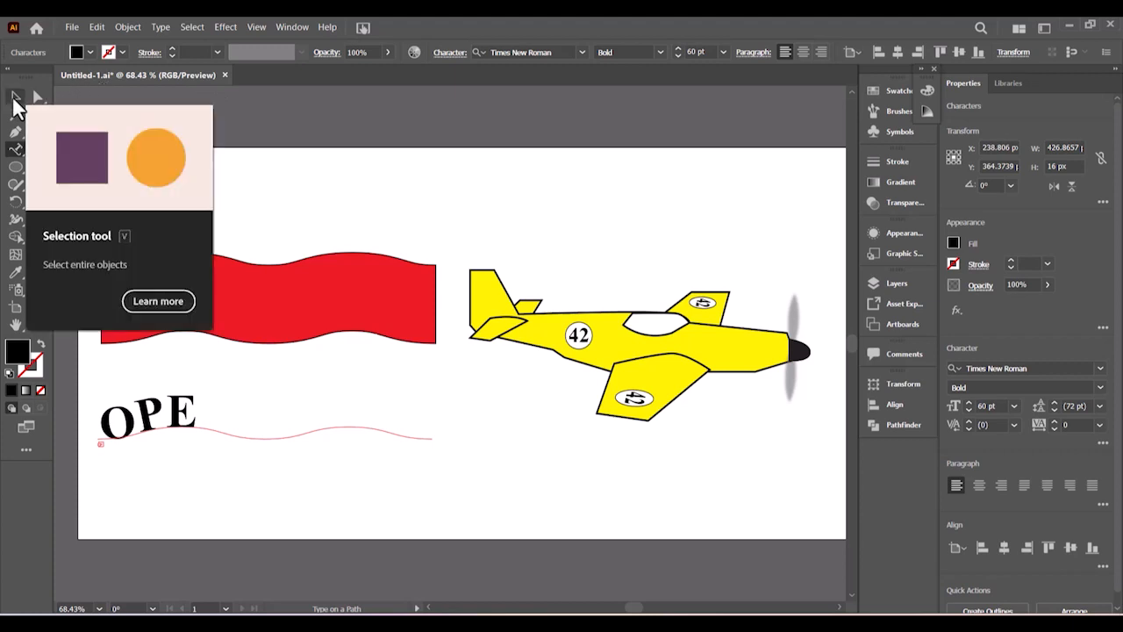
{"action": "left_click", "coordinate": [15, 99]}
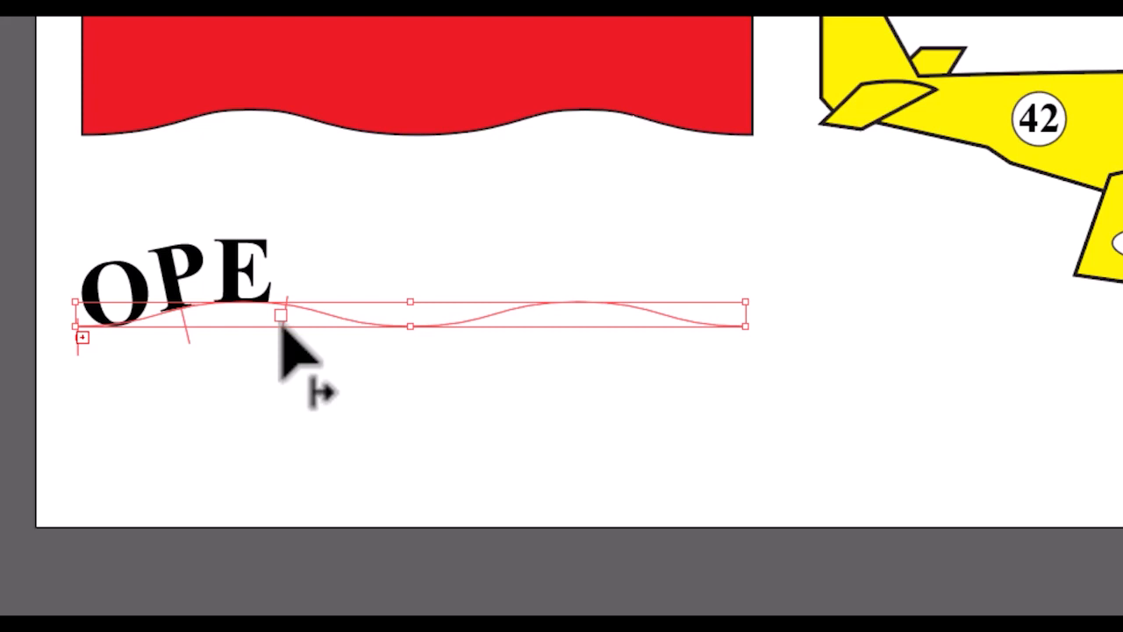
- Extend the path text's end to reveal OPEN DAY, then shift its start right to centre it
{"action": "left_click_drag", "start_coordinate": [280, 326], "coordinate": [743, 374]}
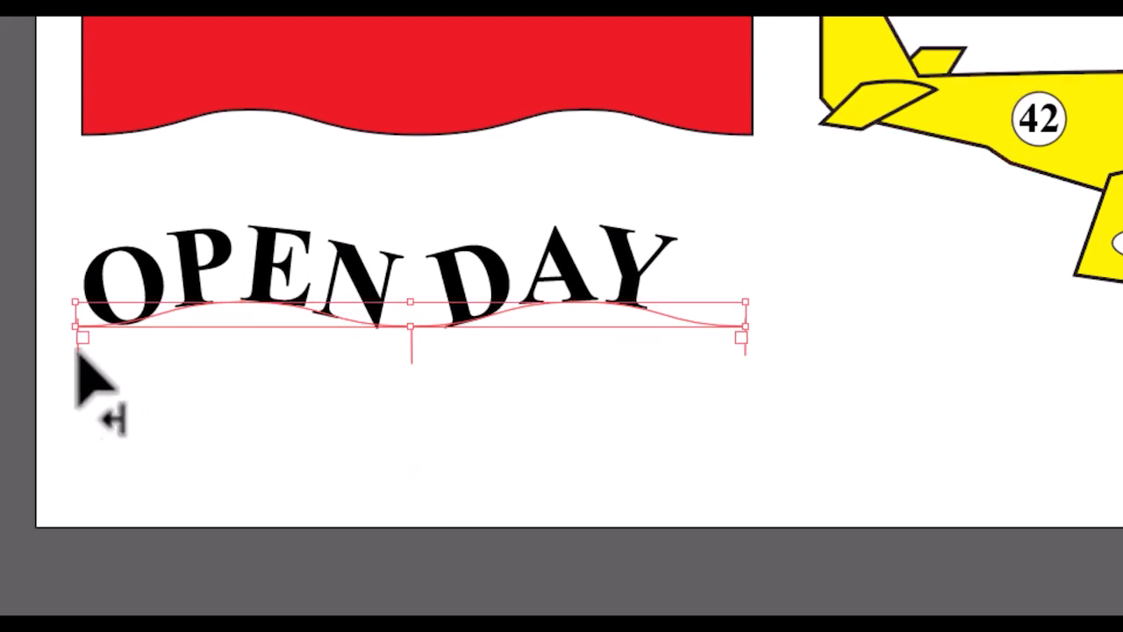
{"action": "left_click_drag", "start_coordinate": [77, 351], "coordinate": [139, 373]}
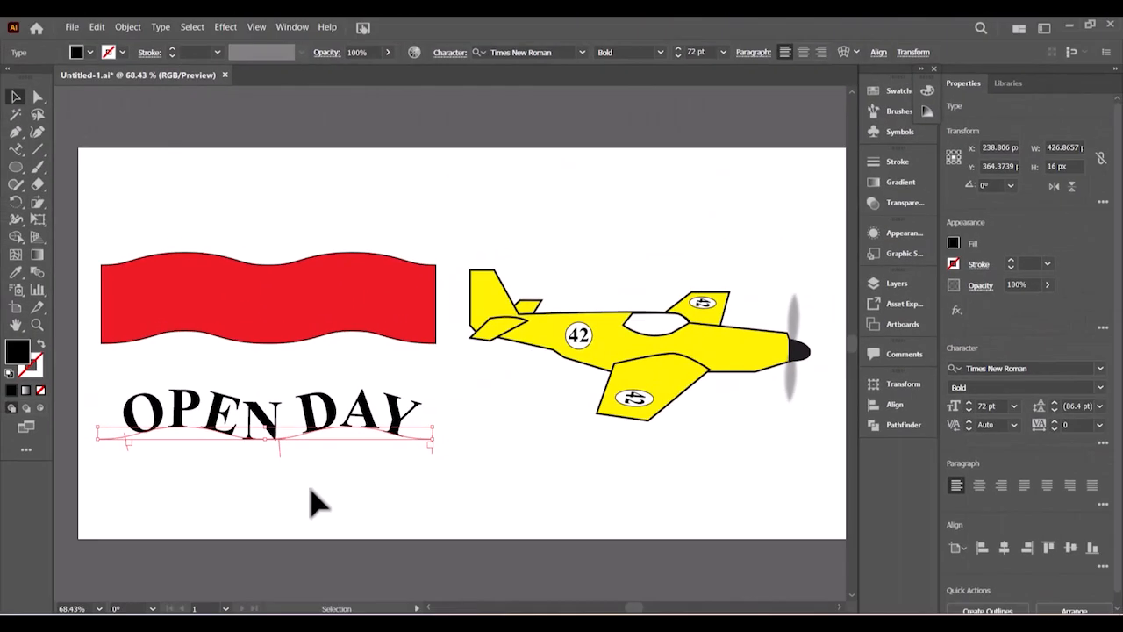
{"action": "left_click", "coordinate": [315, 504]}
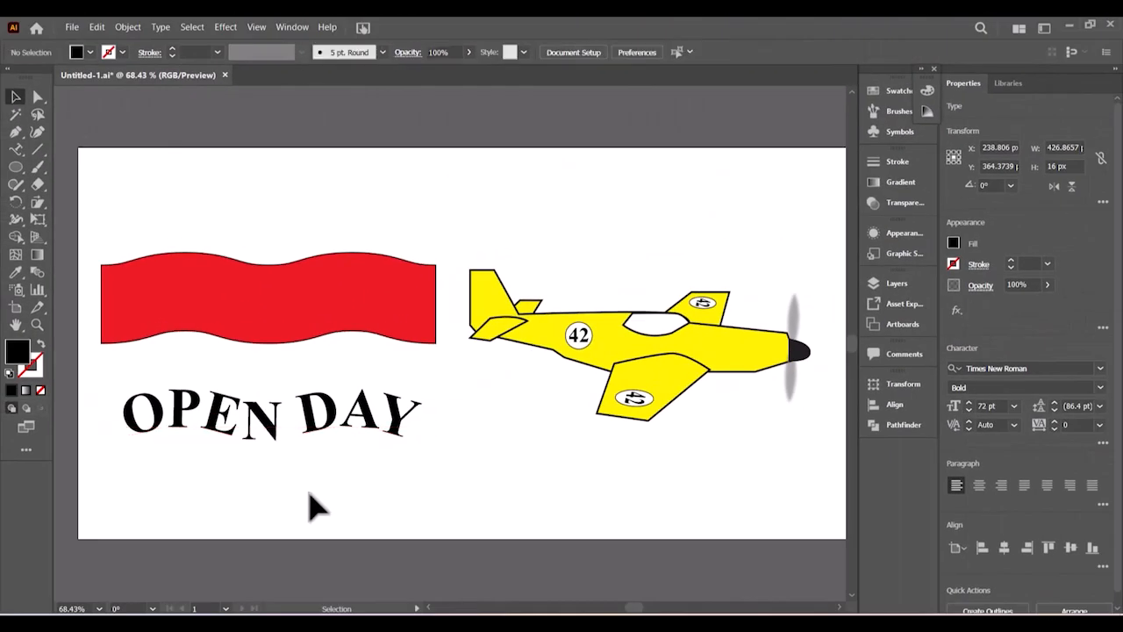
- Move the OPEN DAY wavy text up onto the red banner and compare it with the exam PDF
{"action": "left_click_drag", "start_coordinate": [307, 426], "coordinate": [307, 313]}
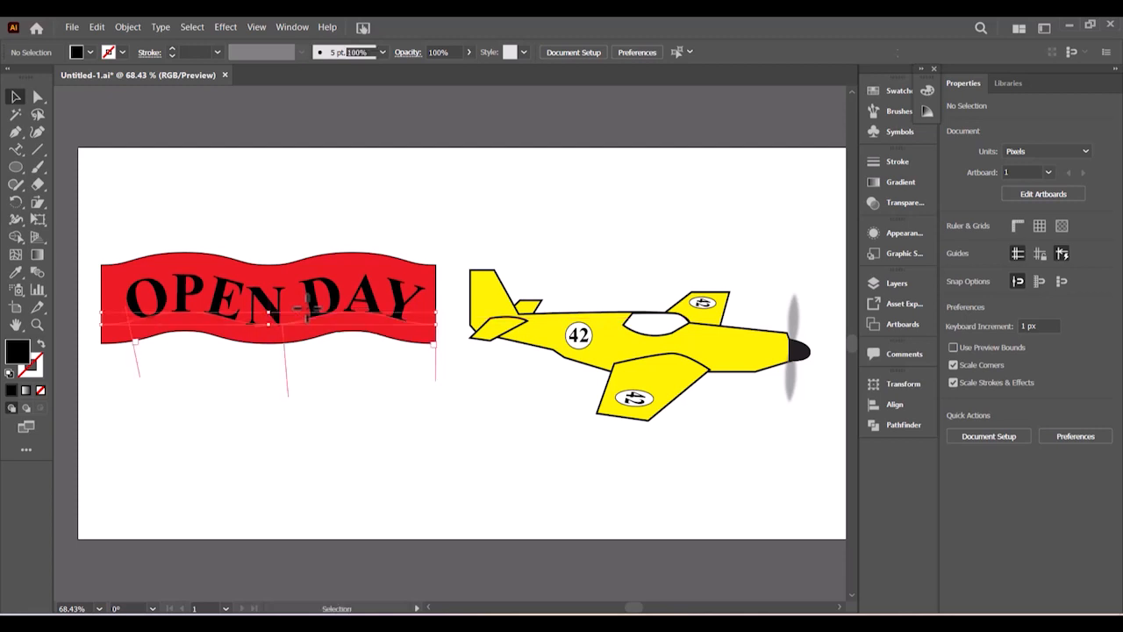
{"action": "left_click", "coordinate": [292, 480]}
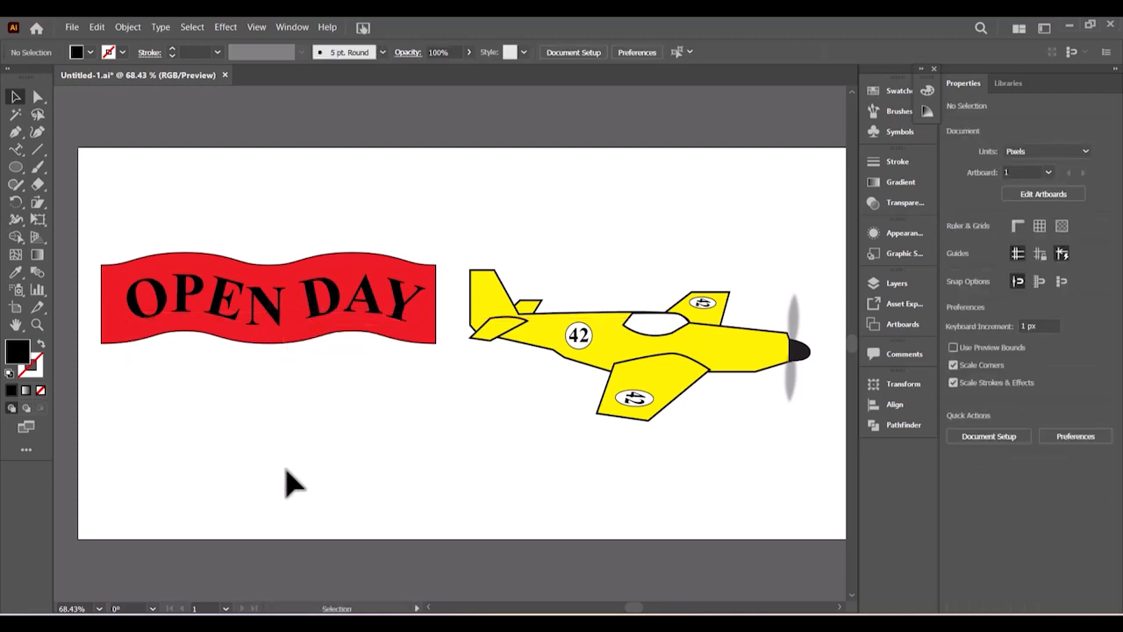
{"action": "left_click", "coordinate": [737, 621]}
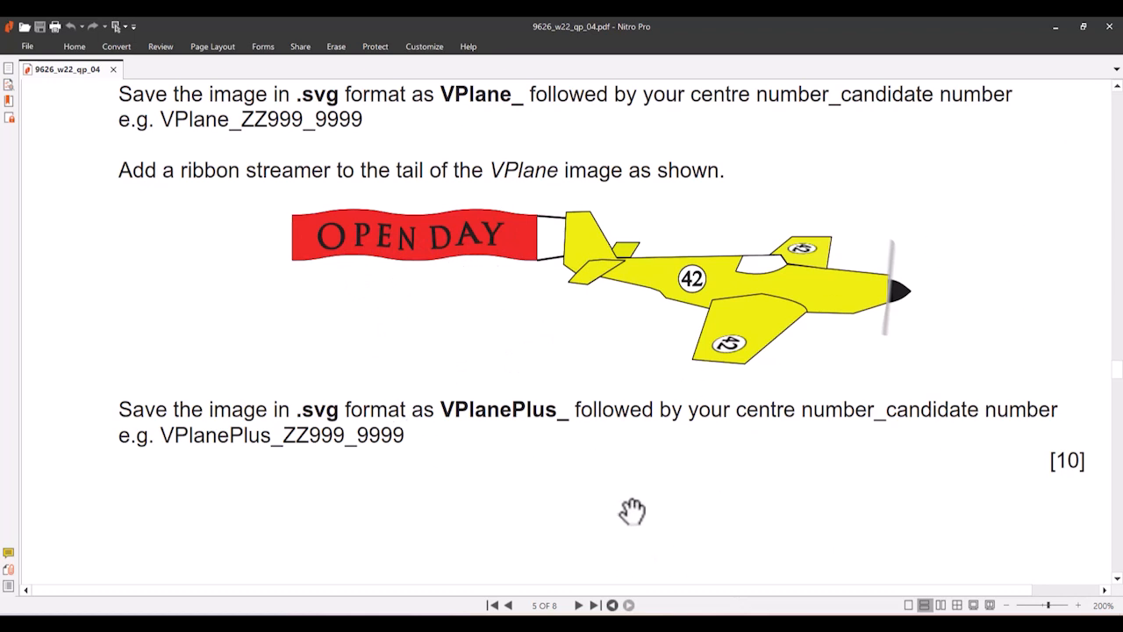
{"action": "left_click", "coordinate": [676, 623]}
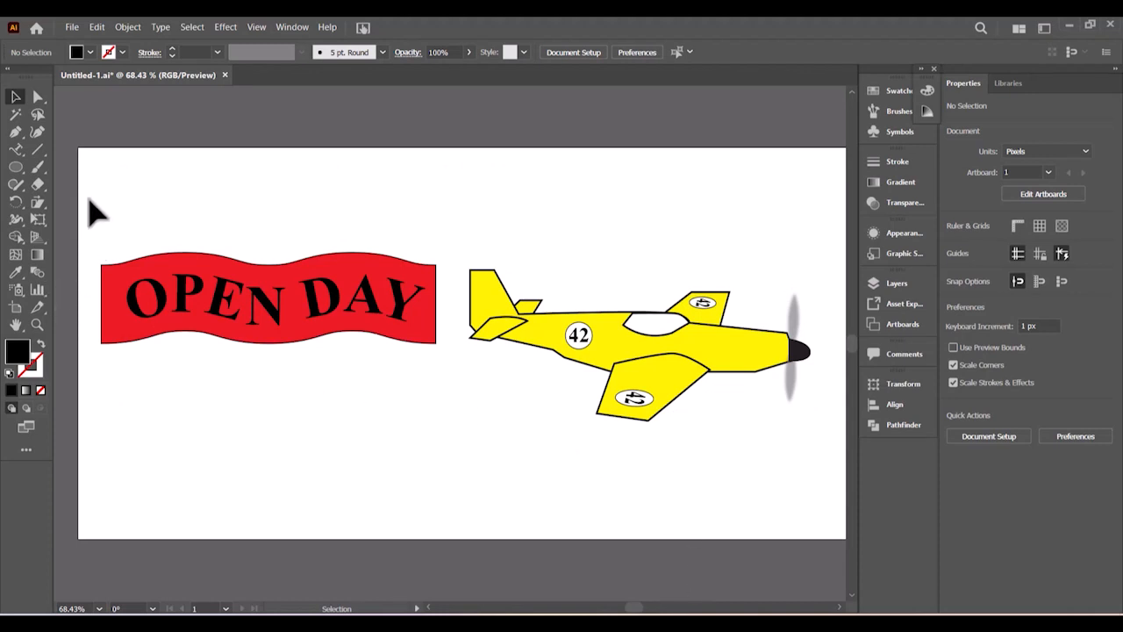
- Group the red banner with its OPEN DAY text
{"action": "left_click_drag", "start_coordinate": [90, 201], "coordinate": [394, 371]}
{"action": "right_click", "coordinate": [346, 323]}
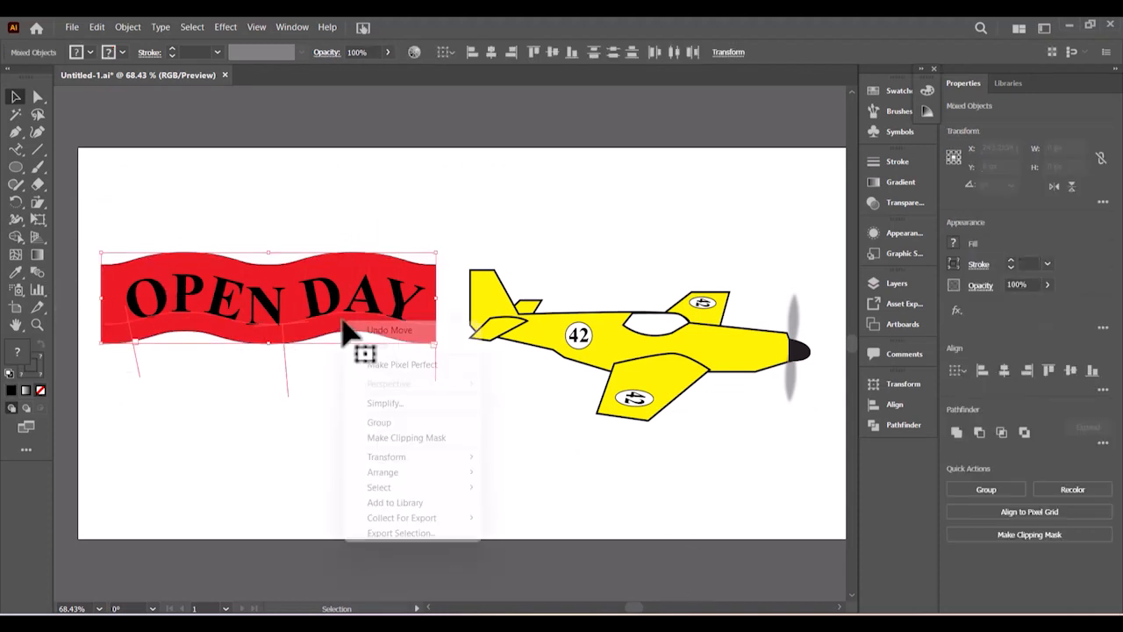
{"action": "left_click", "coordinate": [379, 423]}
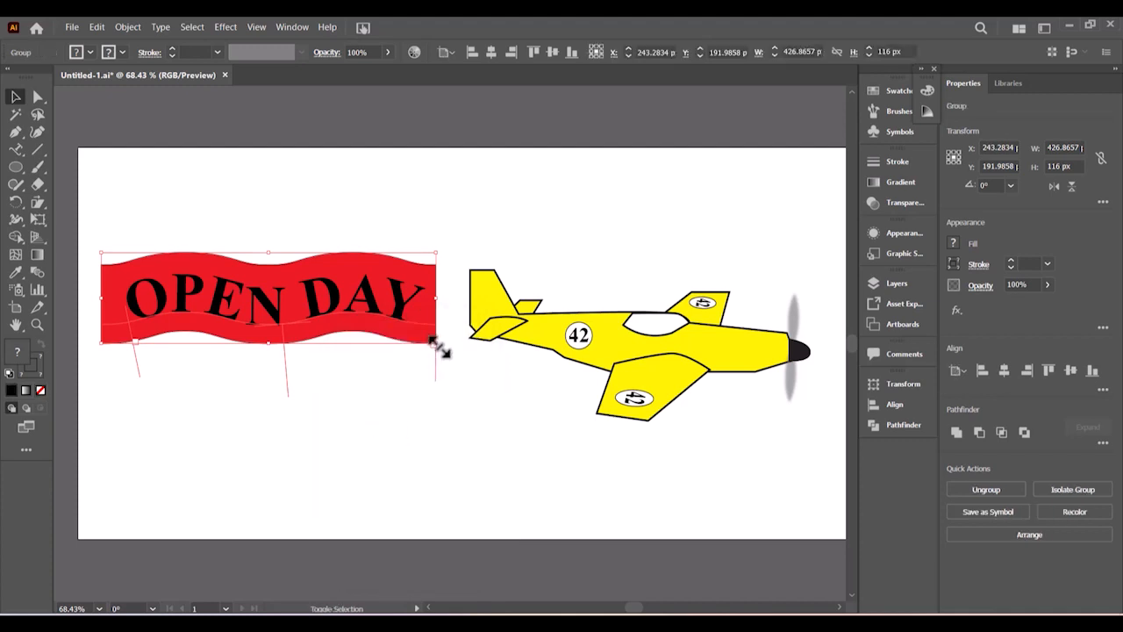
- Scale the banner group to about 318 × 87 px and place it just behind the plane's tail
{"action": "left_click_drag", "start_coordinate": [438, 348], "coordinate": [421, 328]}
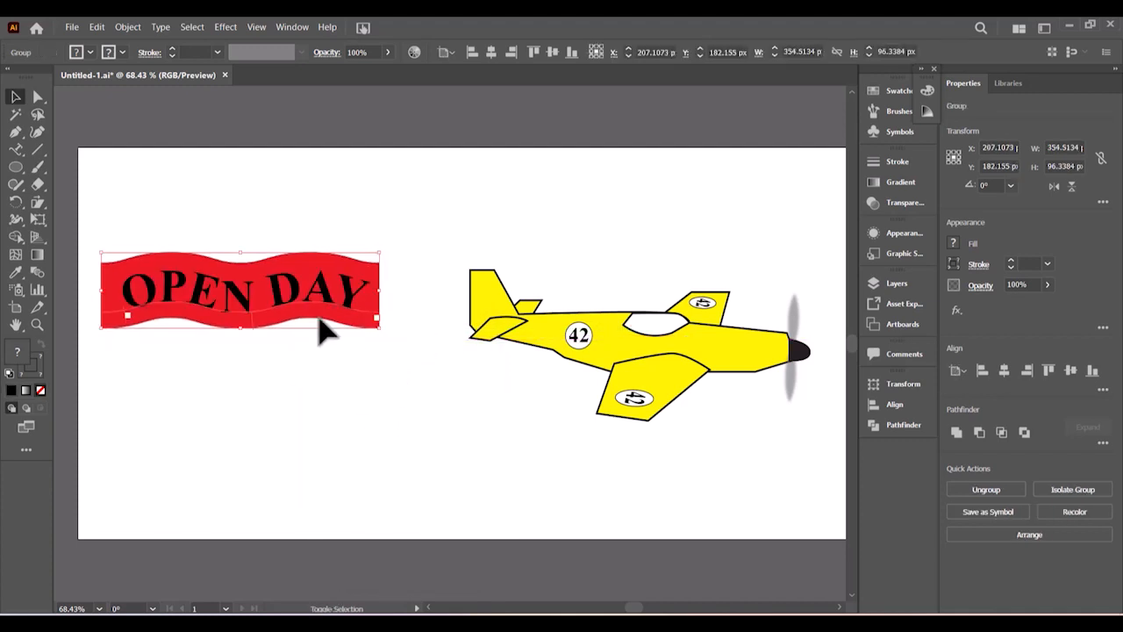
{"action": "left_click_drag", "start_coordinate": [321, 322], "coordinate": [376, 325]}
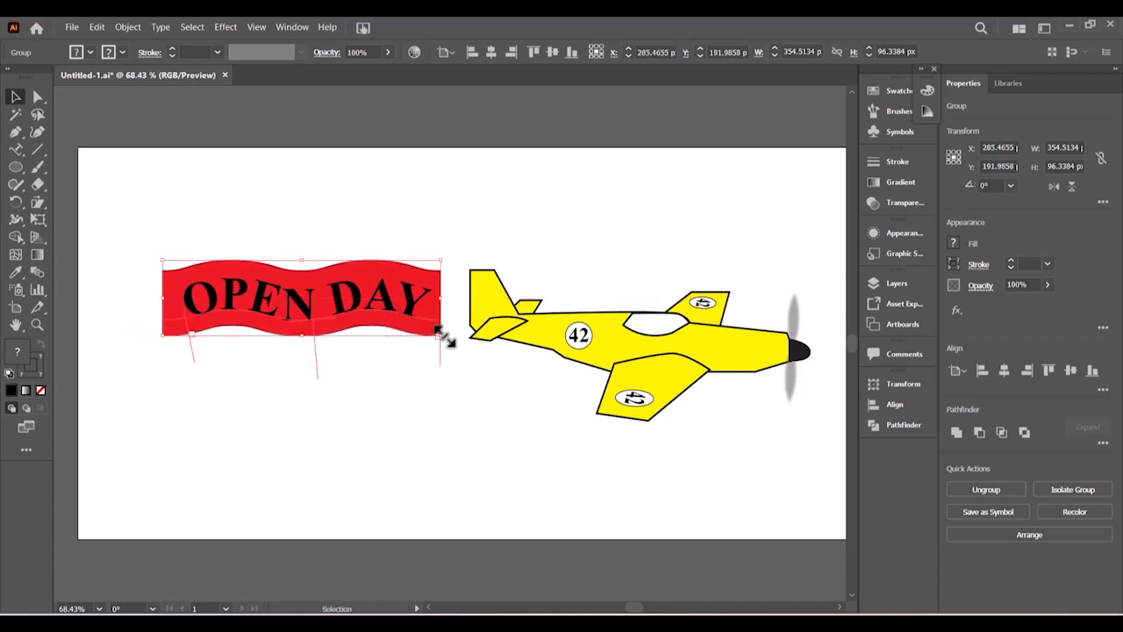
{"action": "left_click_drag", "start_coordinate": [441, 334], "coordinate": [413, 326]}
{"action": "mouse_move", "coordinate": [372, 314]}
{"action": "left_mouse_down"}
{"action": "mouse_move", "coordinate": [396, 314]}
{"action": "mouse_move", "coordinate": [368, 307]}
{"action": "mouse_move", "coordinate": [374, 318]}
{"action": "left_mouse_up"}
{"action": "left_click", "coordinate": [450, 457]}
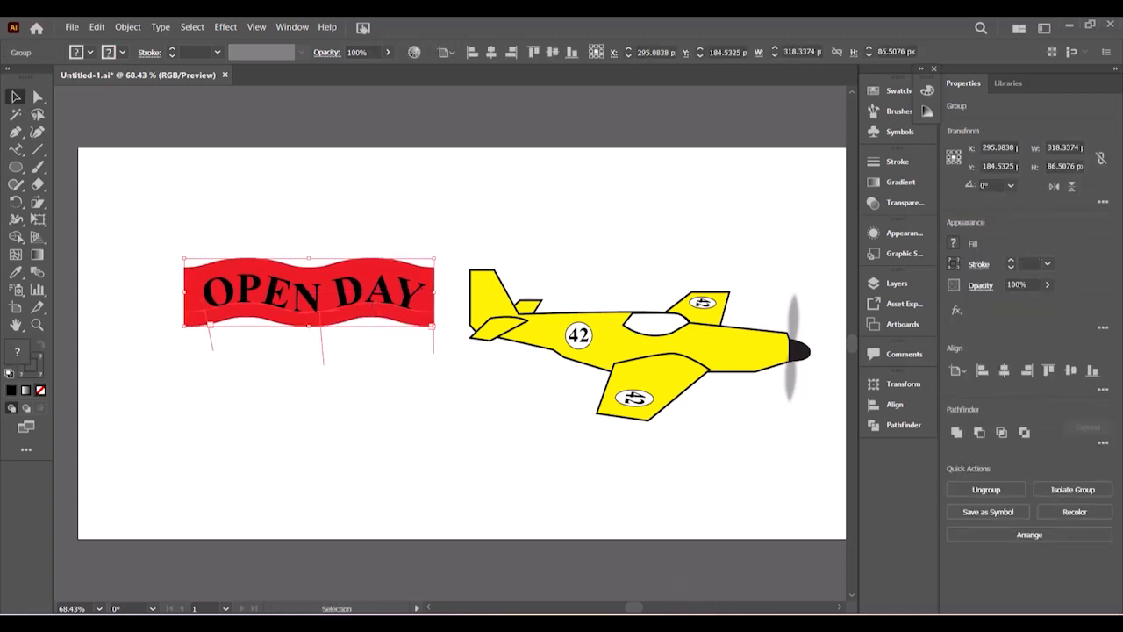
{"action": "key", "text": "alt+Tab"}
{"action": "key", "text": "alt+Tab"}
{"action": "left_click", "coordinate": [493, 460]}
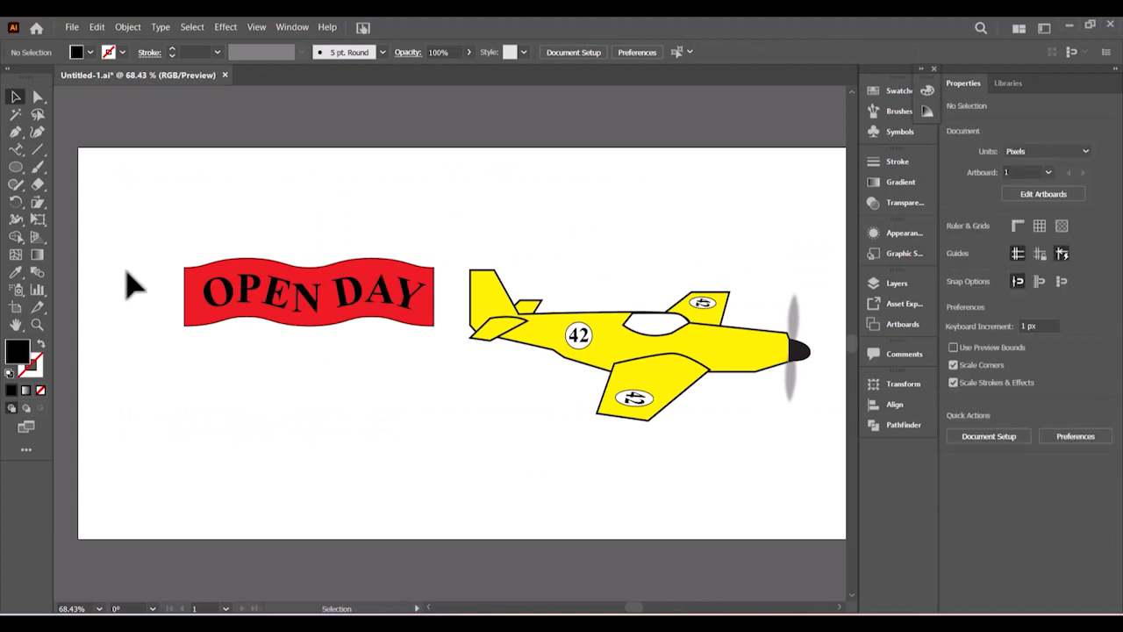
{"action": "left_click", "coordinate": [15, 134]}
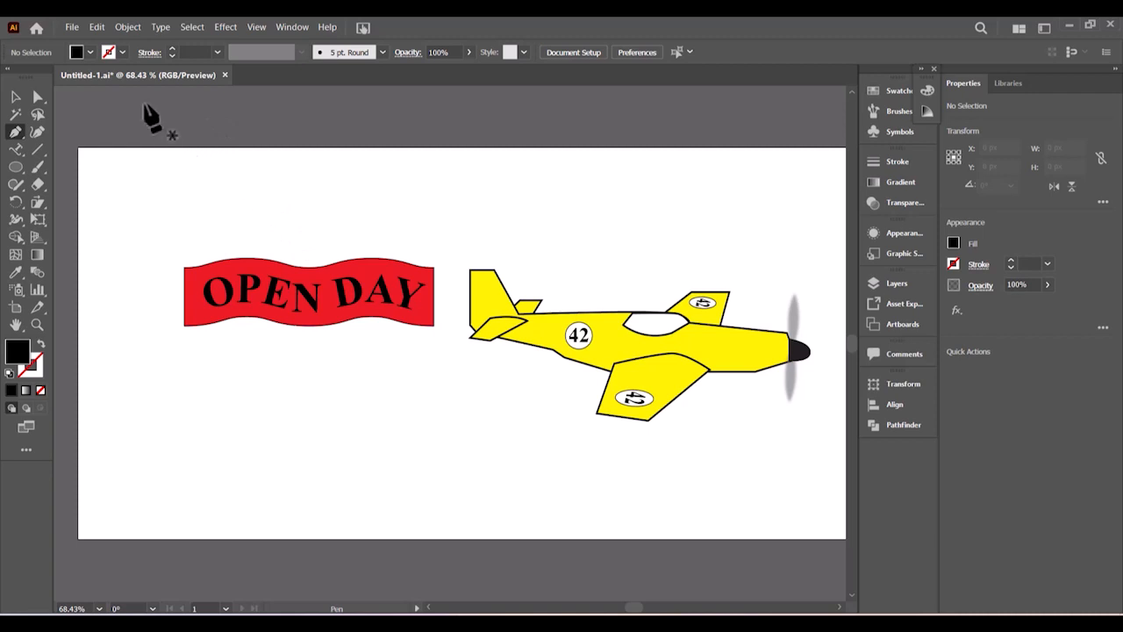
{"action": "left_click", "coordinate": [89, 52]}
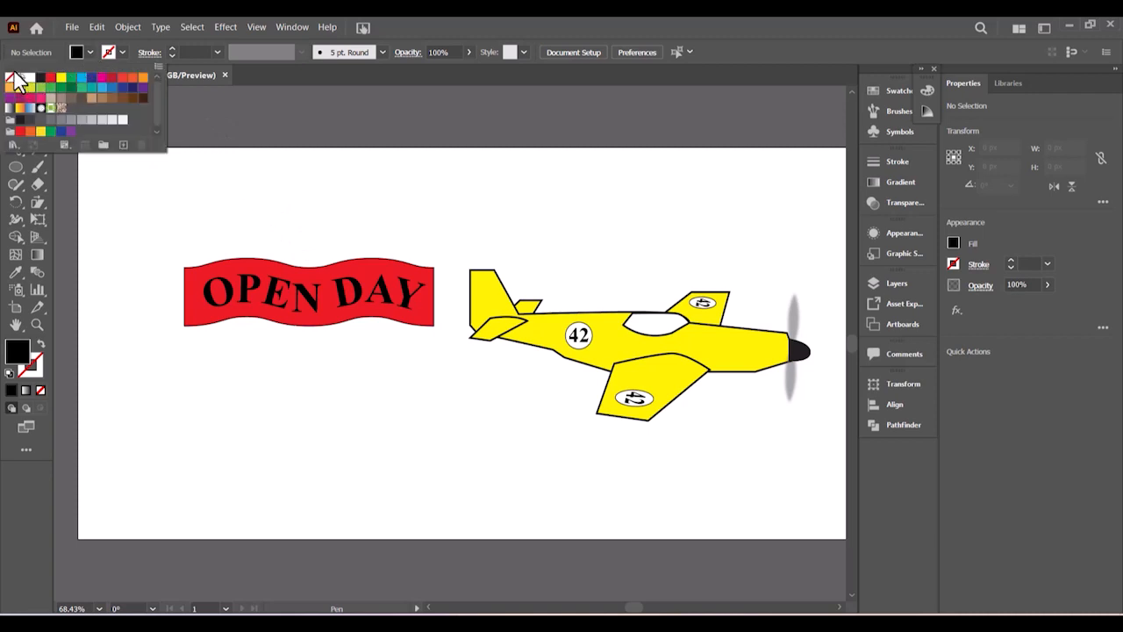
{"action": "left_click", "coordinate": [10, 78]}
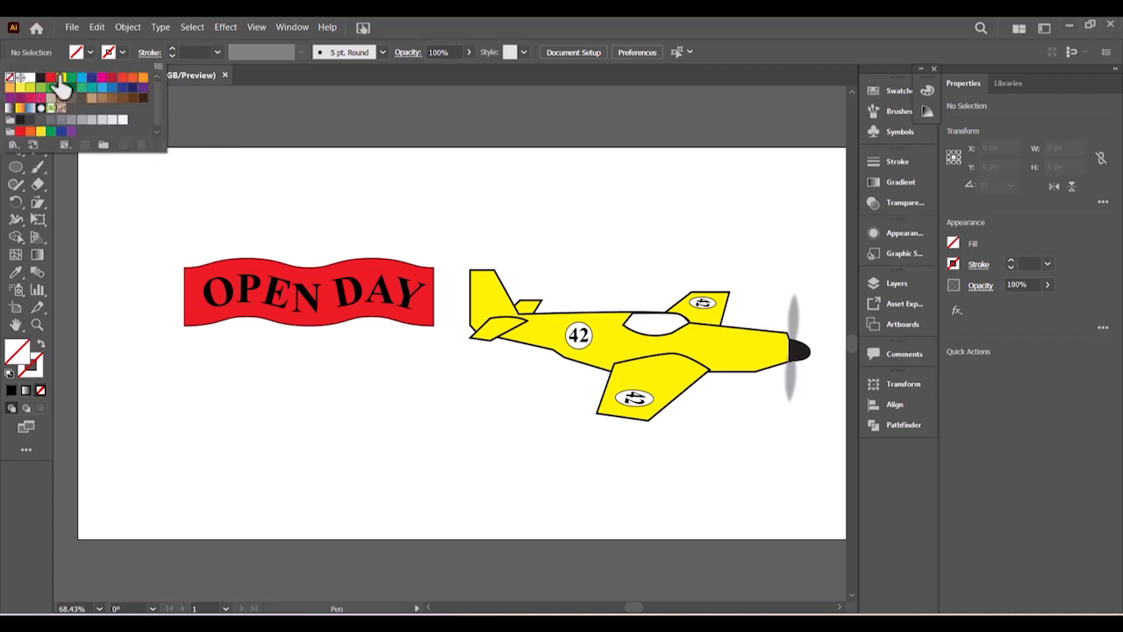
{"action": "left_click", "coordinate": [122, 53]}
{"action": "left_click", "coordinate": [122, 53]}
{"action": "left_click", "coordinate": [40, 79]}
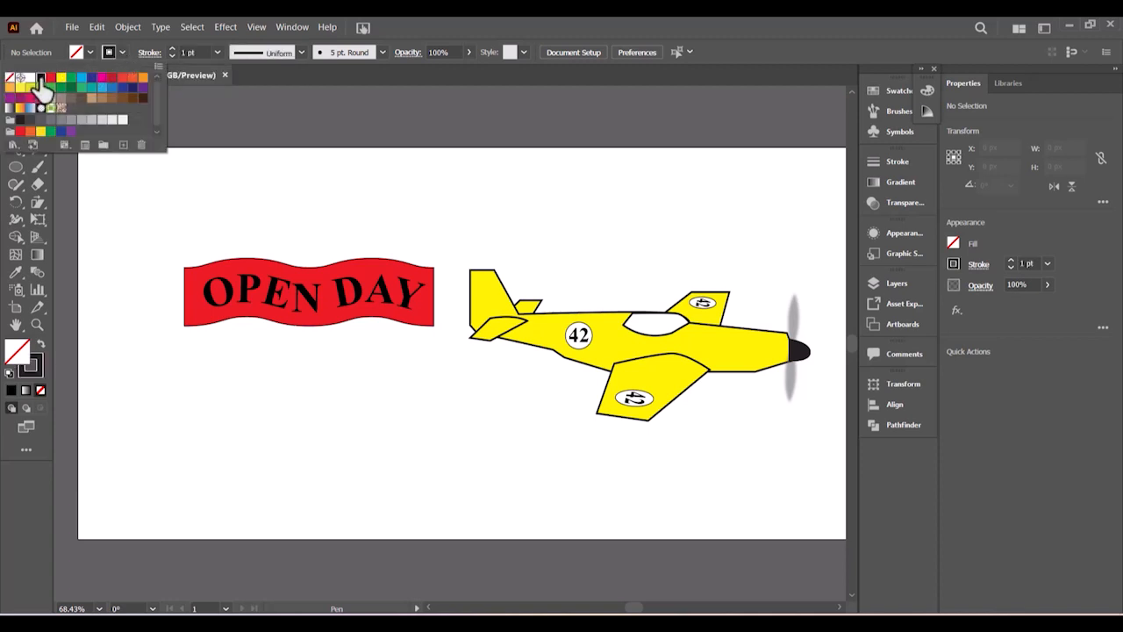
{"action": "left_click", "coordinate": [217, 52]}
{"action": "left_click", "coordinate": [217, 52]}
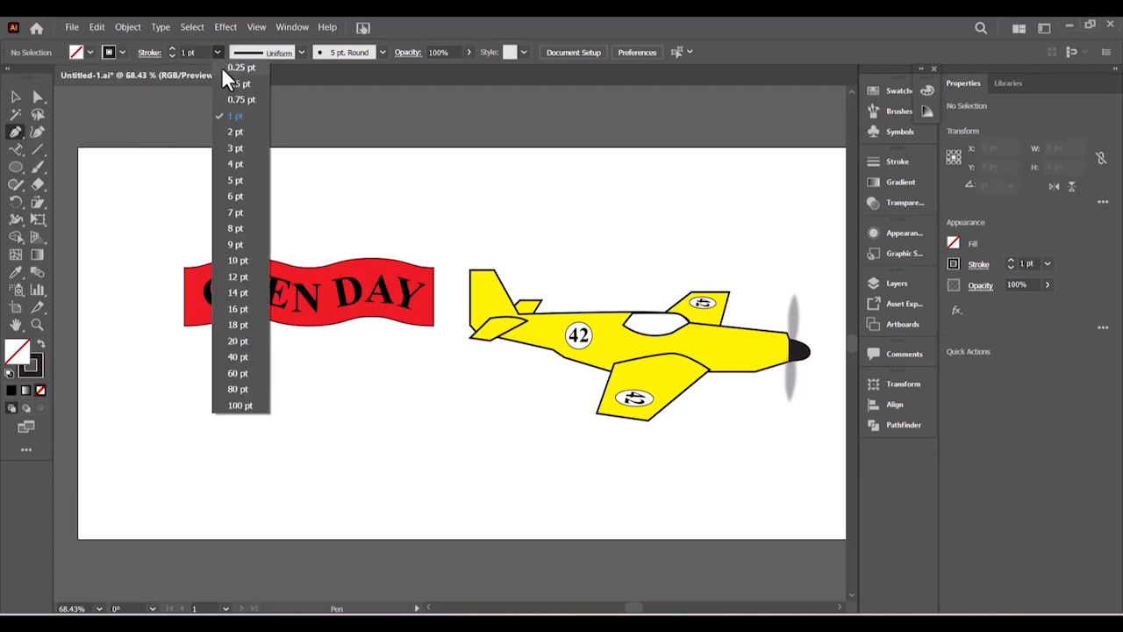
{"action": "left_click", "coordinate": [233, 148]}
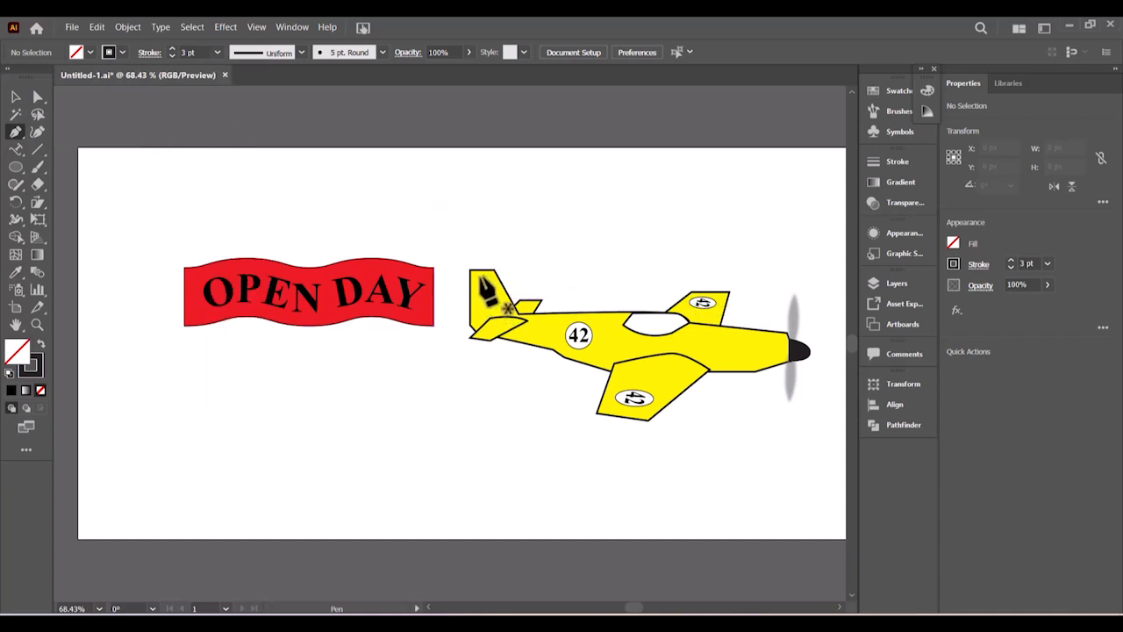
{"action": "left_click", "coordinate": [478, 274]}
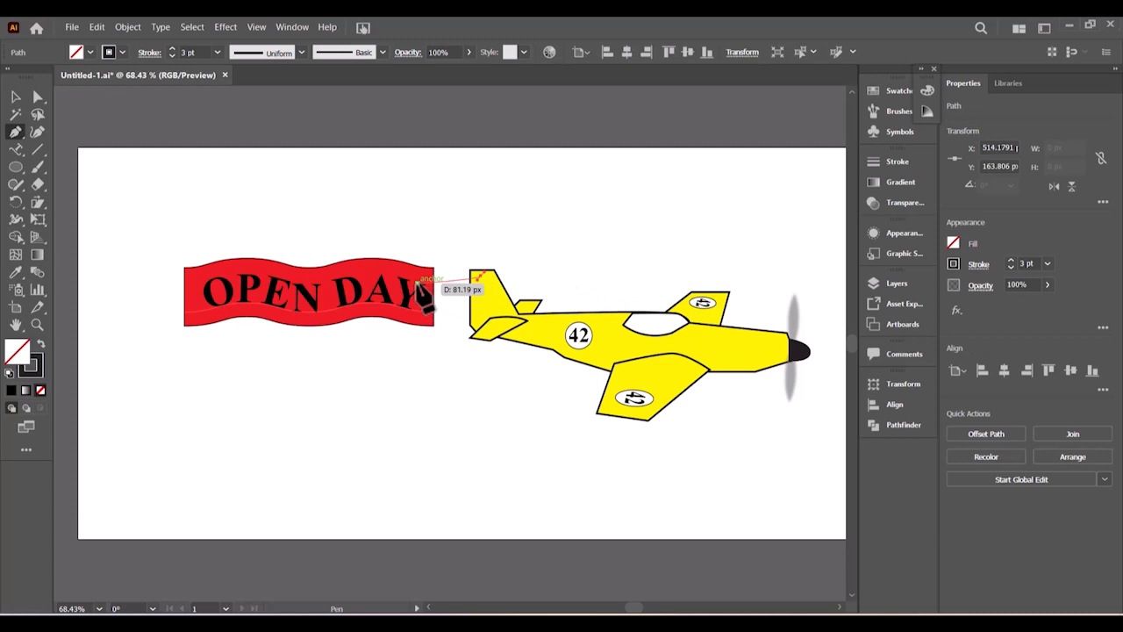
{"action": "key", "text": "ctrl+z"}
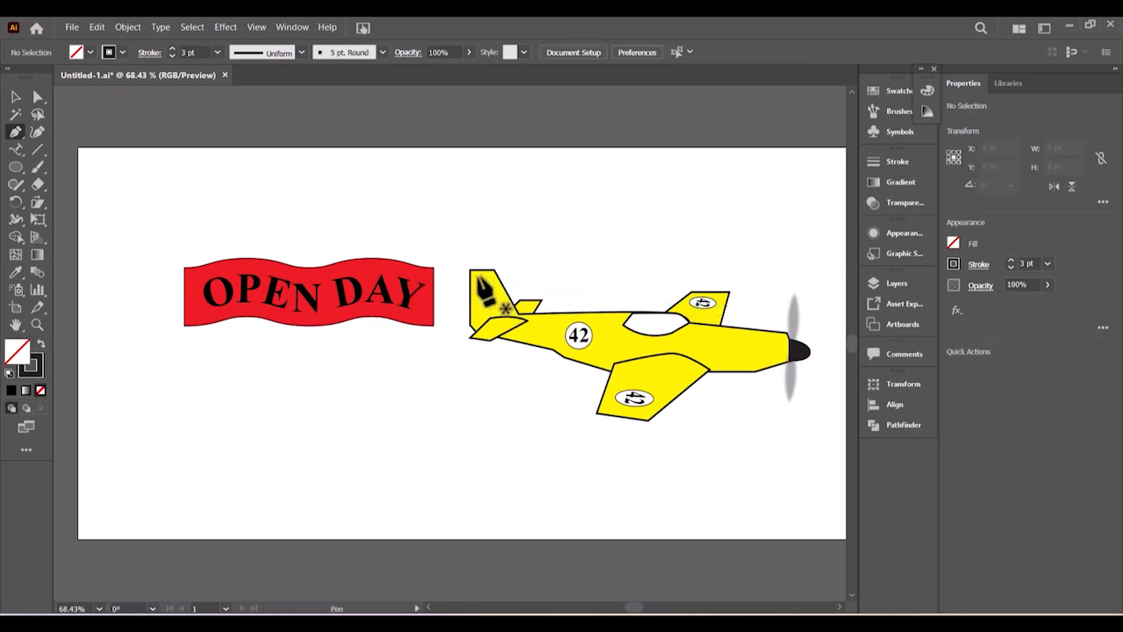
- Pen-draw a closed tow-line path from the tail top to the banner's right edge
{"action": "left_click", "coordinate": [476, 274]}
{"action": "left_click_drag", "start_coordinate": [419, 277], "coordinate": [421, 283]}
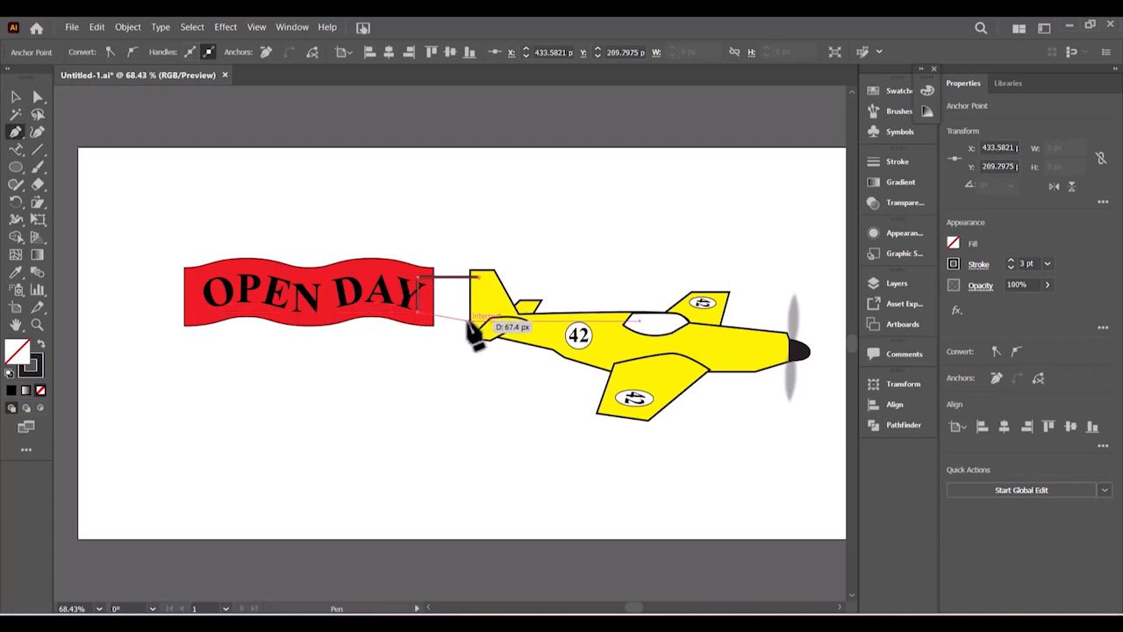
{"action": "left_click", "coordinate": [471, 323]}
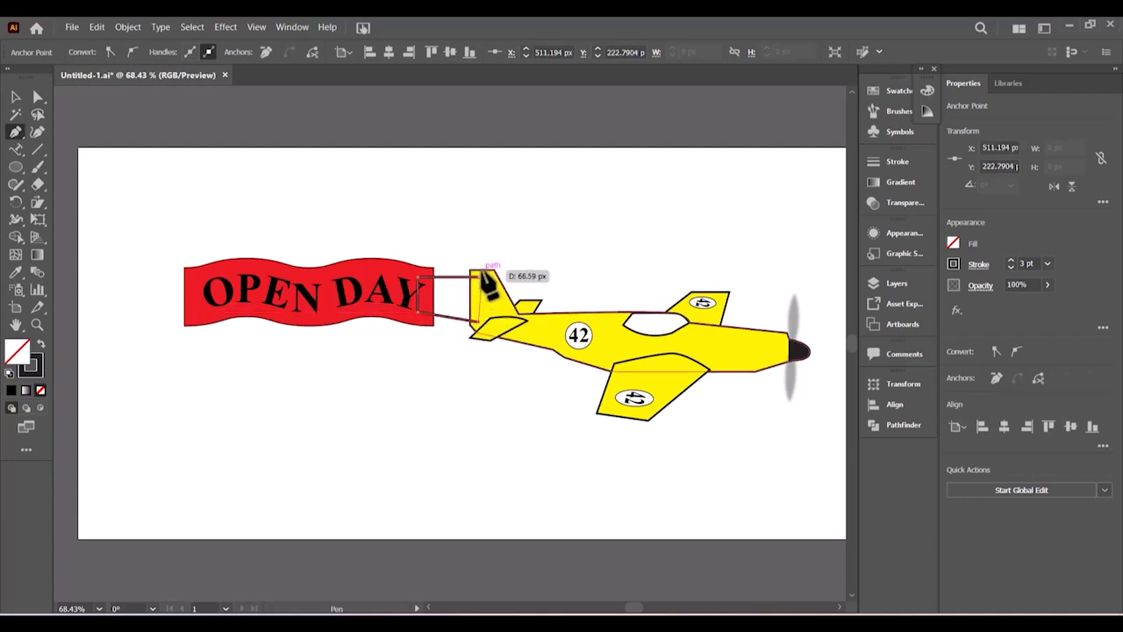
{"action": "left_click", "coordinate": [478, 274]}
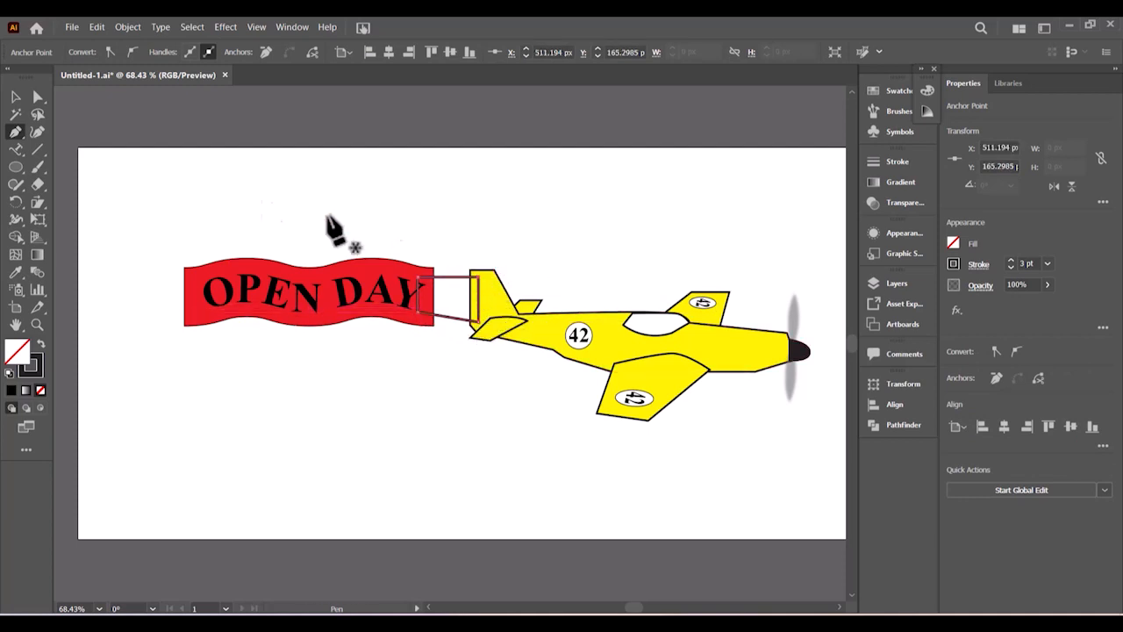
- Set the tow lines' stroke to 2 pt
{"action": "left_click", "coordinate": [16, 98]}
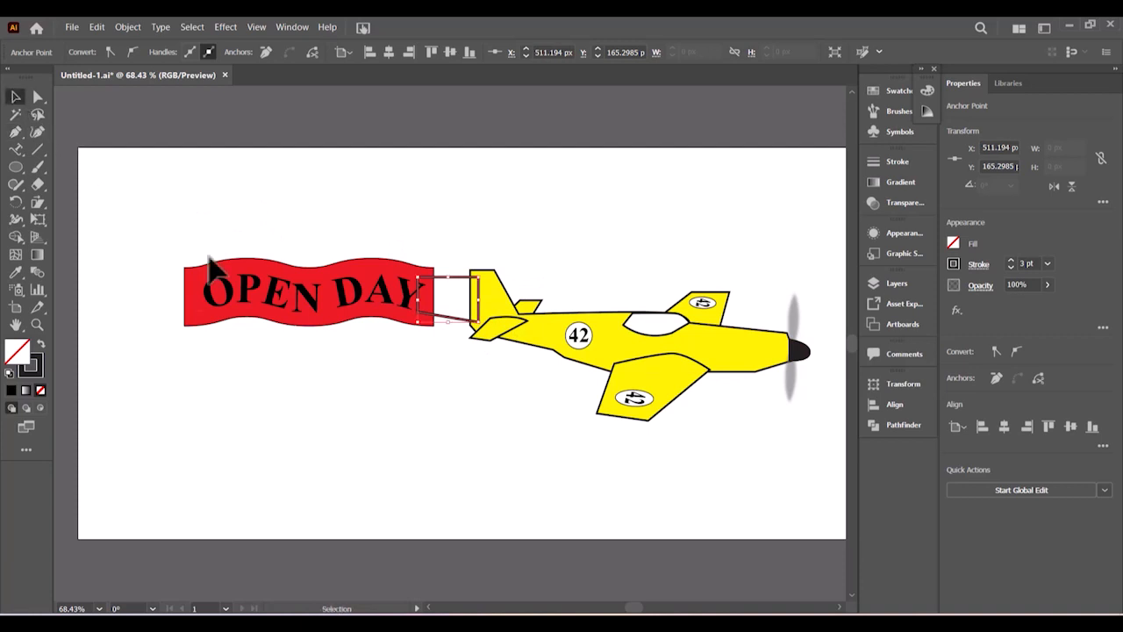
{"action": "left_click", "coordinate": [394, 400]}
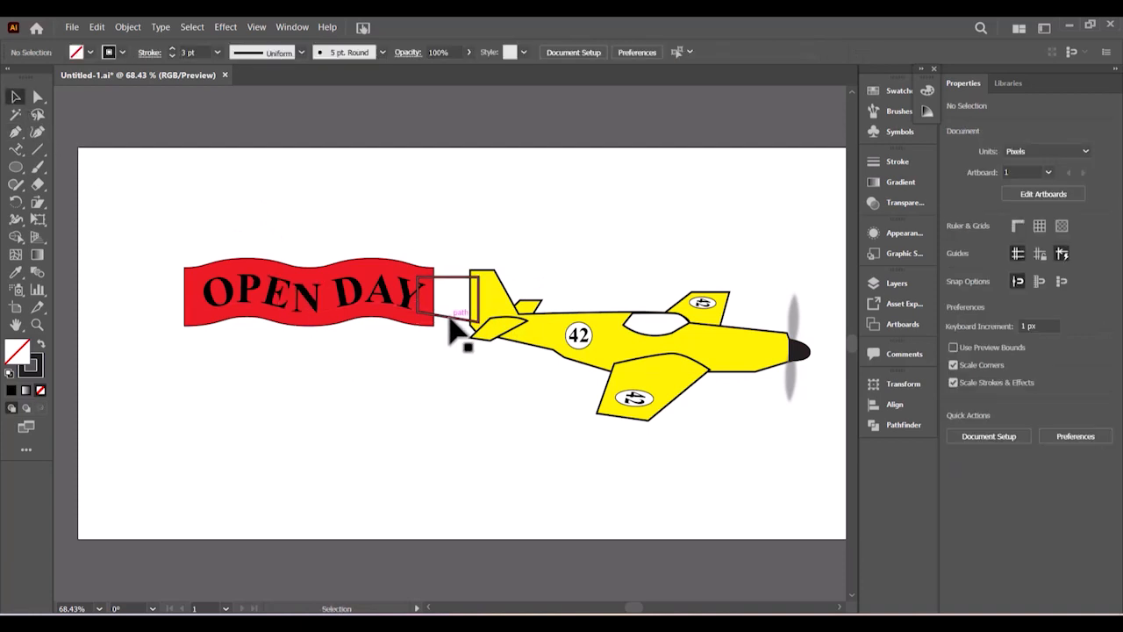
{"action": "left_click", "coordinate": [458, 332]}
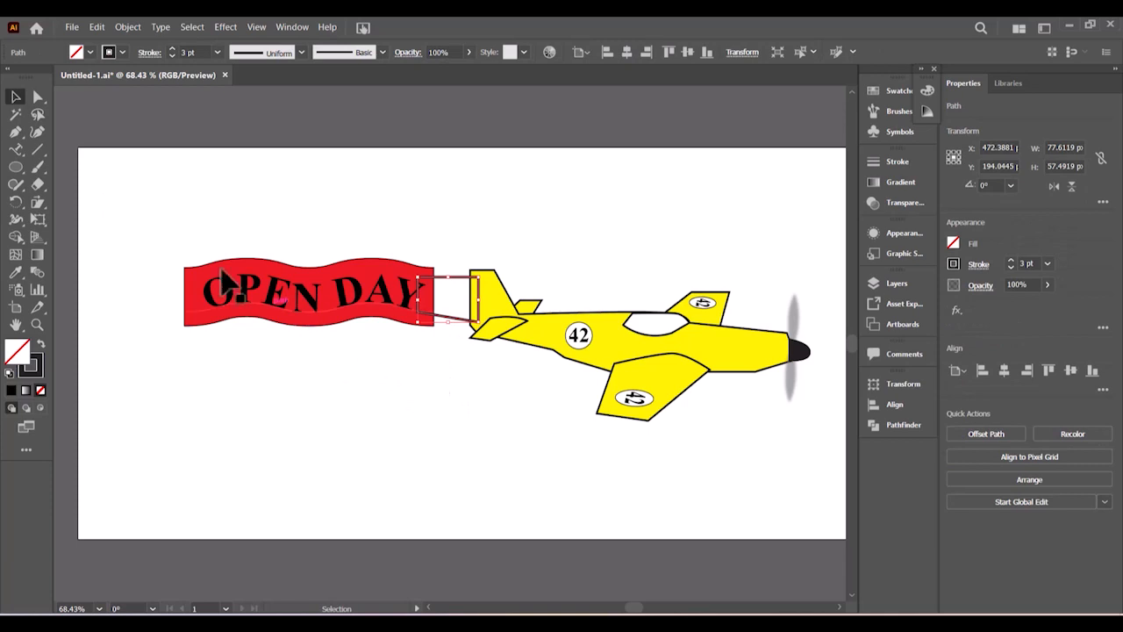
{"action": "left_click", "coordinate": [172, 56]}
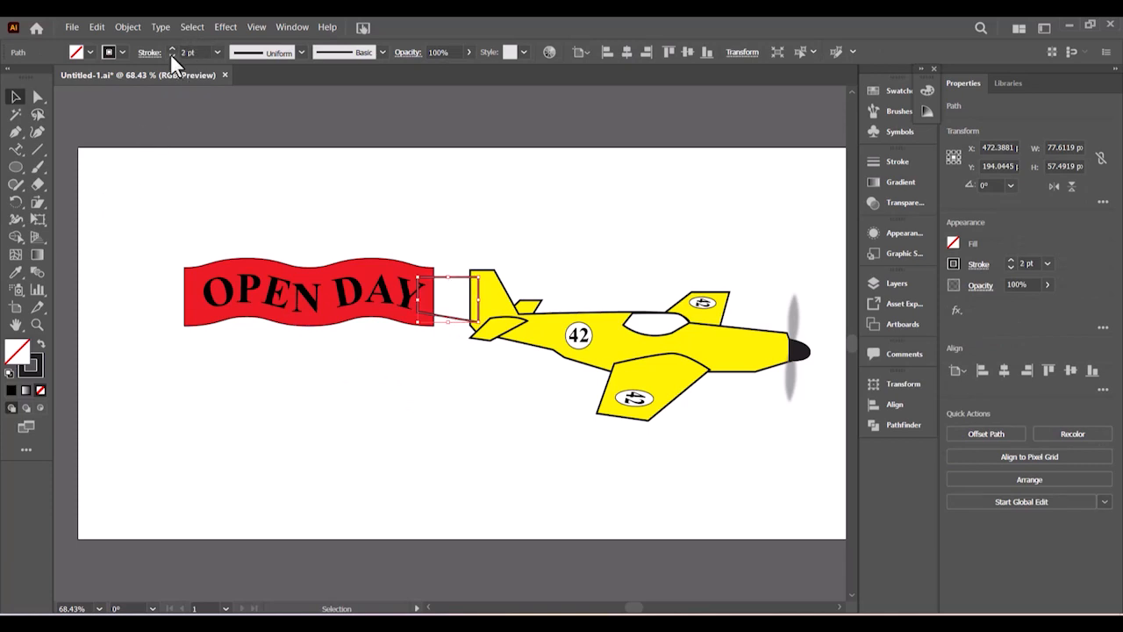
{"action": "left_click", "coordinate": [459, 384]}
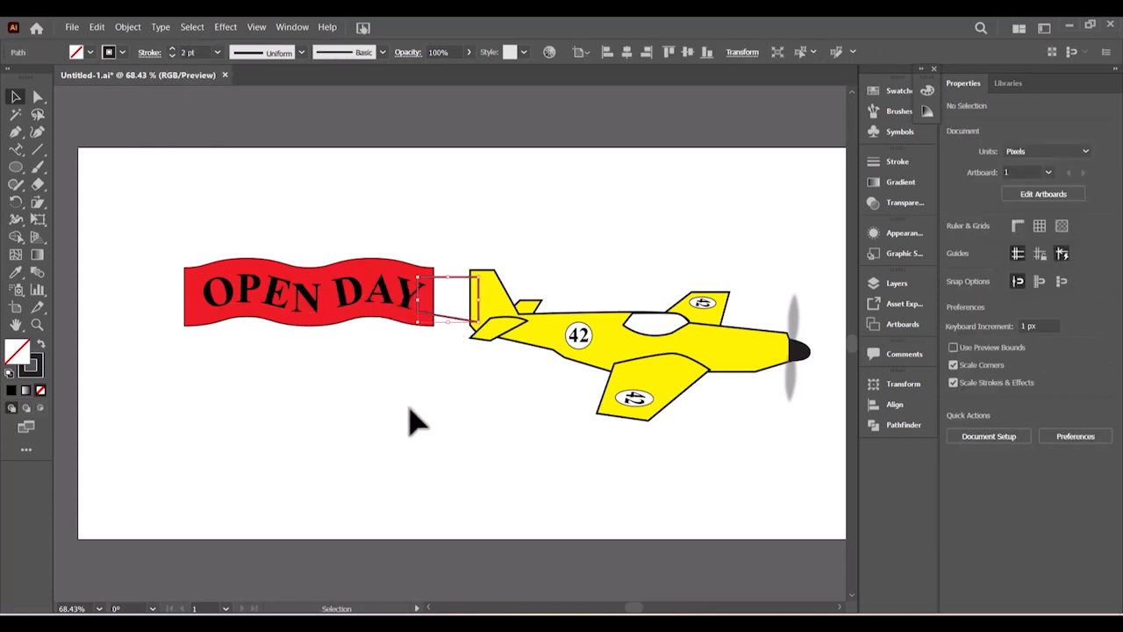
- Send the tow lines to the back, behind the plane
{"action": "right_click", "coordinate": [452, 322]}
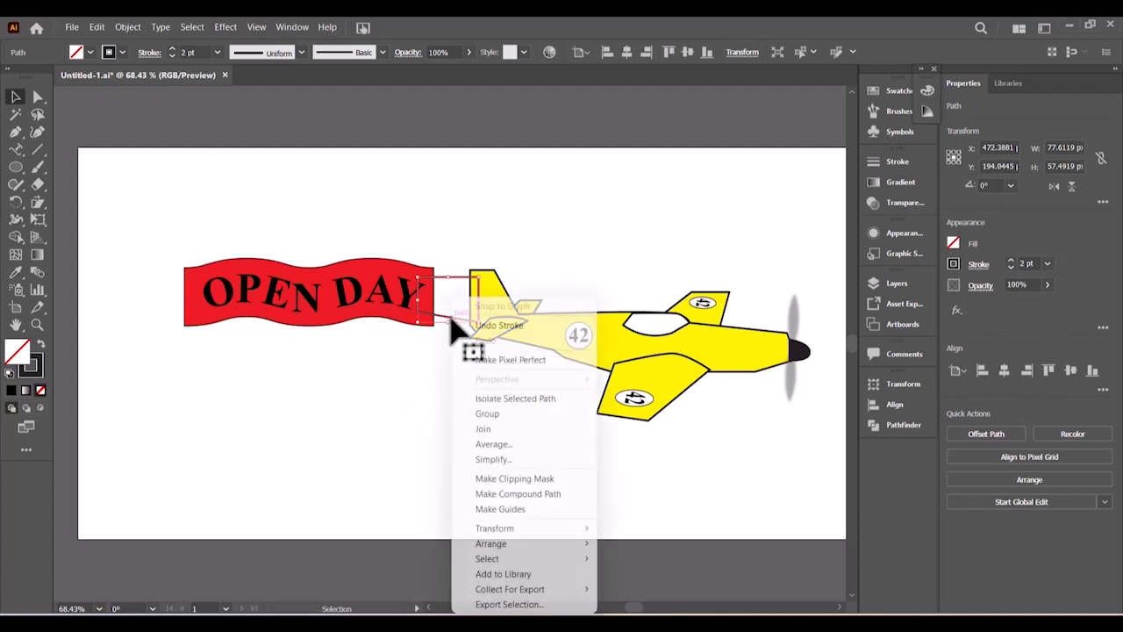
{"action": "mouse_move", "coordinate": [514, 551]}
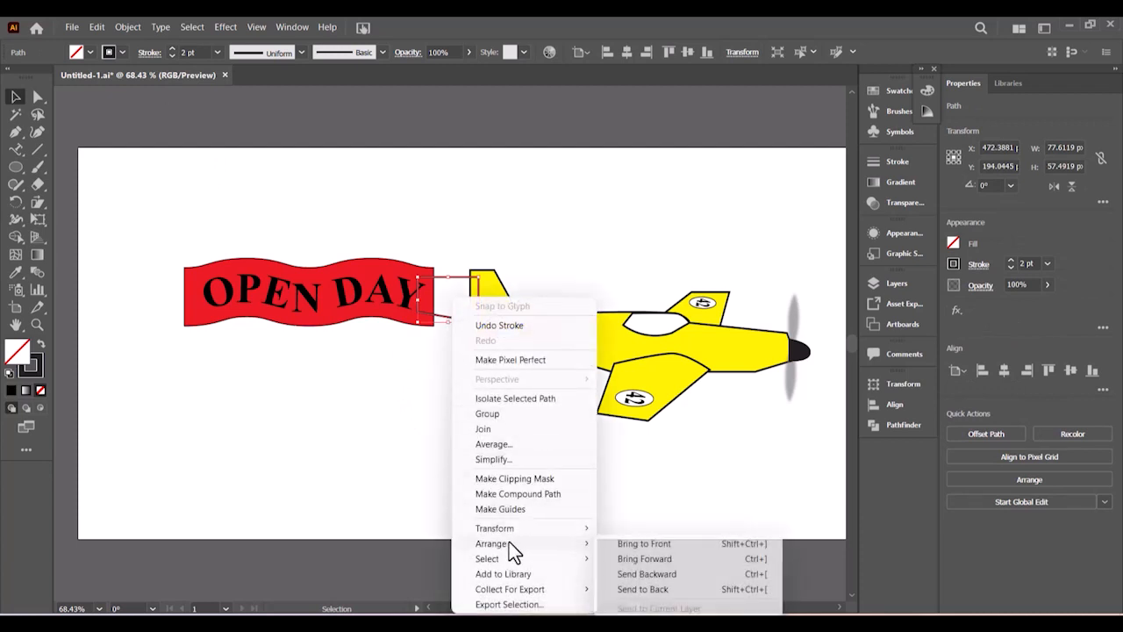
{"action": "left_click", "coordinate": [643, 589]}
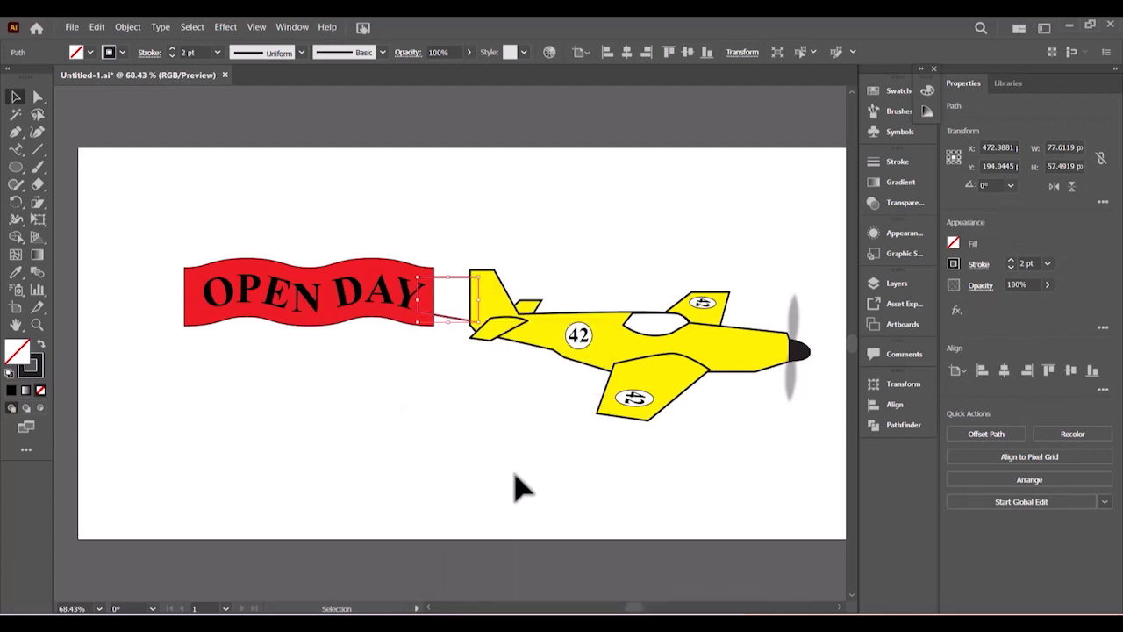
{"action": "left_click", "coordinate": [485, 477]}
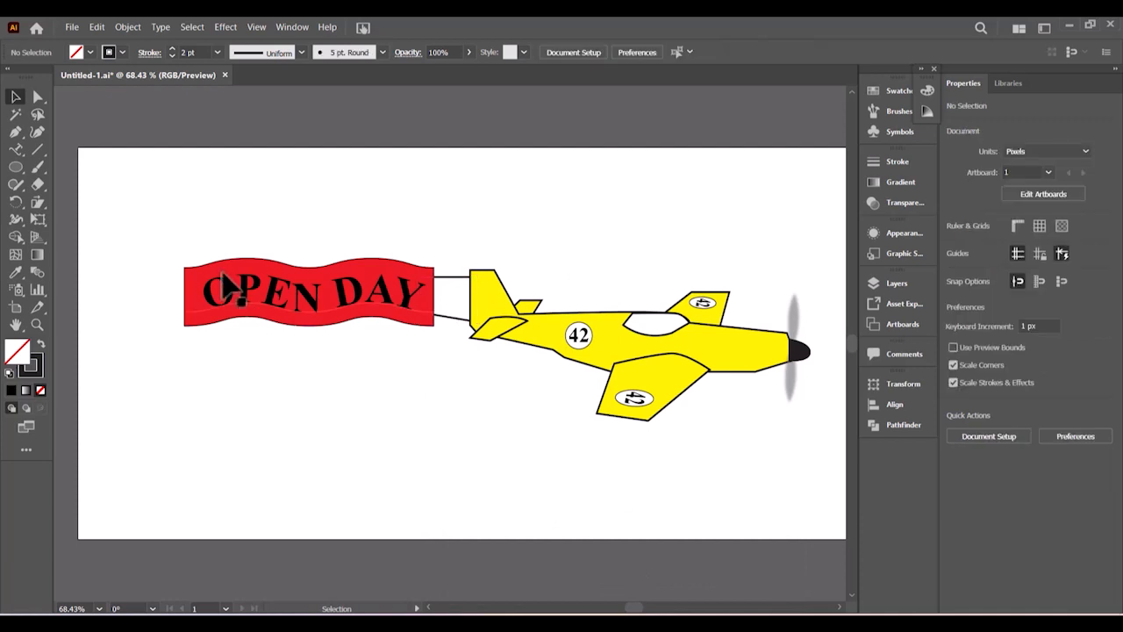
- Select the banner, tow lines and plane together and shift them left on the page
{"action": "left_click_drag", "start_coordinate": [175, 217], "coordinate": [784, 439]}
{"action": "left_click_drag", "start_coordinate": [757, 363], "coordinate": [727, 376]}
{"action": "left_click", "coordinate": [436, 512]}
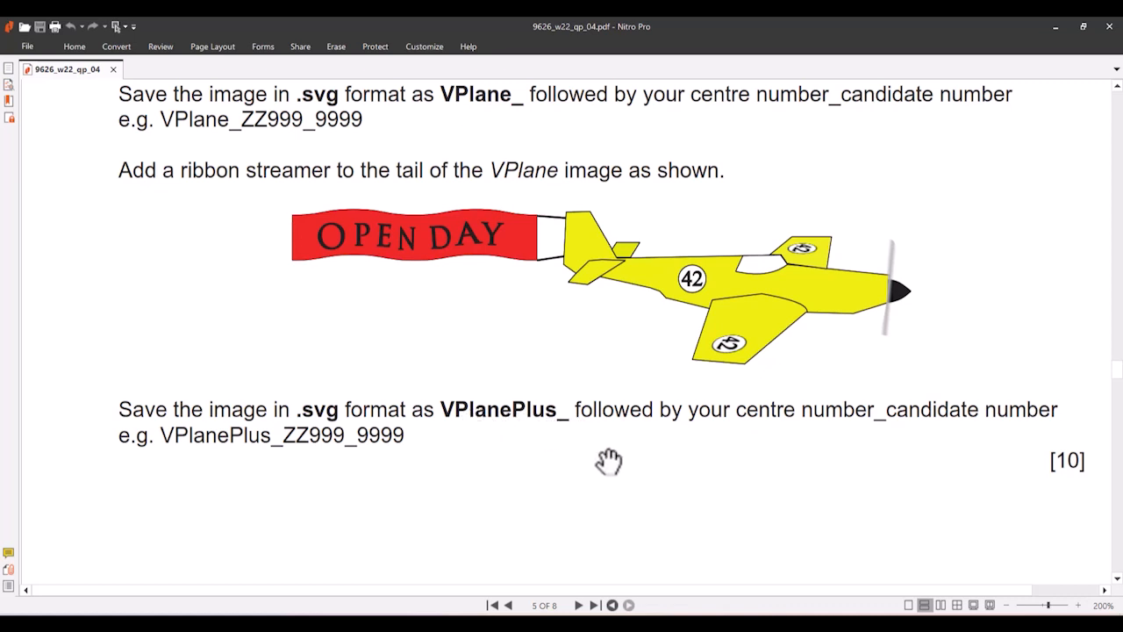
- Open Export As with SVG type and name the file VPlanePlus_ plus the centre and candidate numbers
{"action": "left_click", "coordinate": [1051, 28]}
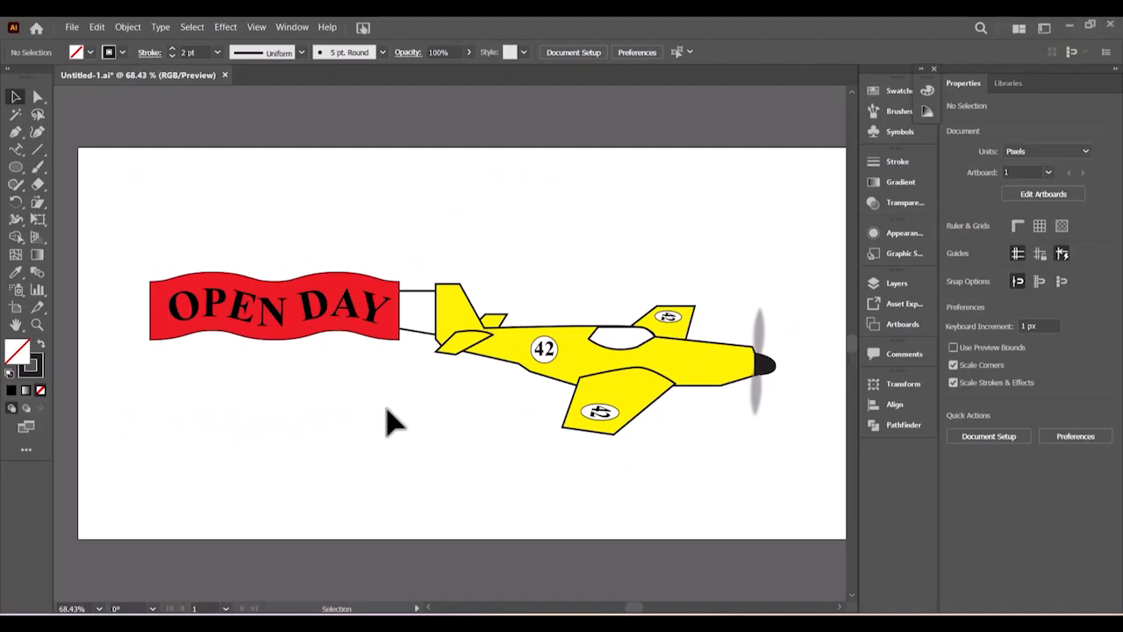
{"action": "left_click", "coordinate": [72, 28]}
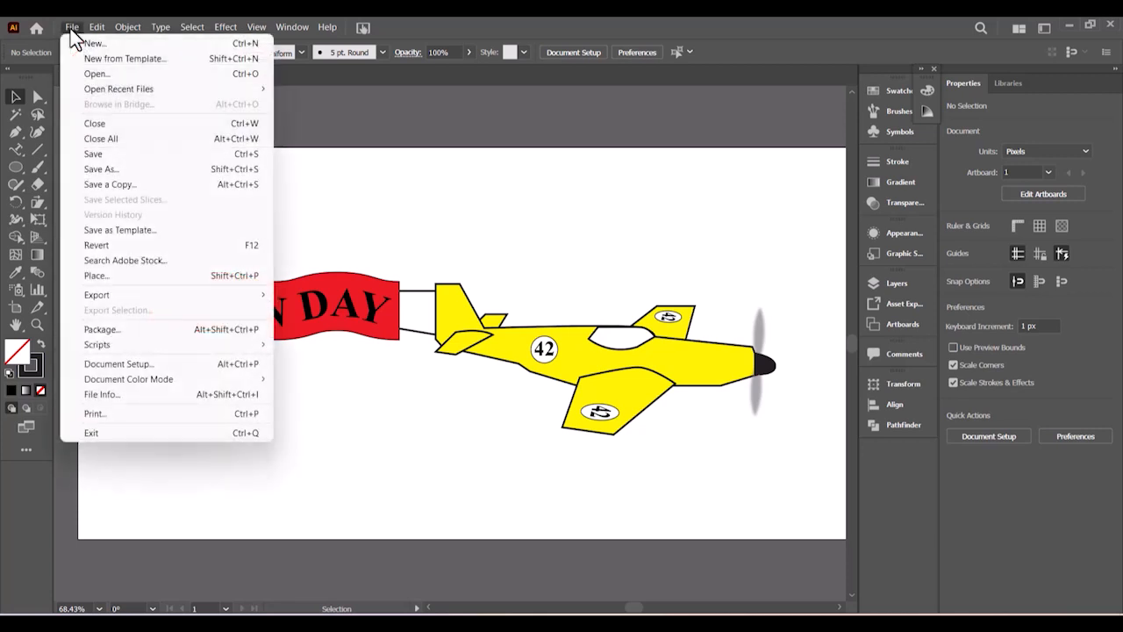
{"action": "mouse_move", "coordinate": [108, 296]}
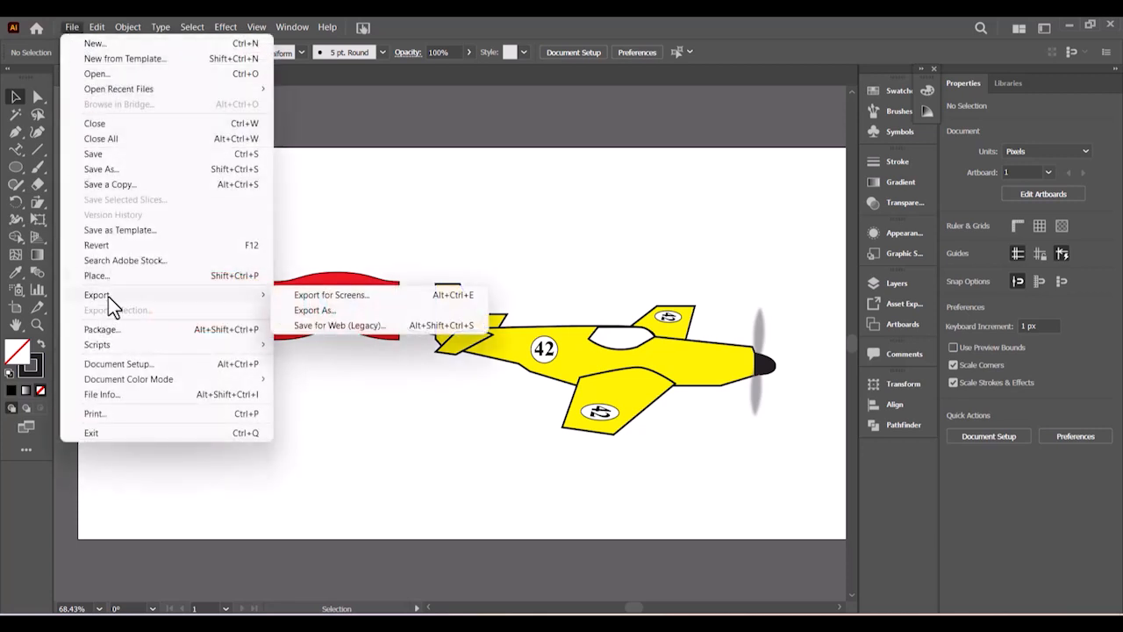
{"action": "left_click", "coordinate": [323, 307]}
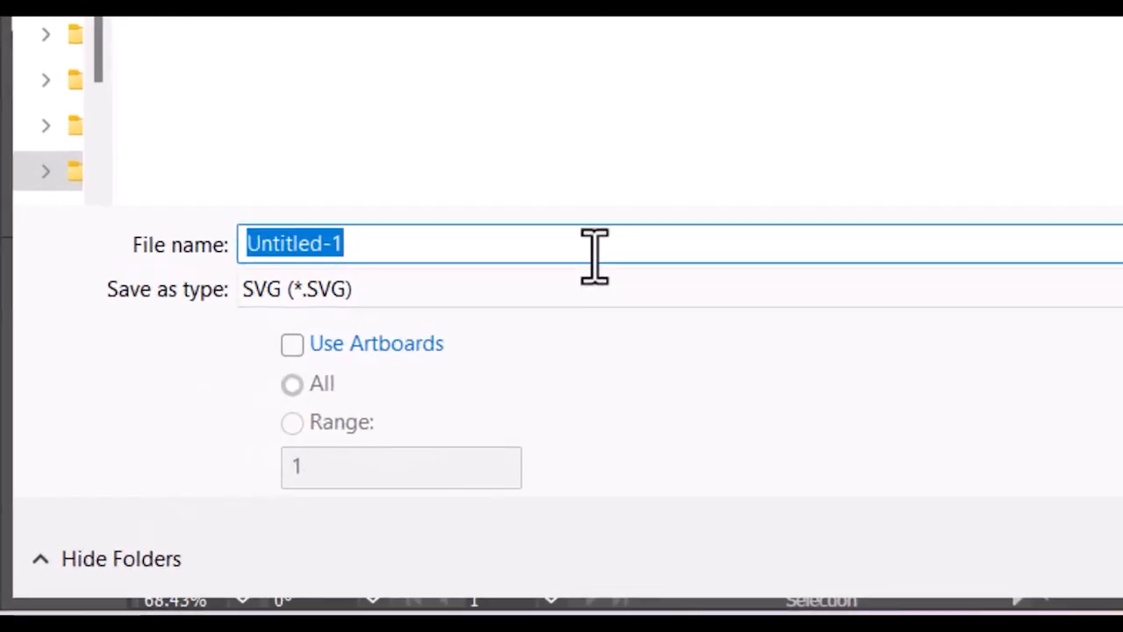
{"action": "type", "text": "VPlan"}
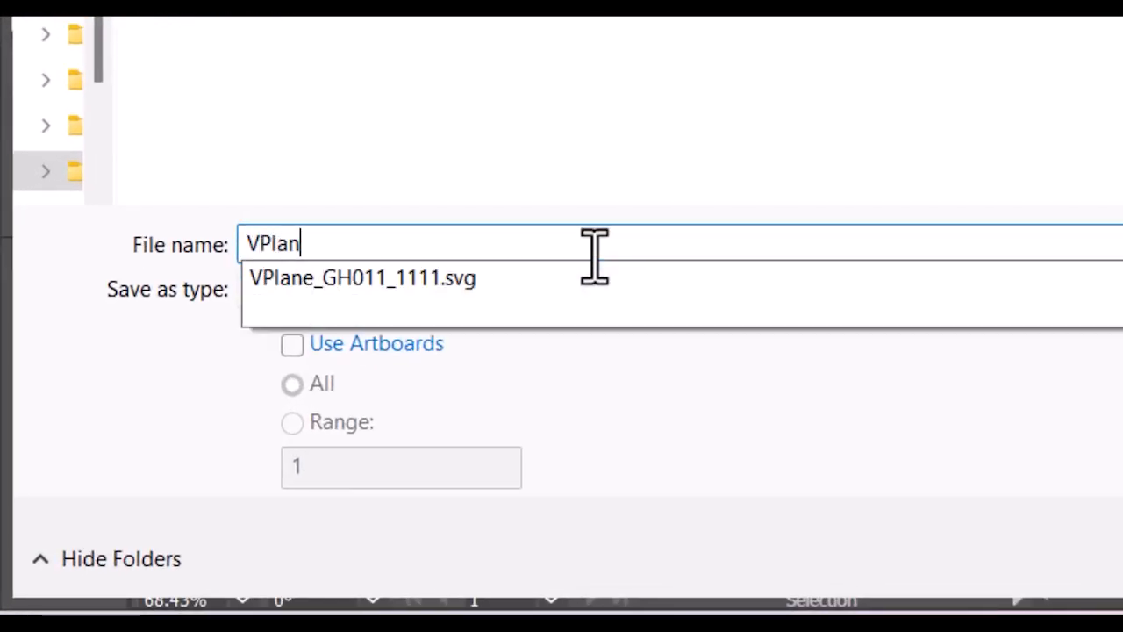
{"action": "type", "text": "ePlus"}
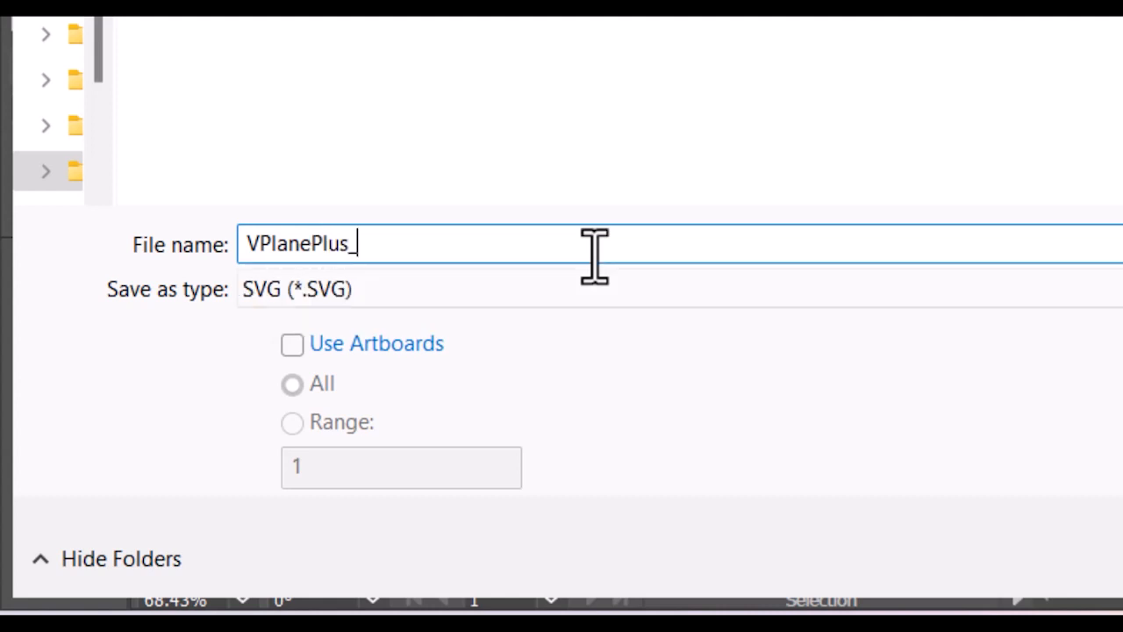
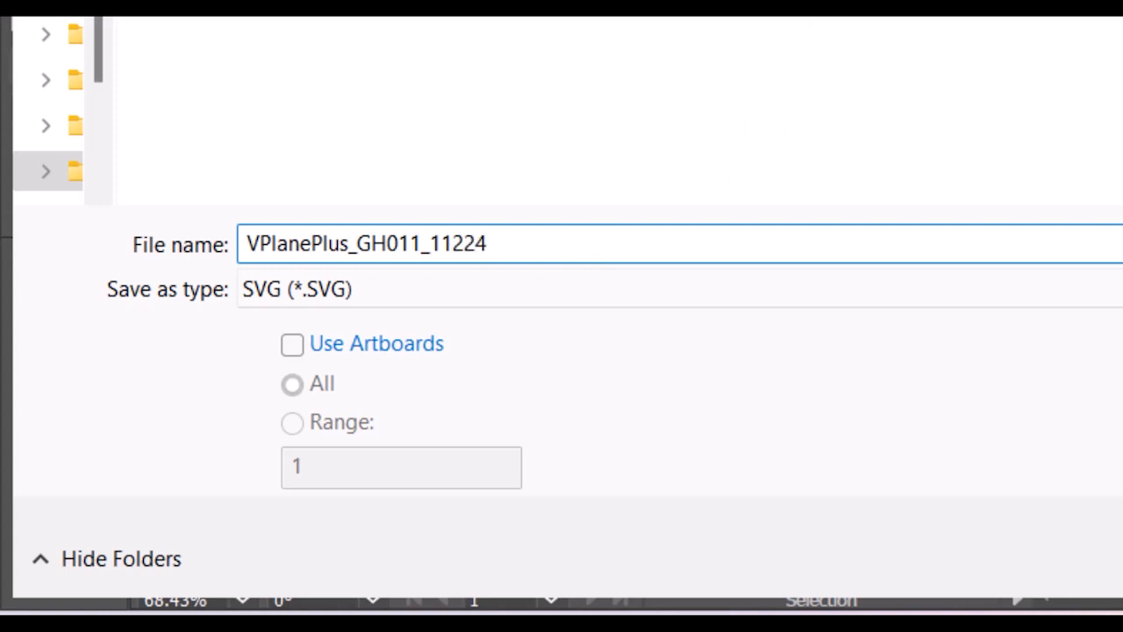
{"action": "key", "text": "ctrl+a"}
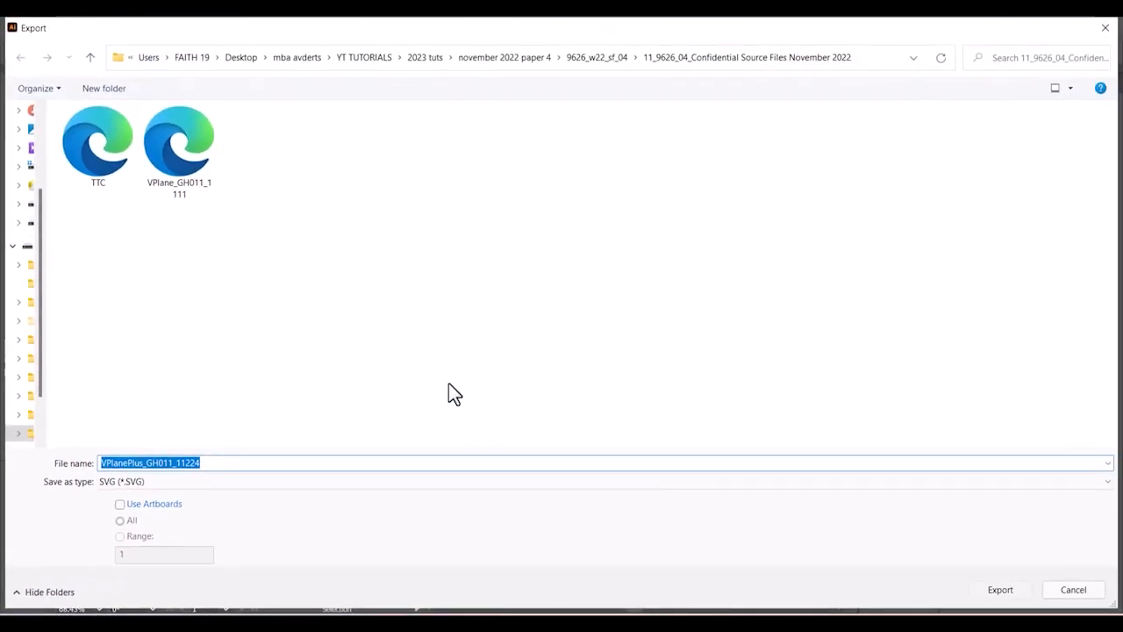
- Confirm the export and accept the SVG Options (Internal CSS, Layer Names, Minify, Responsive)
{"action": "left_click", "coordinate": [1000, 600]}
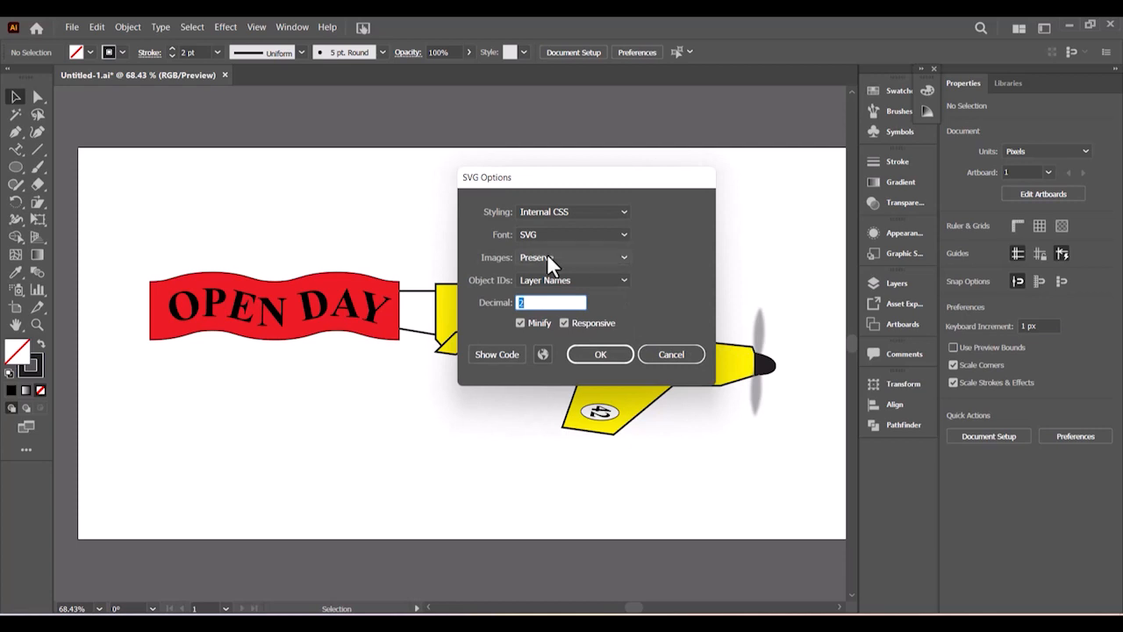
{"action": "left_click", "coordinate": [595, 355]}
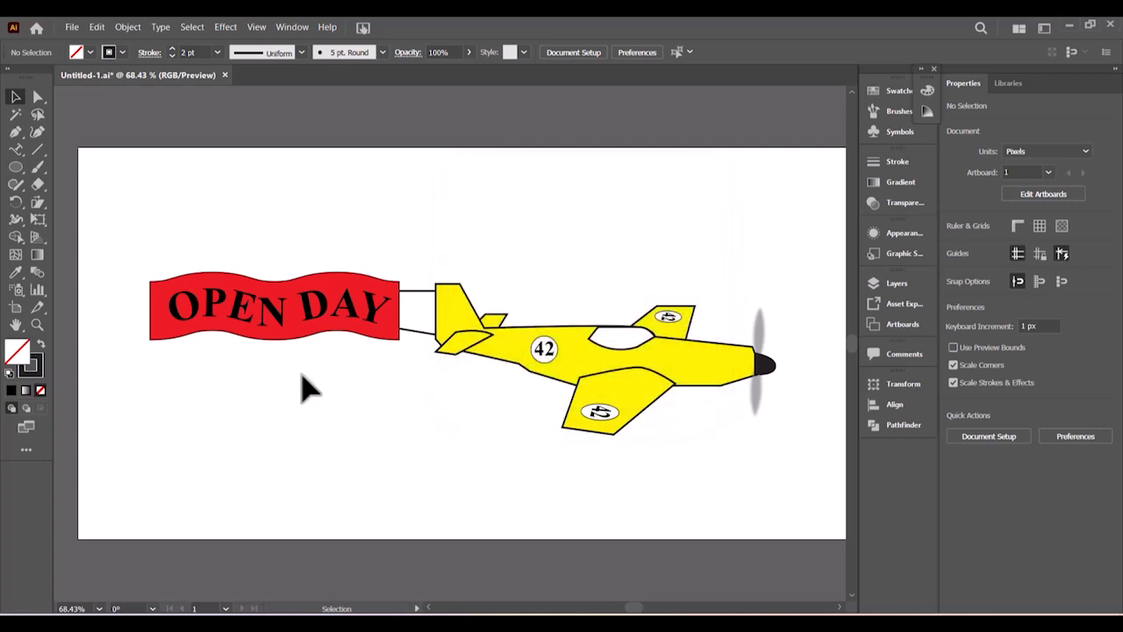